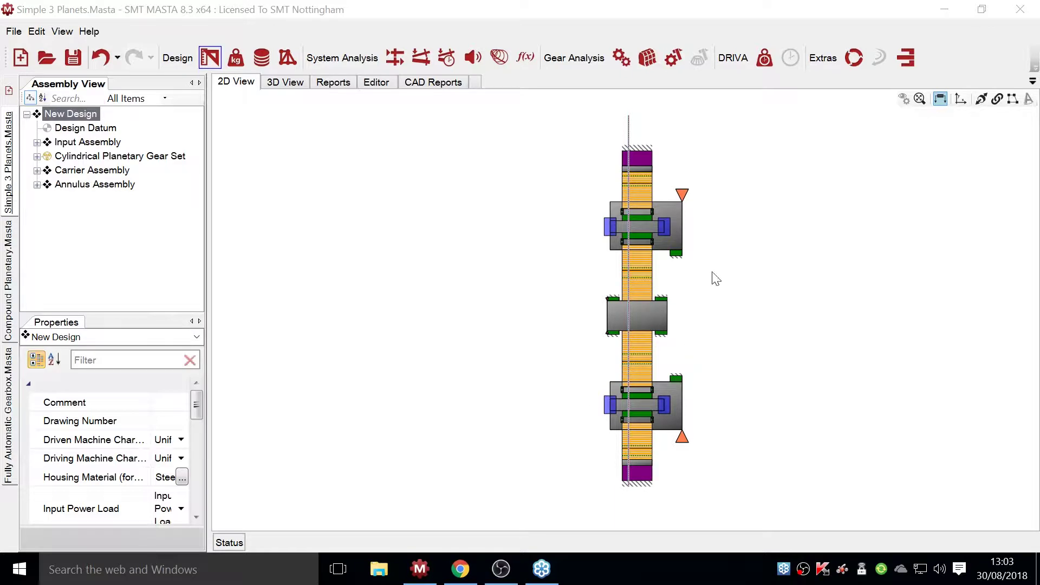
- Show the planetary design in 3D and orbit it to look at the gears end-on
click(283, 82)
drag(580, 244, 960, 325)
drag(644, 311, 812, 384)
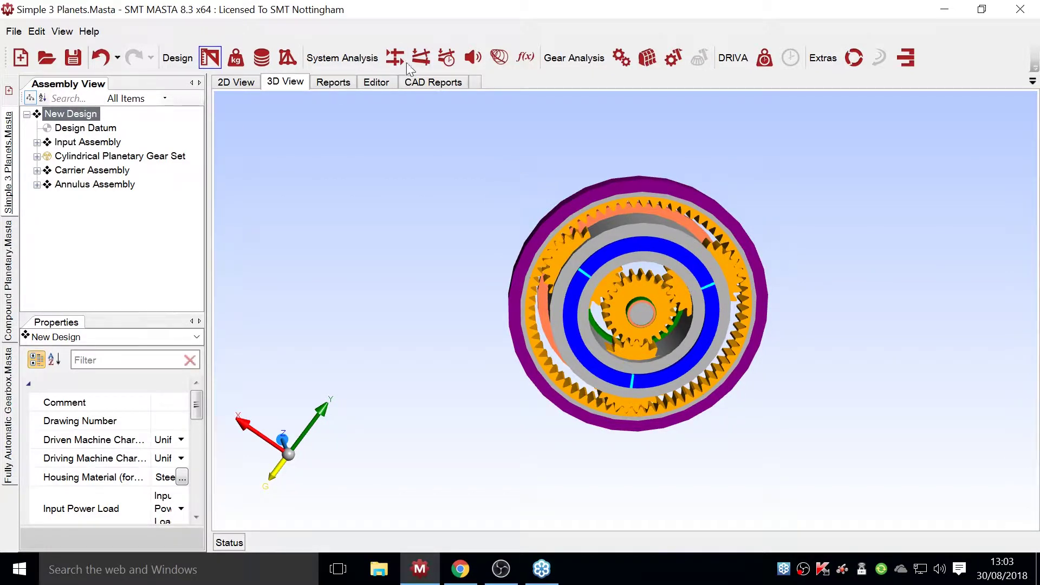
- Run the power flow analysis for the 5000rpm 100Nm load case, with the 3D model and status messages shown
click(404, 63)
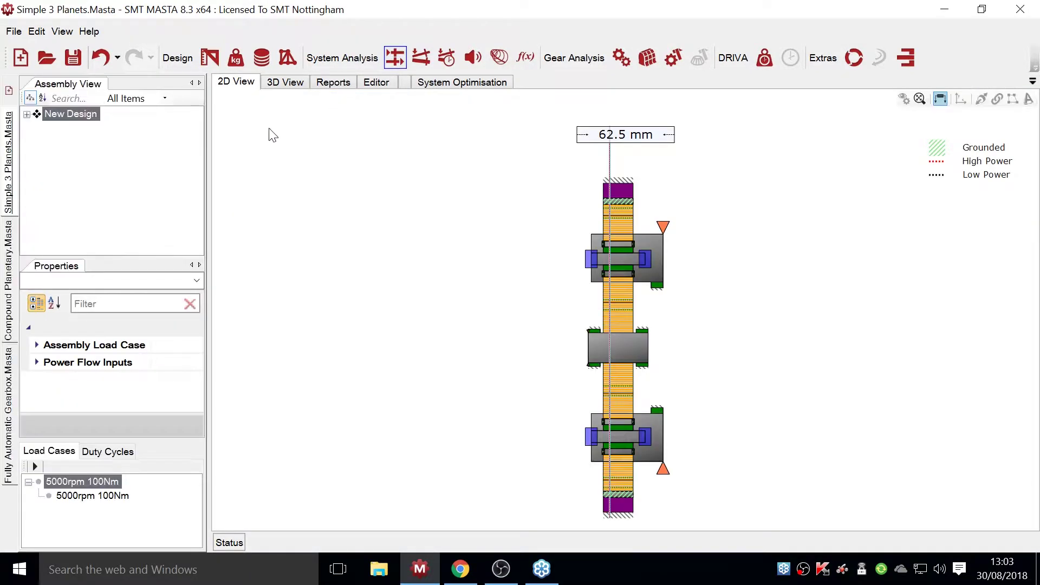
click(285, 84)
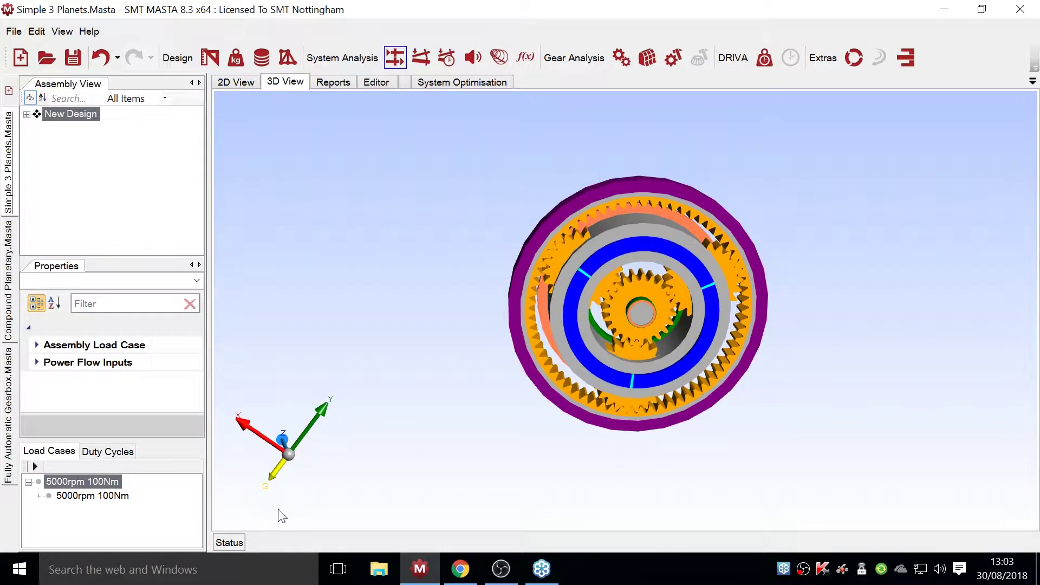
click(229, 543)
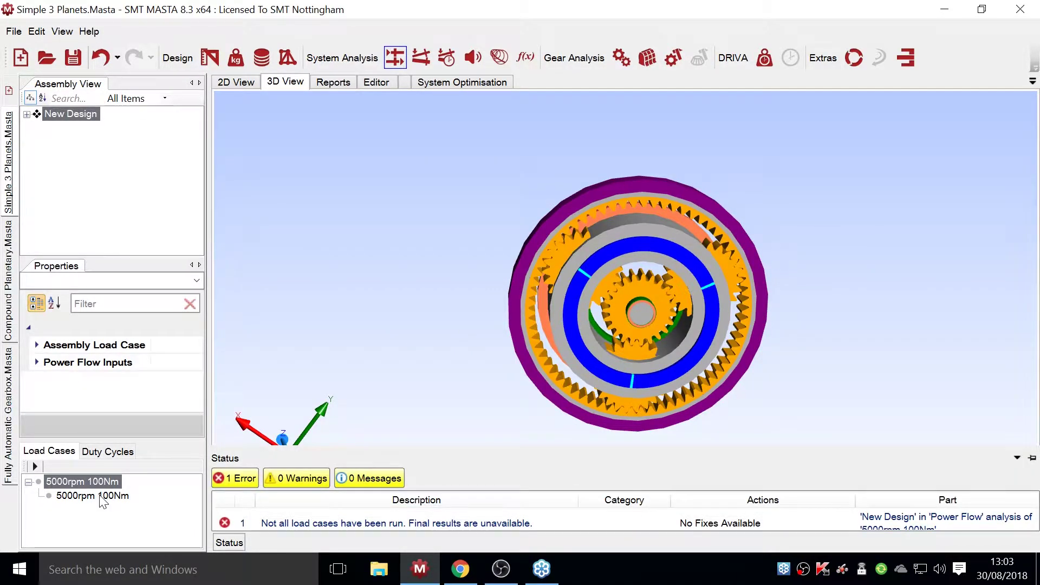
click(101, 496)
click(35, 467)
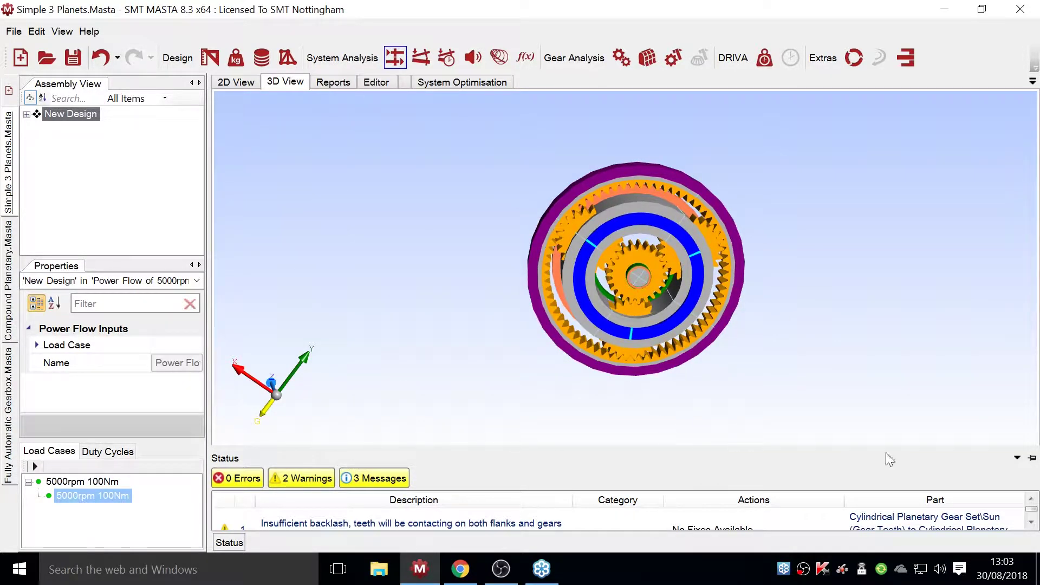
- Review the status messages of the analysis and animate the power flow result in 3D
click(1032, 459)
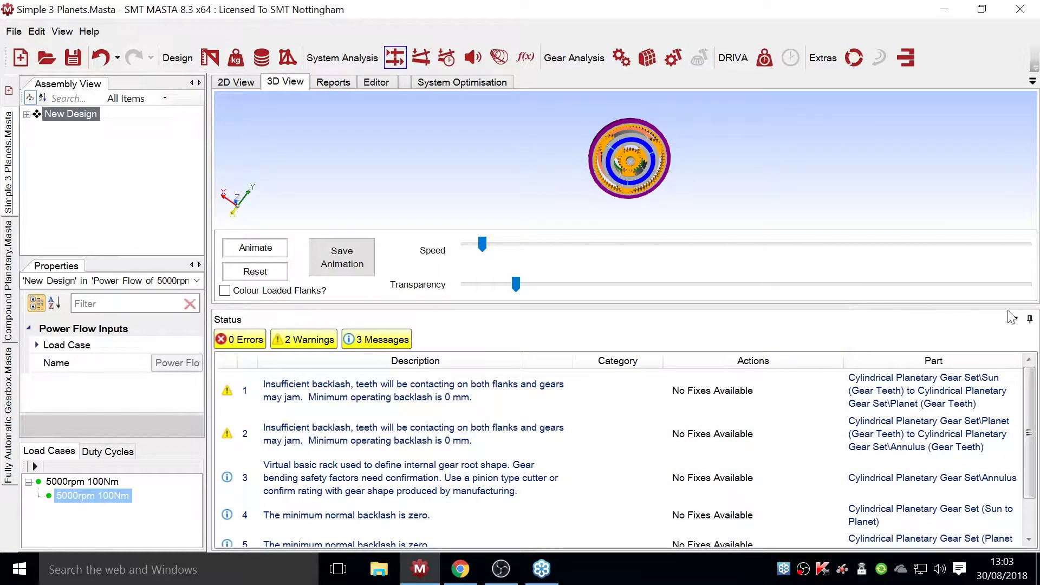
click(1030, 320)
click(274, 476)
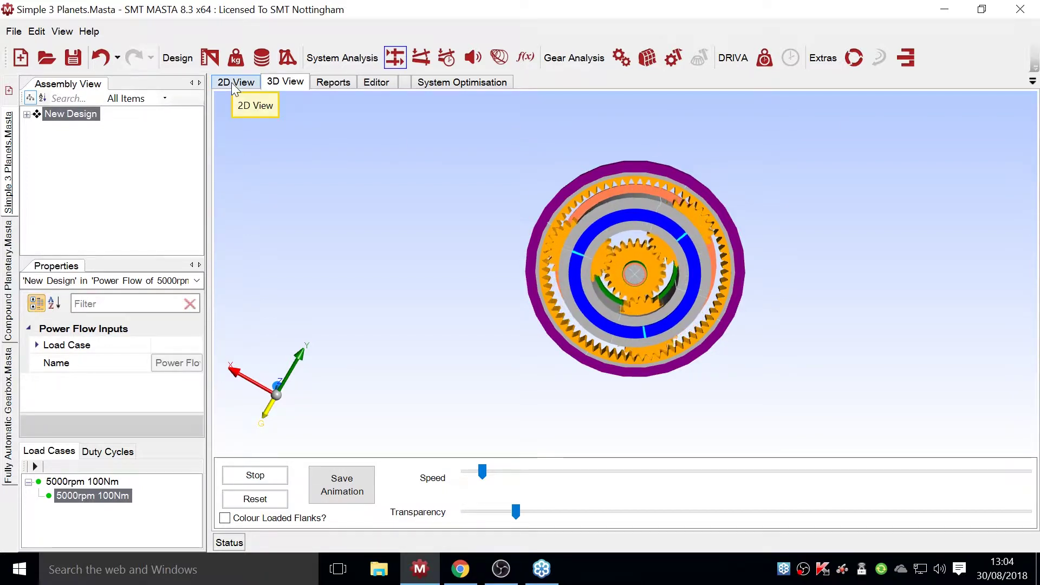
- Return to Design mode and select Planet Carrier LH in the Carrier Assembly
click(210, 57)
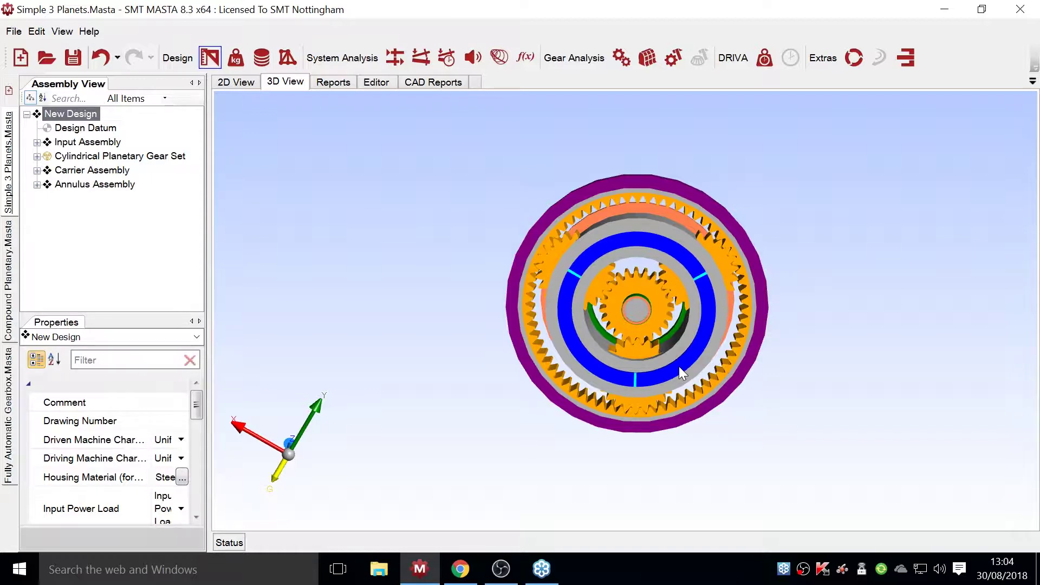
click(37, 170)
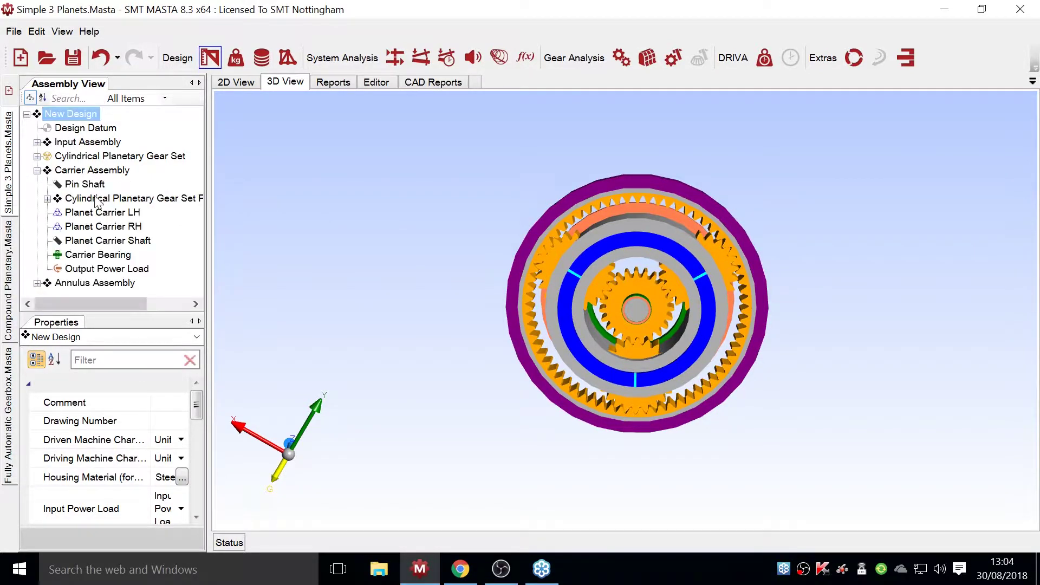
click(105, 215)
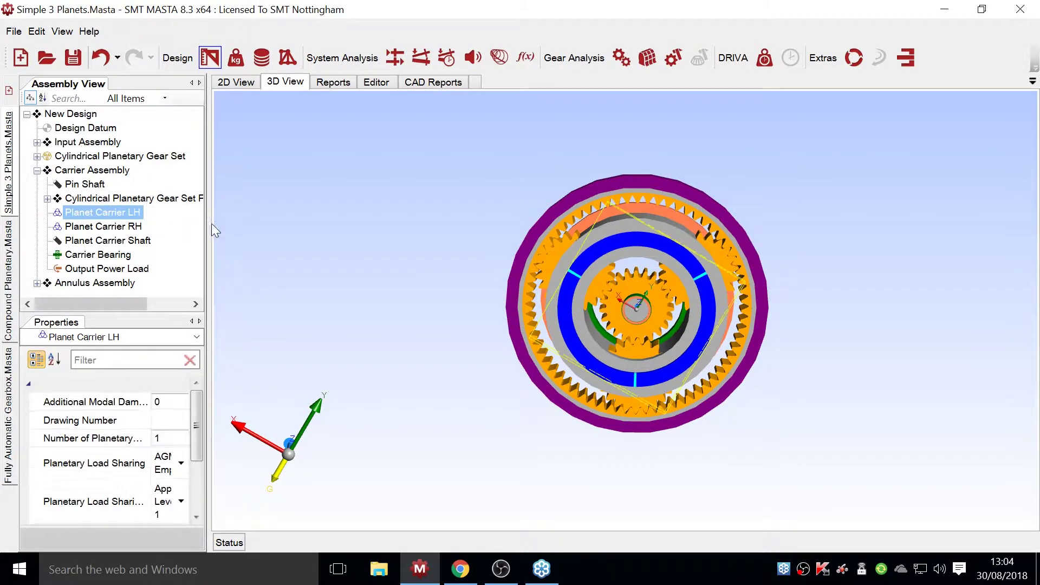
- Enlarge the properties area of Planet Carrier LH, widen its name column and expand Planetary Sockets
drag(208, 233, 440, 237)
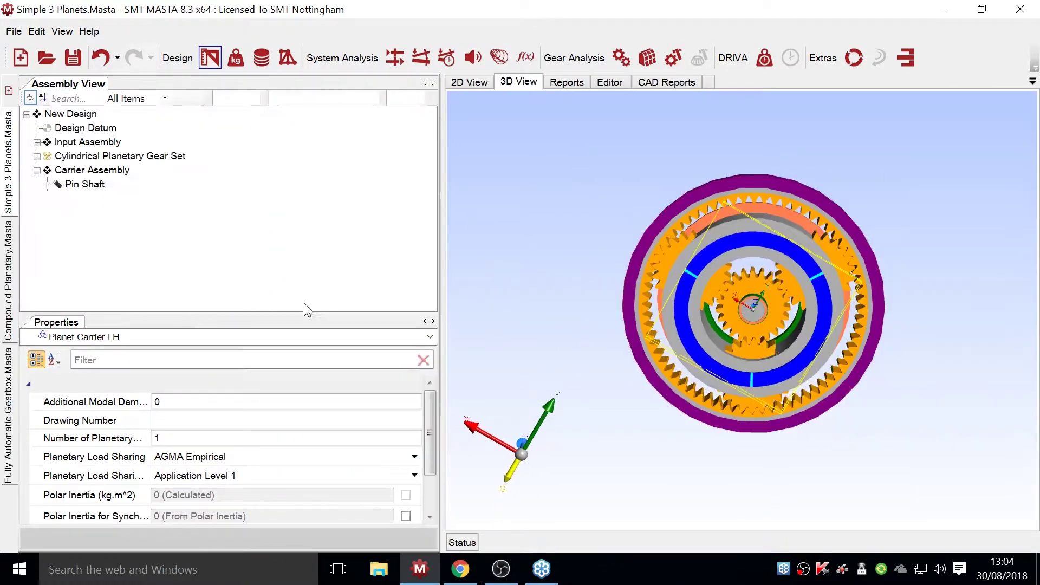
drag(271, 324, 271, 161)
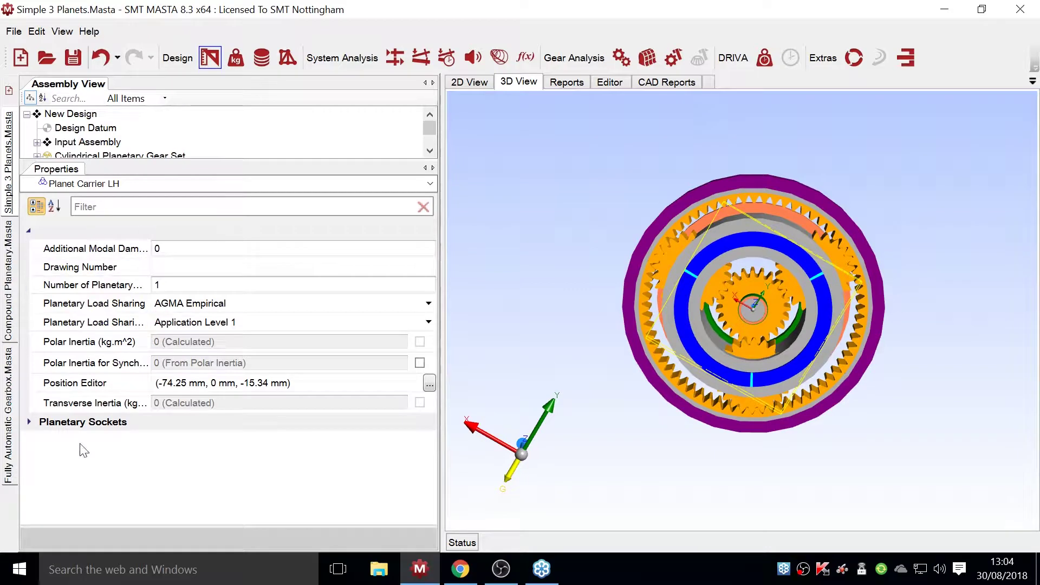
drag(238, 159, 239, 232)
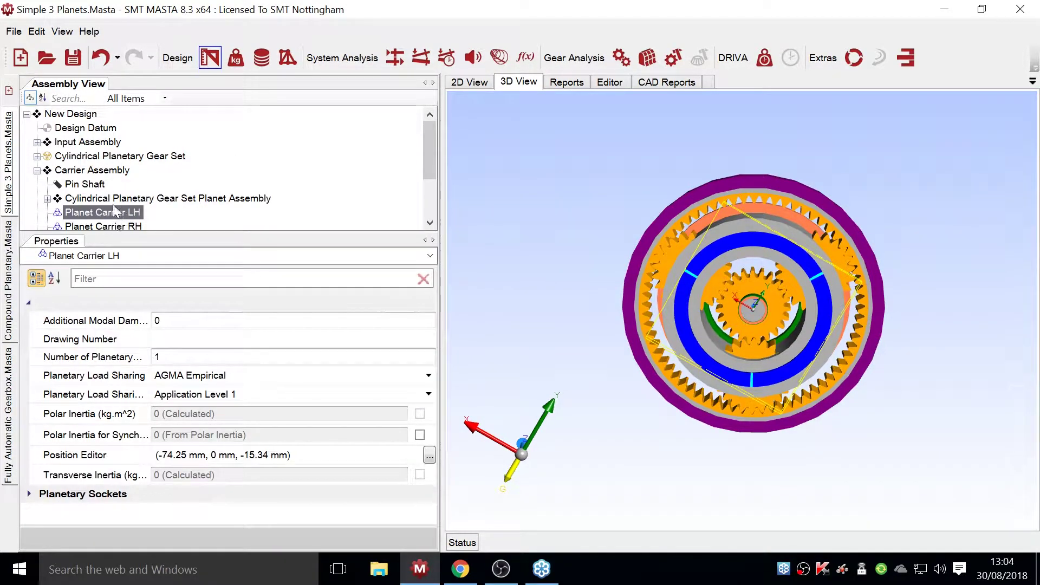
drag(146, 231, 148, 178)
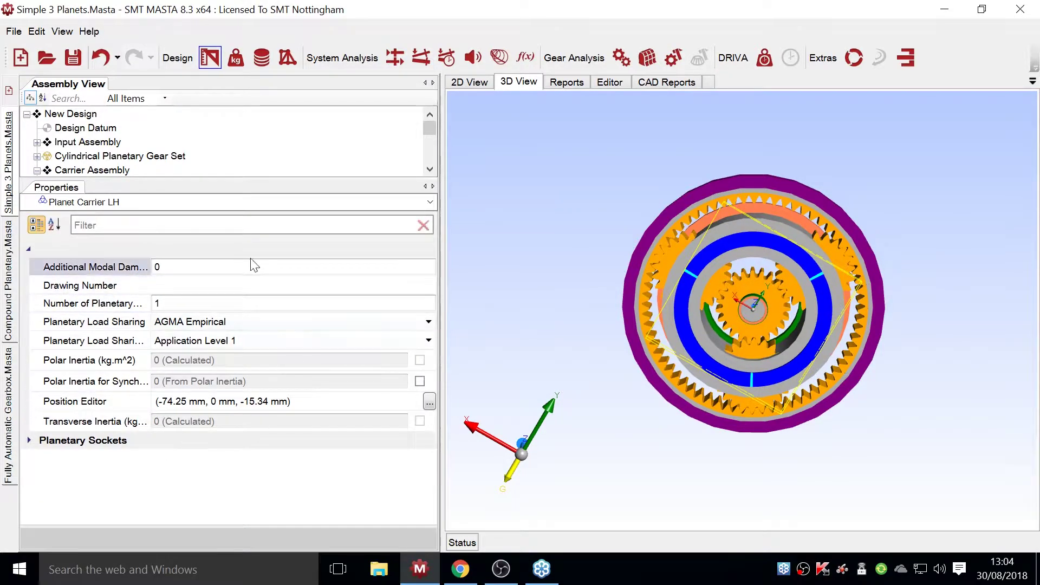
double_click(111, 442)
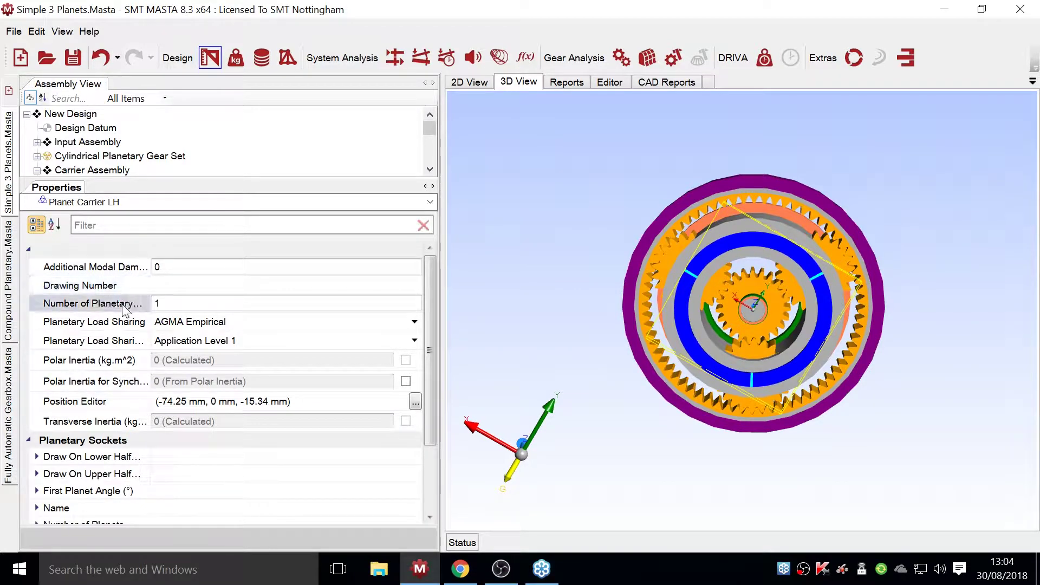
drag(152, 283, 275, 285)
- Examine the available Planetary Load Sharing options and expand the Planetary Load Sharing Factor of the planetary sockets
click(342, 341)
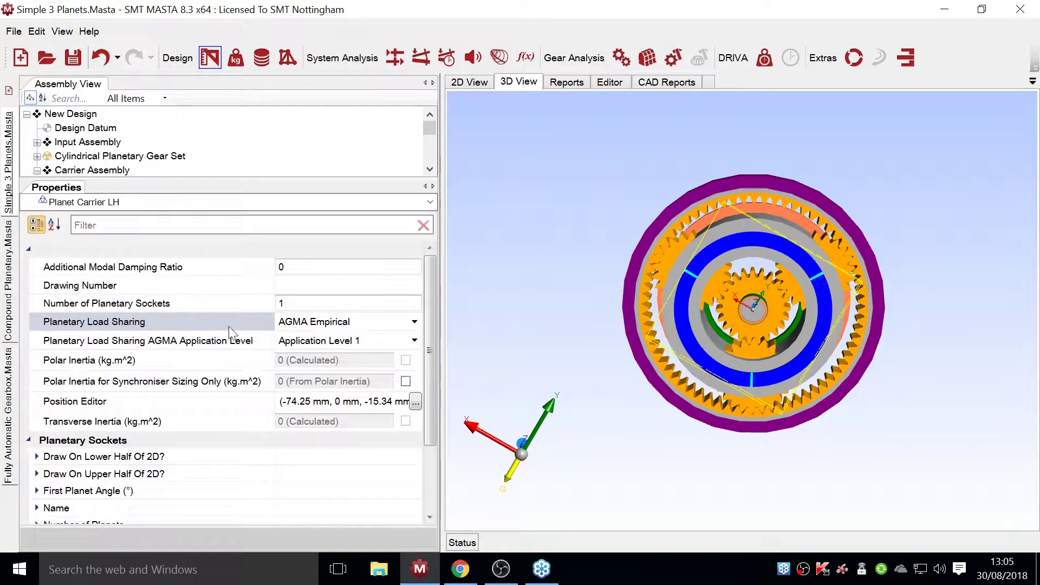
click(332, 323)
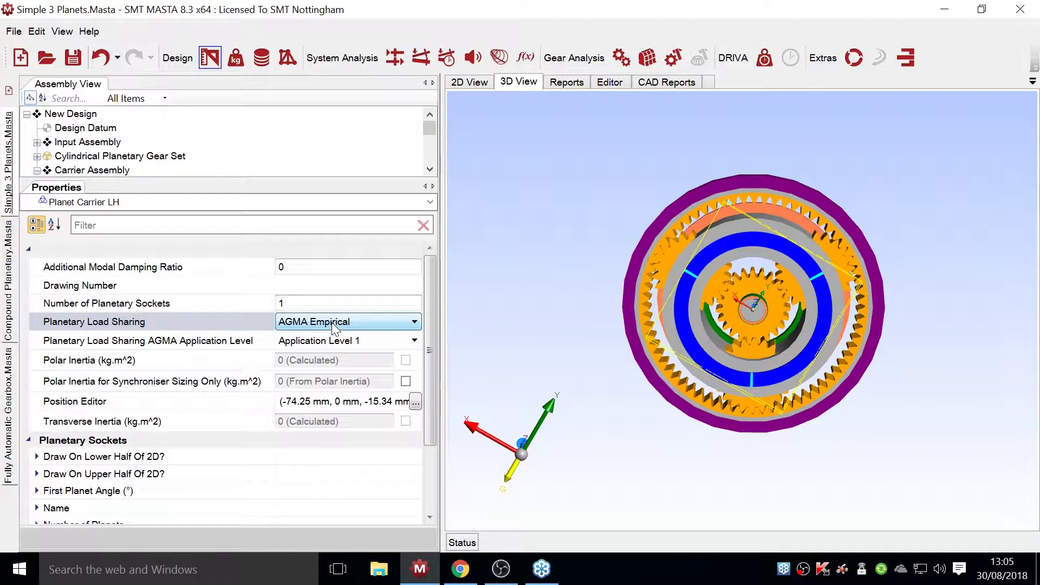
click(320, 324)
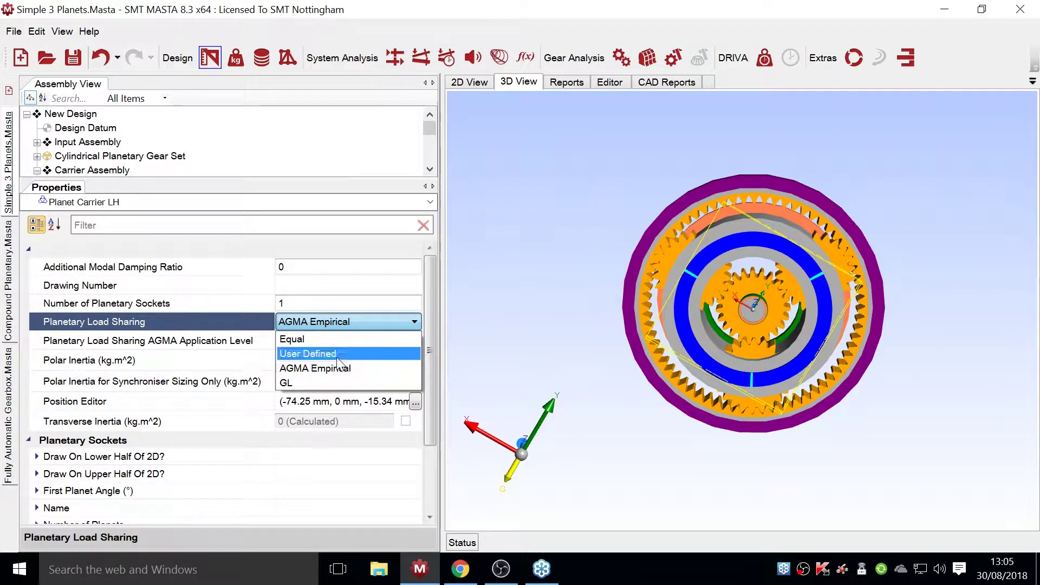
click(347, 325)
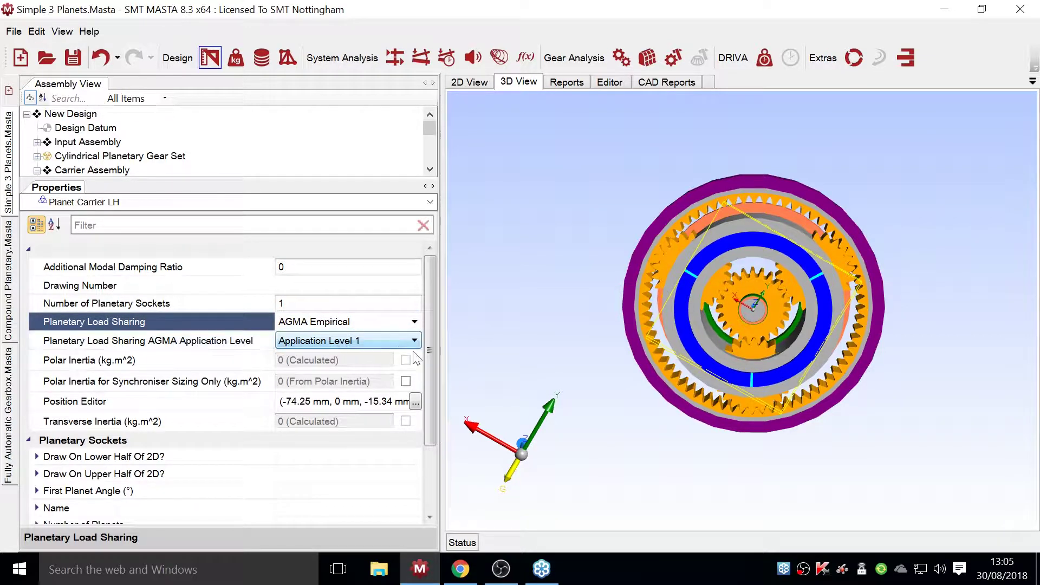
scroll(430, 368, down, 1)
drag(427, 377, 430, 416)
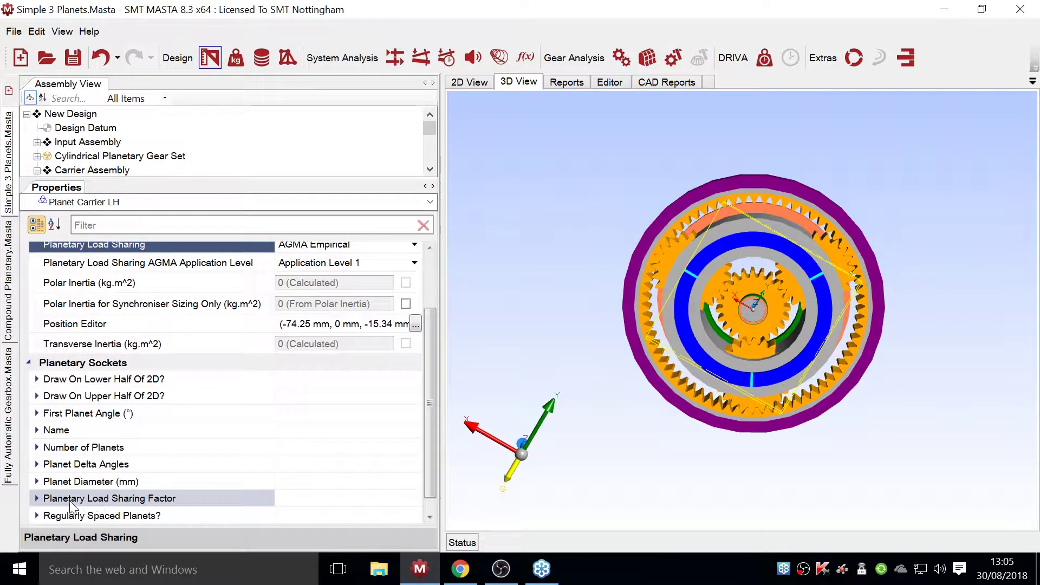
double_click(105, 498)
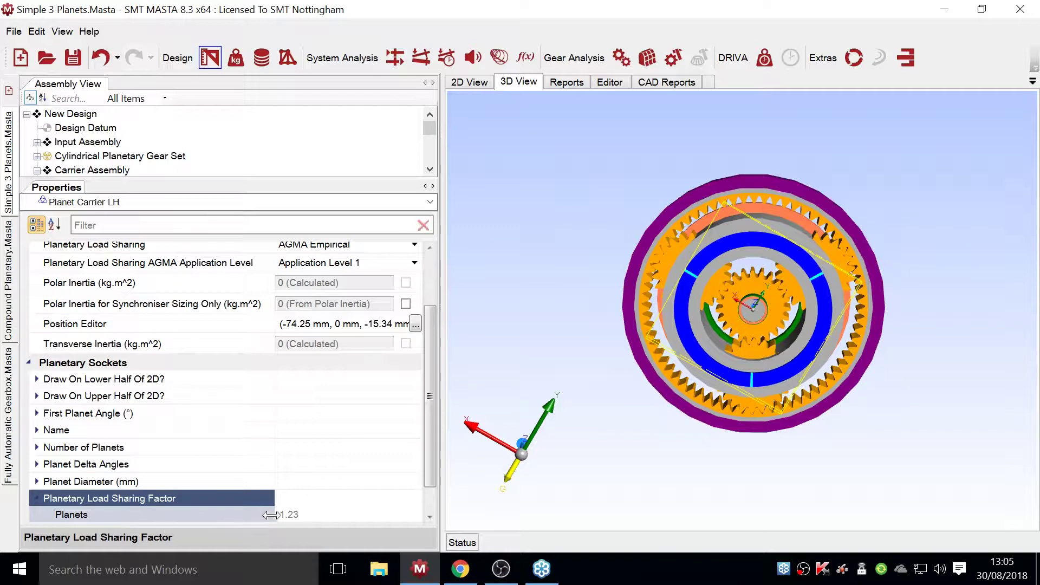
- Try Application Level 2 for the AGMA load sharing, check the planets' load sharing factor, and restore Application Level 1
click(326, 265)
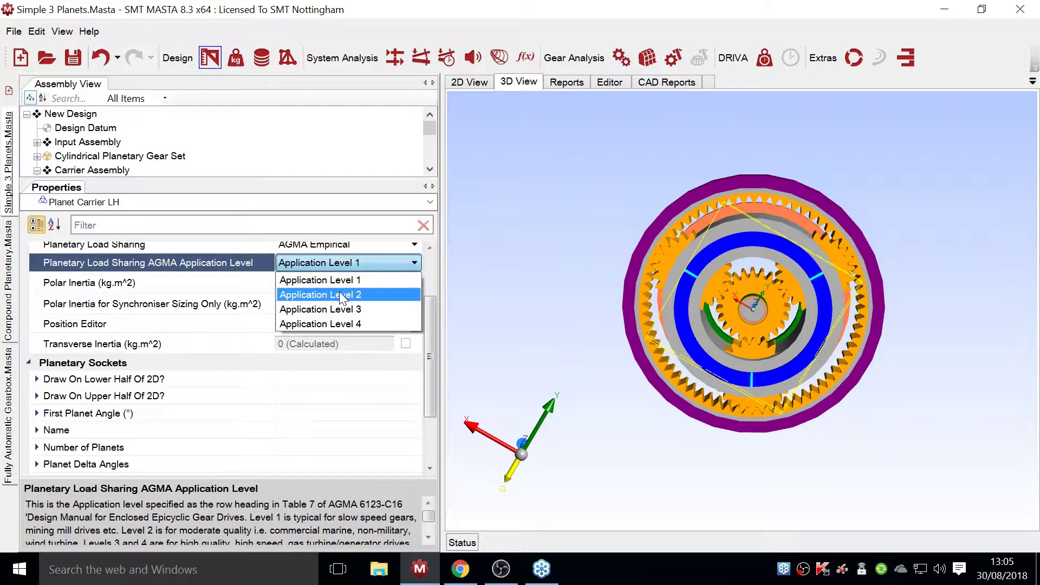
click(339, 294)
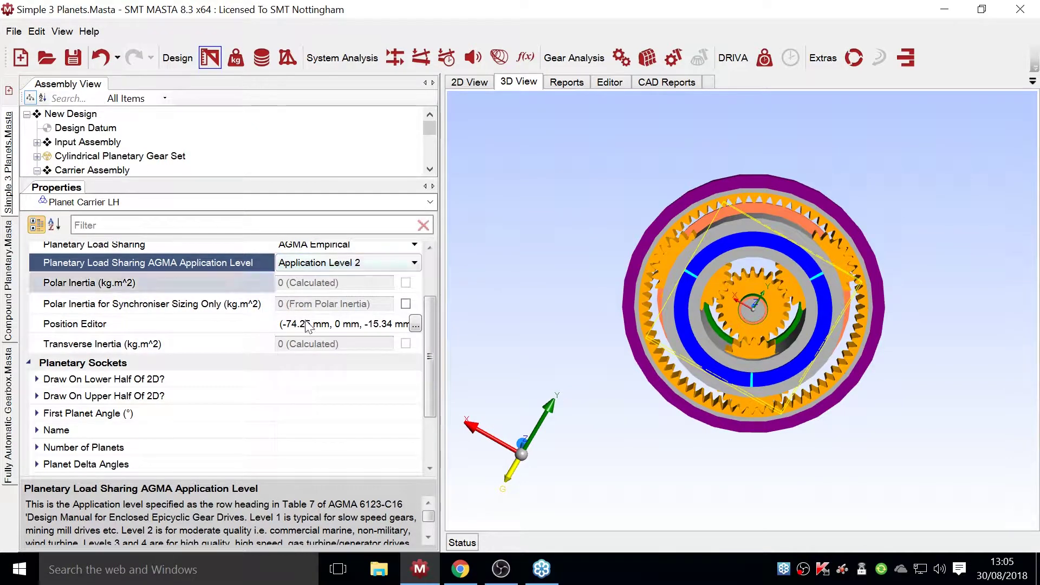
scroll(312, 395, down, 2)
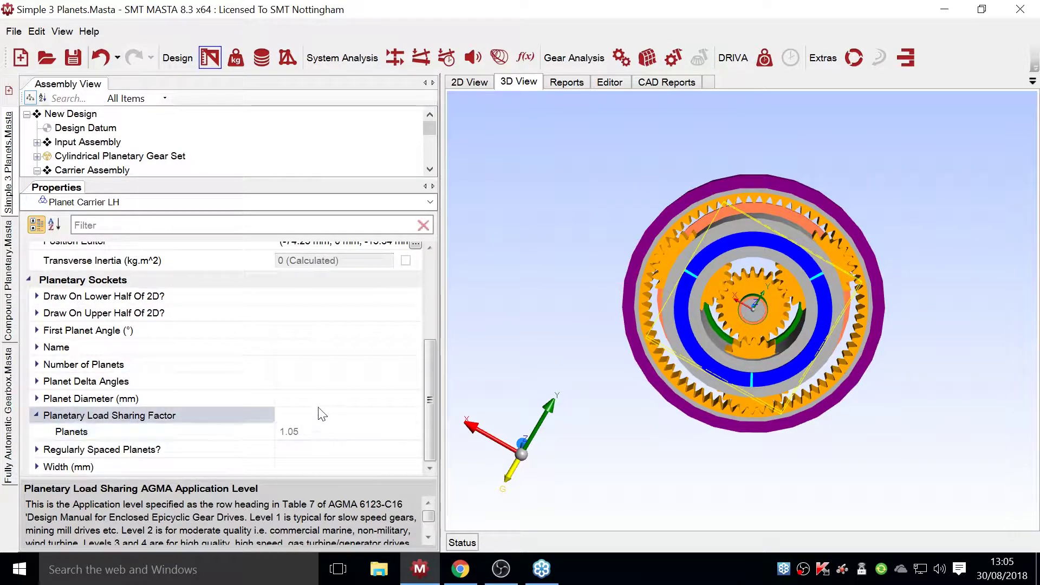
scroll(342, 424, up, 3)
click(337, 341)
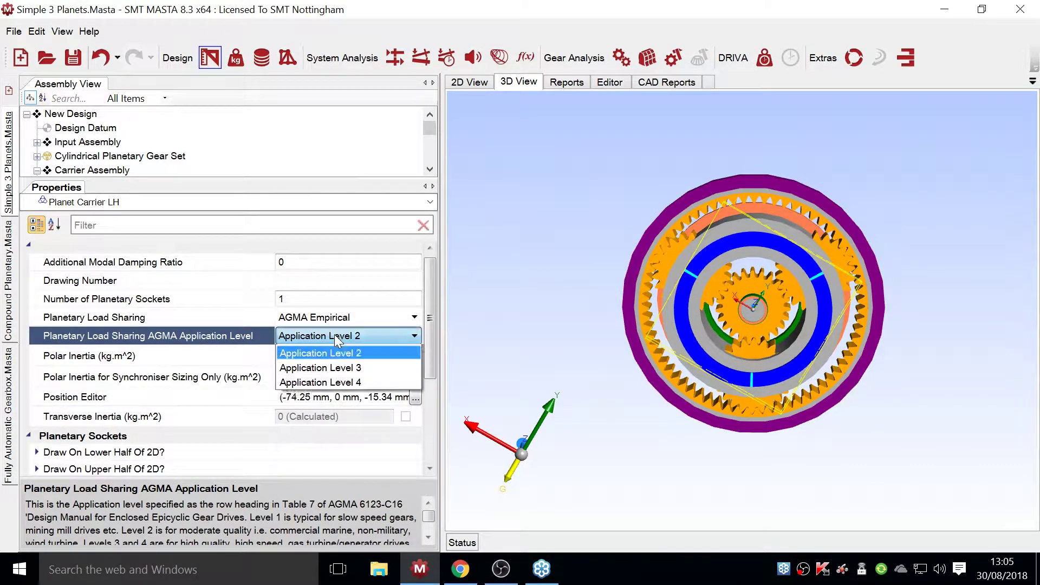
click(340, 349)
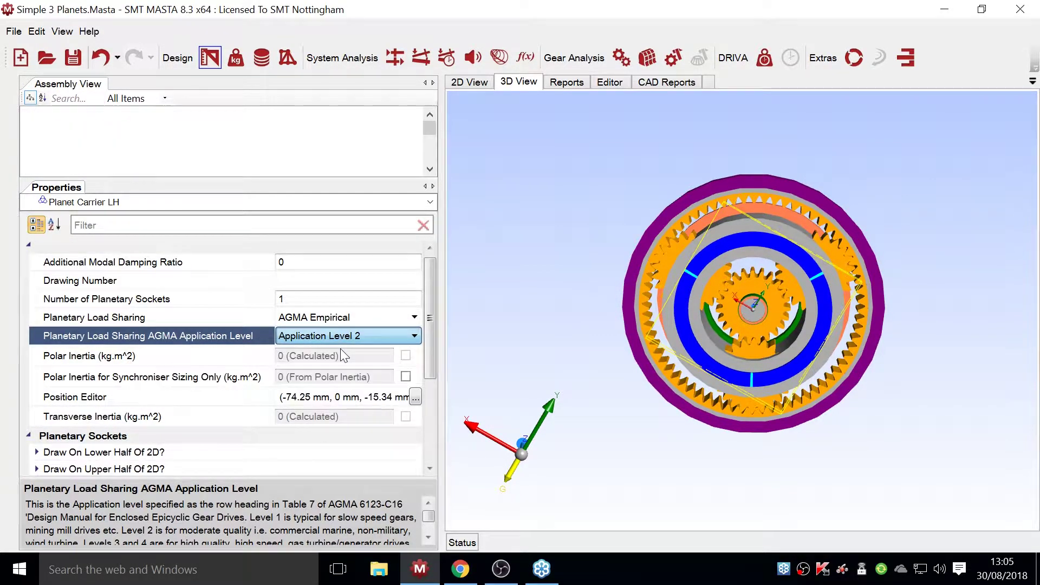
- Switch Planetary Load Sharing to User Defined and open the planets' load sharing factor for editing
click(332, 320)
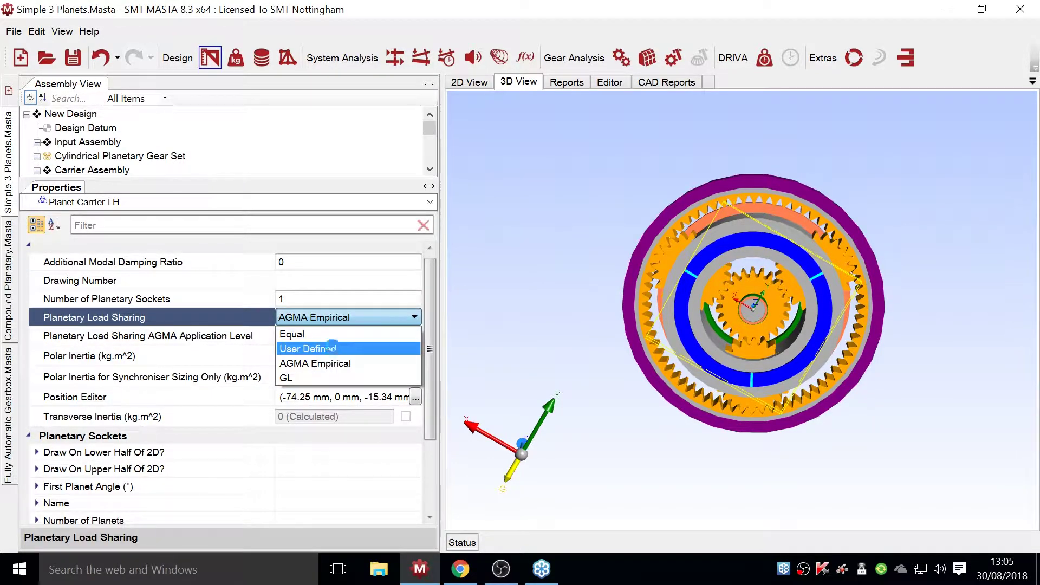
click(332, 348)
scroll(252, 365, down, 2)
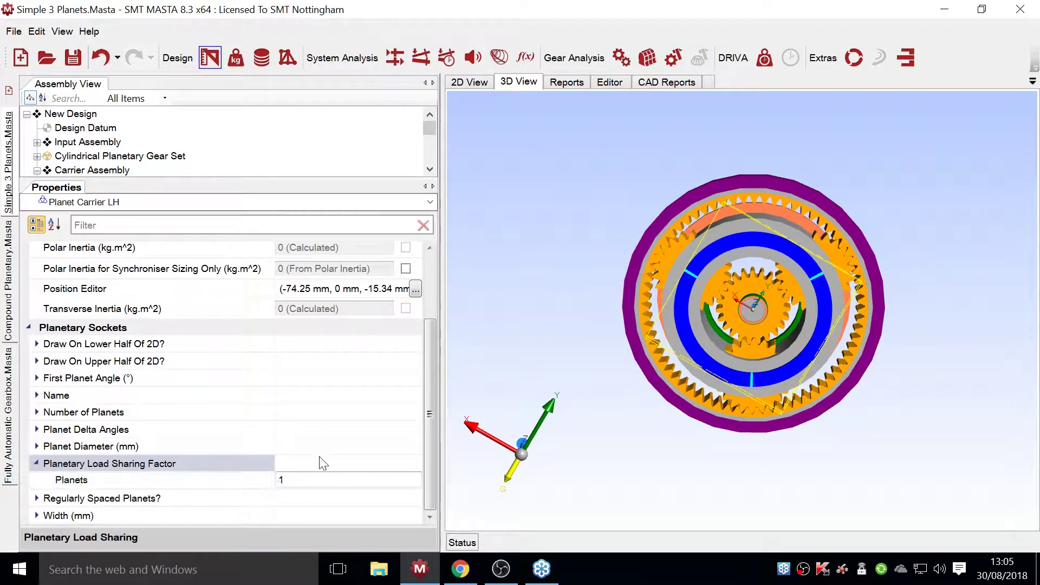
click(281, 480)
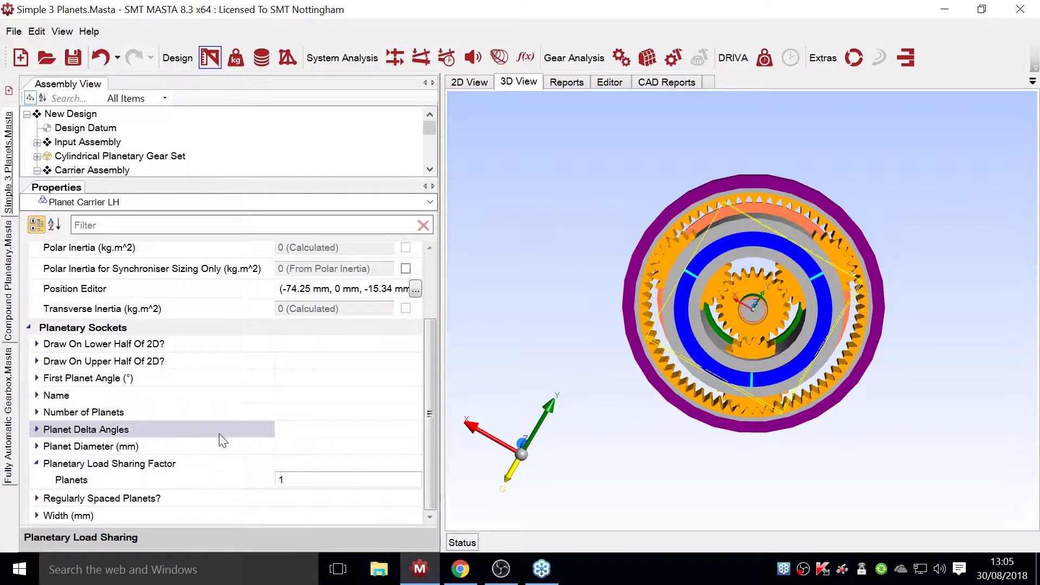
- Try Equal for Planetary Load Sharing, and set it back to AGMA Empirical
scroll(285, 445, up, 2)
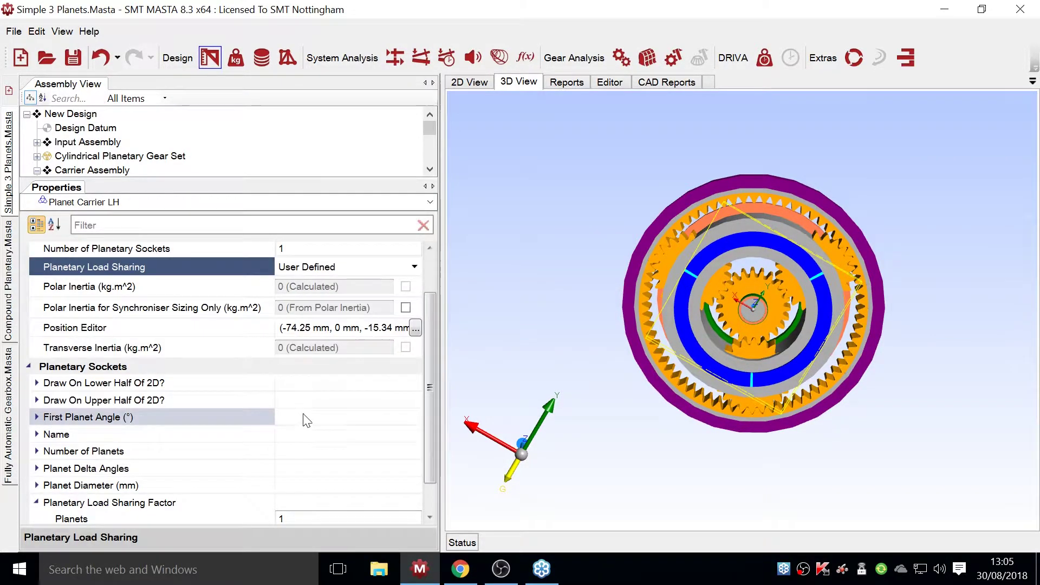
click(314, 322)
click(314, 323)
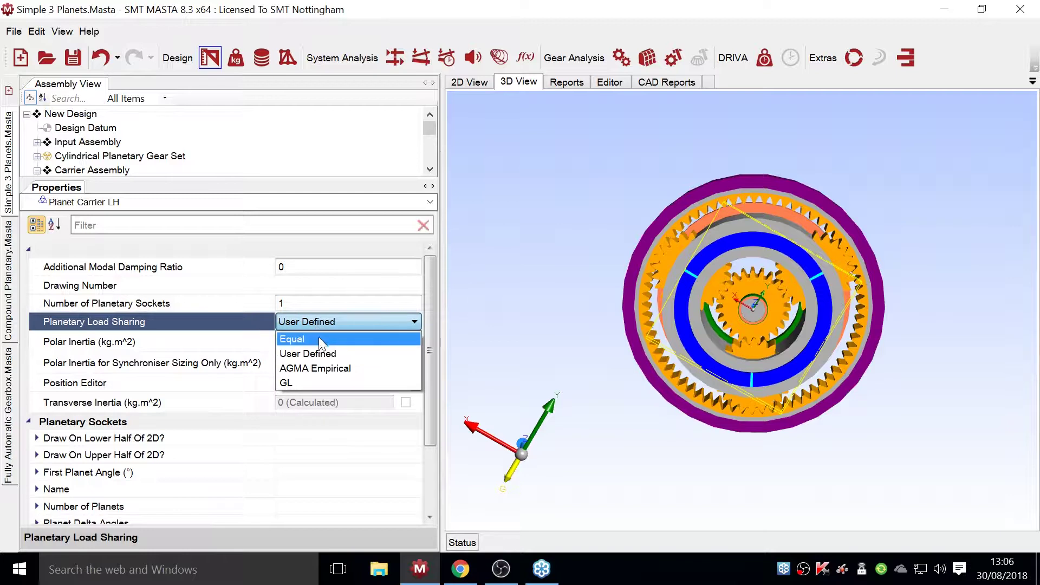
click(312, 339)
click(312, 322)
click(322, 365)
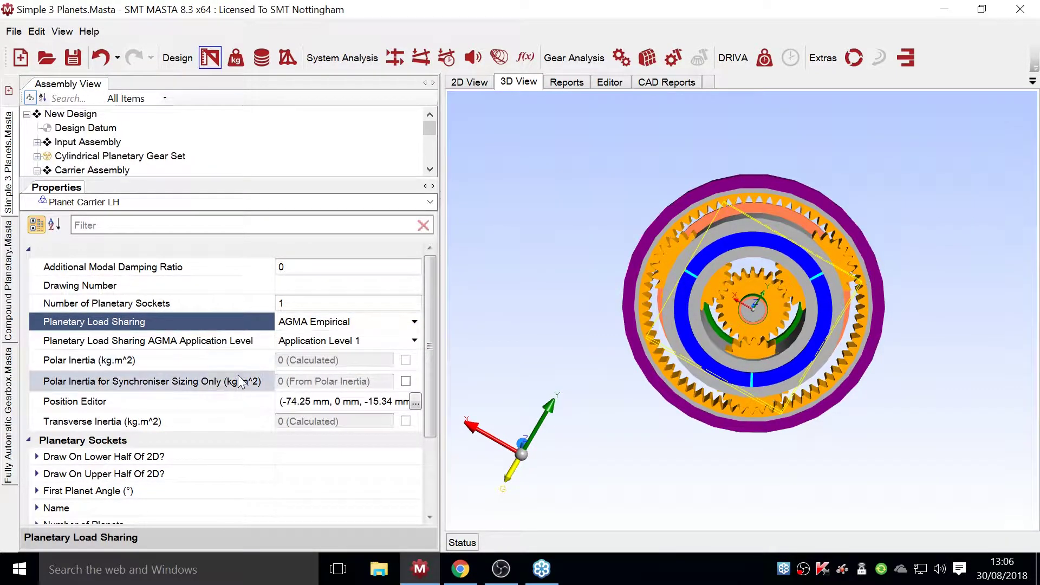
- Expand the Draw On Lower Half Of 2D? setting under Planetary Sockets
scroll(219, 360, down, 1)
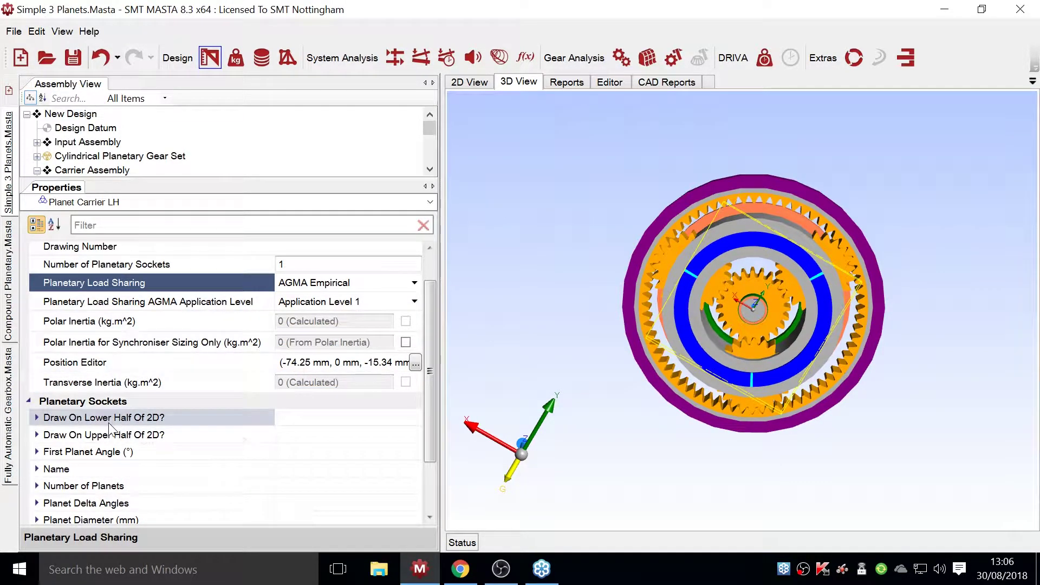
scroll(105, 411, down, 1)
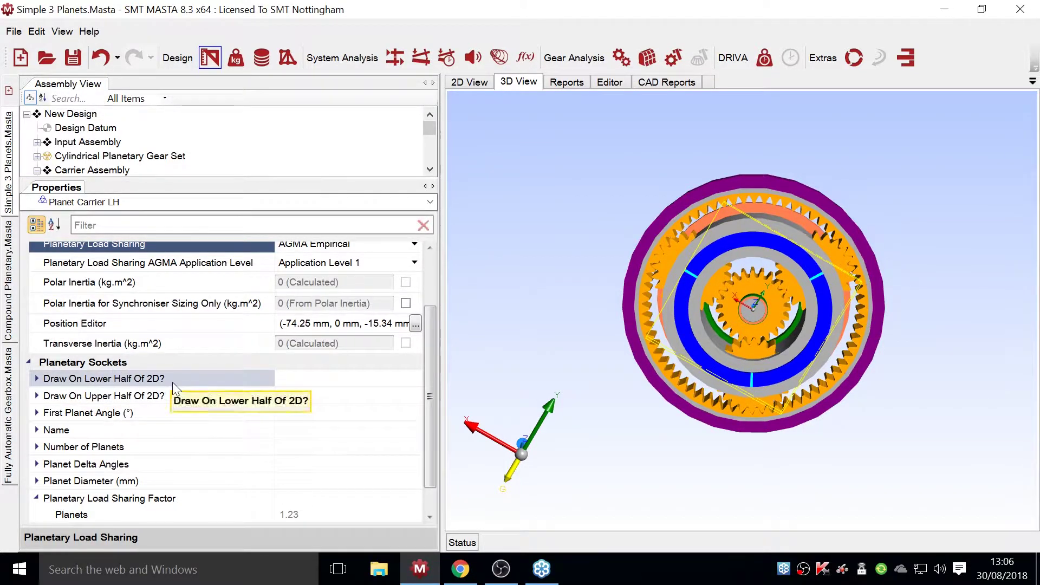
scroll(162, 382, down, 1)
double_click(174, 349)
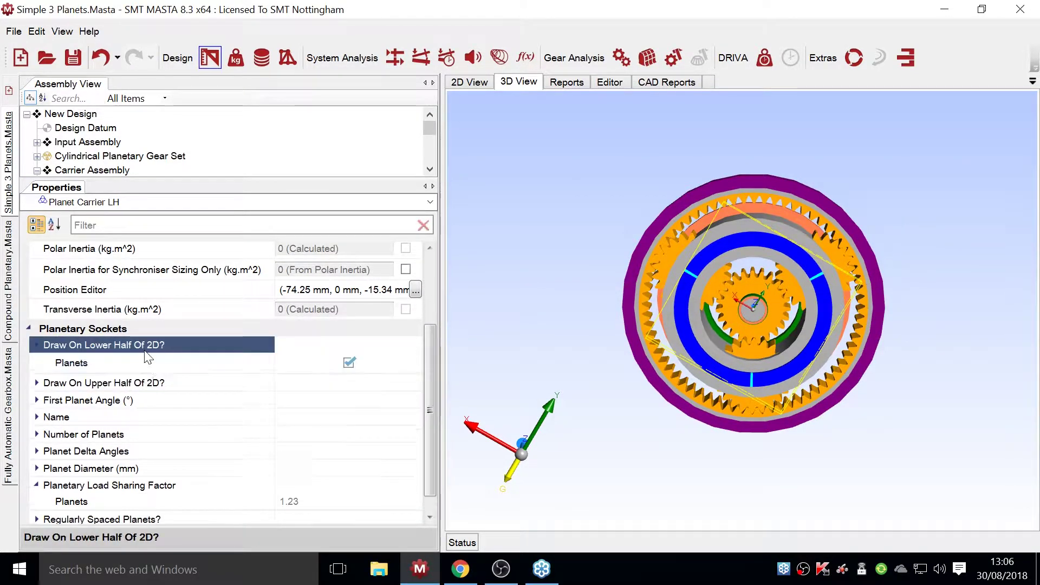
- In the 2D view, try hiding the planets on the lower half, then on the upper half, restoring each one
double_click(159, 382)
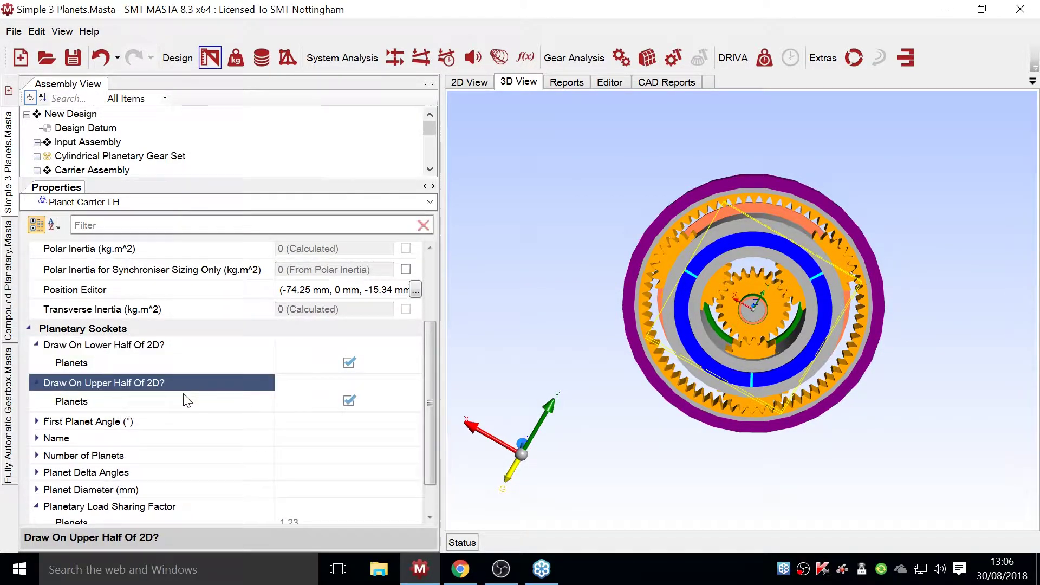
click(486, 85)
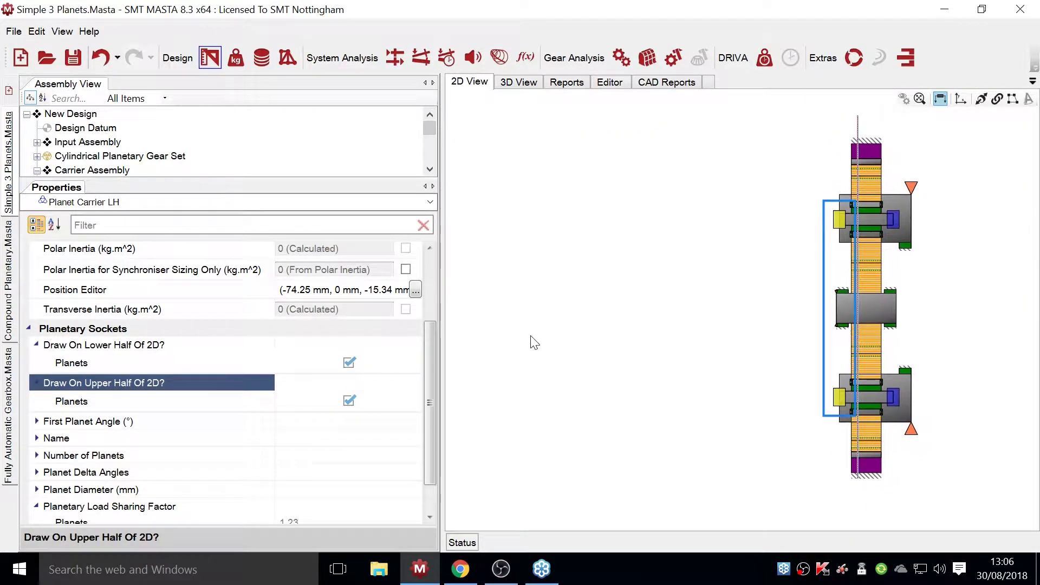
click(349, 361)
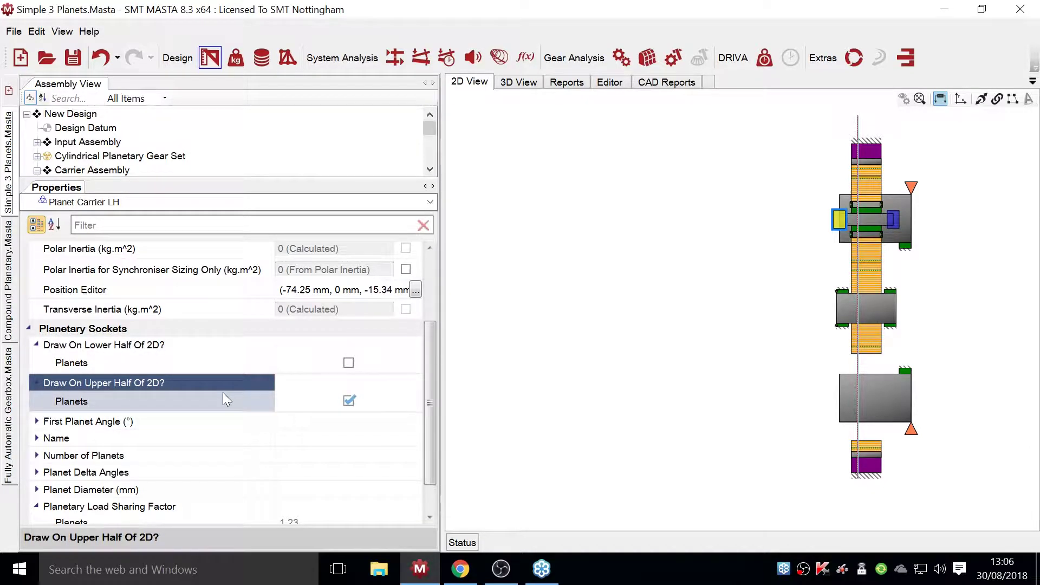
click(349, 362)
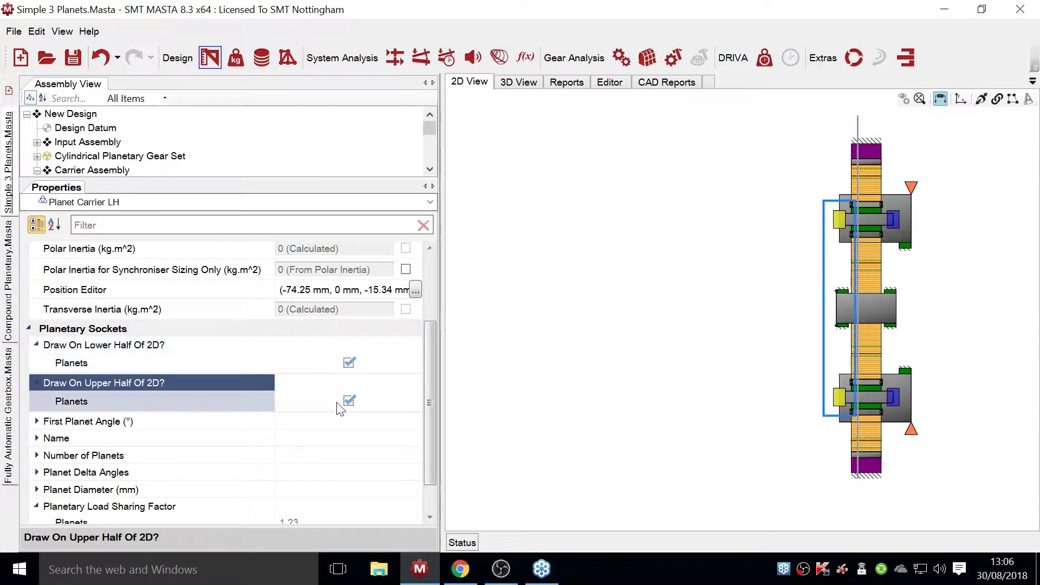
click(350, 400)
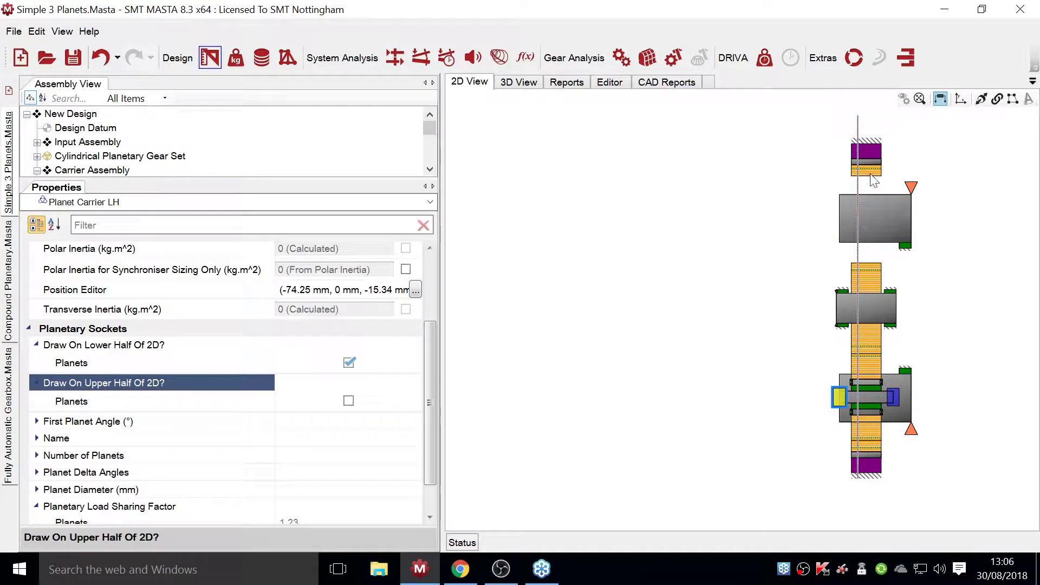
click(349, 401)
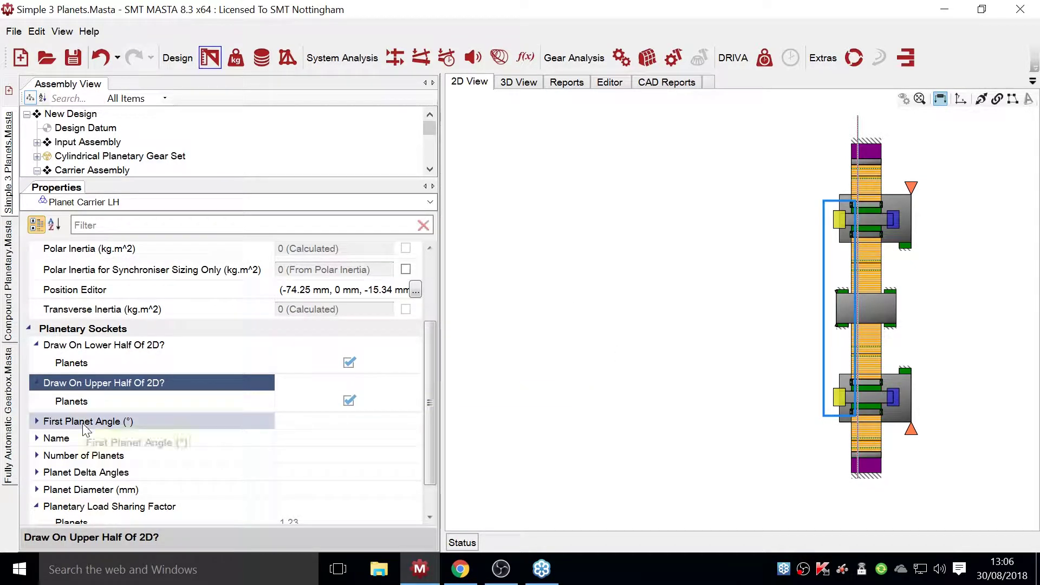
- Expand the First Planet Angle setting and orient the 3D view in the (x,y) plane with the Z axis pointing into the screen
double_click(143, 420)
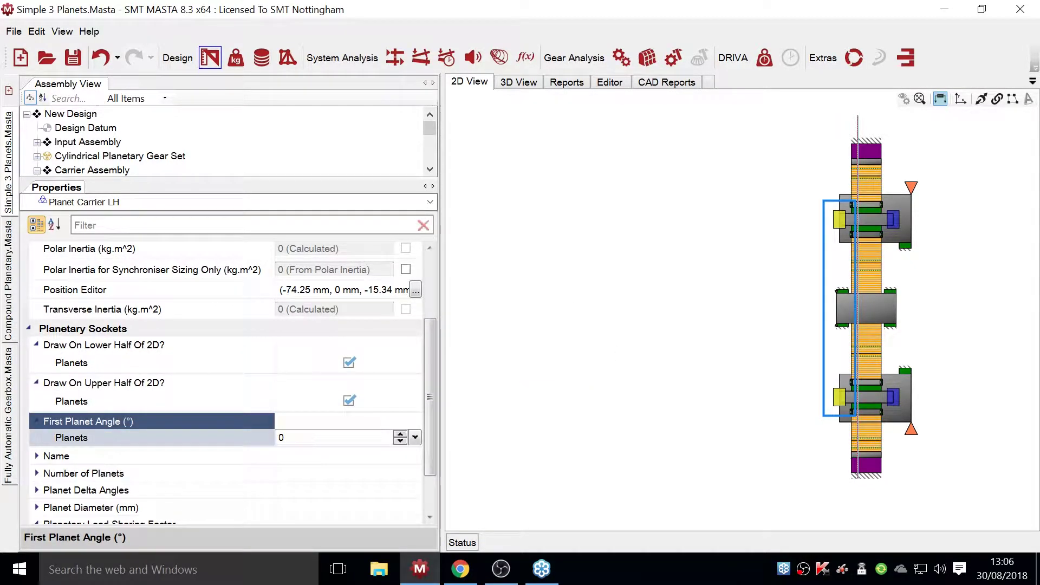
click(517, 82)
right_click(496, 315)
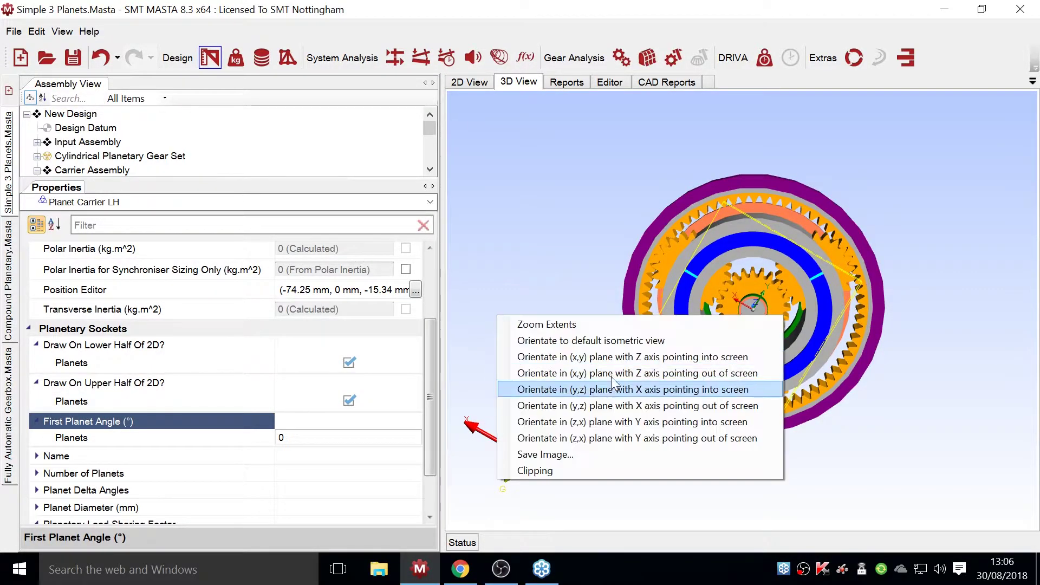
click(617, 358)
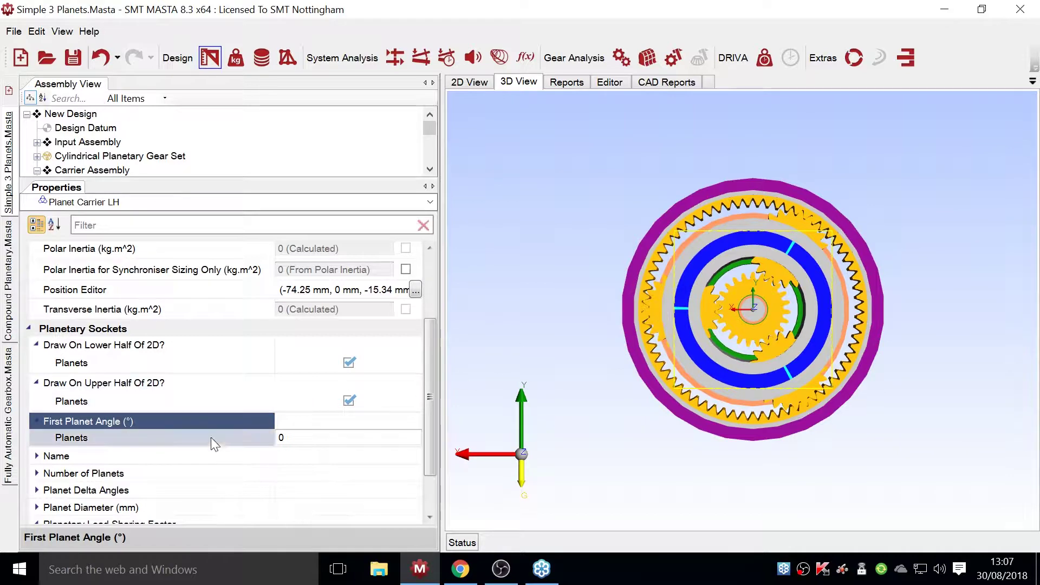
- Expand the Name and Number of Planets settings of the planetary sockets
double_click(210, 455)
scroll(209, 455, down, 3)
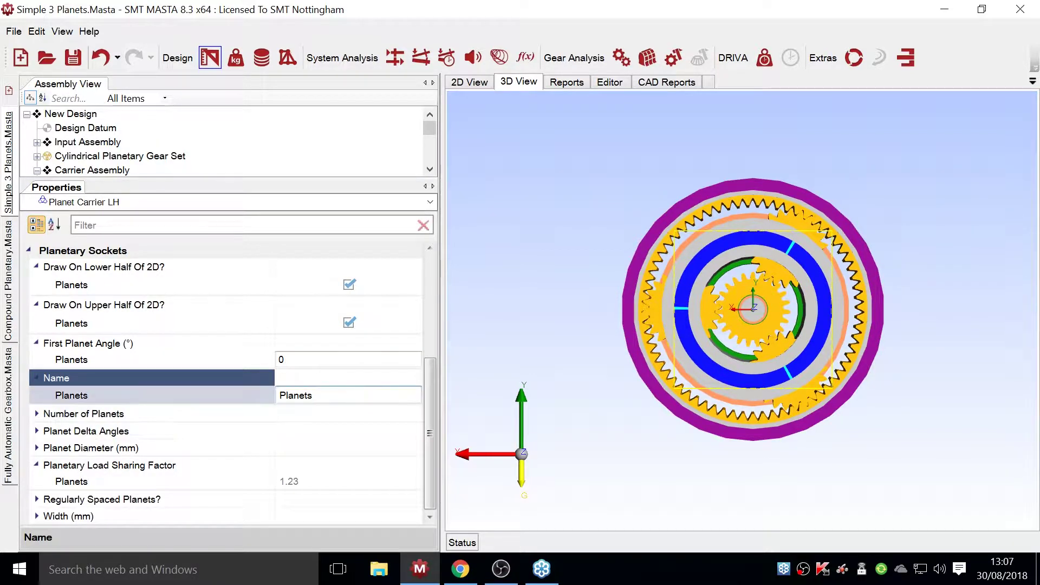
double_click(143, 411)
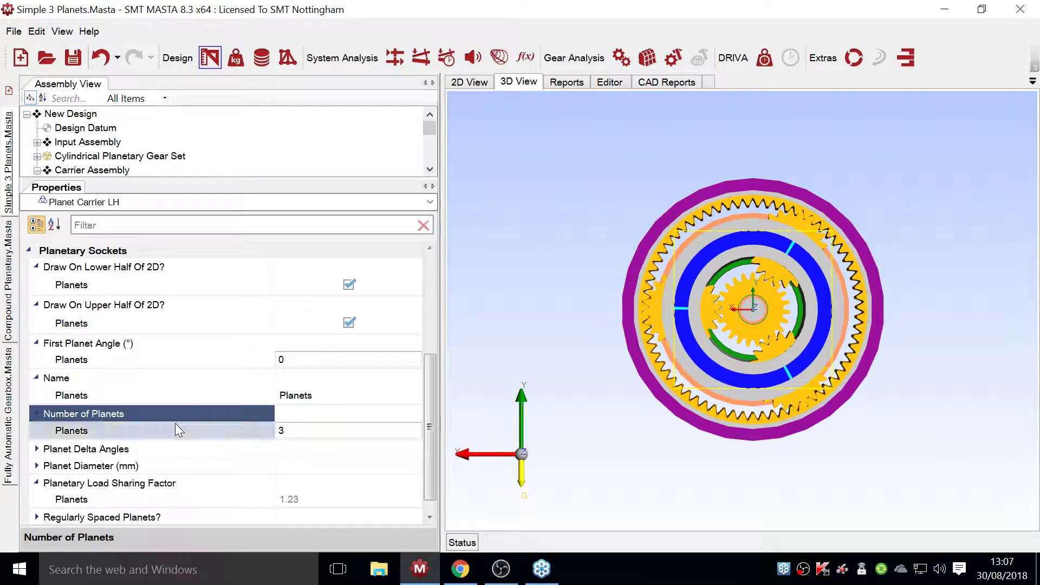
scroll(148, 446, down, 1)
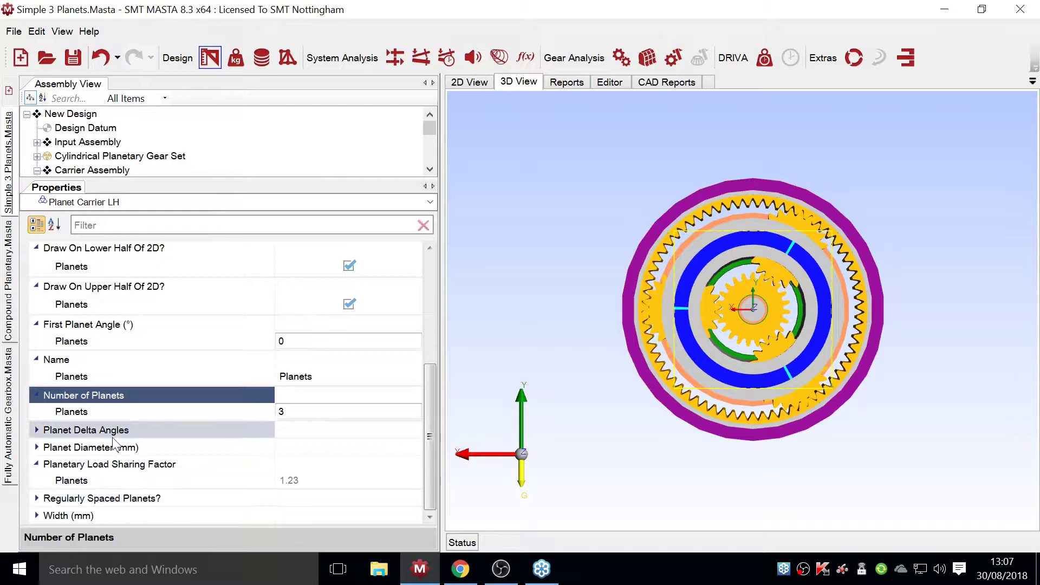
- Expand the Planet Delta Angles to show the planet angles from Planet 1 to Planet 2 and Planet 1 to Planet 3
double_click(113, 432)
double_click(141, 445)
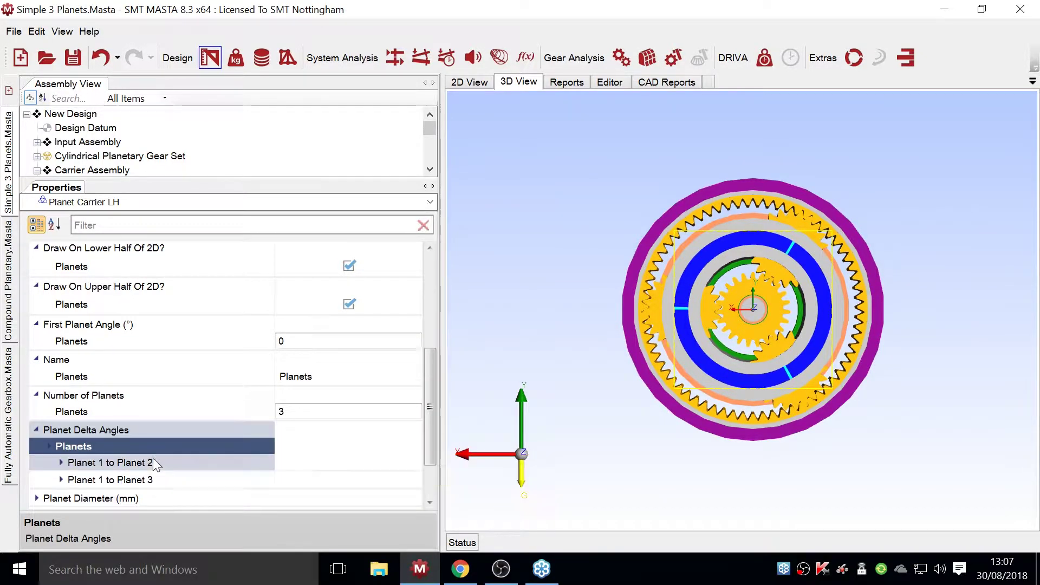
double_click(153, 460)
scroll(157, 459, down, 4)
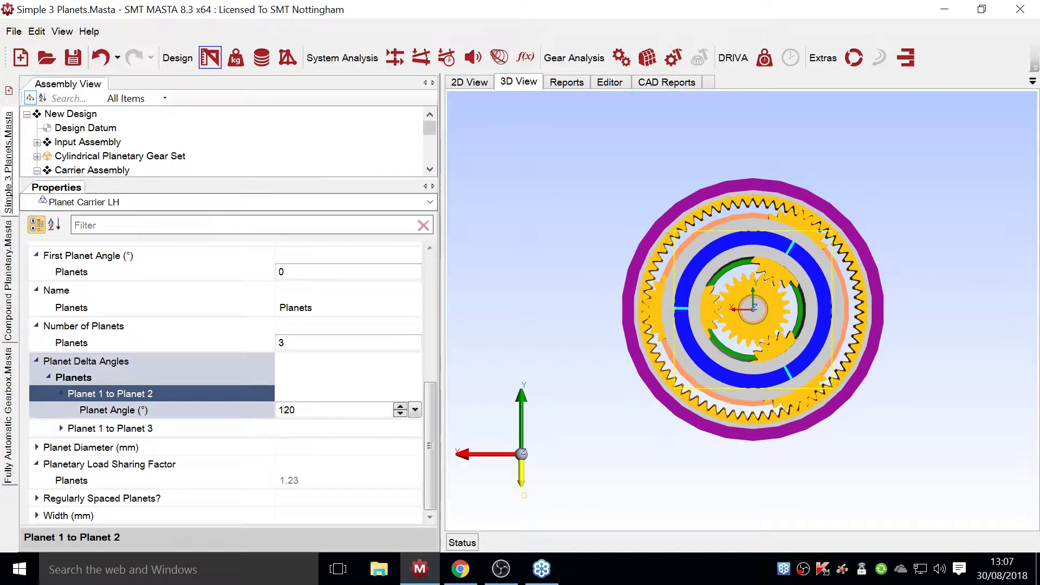
double_click(207, 428)
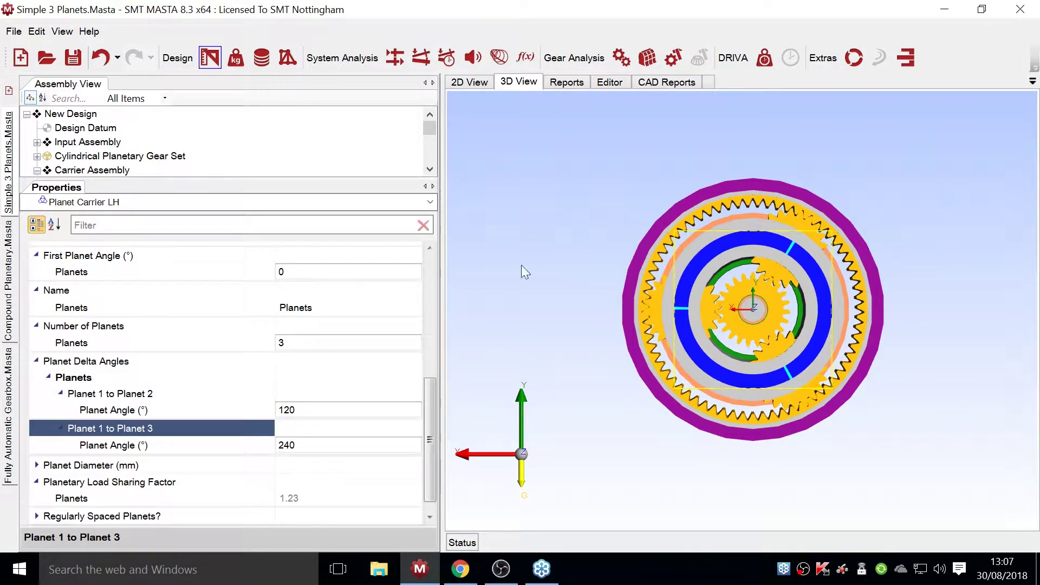
- Expand the Regularly Spaced Planets?, Planet Diameter and Width settings to review the remaining socket properties
scroll(162, 466, down, 1)
double_click(128, 494)
scroll(129, 491, down, 1)
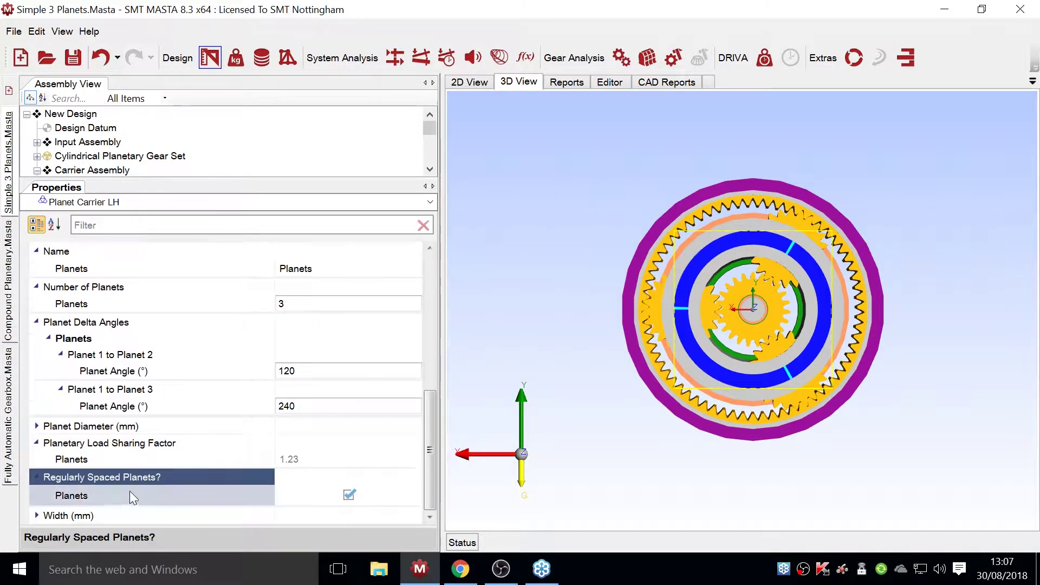
click(107, 492)
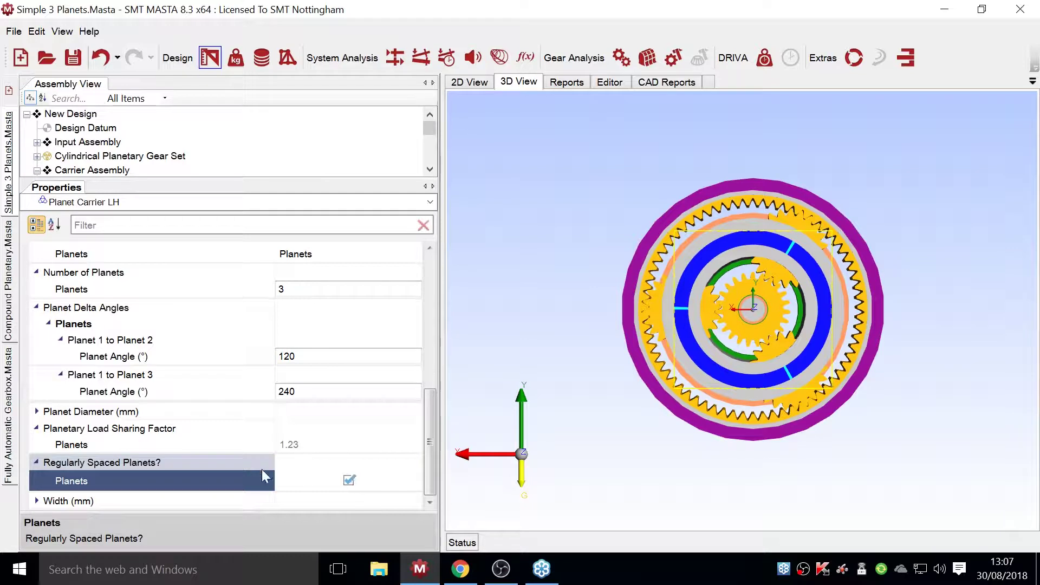
click(106, 413)
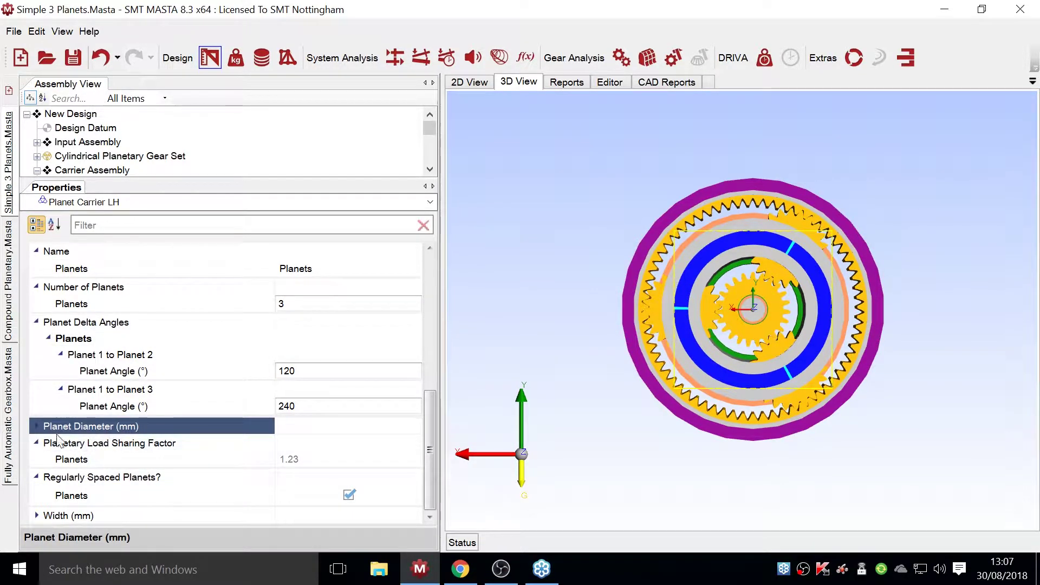
click(36, 426)
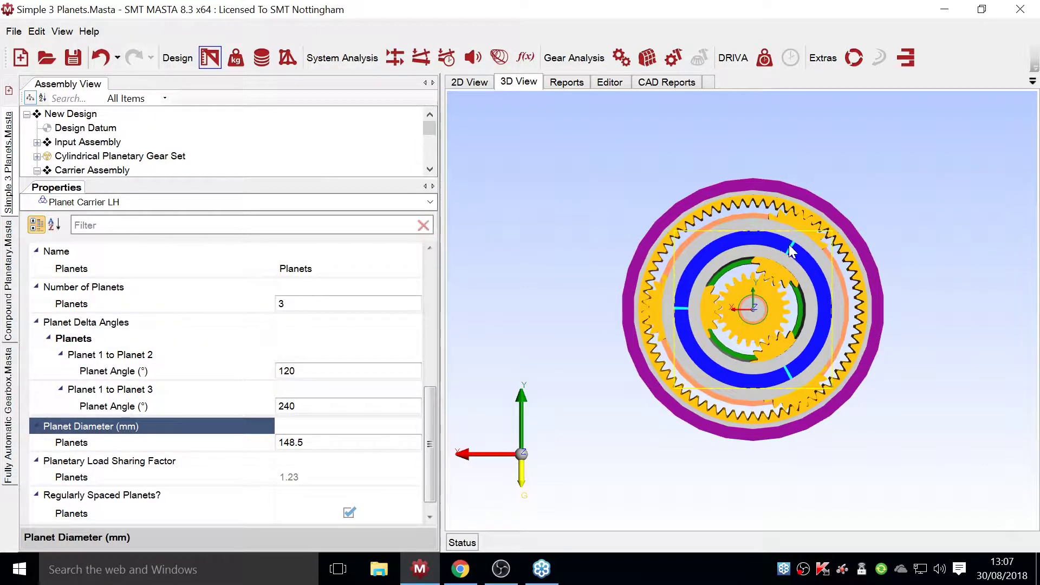
scroll(130, 501, down, 1)
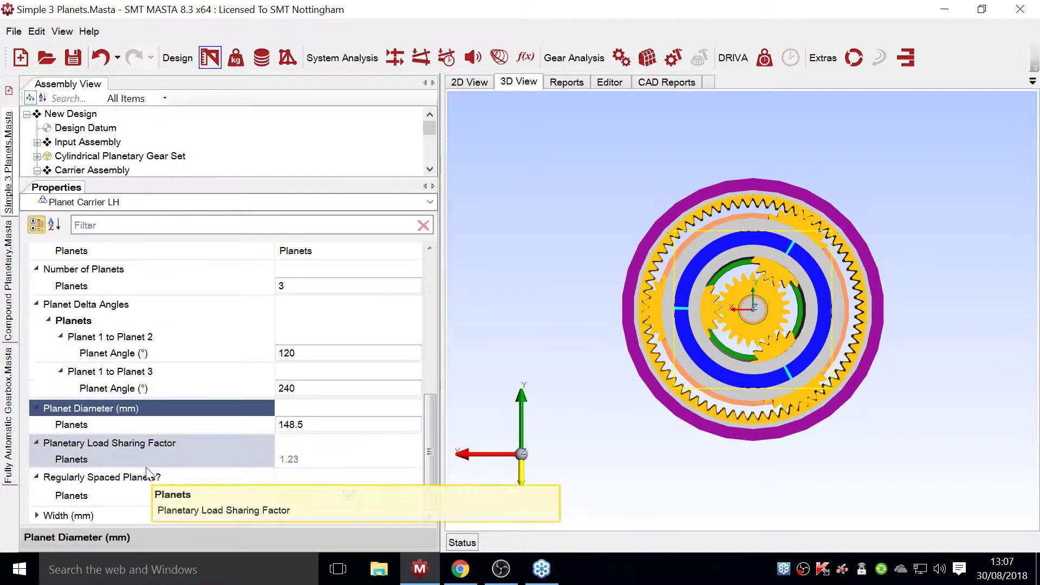
double_click(109, 512)
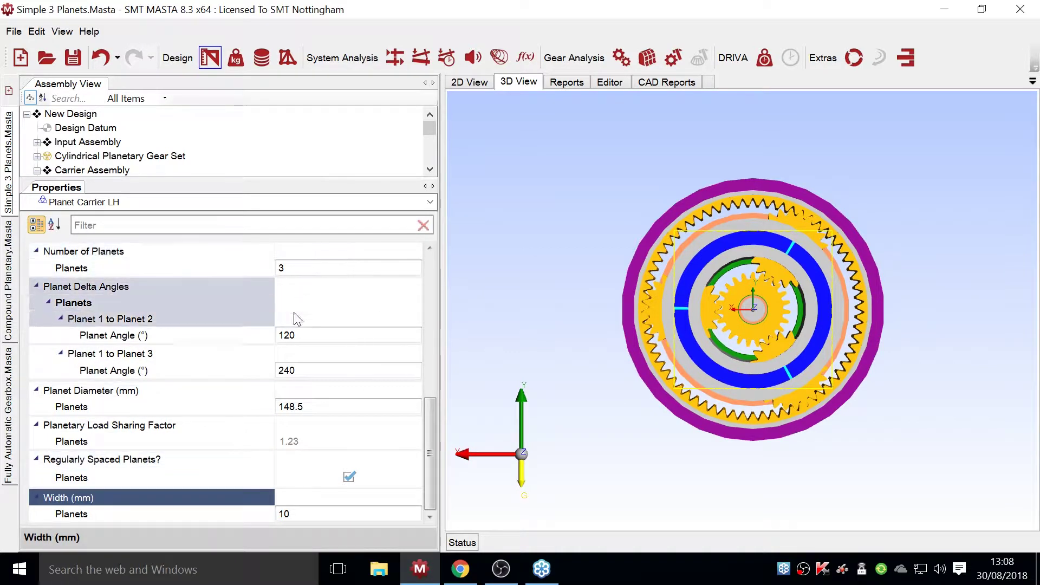
- Set the carrier's Number of Planets to 4
click(309, 339)
drag(427, 457, 428, 385)
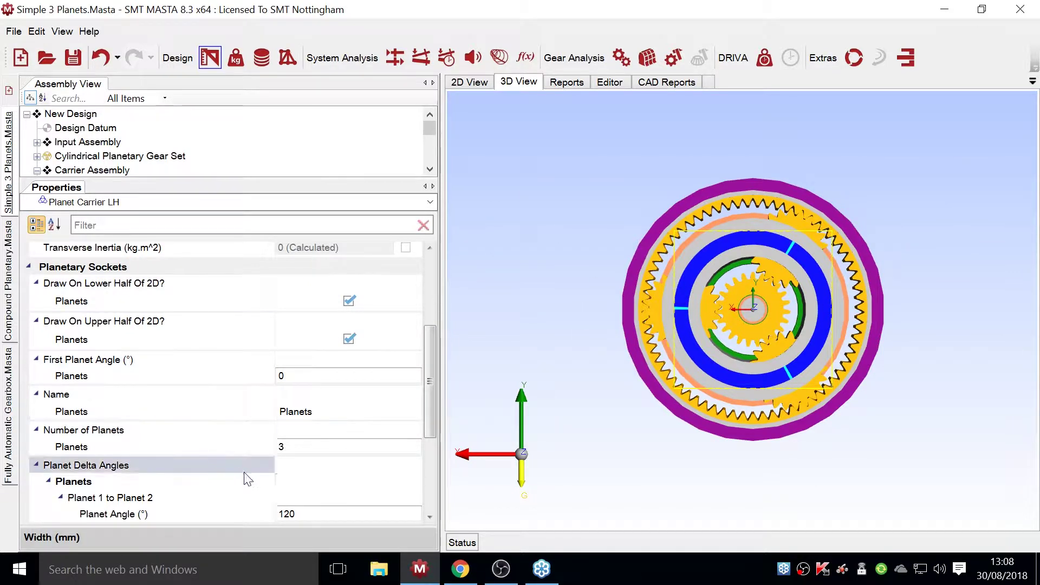
click(268, 428)
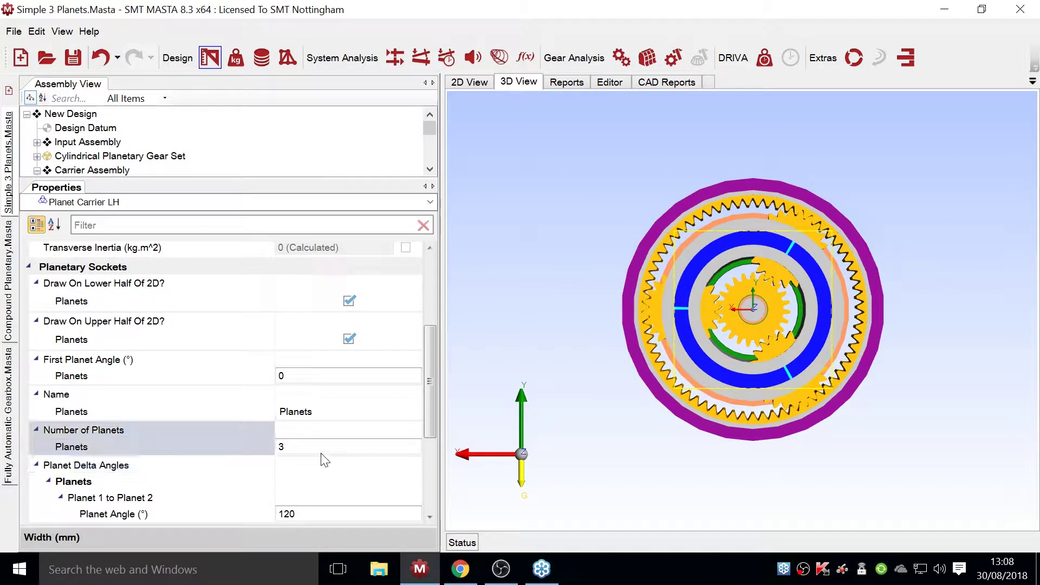
scroll(320, 485, down, 2)
scroll(327, 433, up, 2)
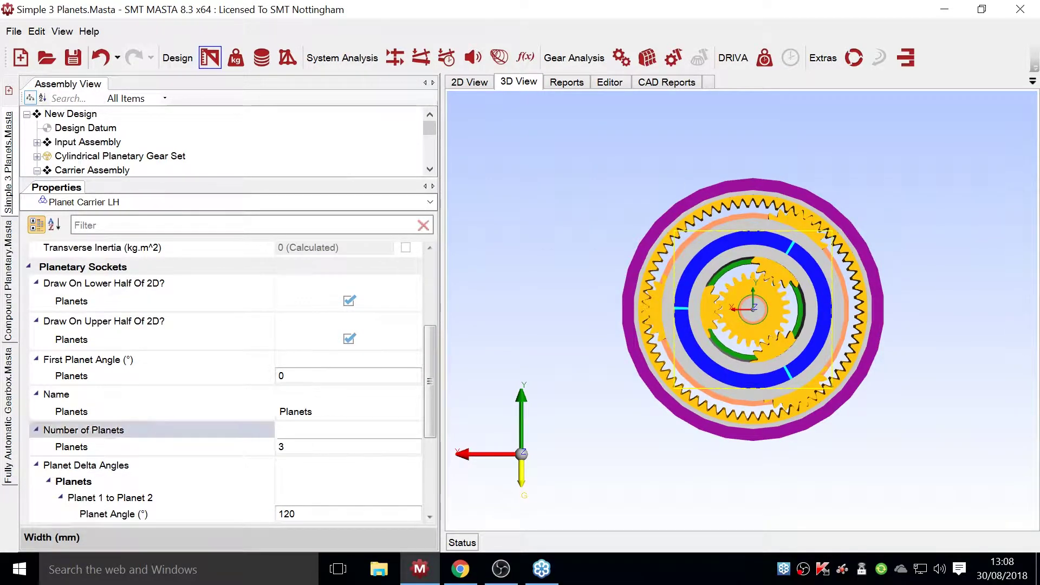
click(303, 446)
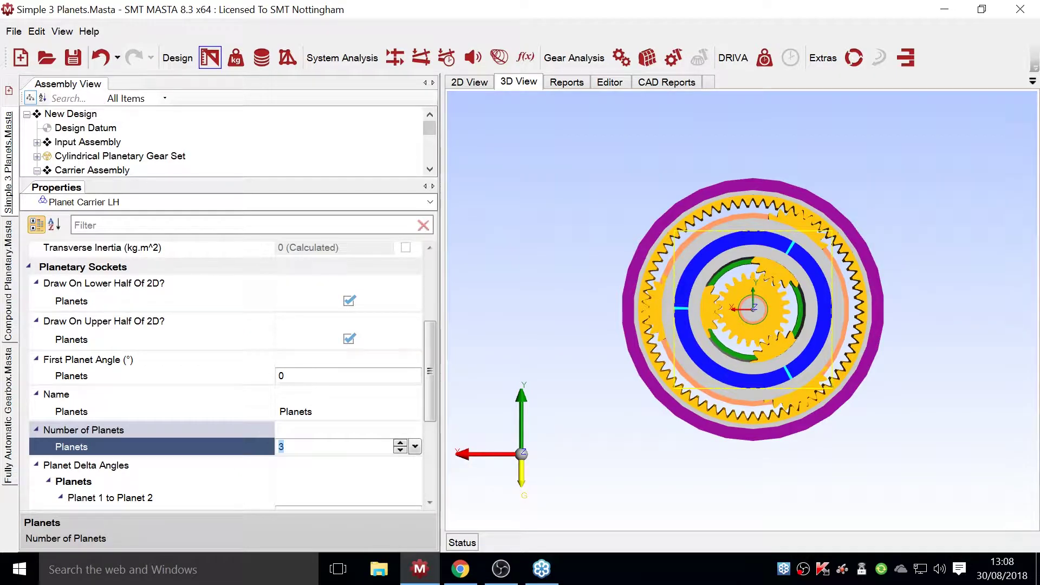
key(Return)
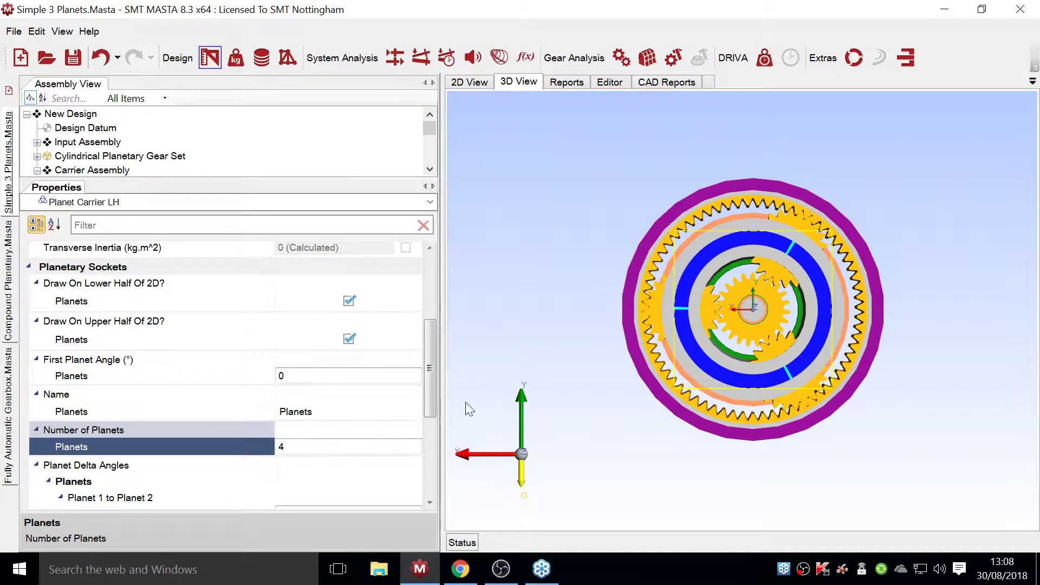
- Inspect the four-planet layout and its delta angles up close, and turn off Regularly Spaced Planets? for the planets
scroll(768, 211, up, 5)
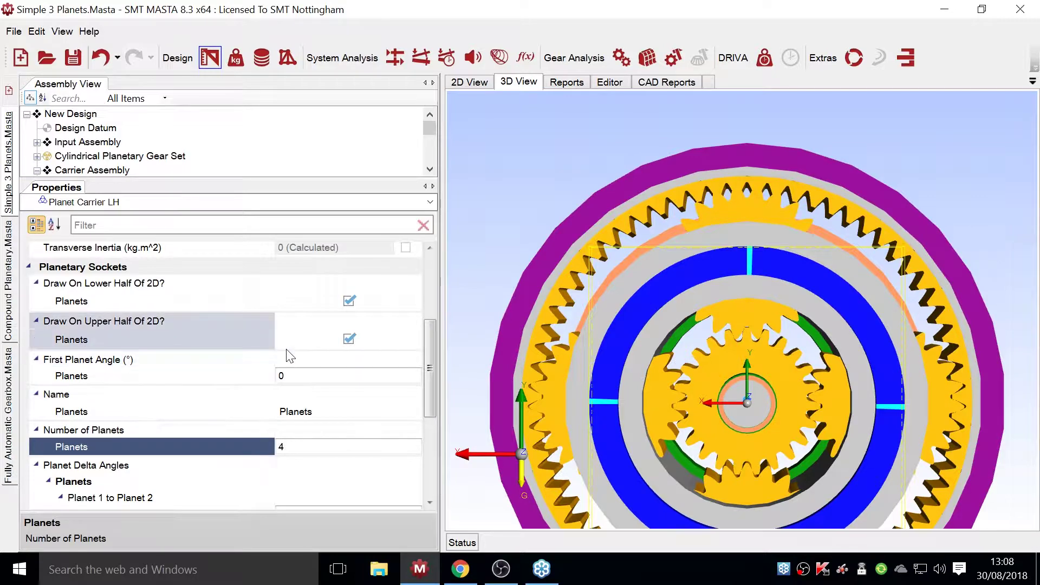
scroll(227, 403, down, 3)
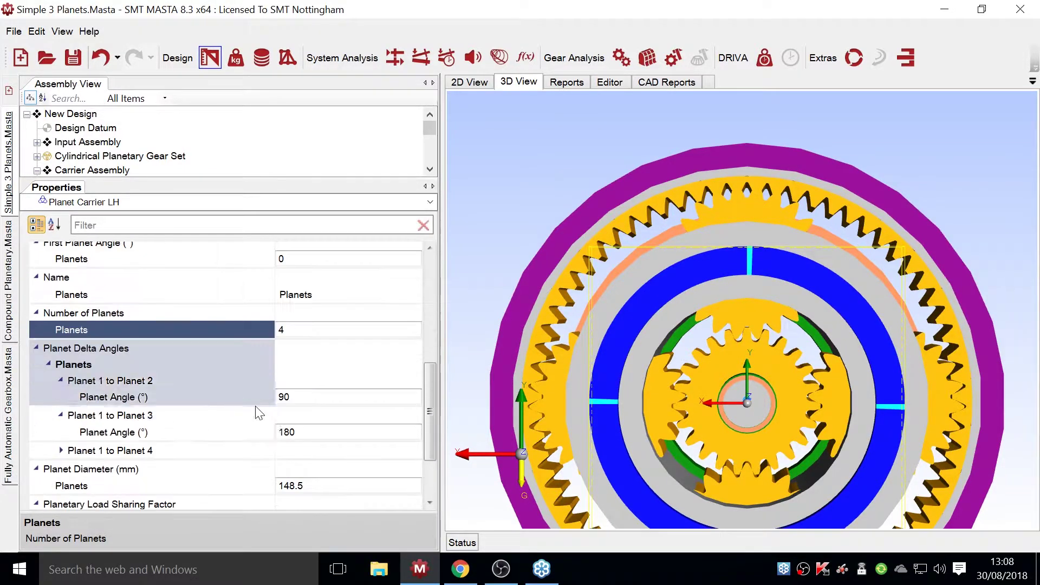
scroll(179, 415, down, 3)
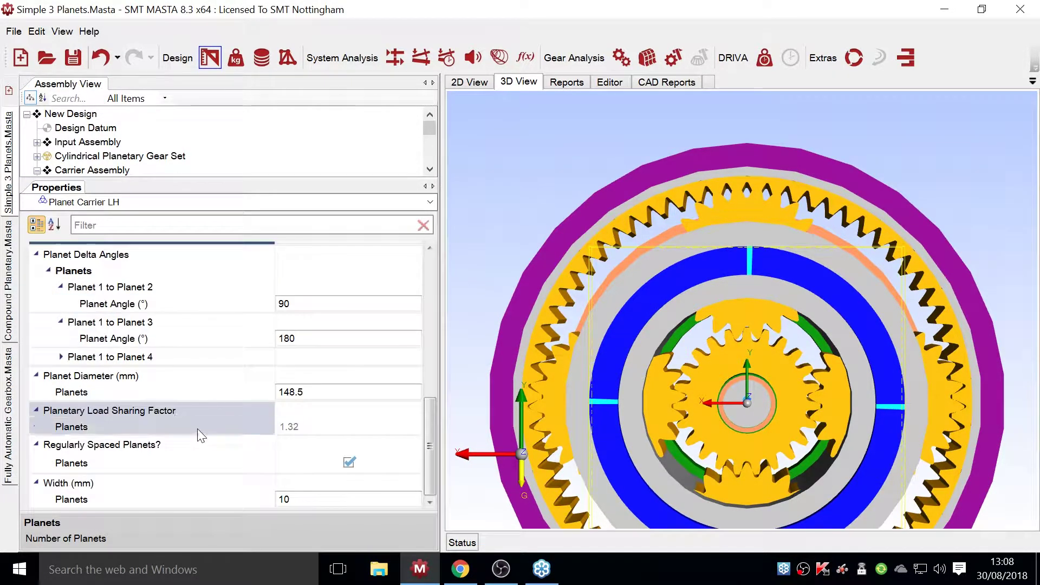
click(350, 462)
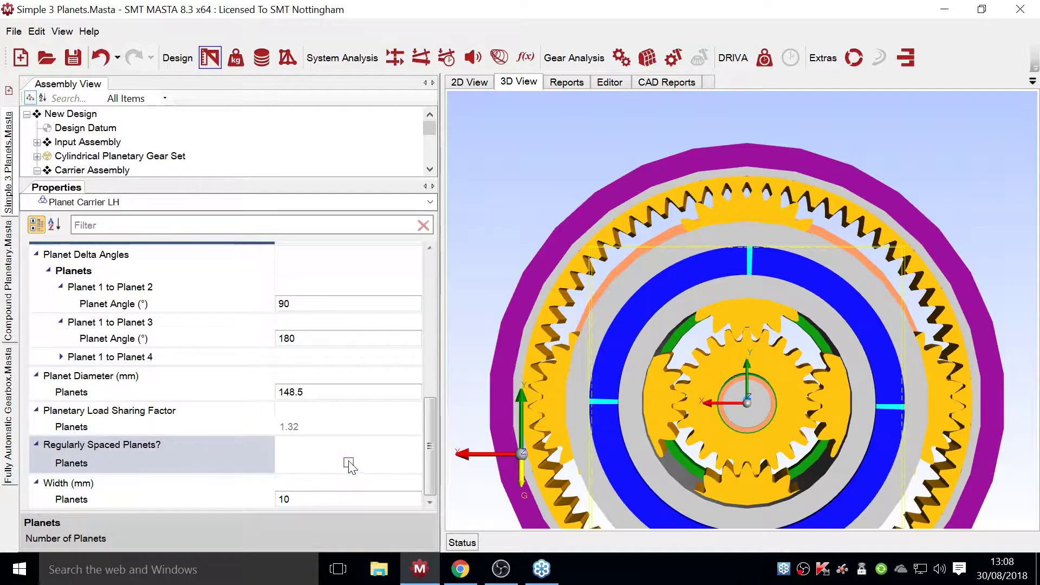
- Collapse the Width and Planet Diameter settings, and expand the Planet 1 to Planet 4 delta angle
click(78, 414)
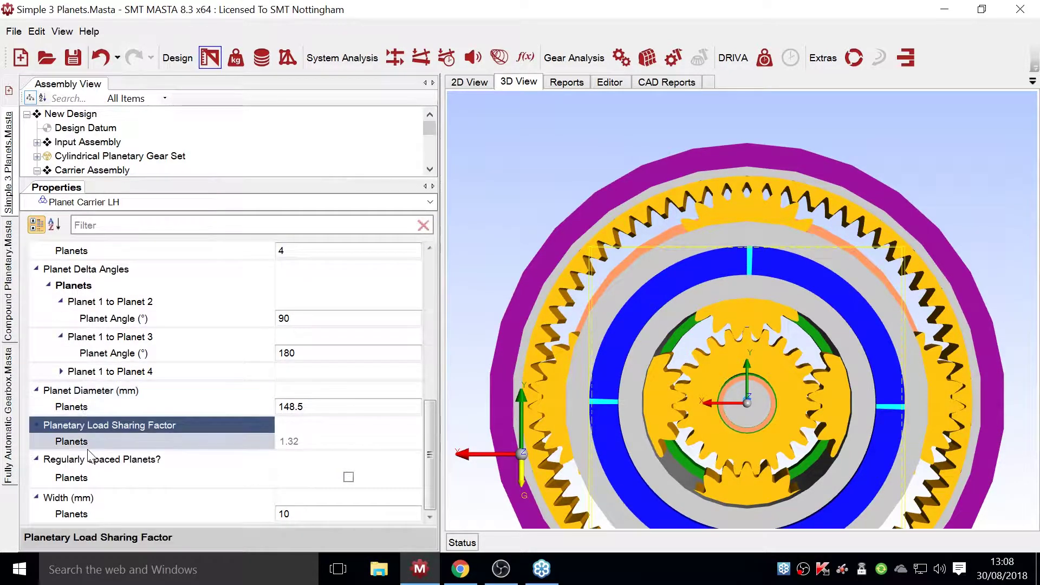
click(113, 497)
double_click(86, 413)
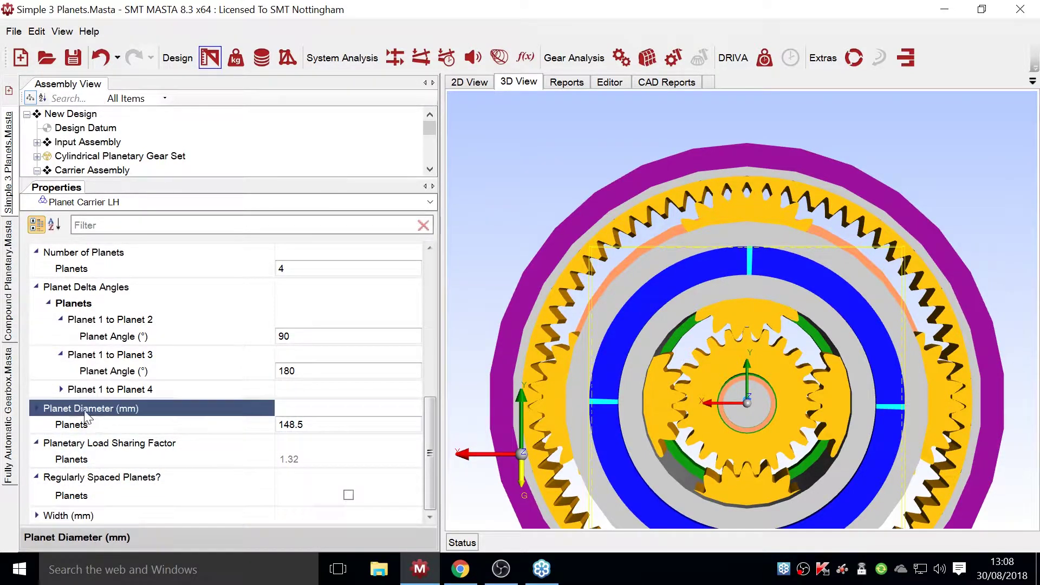
double_click(180, 406)
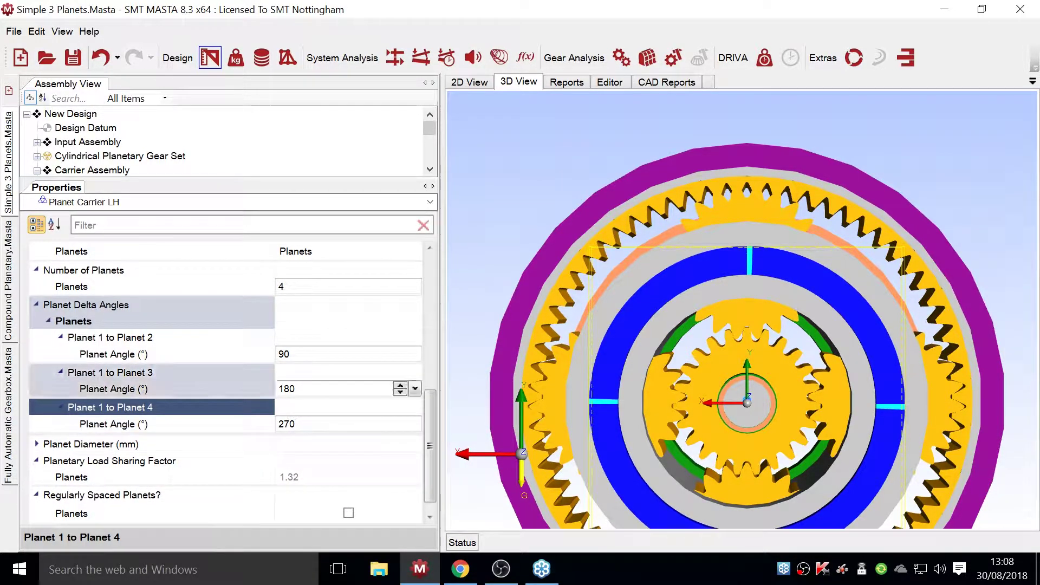
- Set the Planet 1 to Planet 2 delta angle to 100°
key(Up)
key(Up)
key(Up)
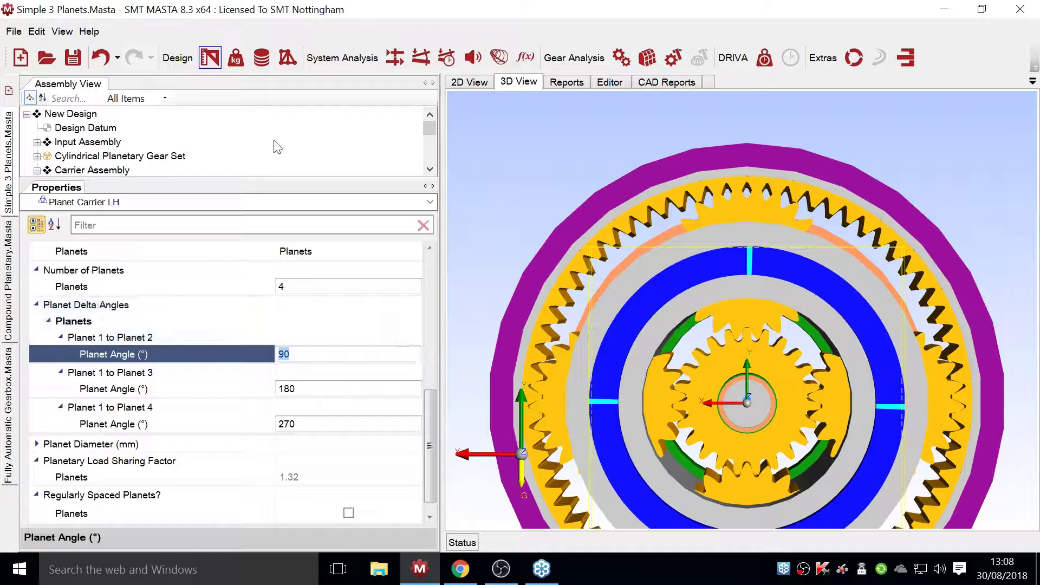
text(100)
key(Return)
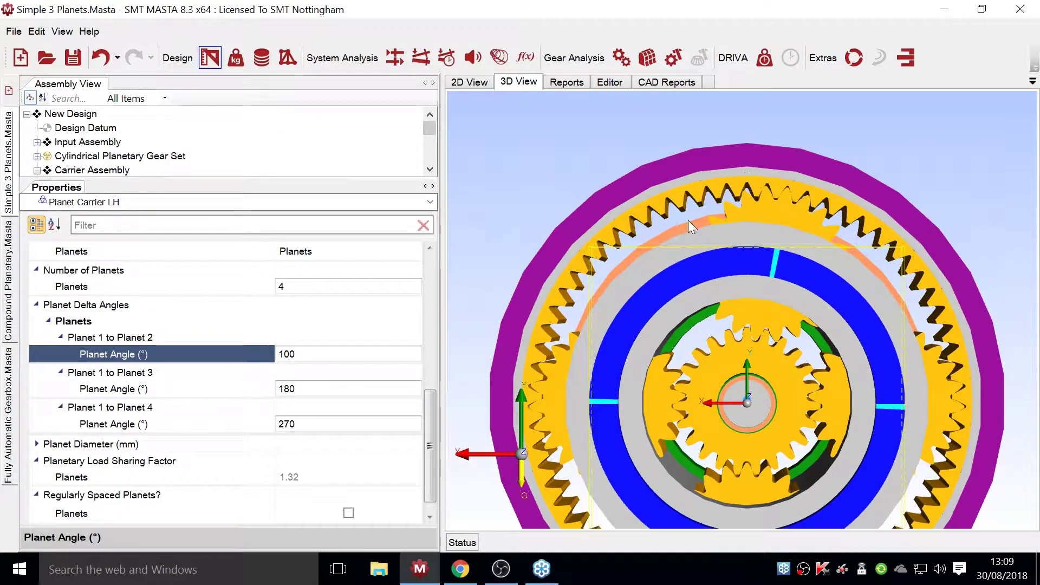
- Set the Planet 1 to Planet 4 delta angle to 280°
scroll(790, 379, down, 1)
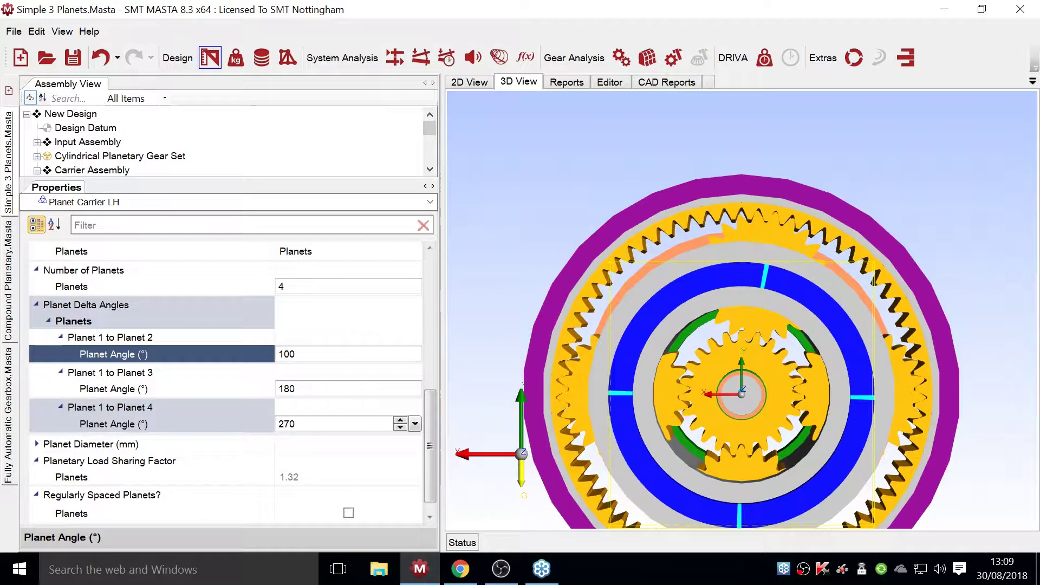
click(317, 426)
text(280)
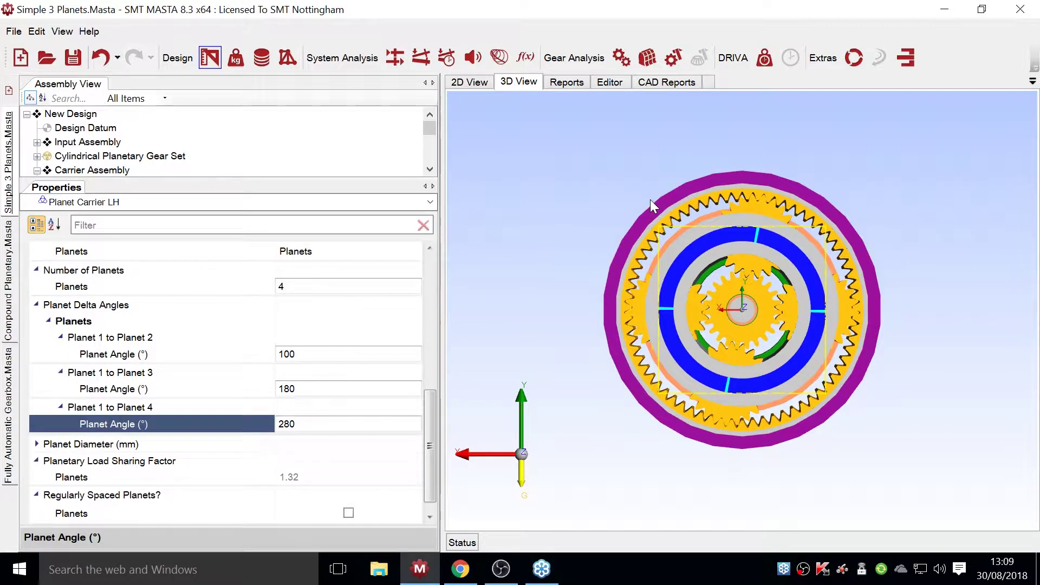
- Switch to the Compound Planetary design in 2D, enlarge the drawing and assembly tree areas, and expand the Input Assembly
click(15, 302)
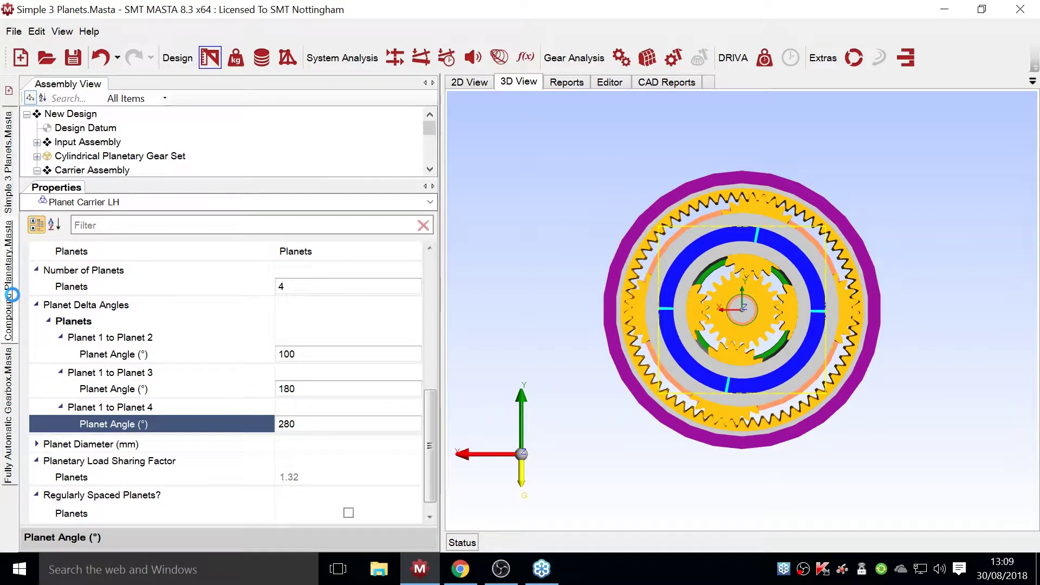
click(469, 82)
scroll(663, 242, down, 2)
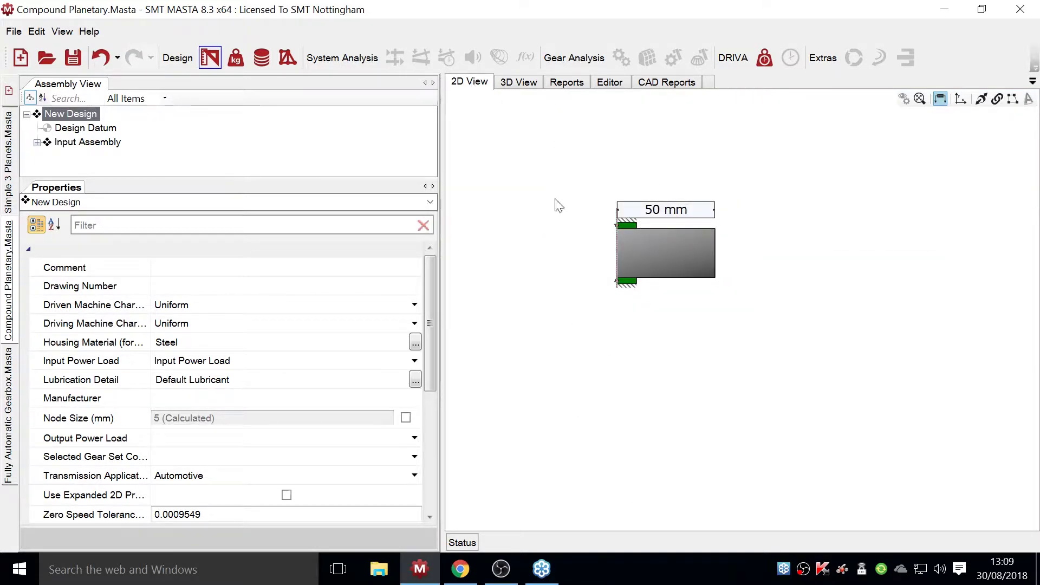
drag(441, 326, 255, 336)
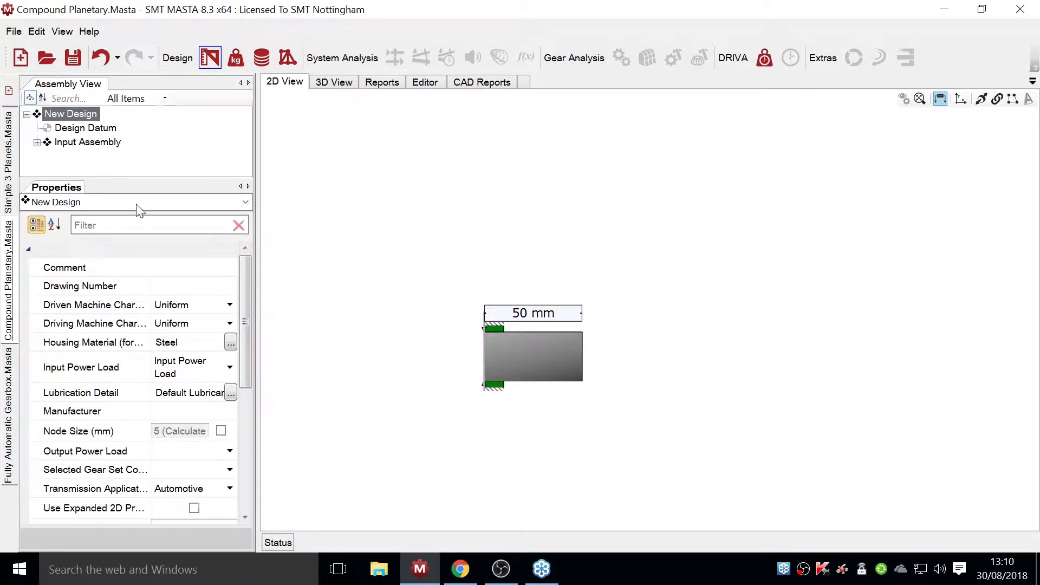
click(140, 179)
drag(140, 179, 141, 412)
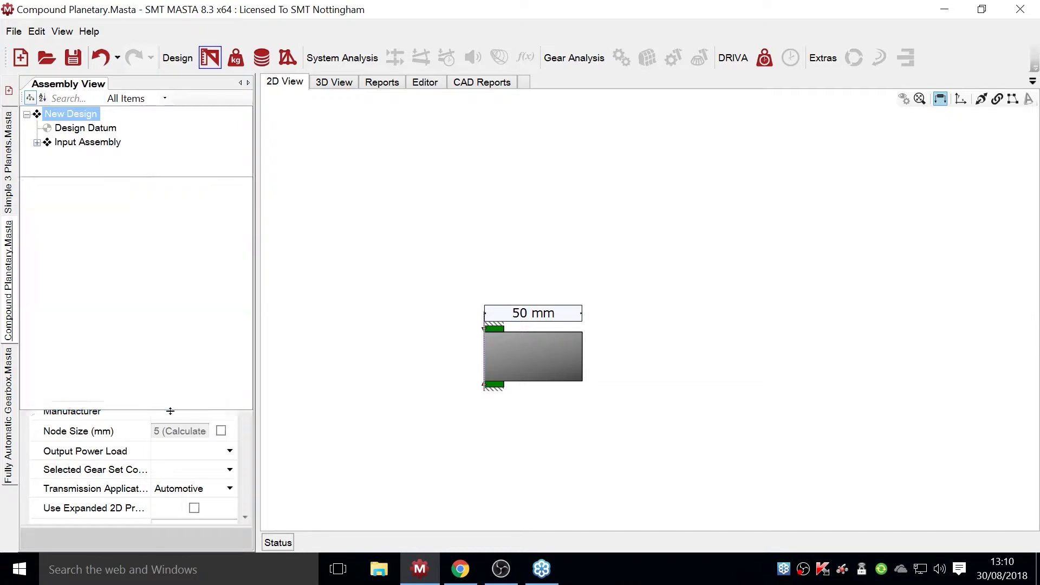
click(36, 142)
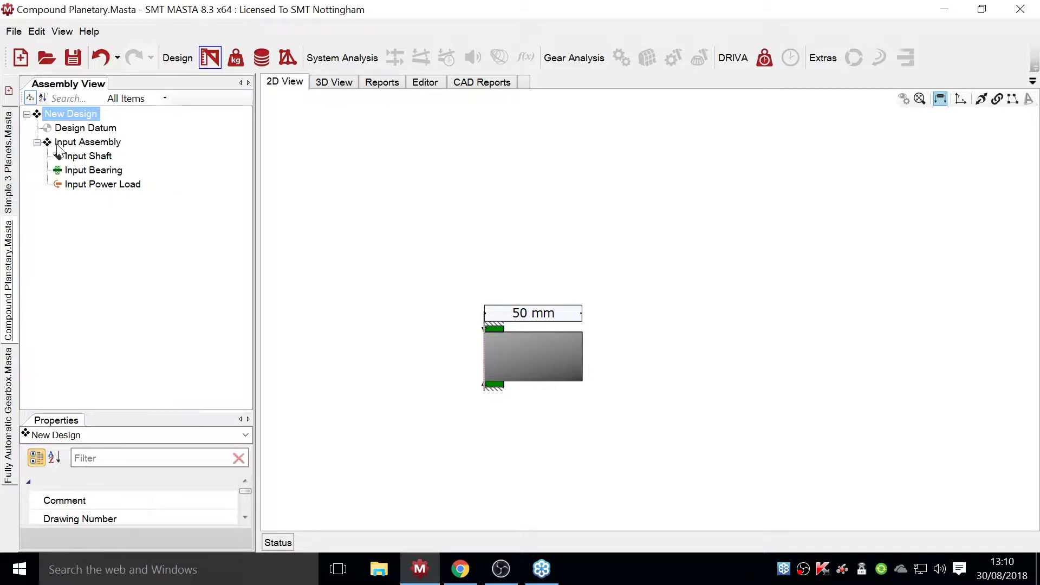
right_click(66, 114)
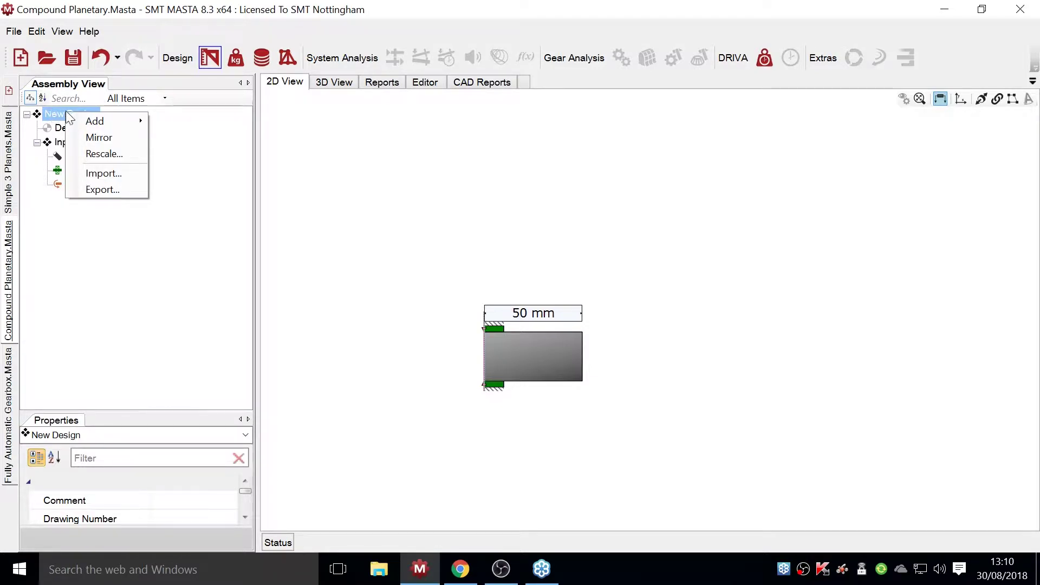
mouse_move(89, 123)
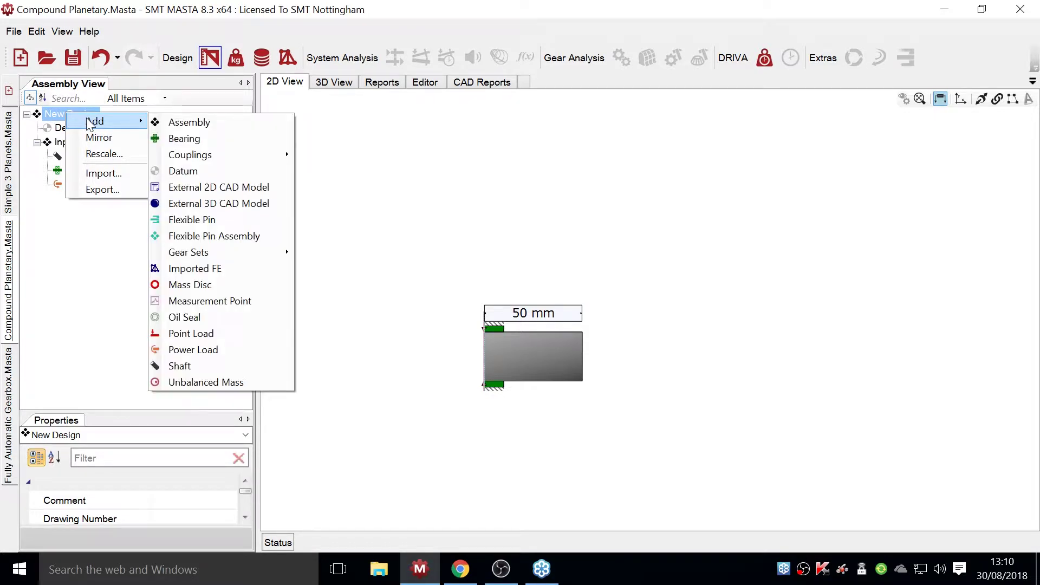
key(Escape)
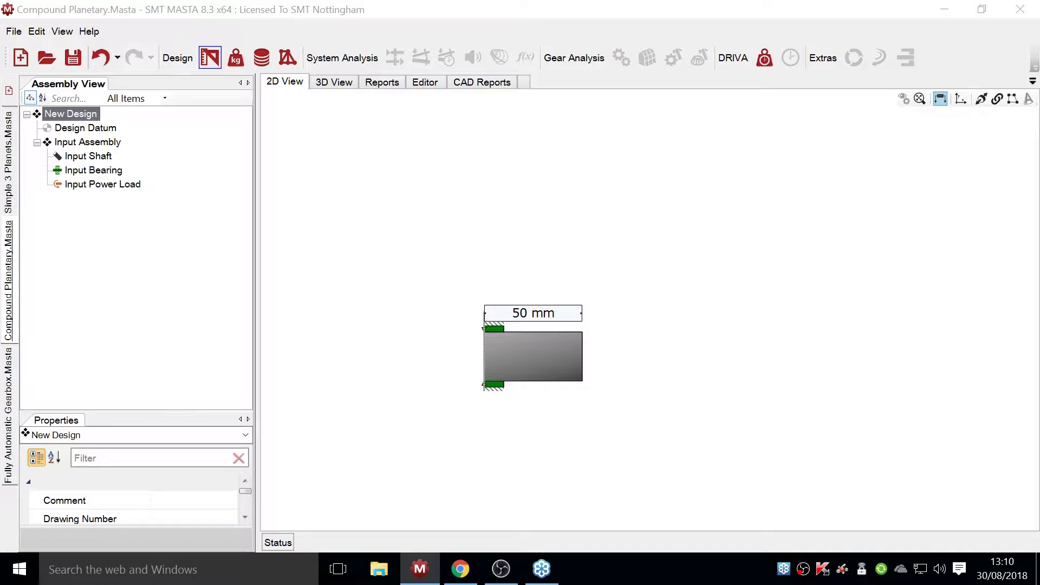
right_click(88, 142)
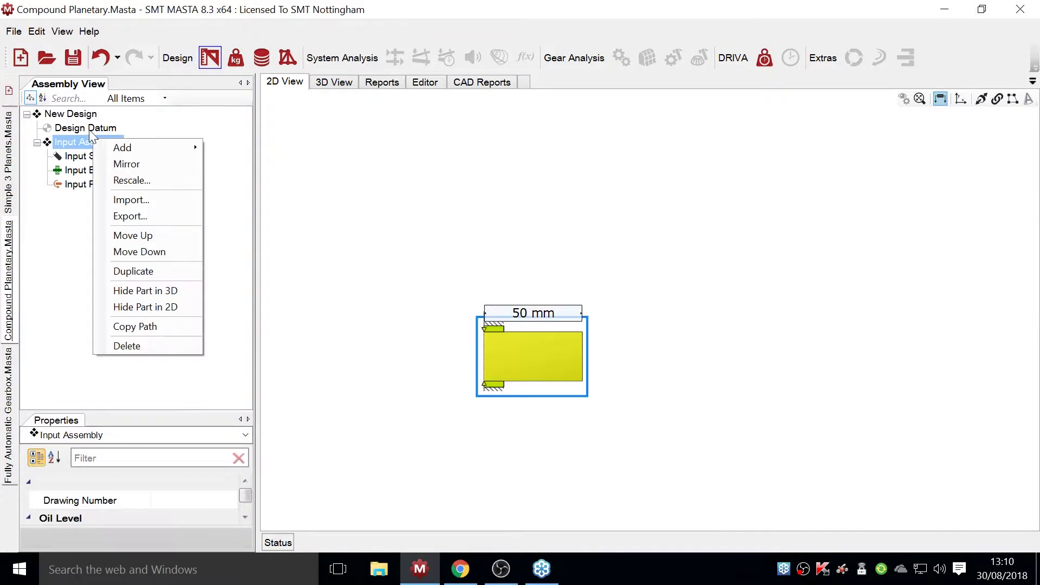
- Add a Cylindrical Planetary Gear Set to New Design with the default name
click(80, 115)
right_click(80, 115)
mouse_move(110, 125)
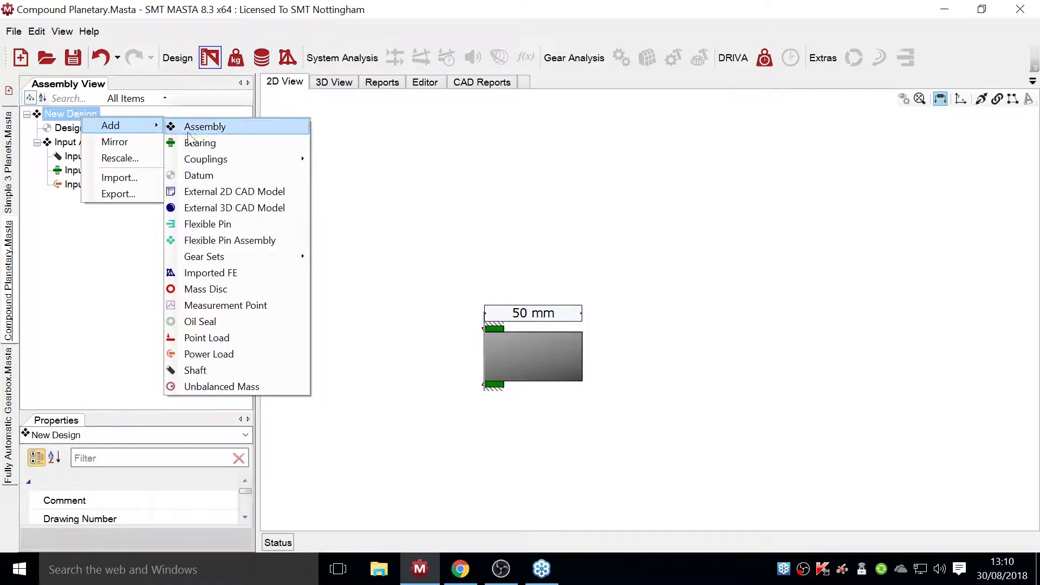
mouse_move(234, 258)
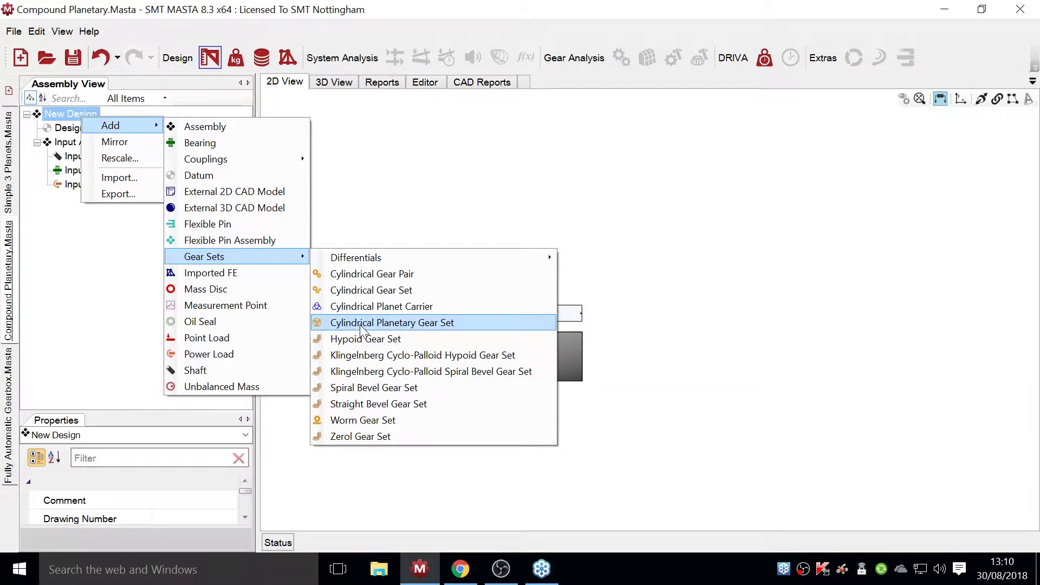
click(423, 325)
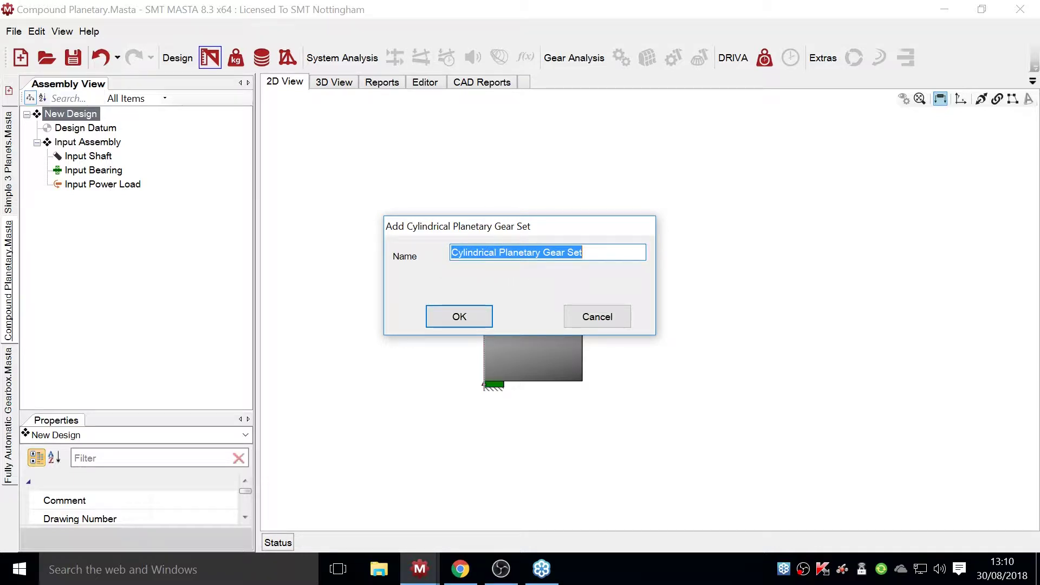
click(466, 321)
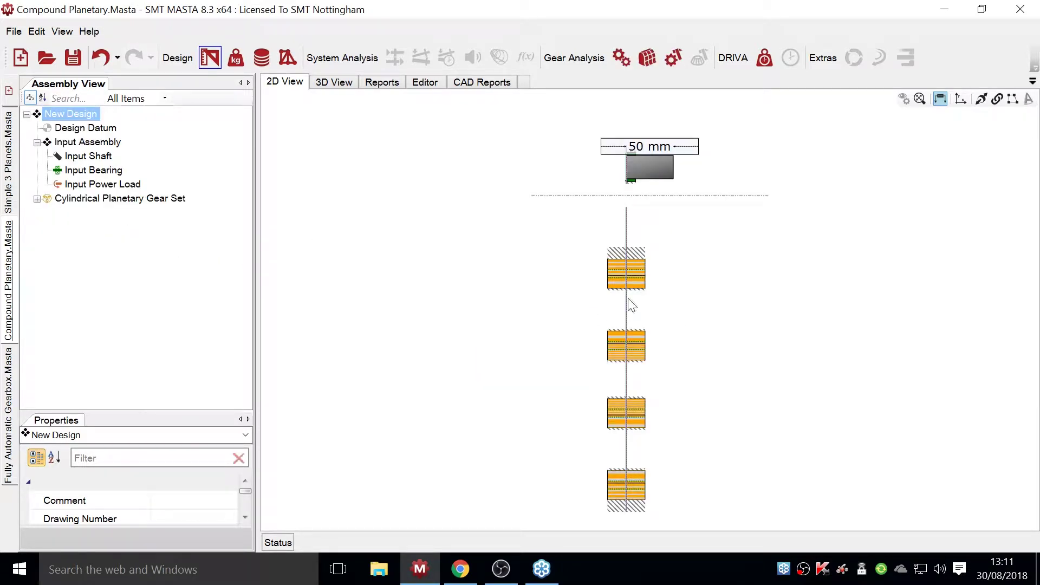
middle_drag(555, 402, 582, 345)
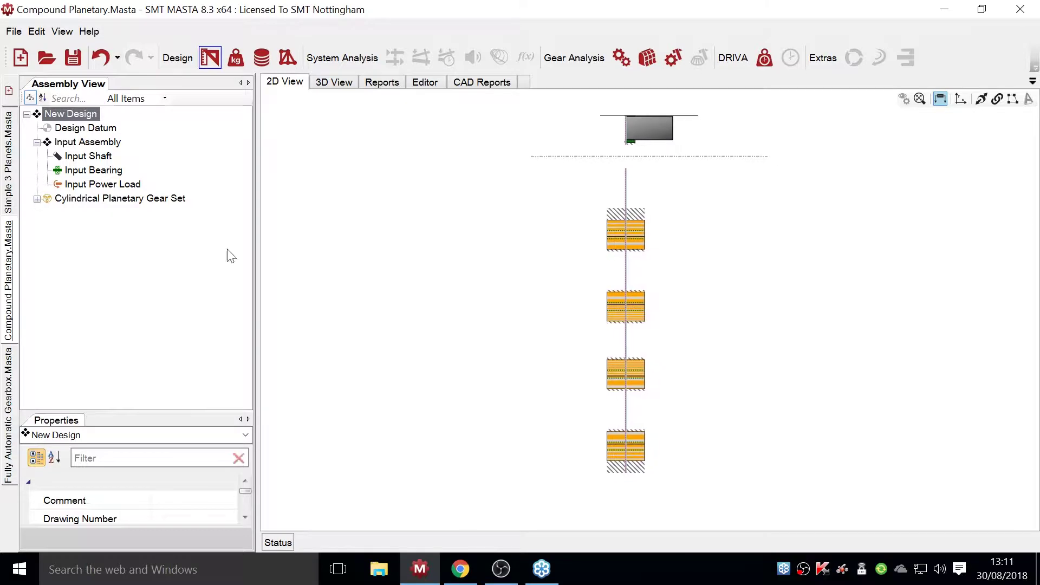
- Expand the Cylindrical Planetary Gear Set's components and examine its layout in 3D and 2D
click(37, 199)
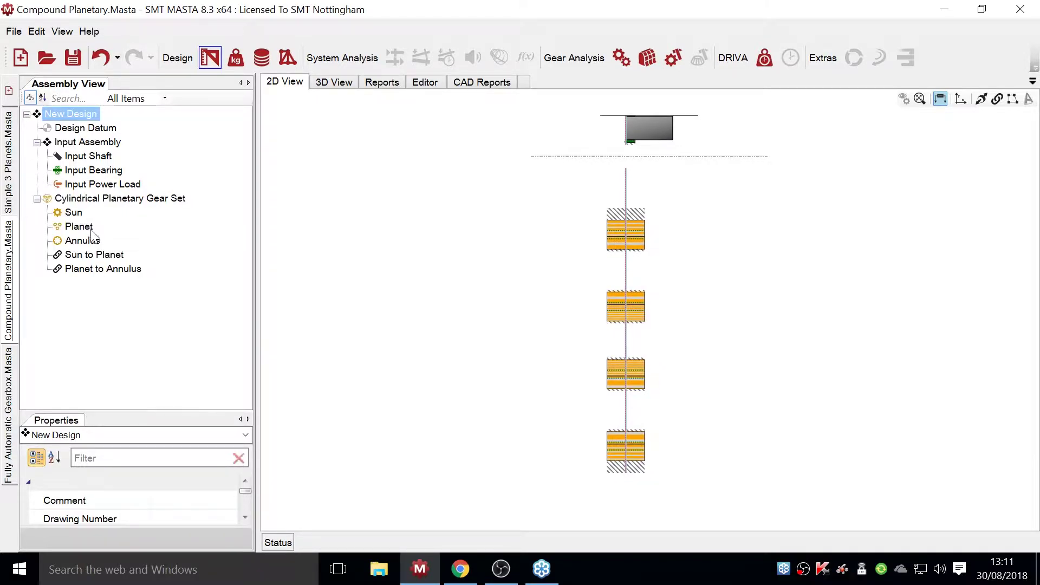
click(346, 83)
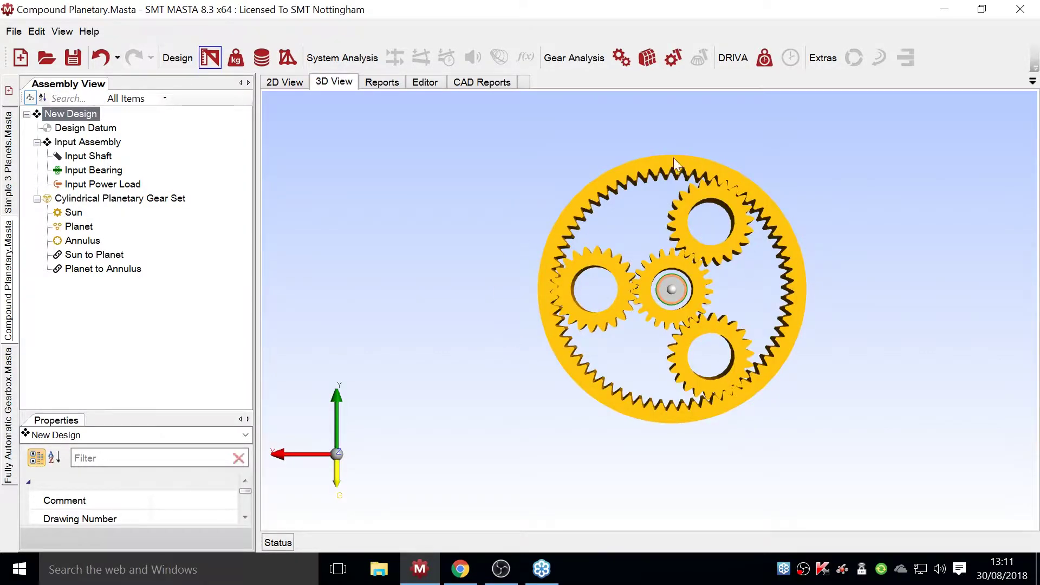
click(284, 82)
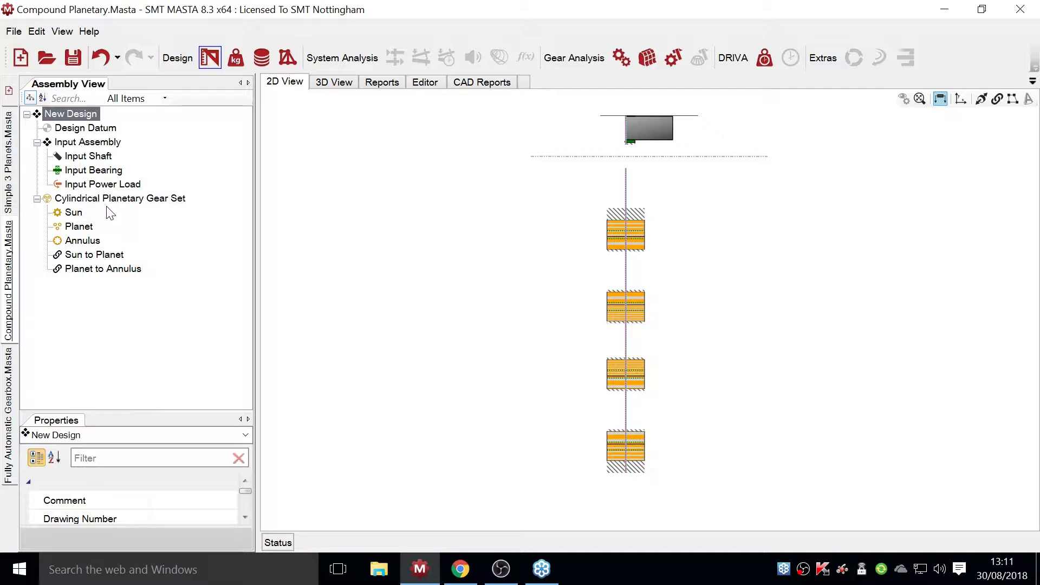
middle_drag(781, 247, 651, 294)
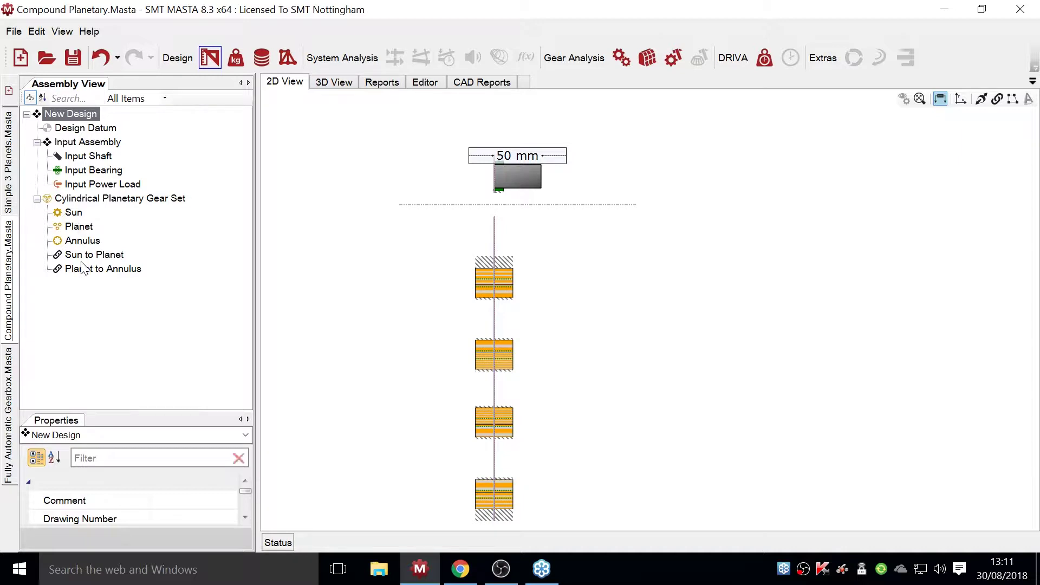
- Add a second planet to the Cylindrical Planetary Gear Set and rename the original planet as Inner Planet
right_click(112, 198)
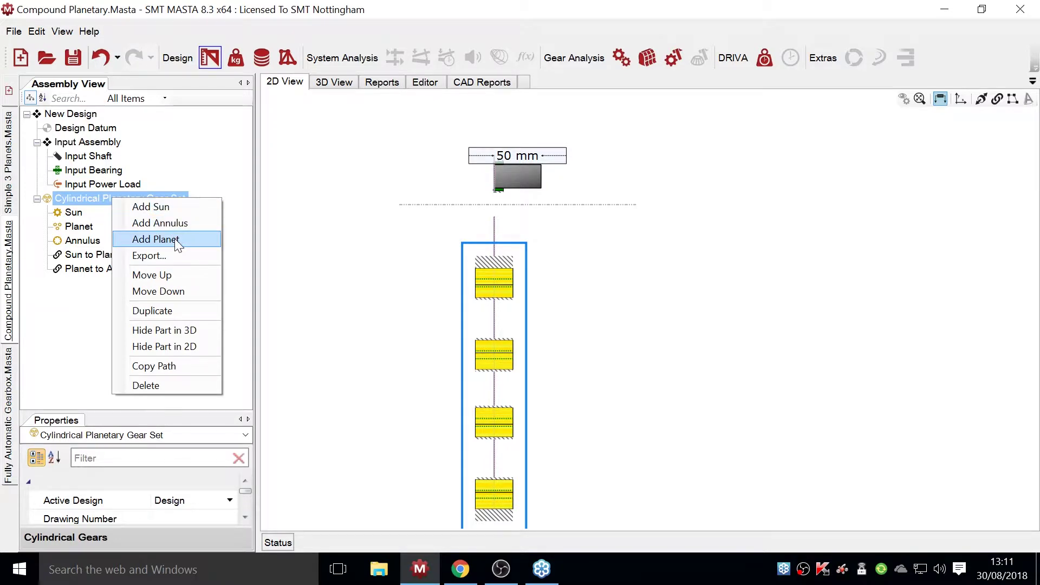
click(178, 240)
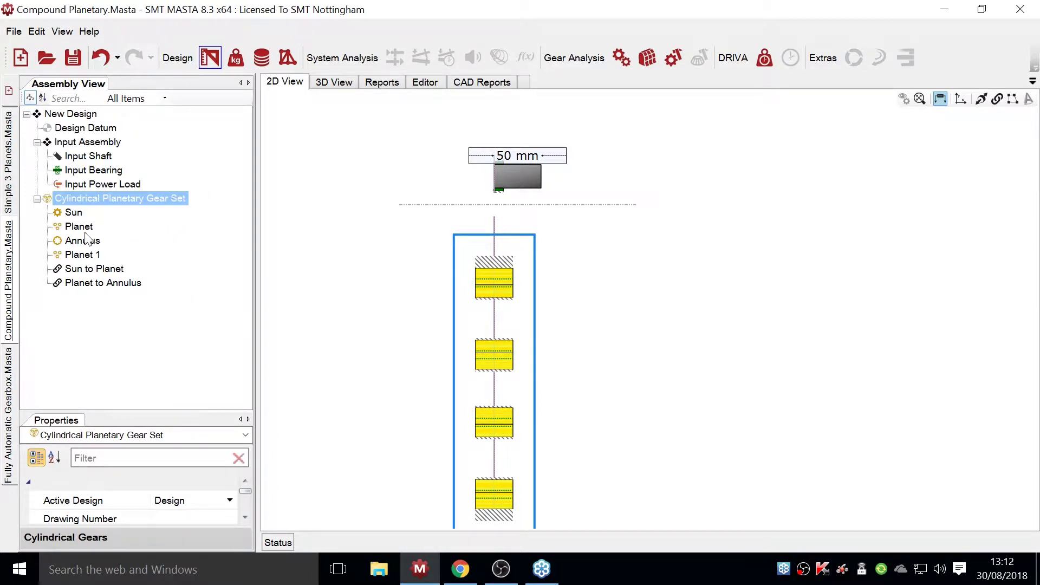
click(85, 227)
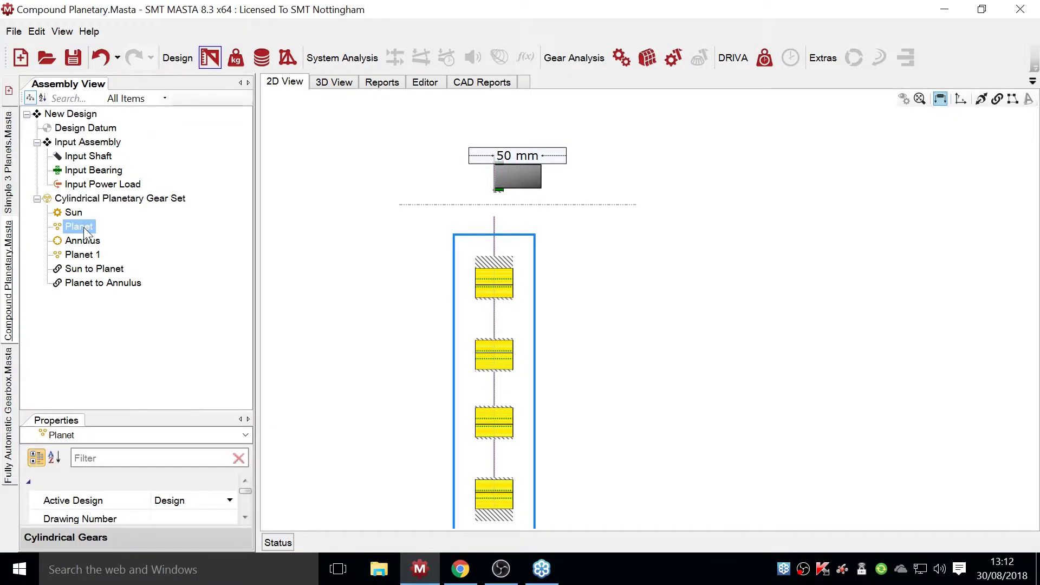
click(84, 228)
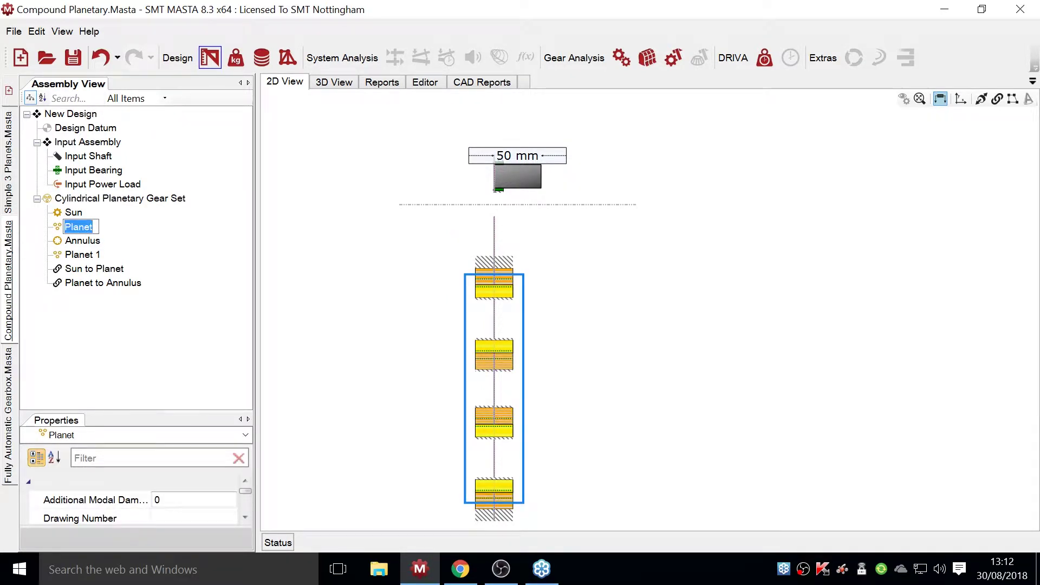
click(83, 227)
text(Inner)
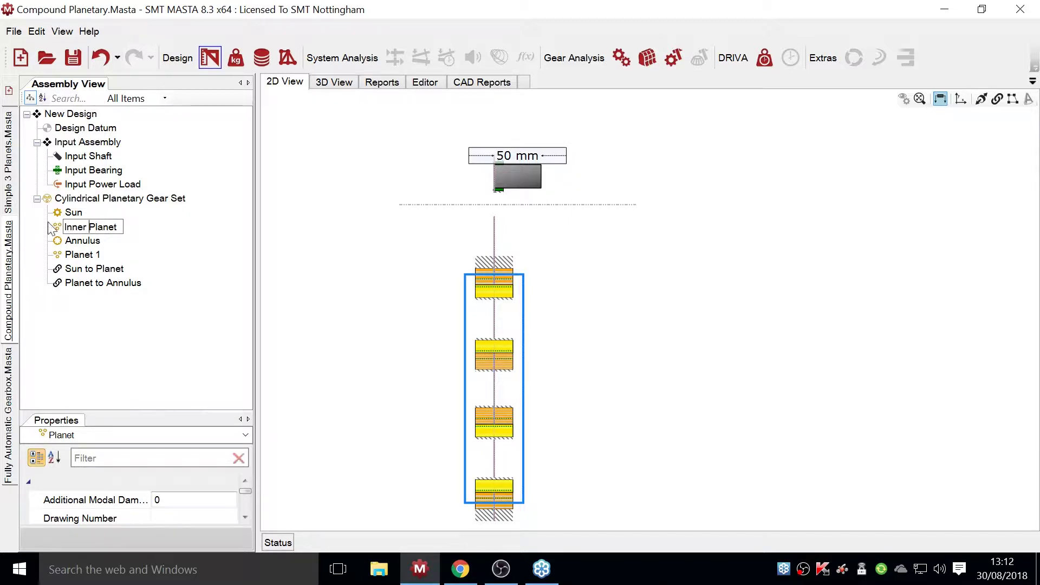
key(Return)
- Rename Planet 1 as Outer Planet and move it up above the Annulus in the gear set
click(92, 256)
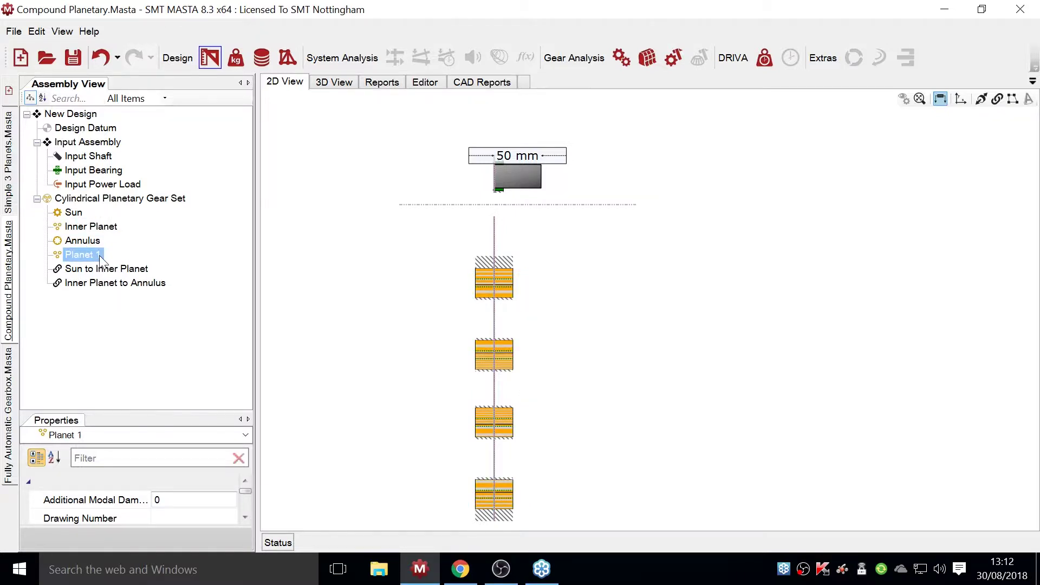
key(End)
text(Outer)
key(Return)
right_click(112, 254)
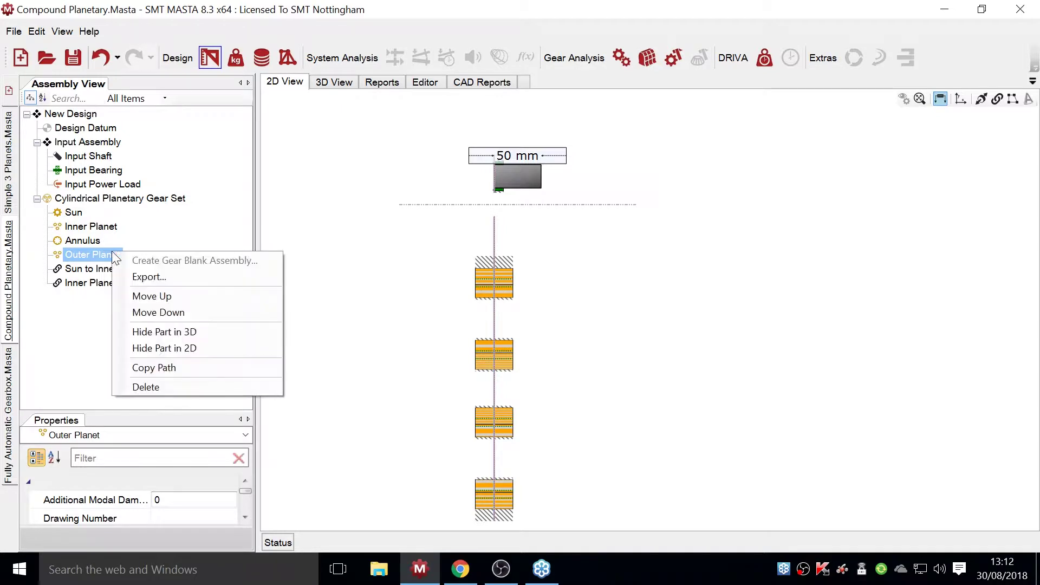
click(173, 297)
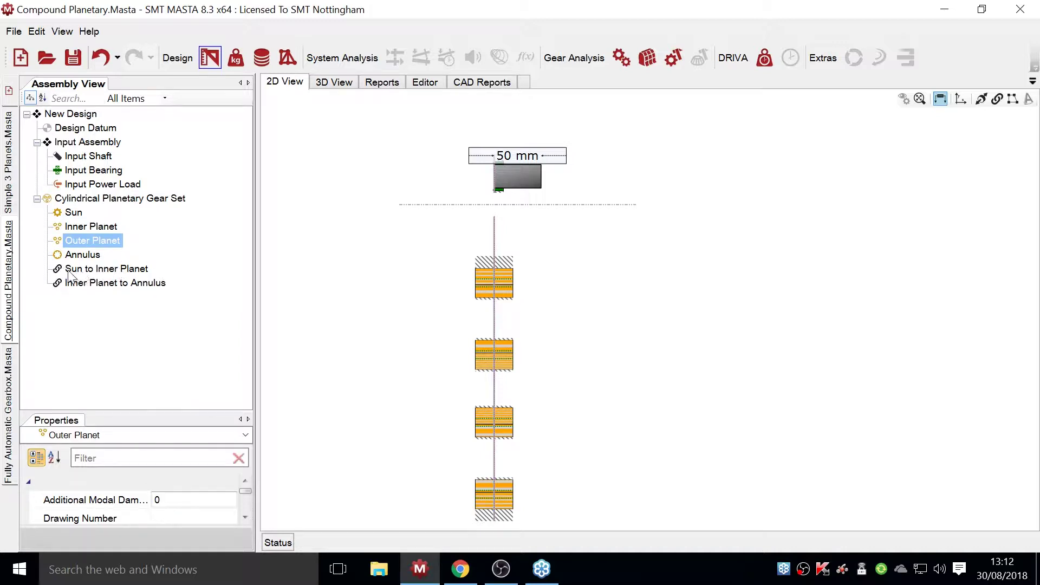
- Delete the Inner Planet to Annulus connection from the planetary gear set
click(114, 289)
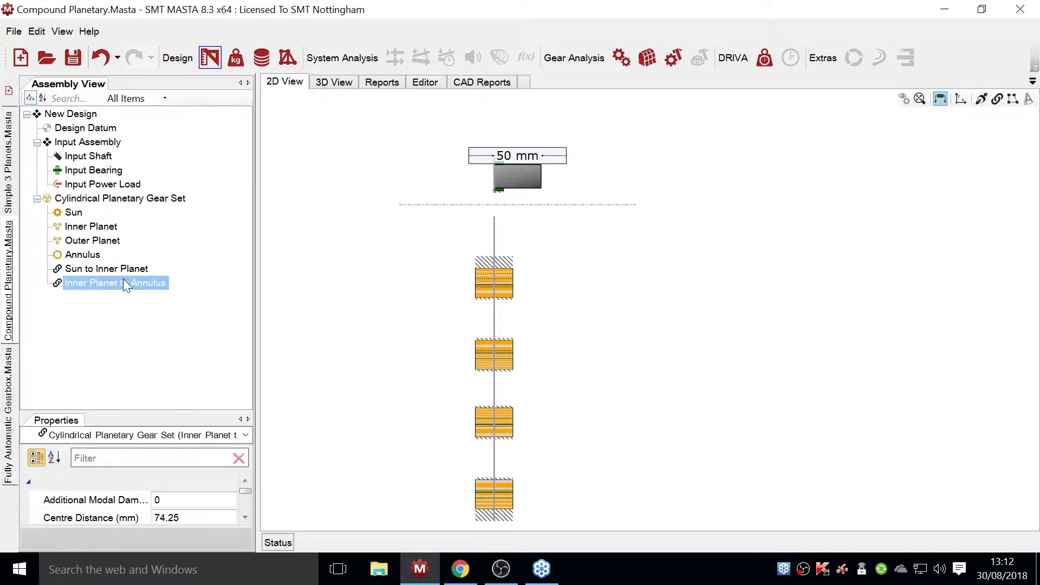
right_click(120, 287)
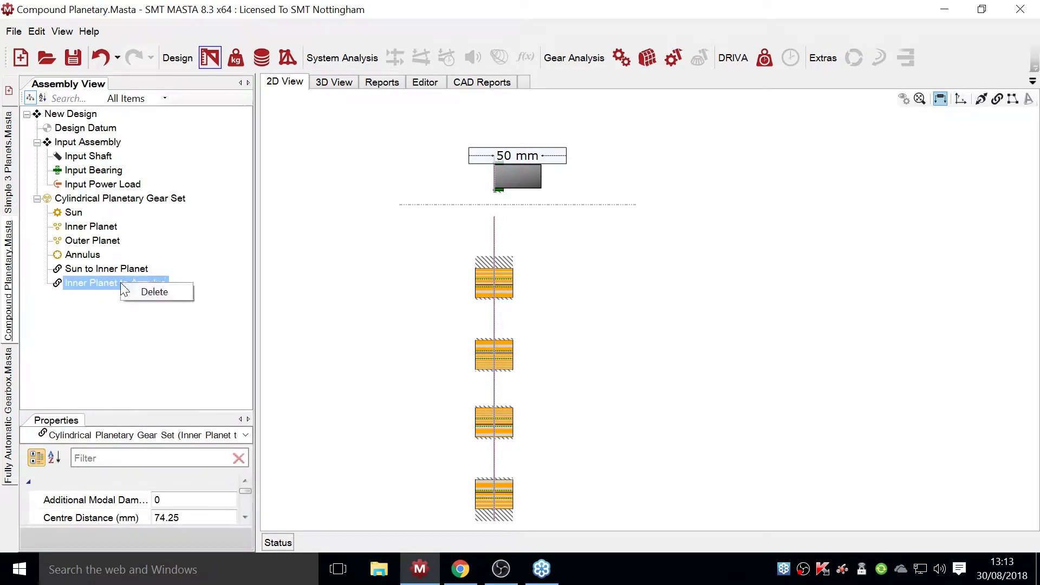
click(152, 291)
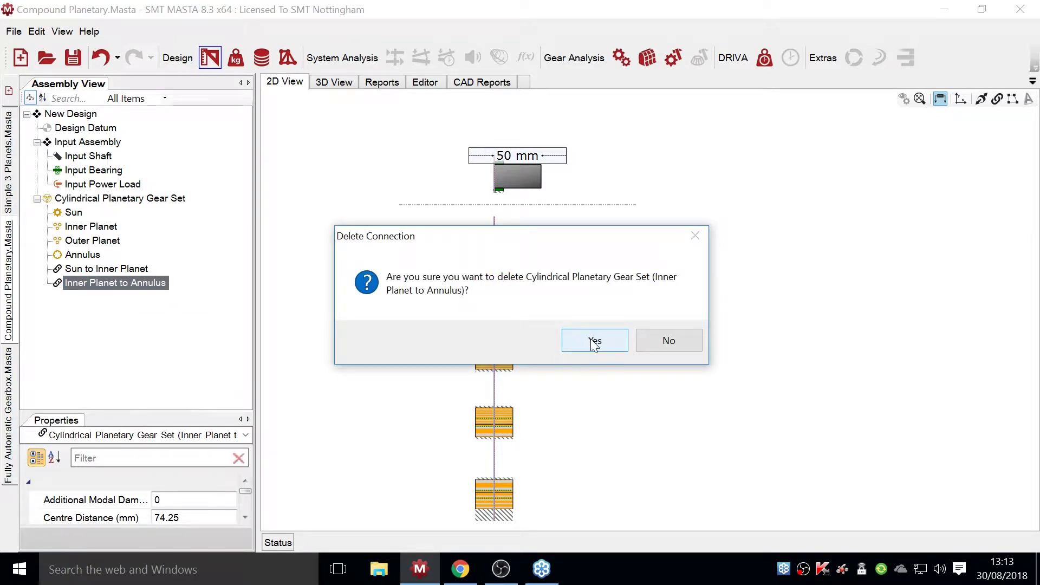
click(595, 341)
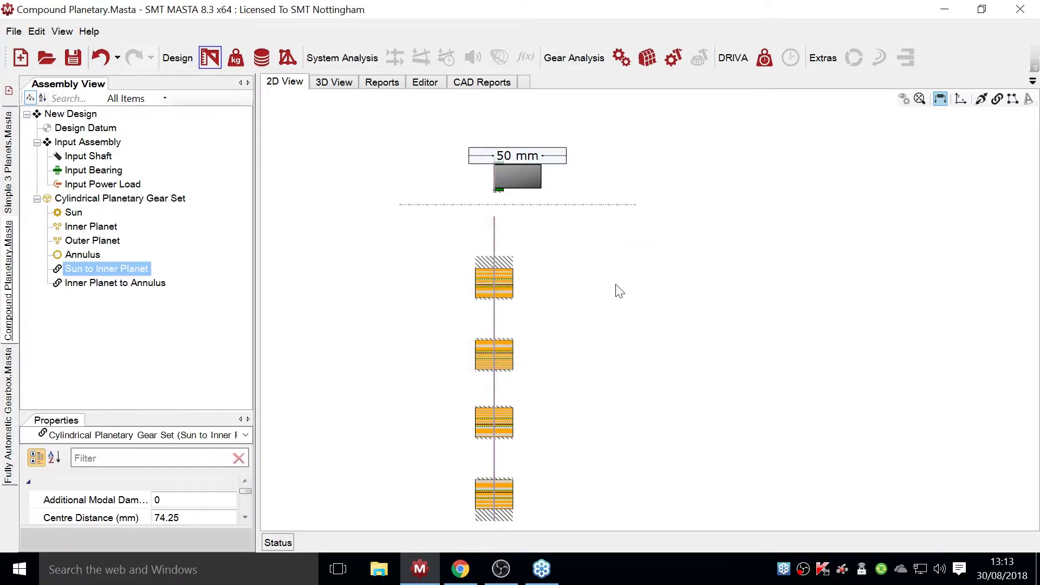
- Connect the Inner Planet to the Outer Planet
click(997, 99)
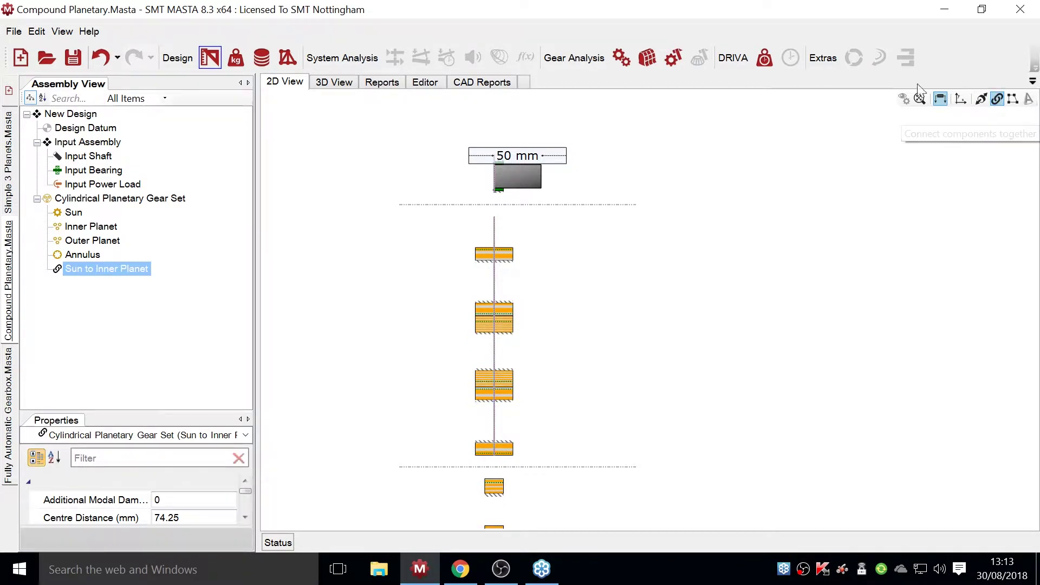
click(104, 227)
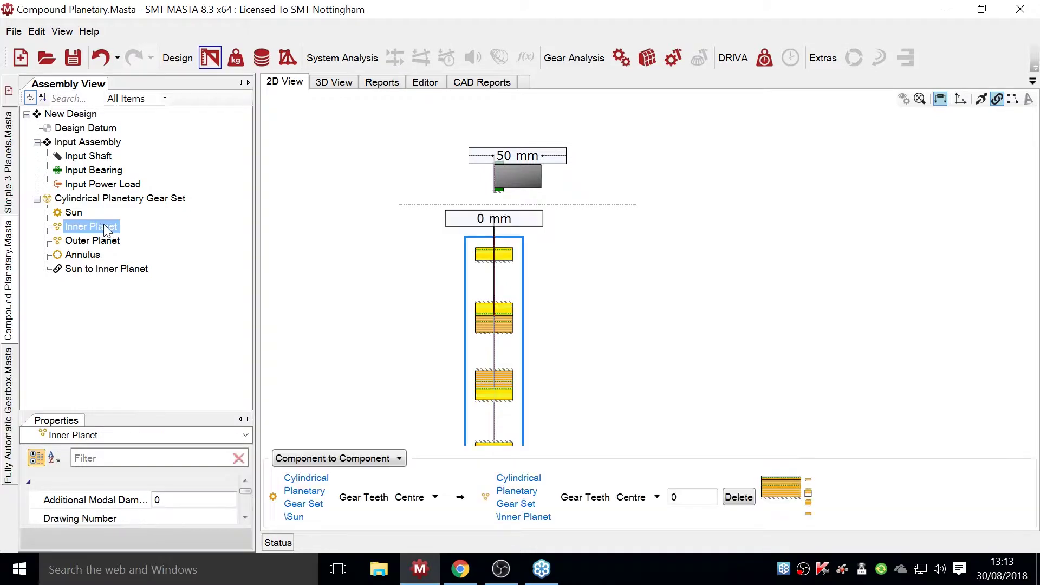
drag(105, 227, 113, 243)
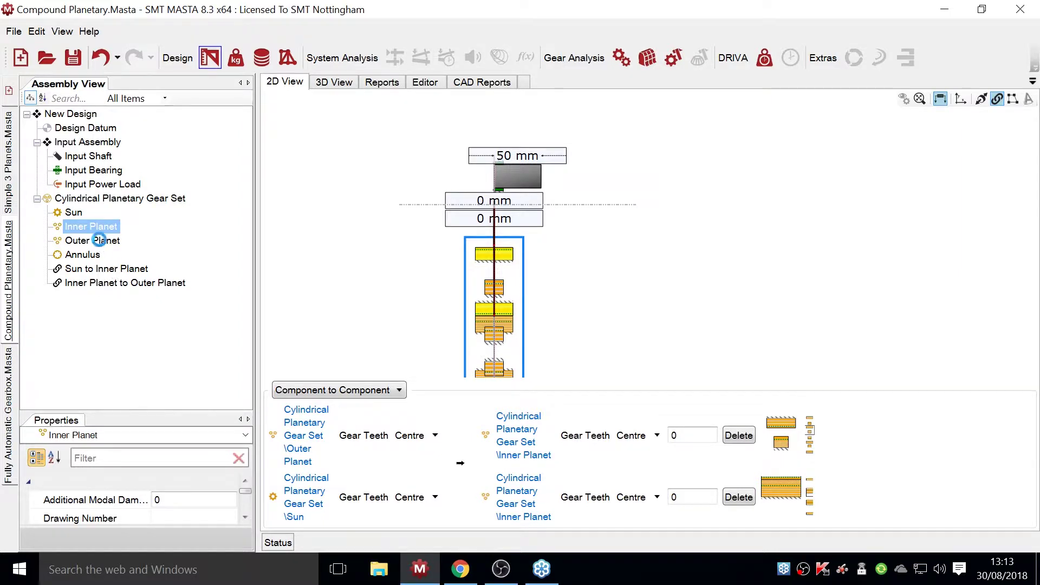
- Connect the Outer Planet to the Annulus in the planetary gear set
drag(100, 240, 104, 242)
drag(97, 260, 97, 260)
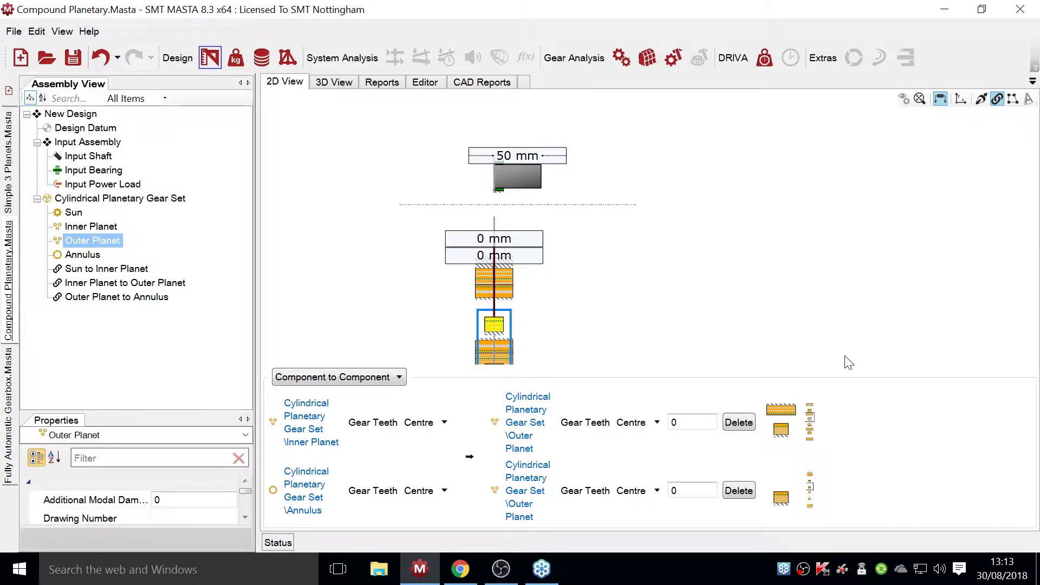
click(773, 350)
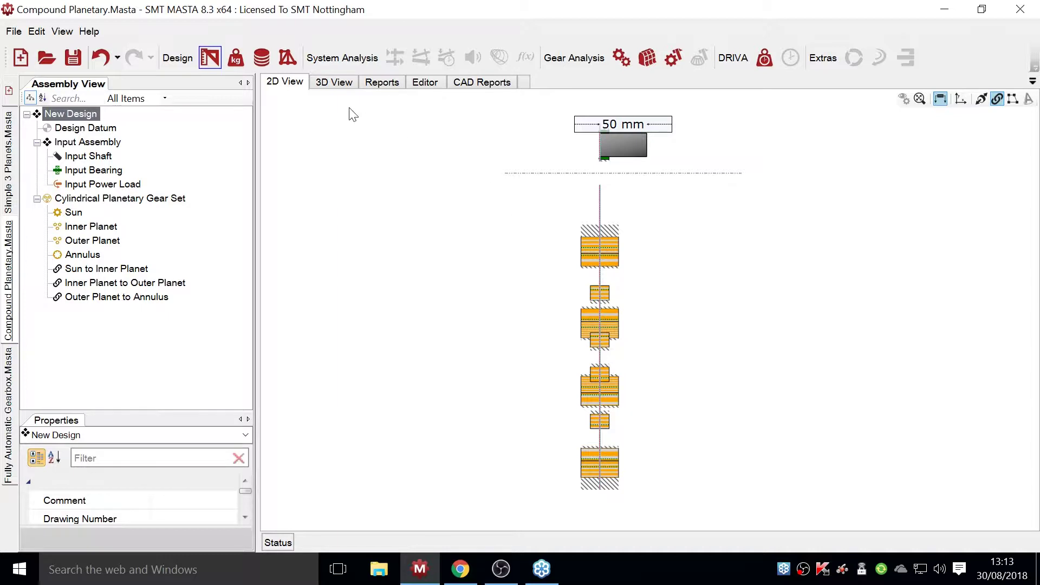
- Open the planetary gear set design's macro geometry for gear analysis and set the helix angle to 17°
click(619, 57)
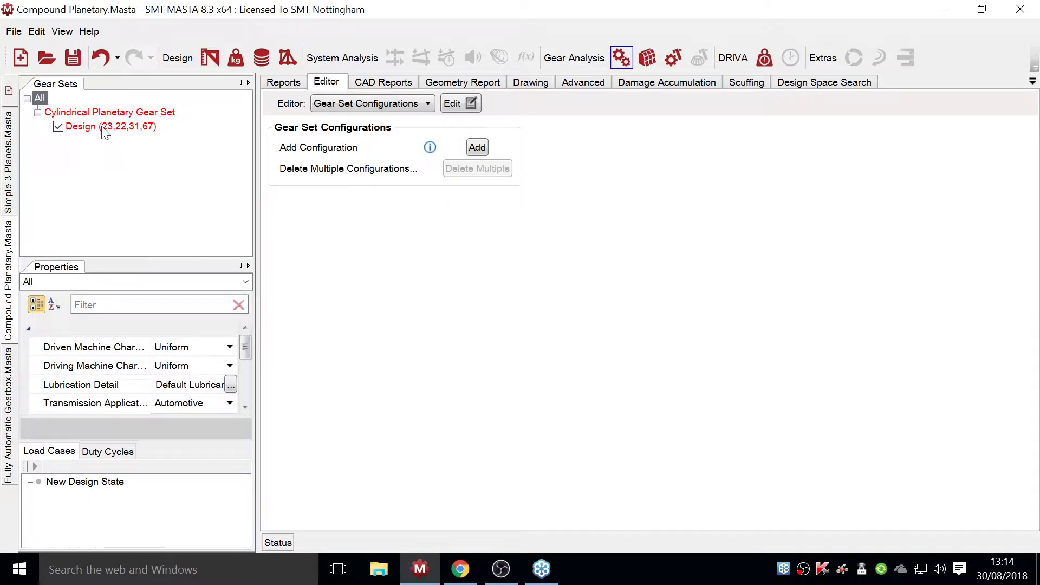
click(84, 126)
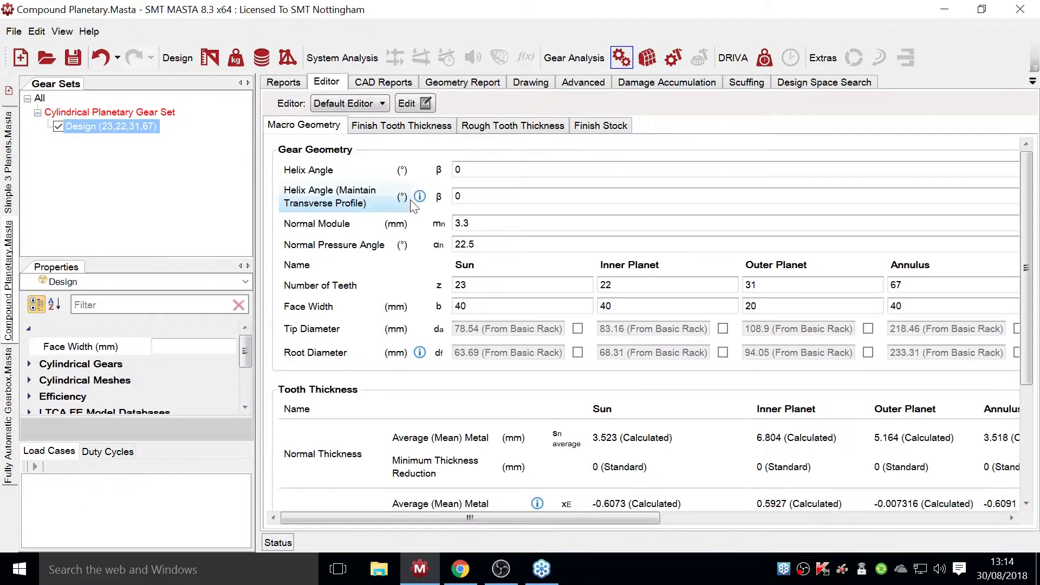
scroll(692, 334, down, 2)
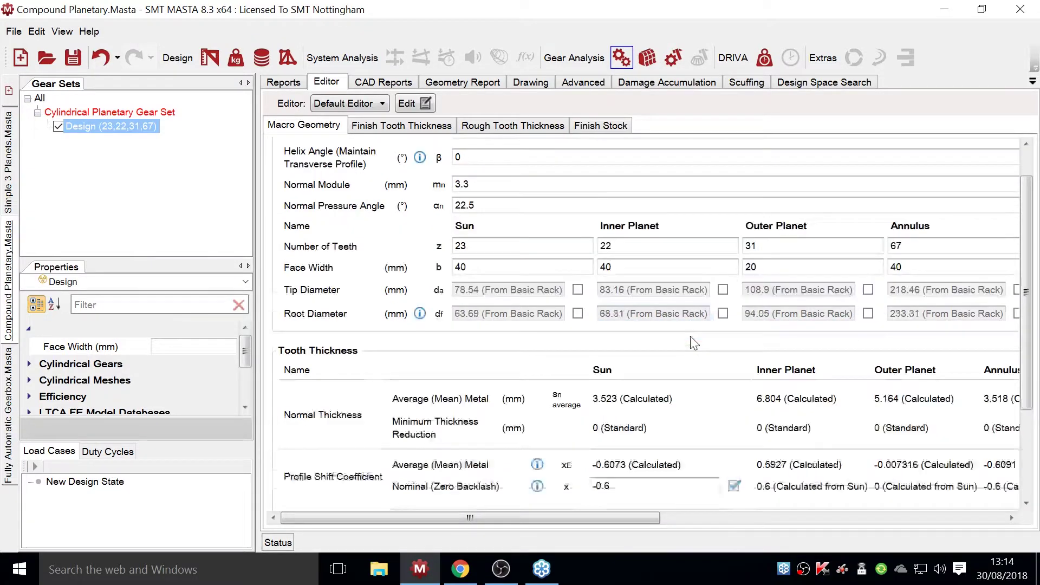
scroll(691, 334, up, 2)
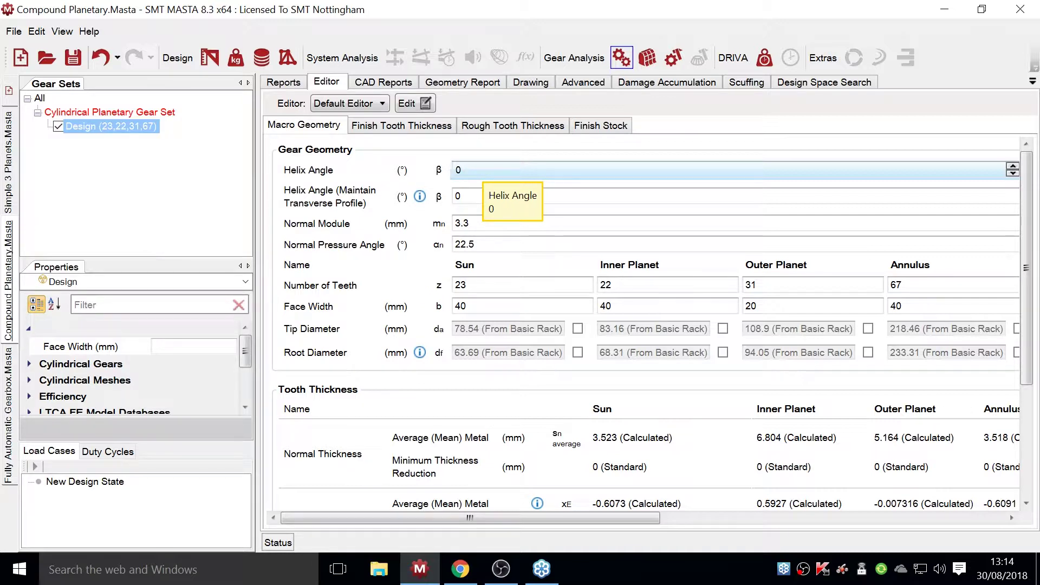
click(466, 169)
text(17)
click(471, 196)
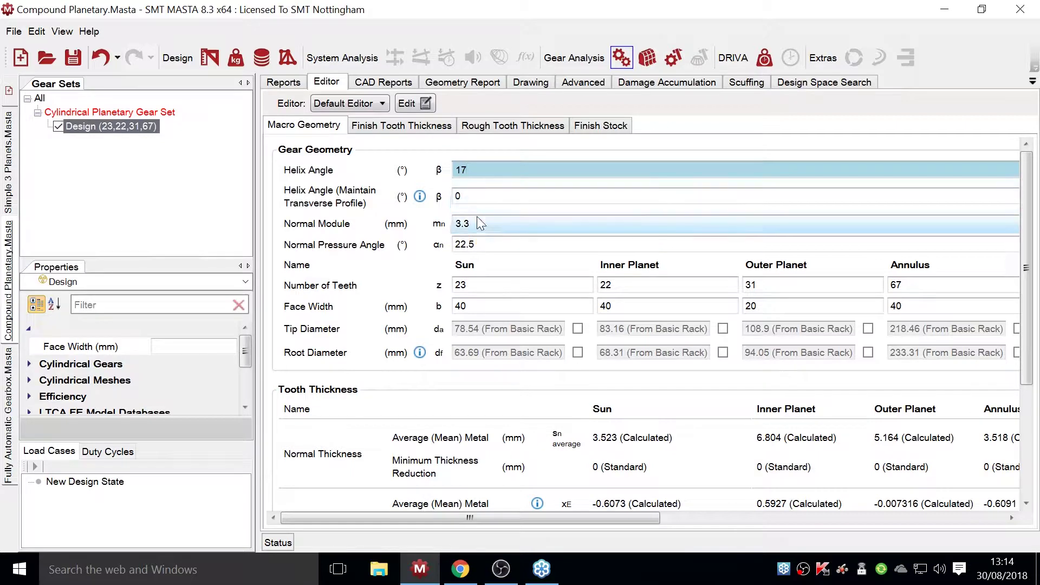
- Set the gear set's normal module to 1.63 mm and normal pressure angle to 24°
click(479, 224)
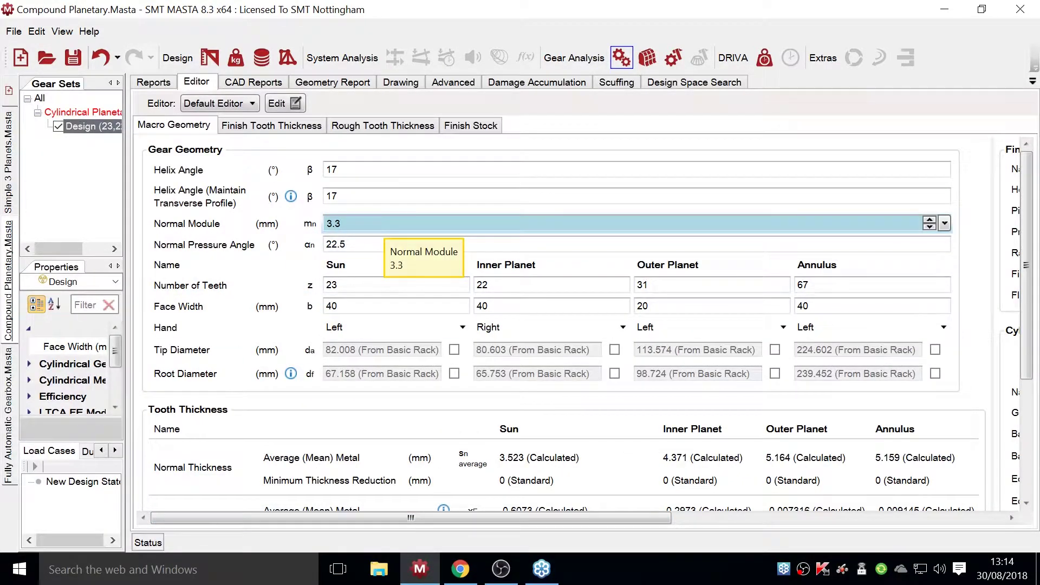
text(1.63)
key(Tab)
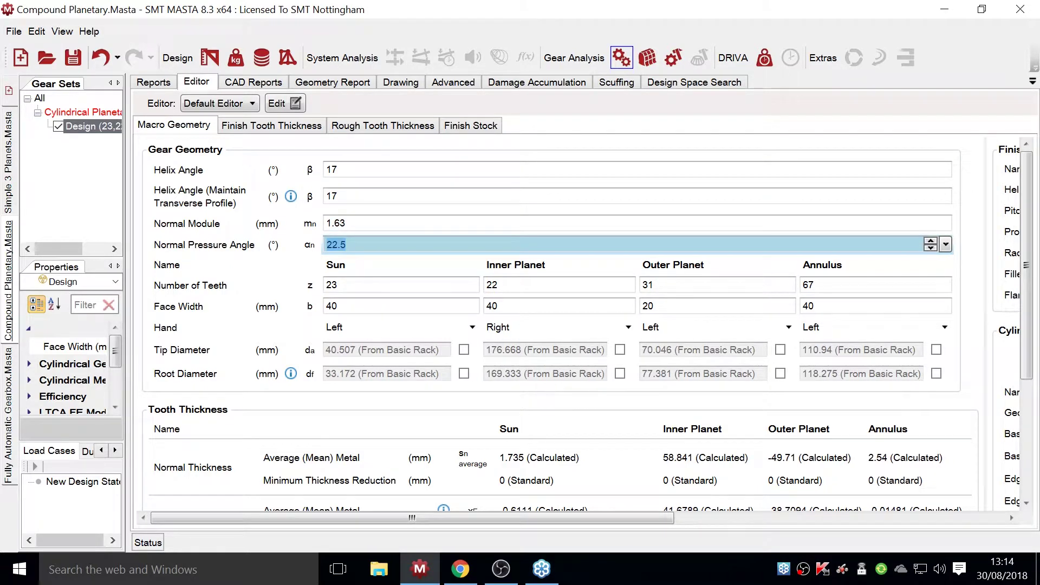
text(24)
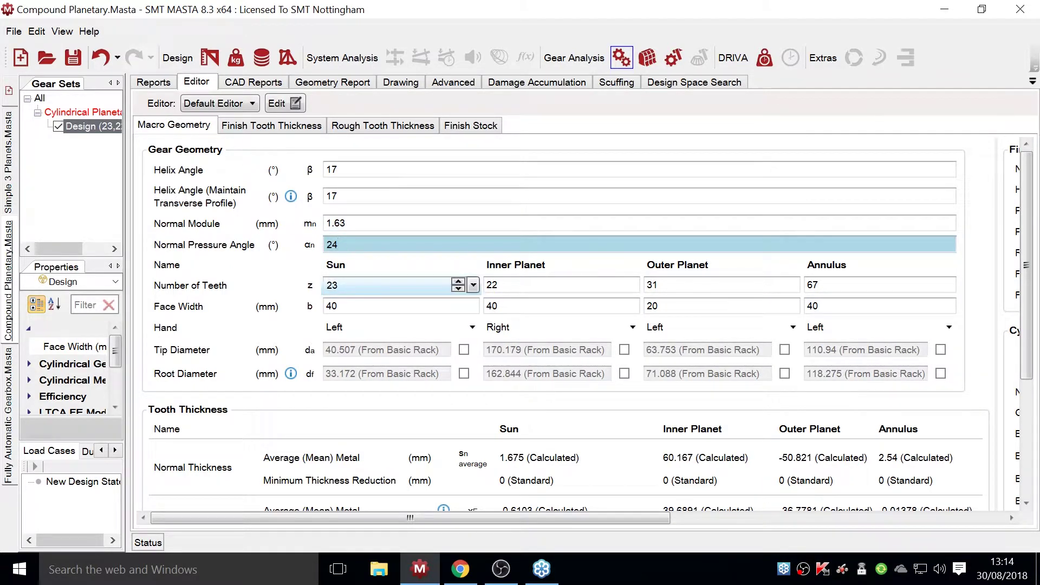
key(Tab)
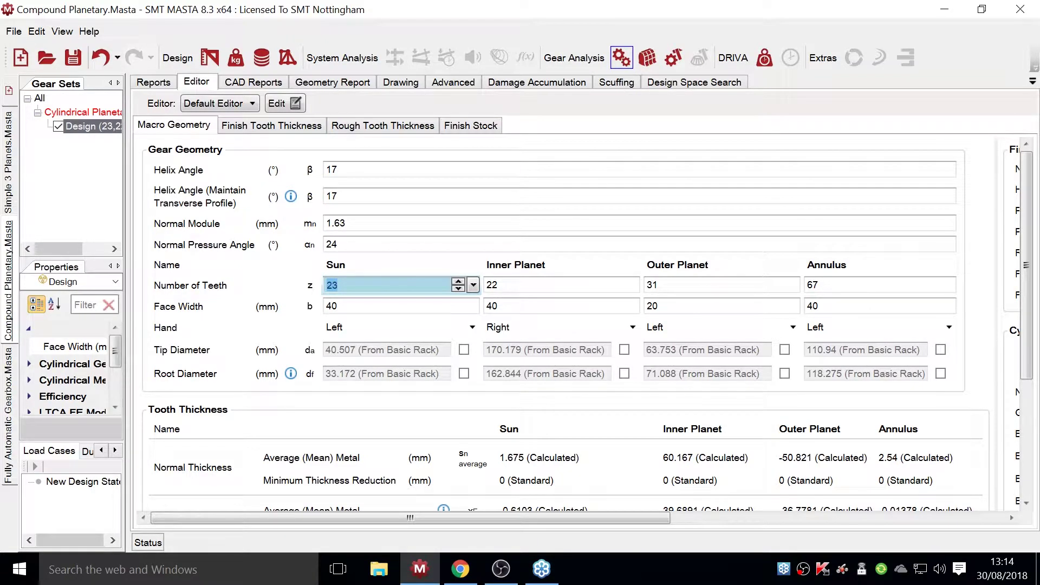
- Set the numbers of teeth to 27 for the Sun, 15 for the Inner Planet, 18 for the Outer Planet and 72 for the Annulus
text(27)
click(505, 285)
text(15)
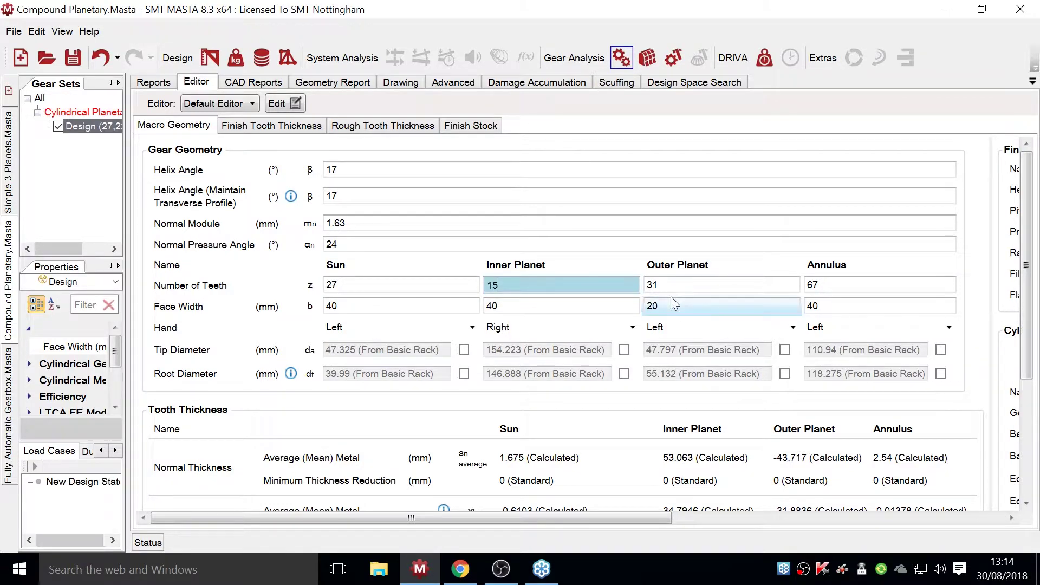
click(684, 285)
text(1)
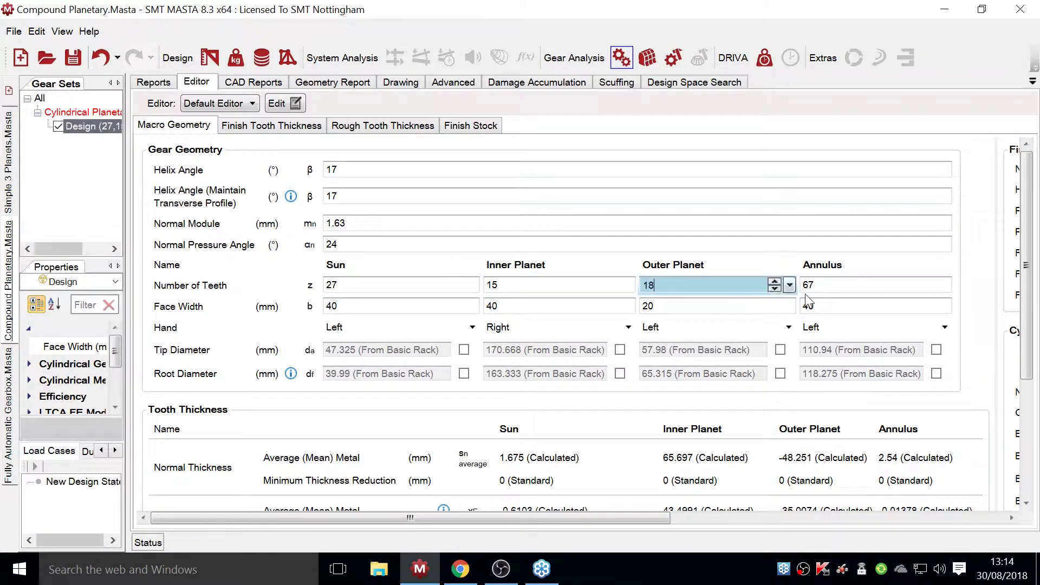
text(8)
click(839, 286)
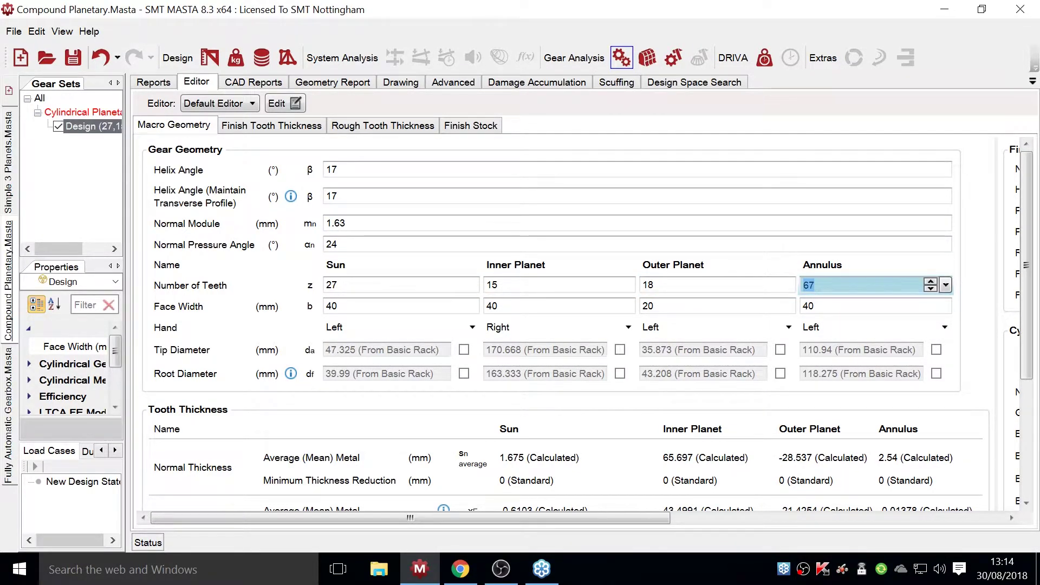
text(72)
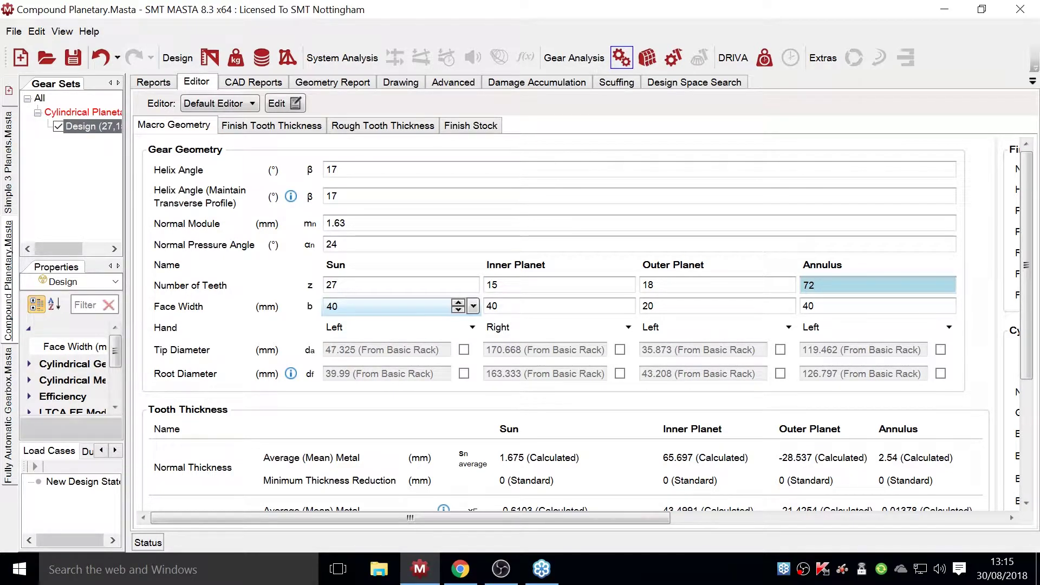
- Set the face widths to 25 mm for the Sun and Inner Planet, and 60 mm for the Outer Planet and Annulus
click(387, 306)
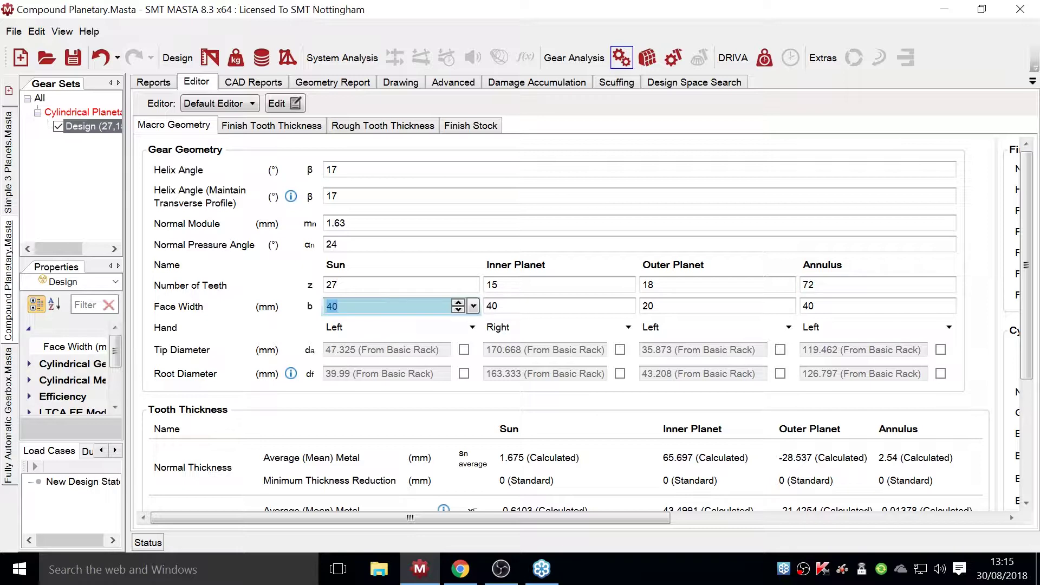
text(25)
click(606, 304)
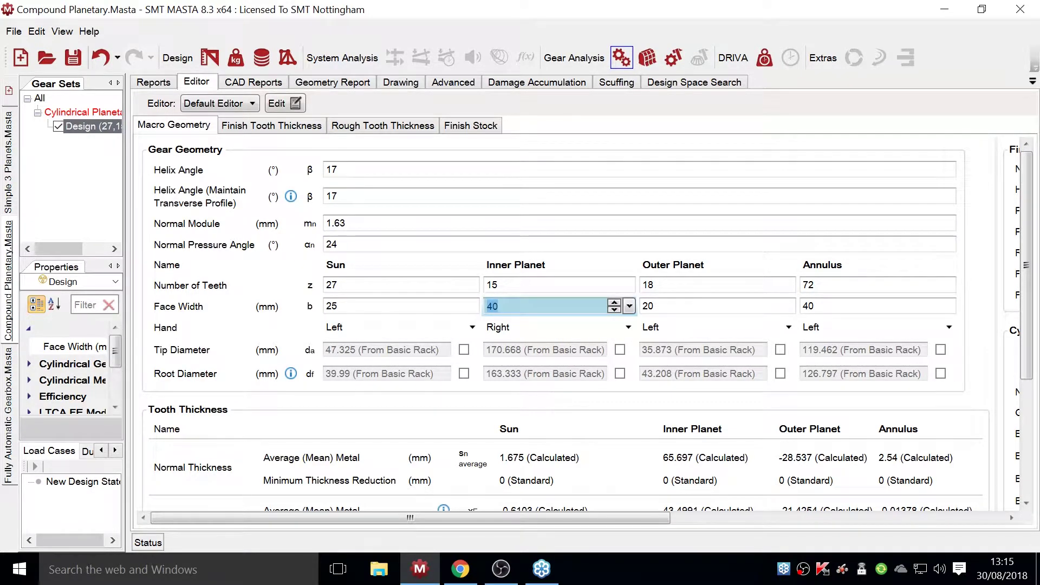
text(25)
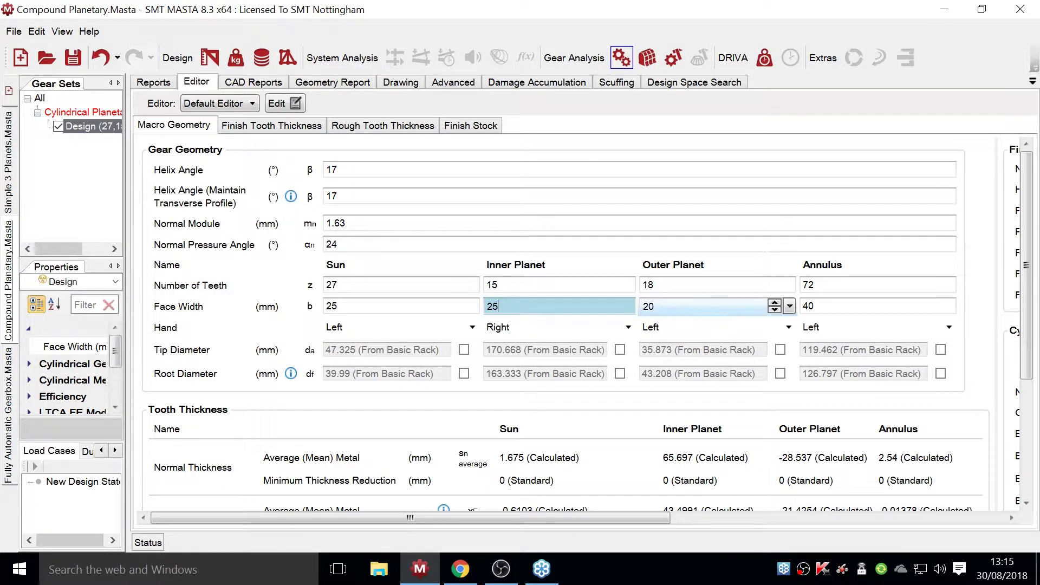
click(698, 307)
text(6)
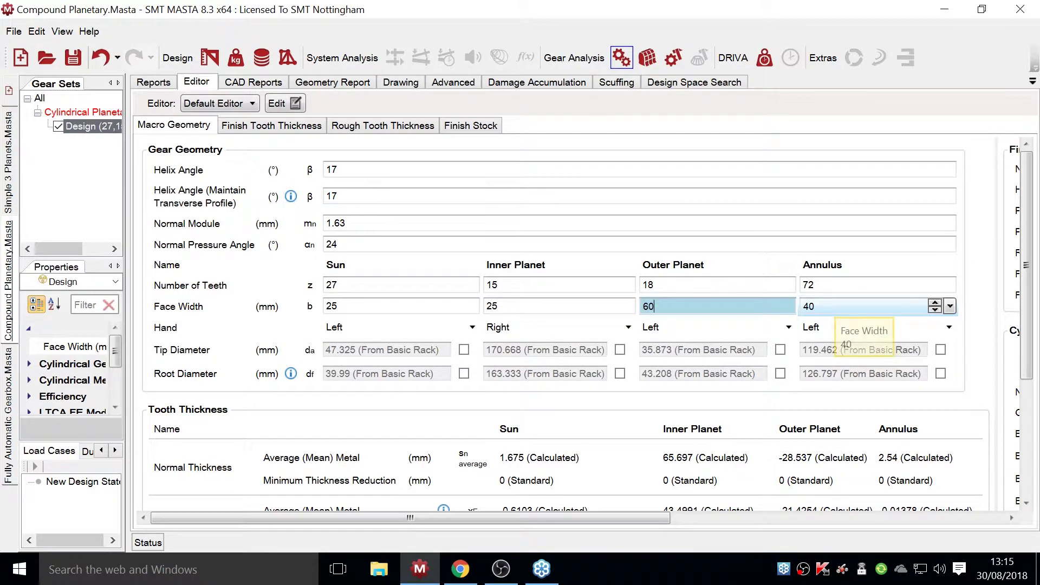
click(861, 306)
text(60)
key(Tab)
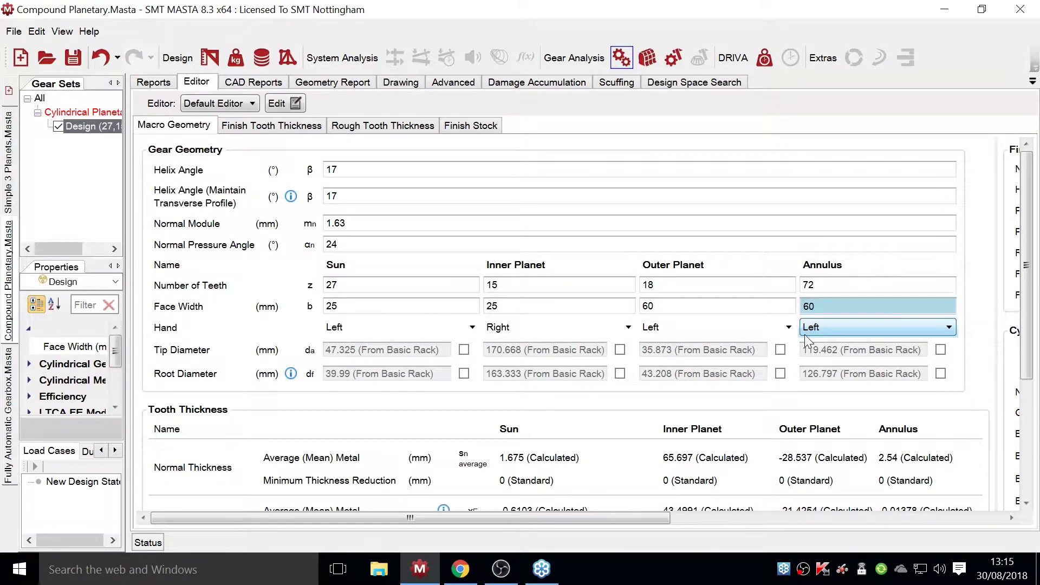
- Set the Sun's nominal (zero backlash) profile shift coefficient to 0.5313
scroll(639, 355, down, 3)
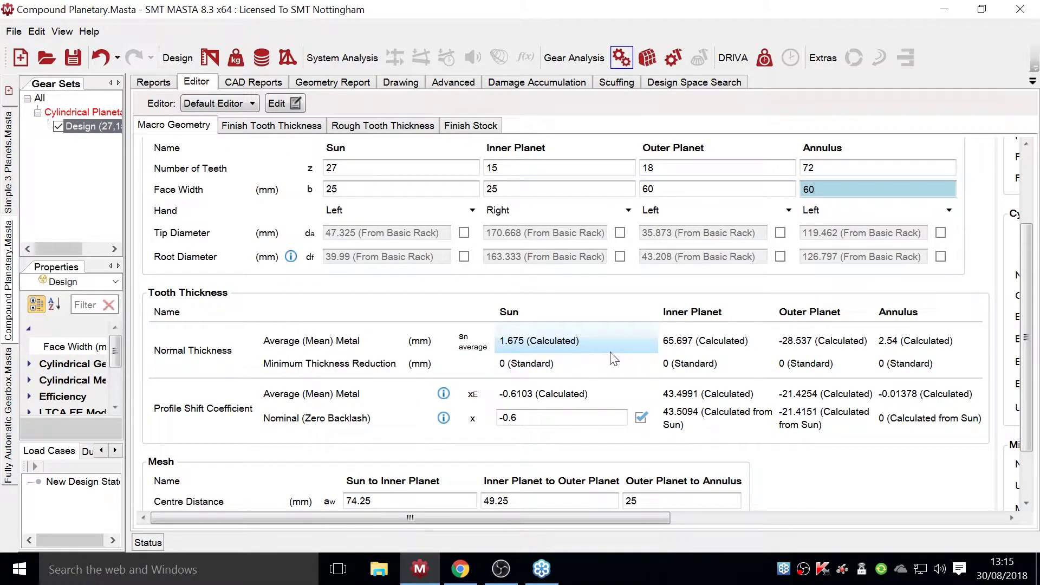
click(563, 417)
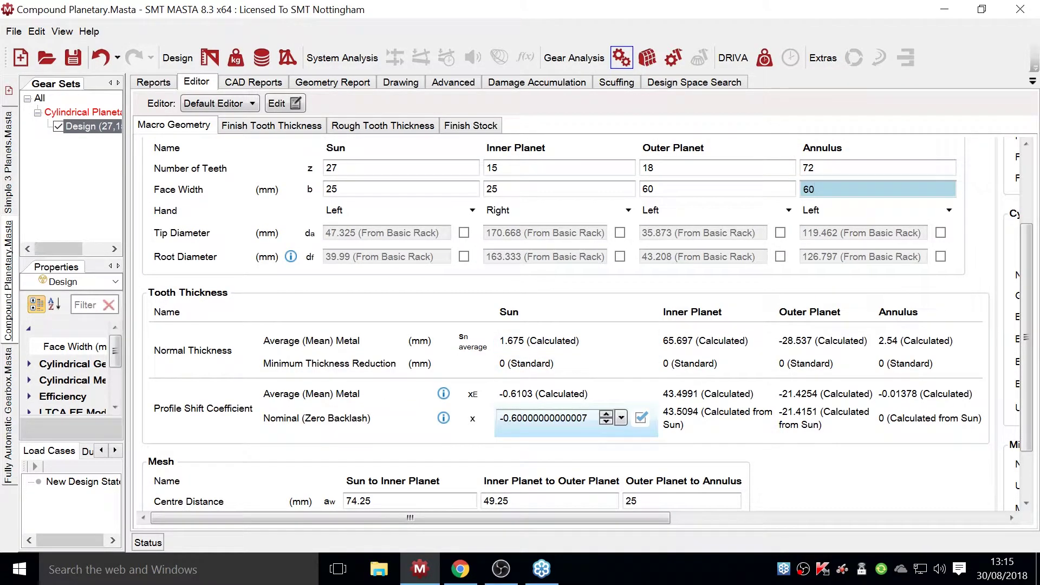
double_click(564, 417)
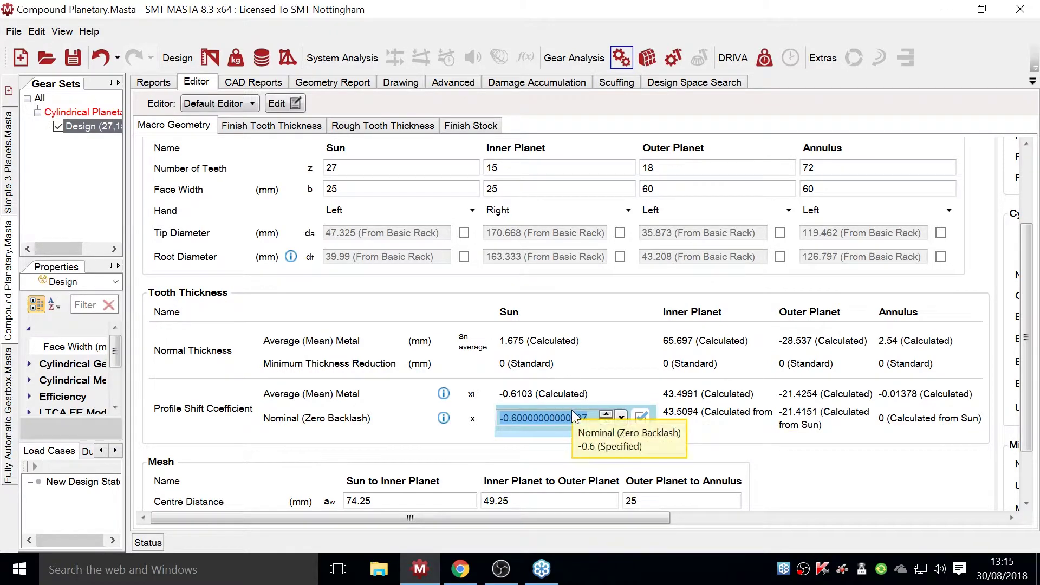
text(0.53)
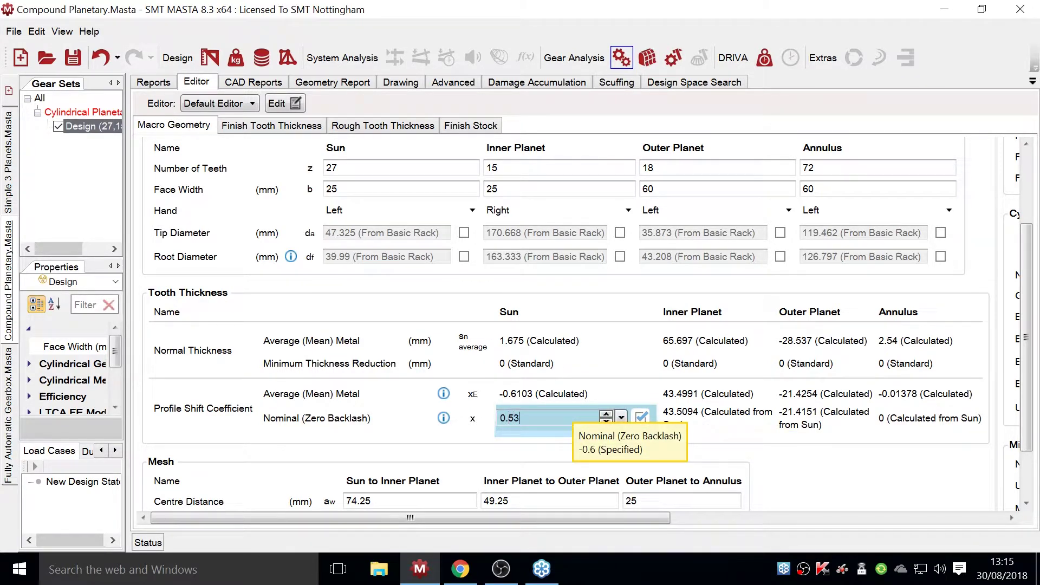
text(13)
key(Return)
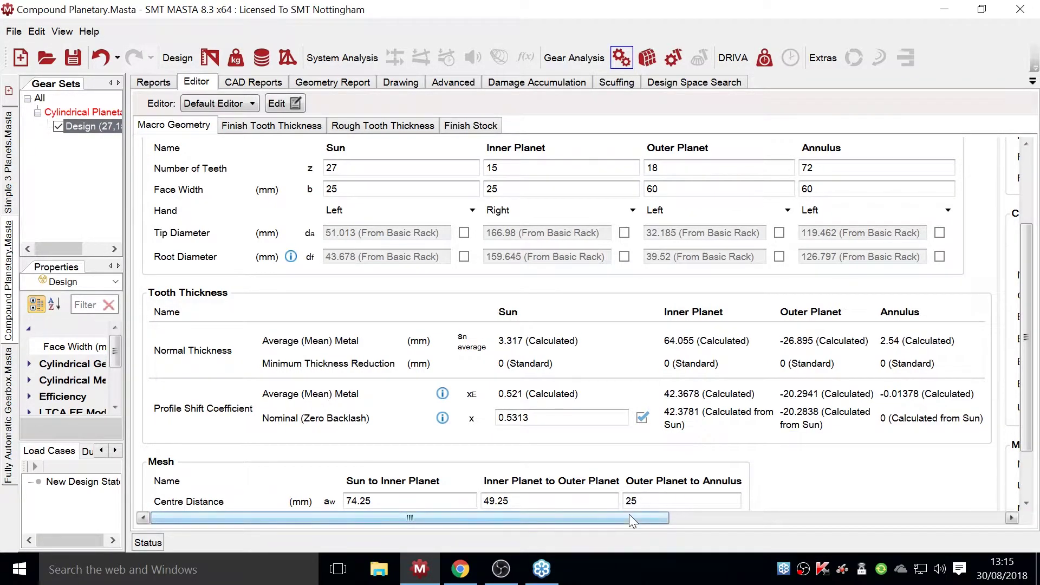
- Review the gear set's macro geometry, including the cutting options, miscellaneous settings and mesh centre distances, and widen the gear sets list
drag(629, 514, 597, 465)
scroll(642, 388, up, 4)
scroll(621, 483, down, 2)
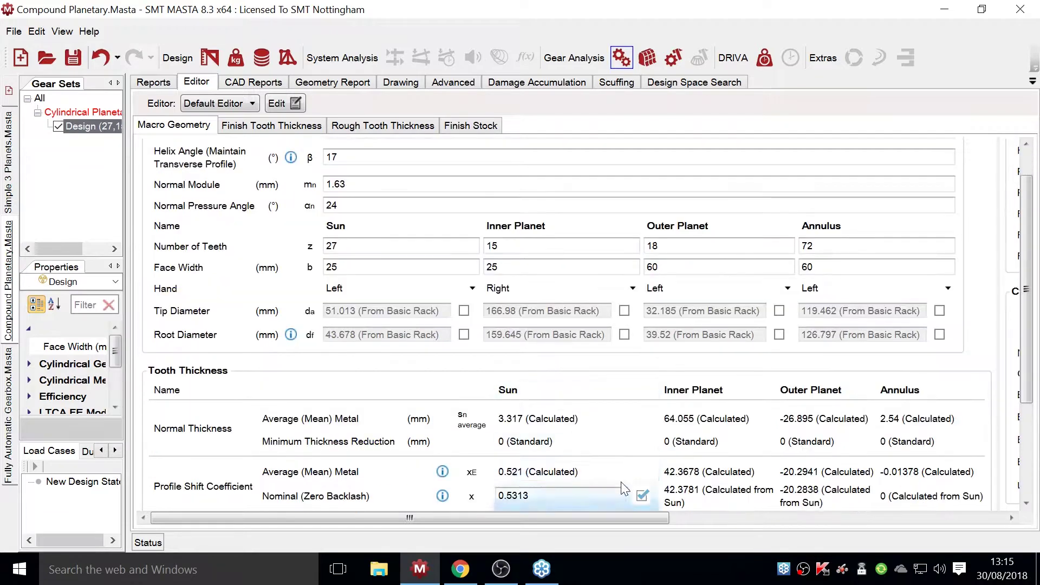
drag(605, 513, 961, 504)
scroll(760, 392, down, 3)
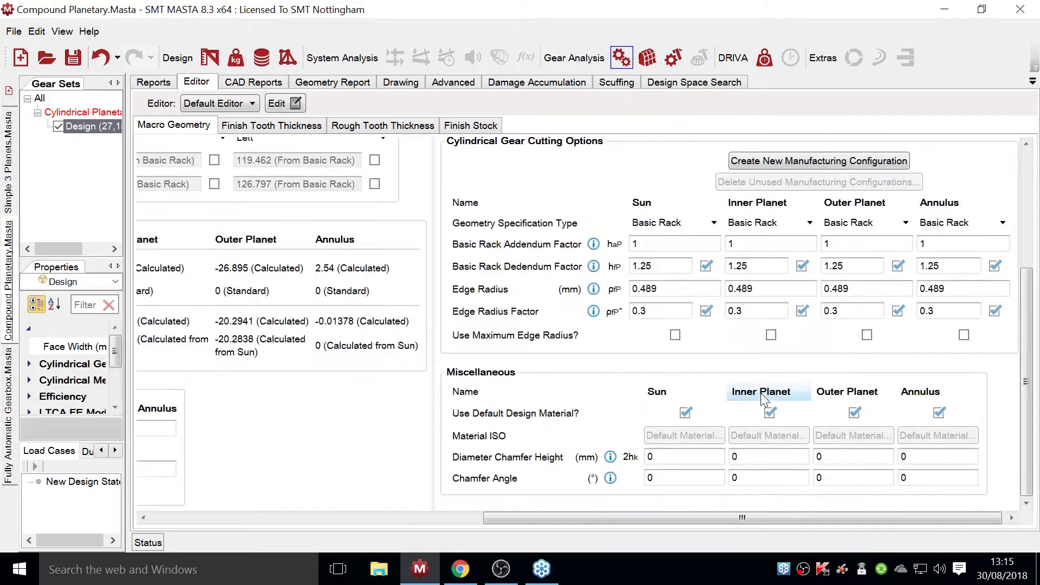
drag(786, 520, 368, 501)
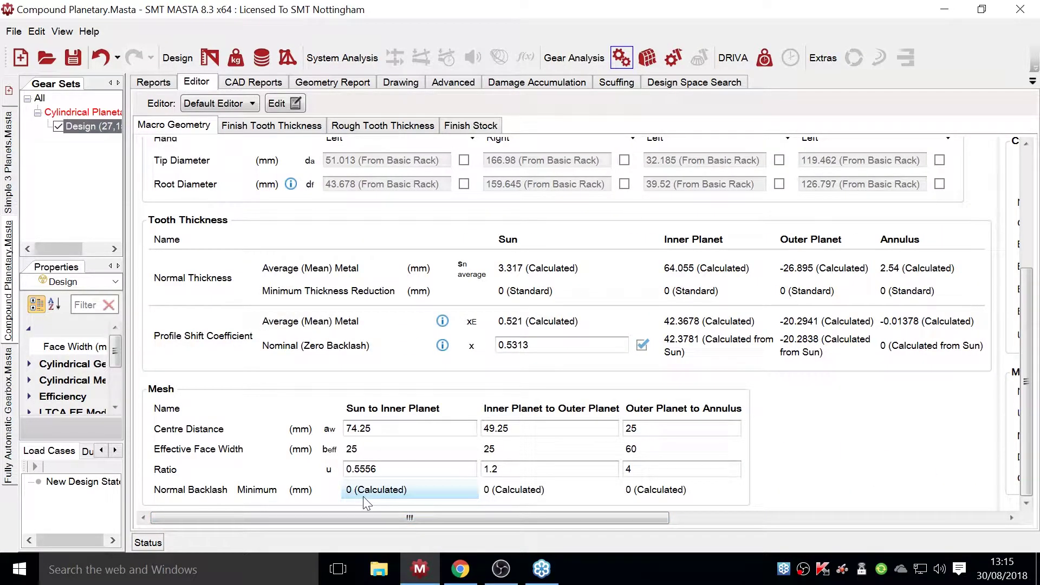
scroll(414, 450, up, 5)
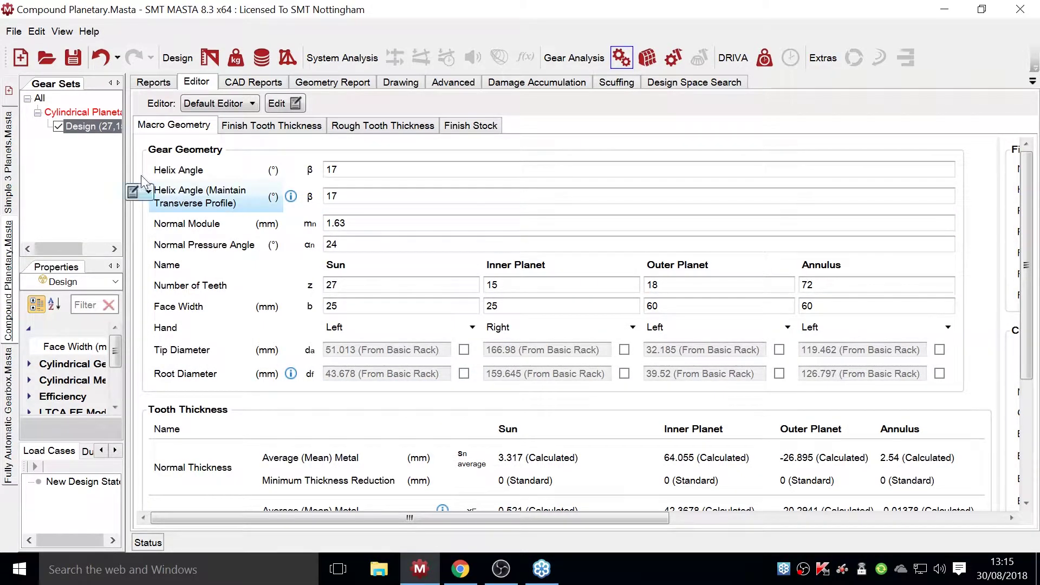
drag(126, 160, 285, 160)
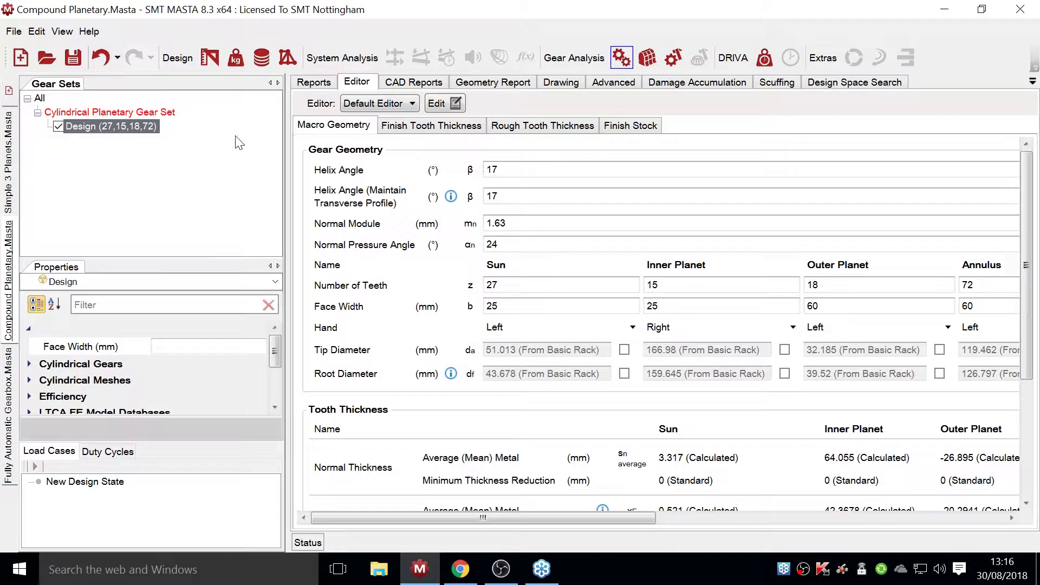
- Return to the design mode and mount the Sun gear on the Input Shaft
click(209, 55)
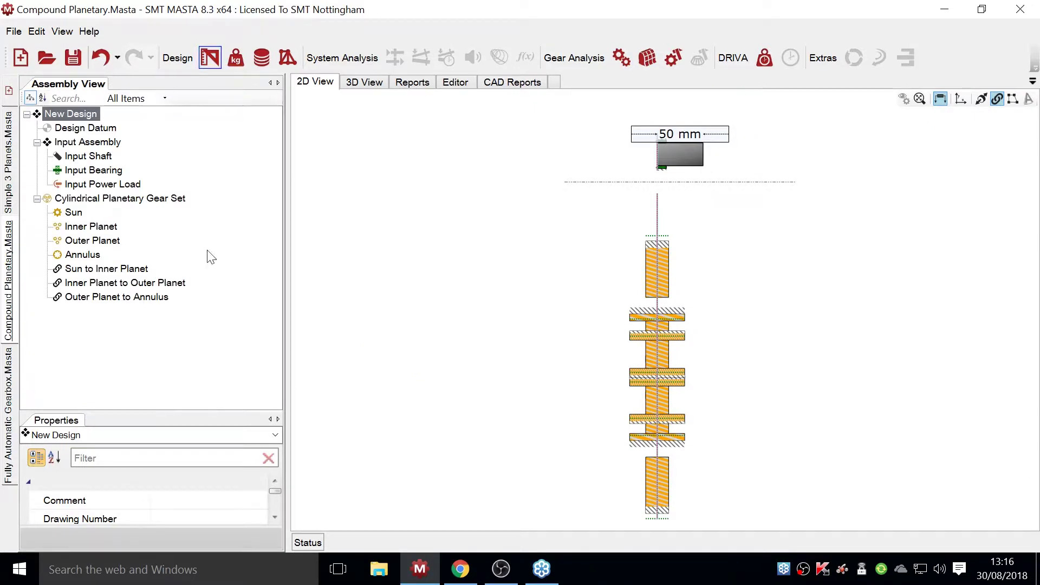
click(74, 214)
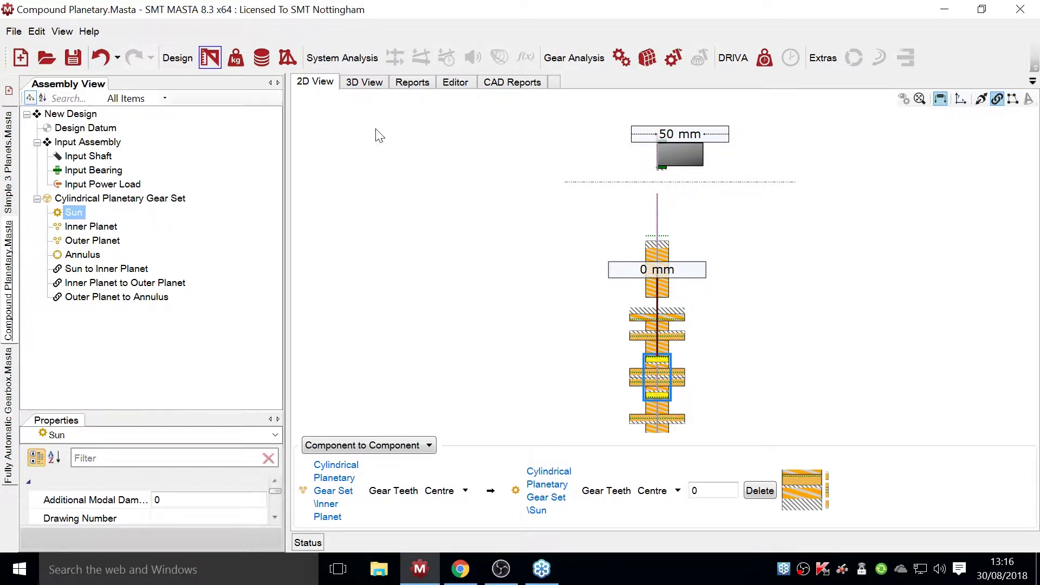
drag(69, 210, 86, 166)
drag(627, 241, 632, 237)
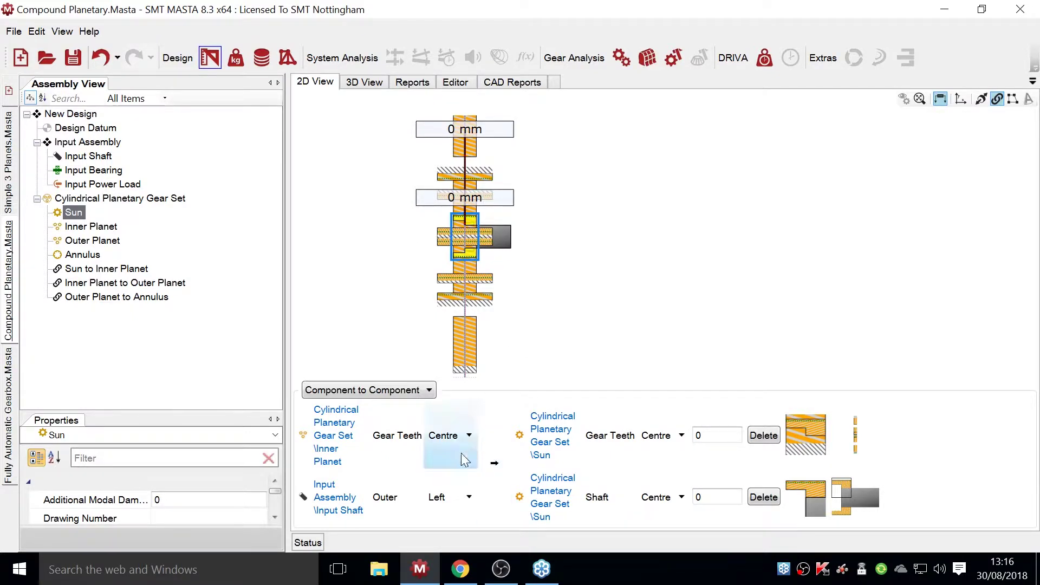
- Set the Sun's mounting offset reference to Right on the Input Shaft's outer and Right on the Sun's shaft side
click(447, 498)
click(457, 423)
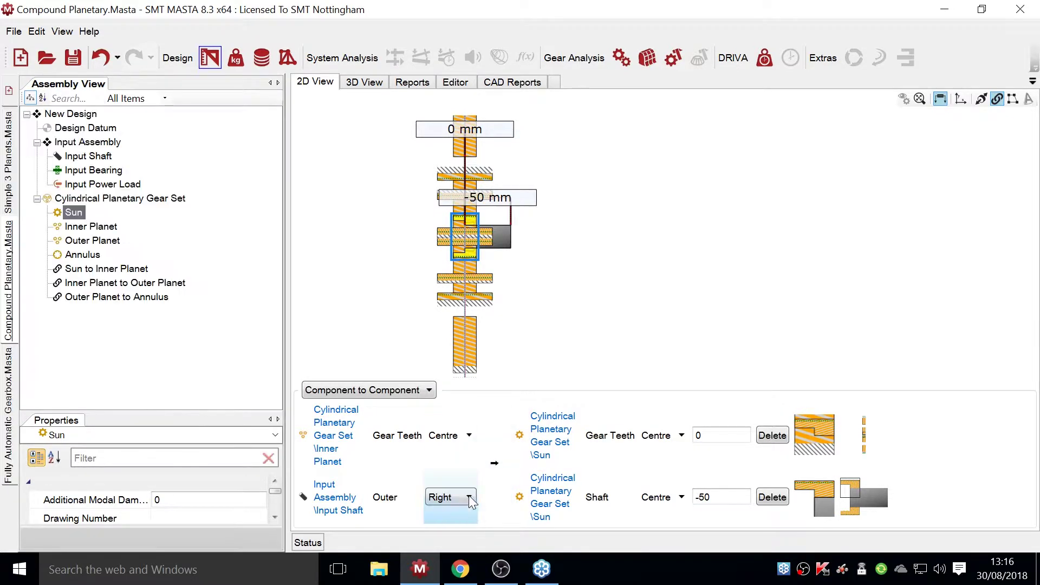
click(658, 497)
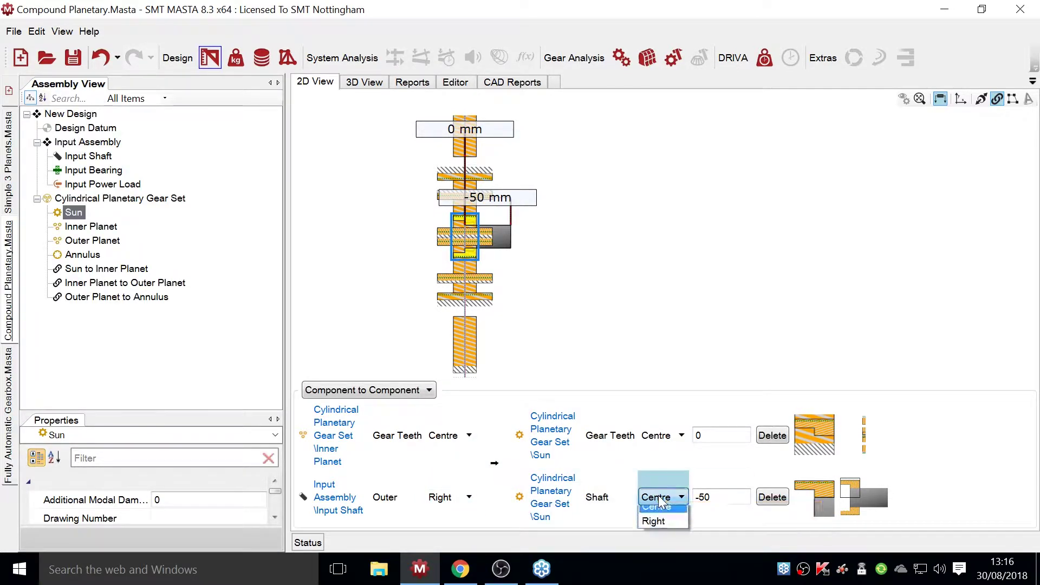
click(664, 541)
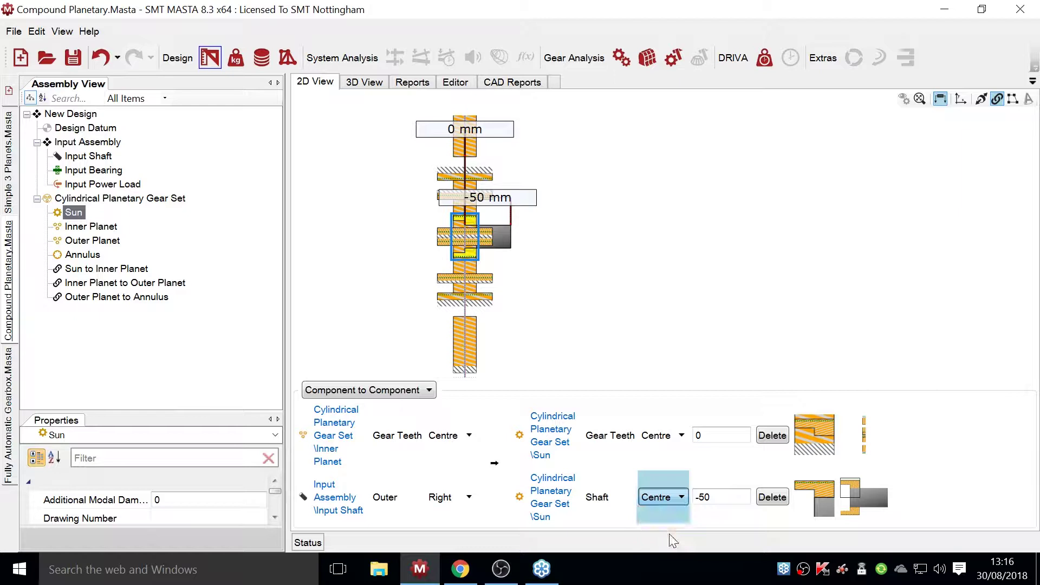
- Try to set the offset of the Sun alone from the Input Shaft to 0, and undo the change
click(708, 496)
text(0)
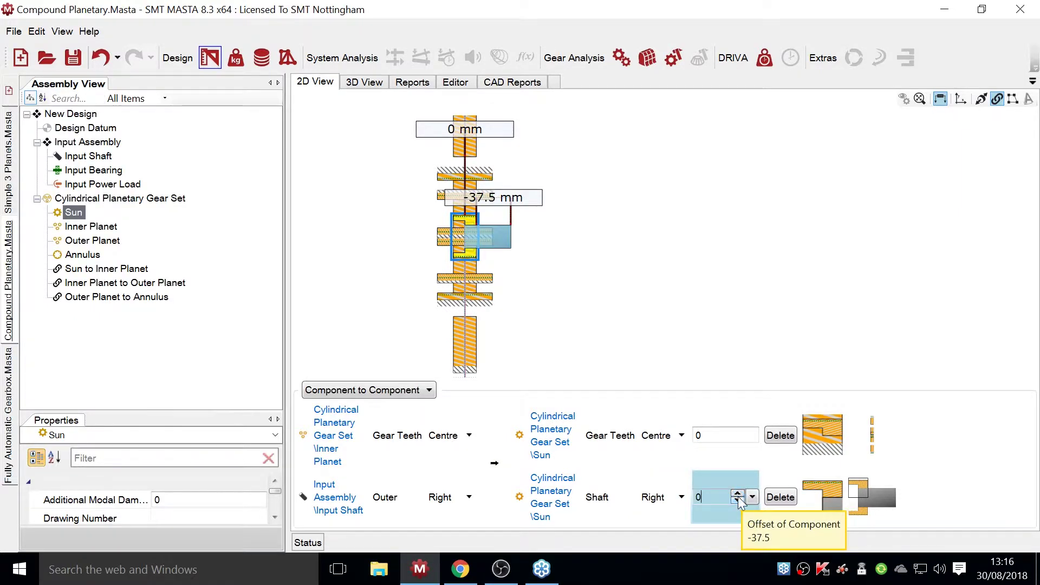
key(Return)
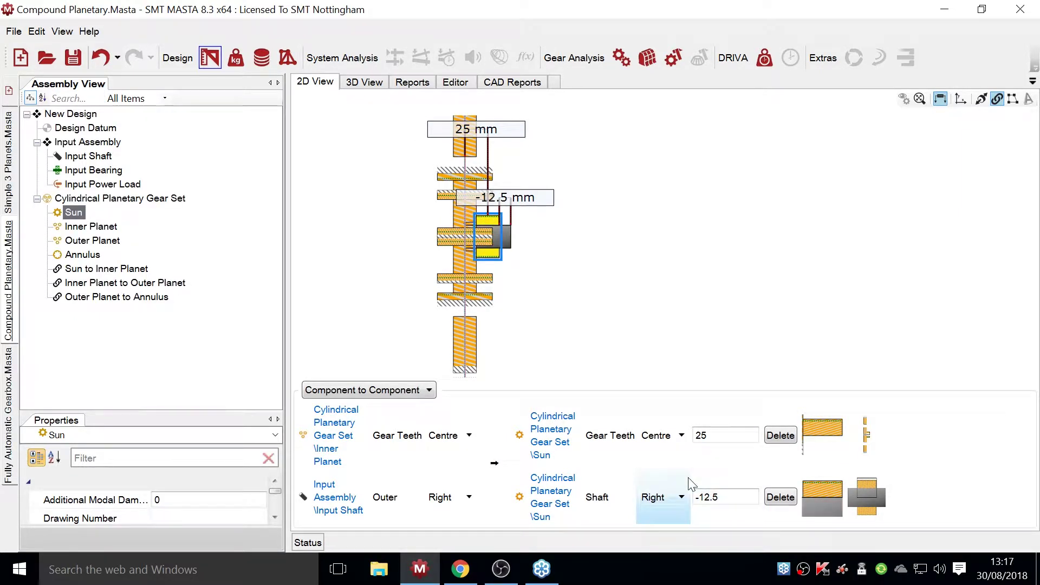
key(ctrl+z)
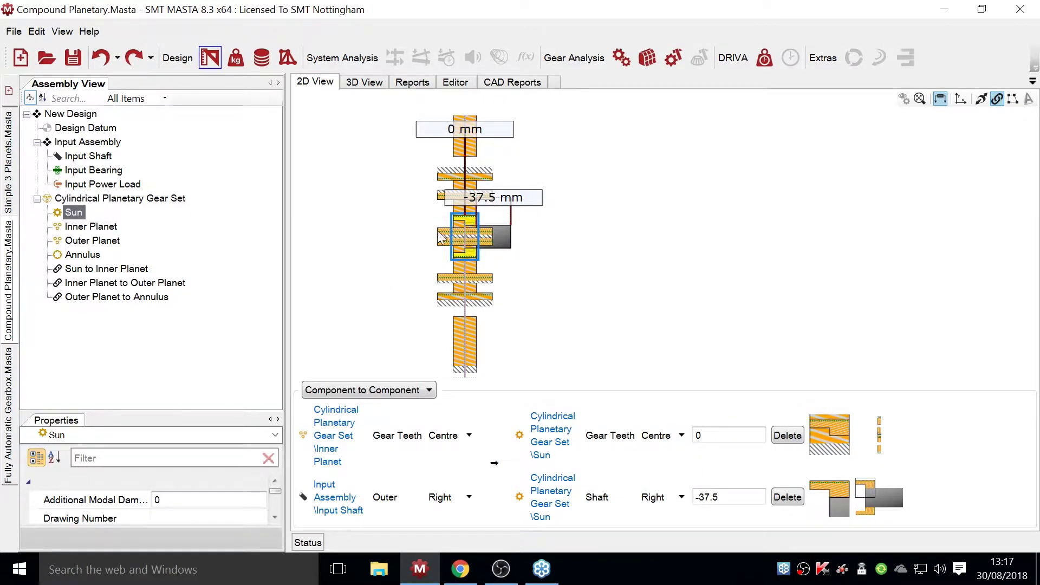
- Shift the whole Cylindrical Planetary Gear Set by setting its Input Shaft to Sun offset to 0 mm
click(147, 200)
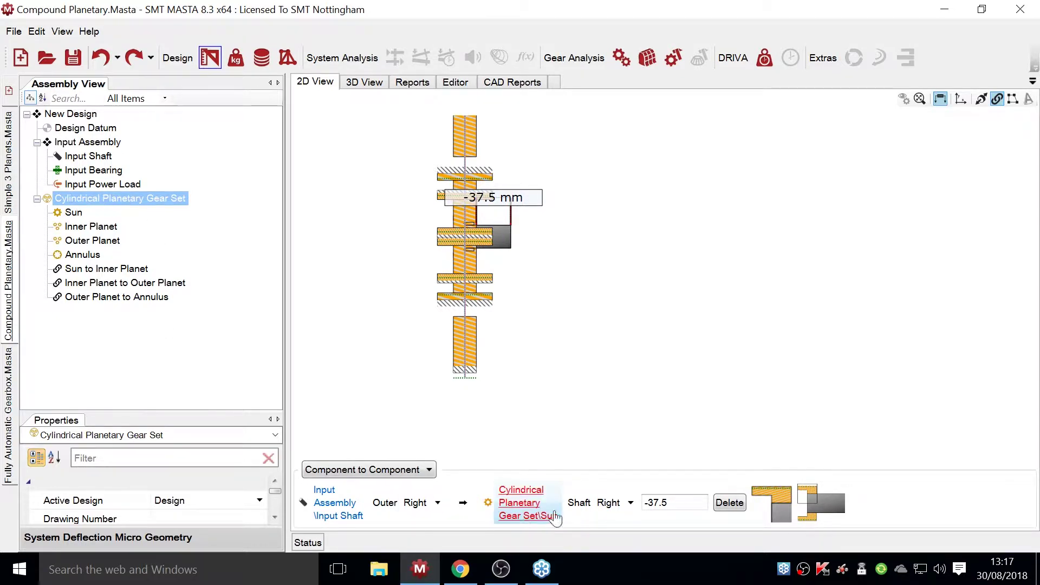
click(684, 503)
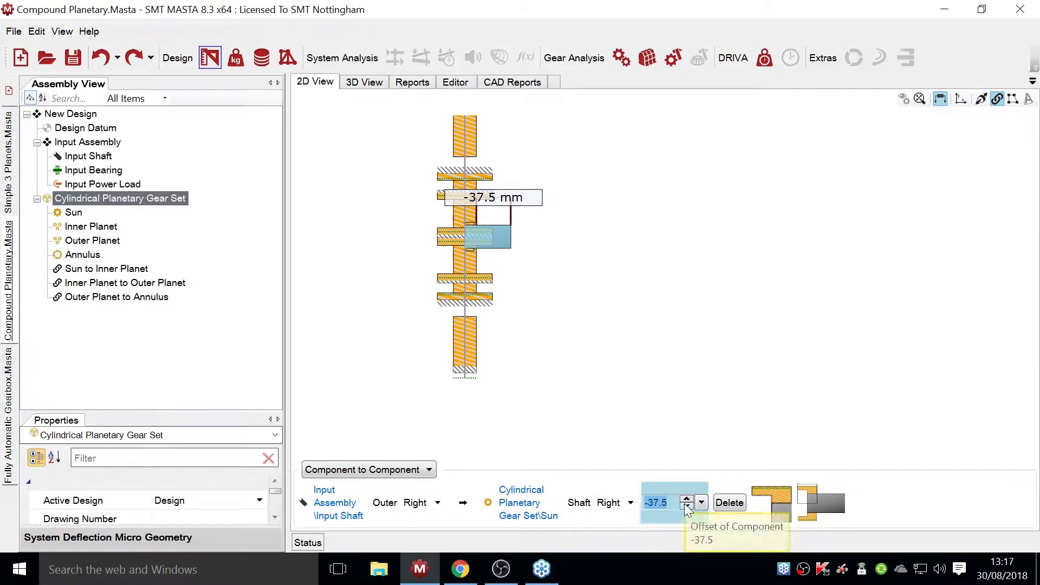
text(0)
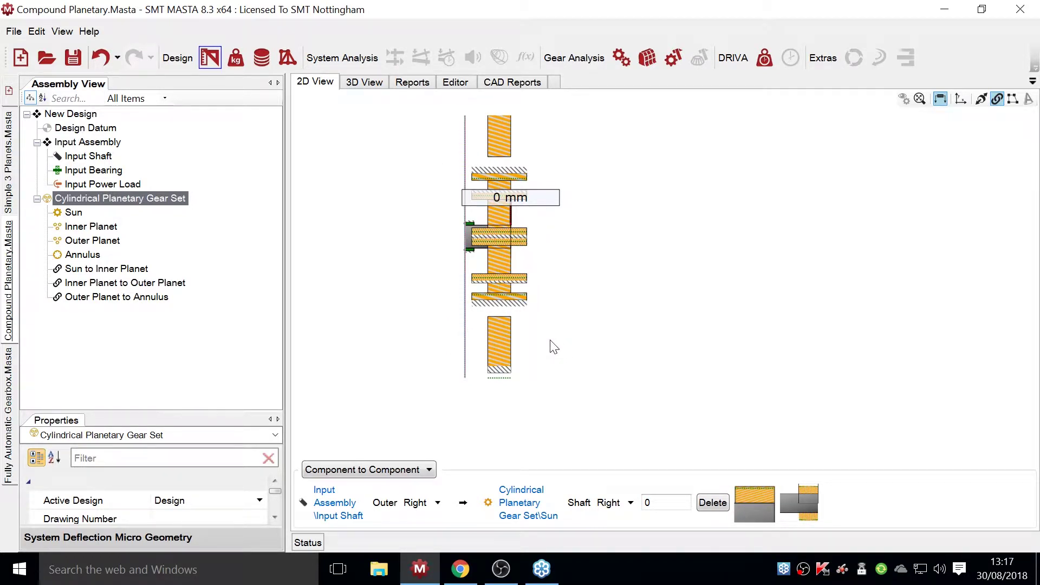
scroll(492, 239, up, 3)
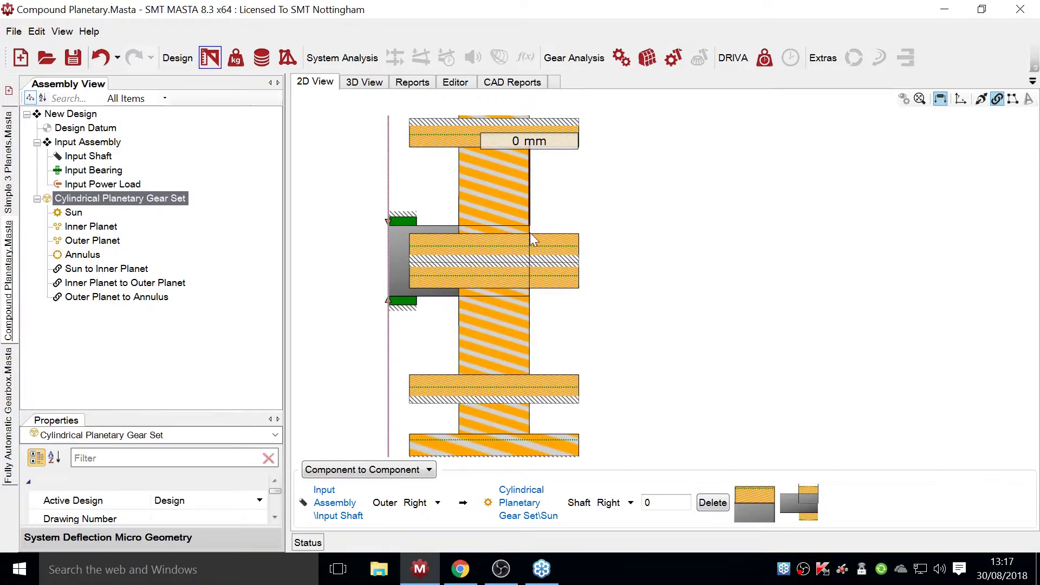
scroll(529, 233, down, 5)
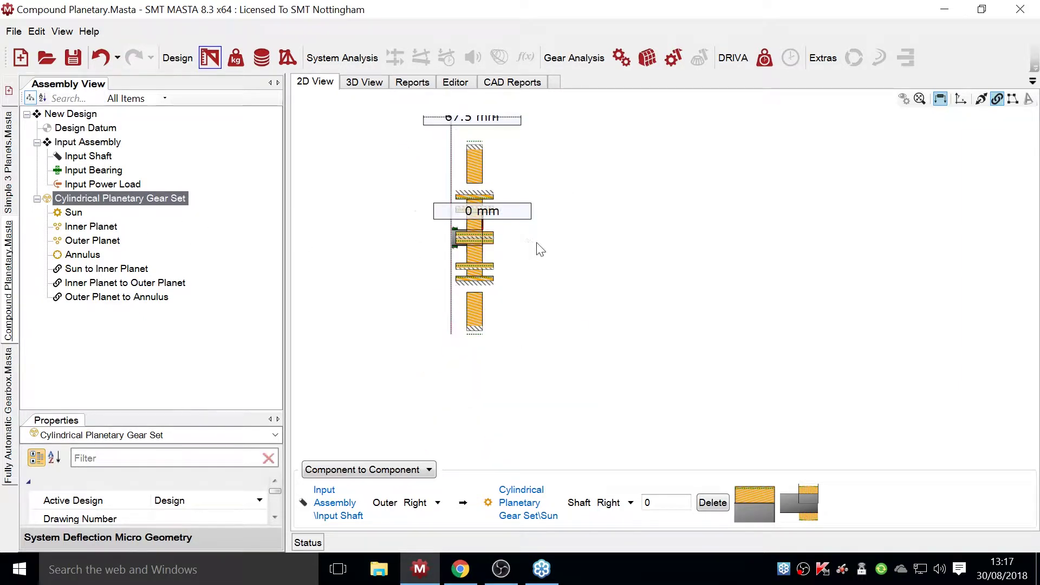
- Align the left edge of the Outer Planet's teeth with the left edge of the Inner Planet's teeth at 0 mm offset
click(92, 242)
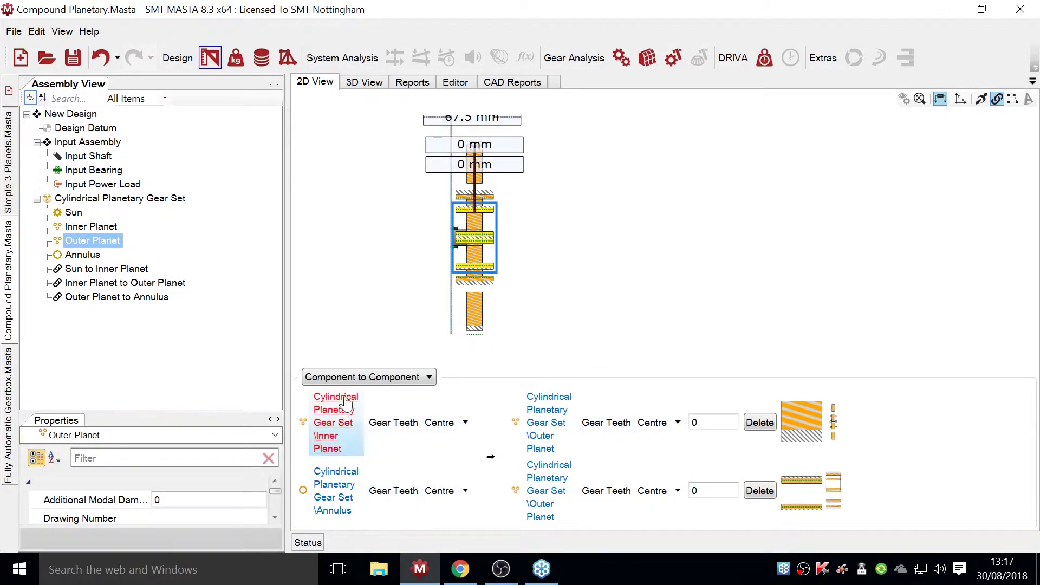
click(443, 424)
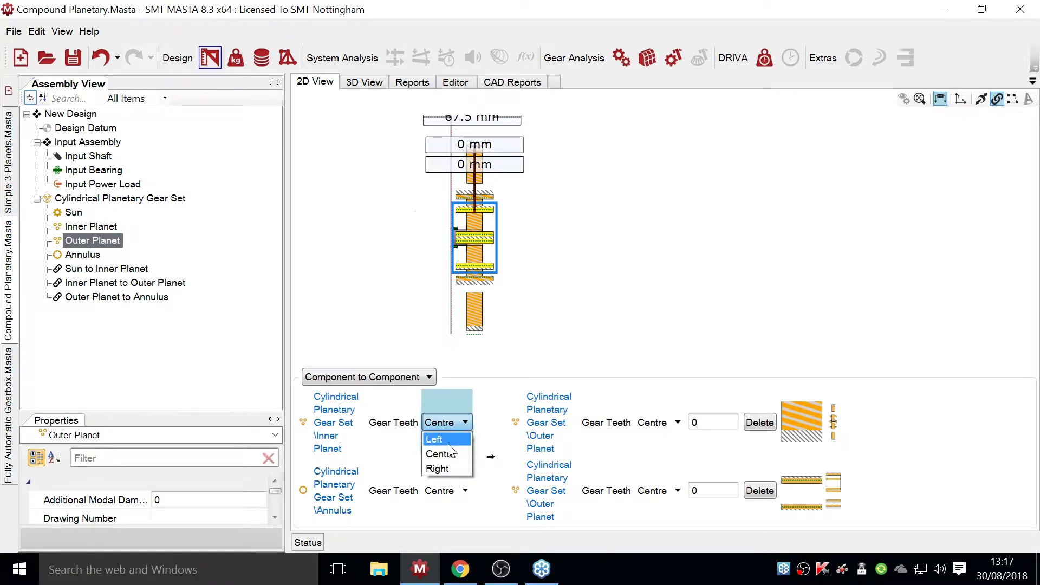
click(448, 443)
click(659, 423)
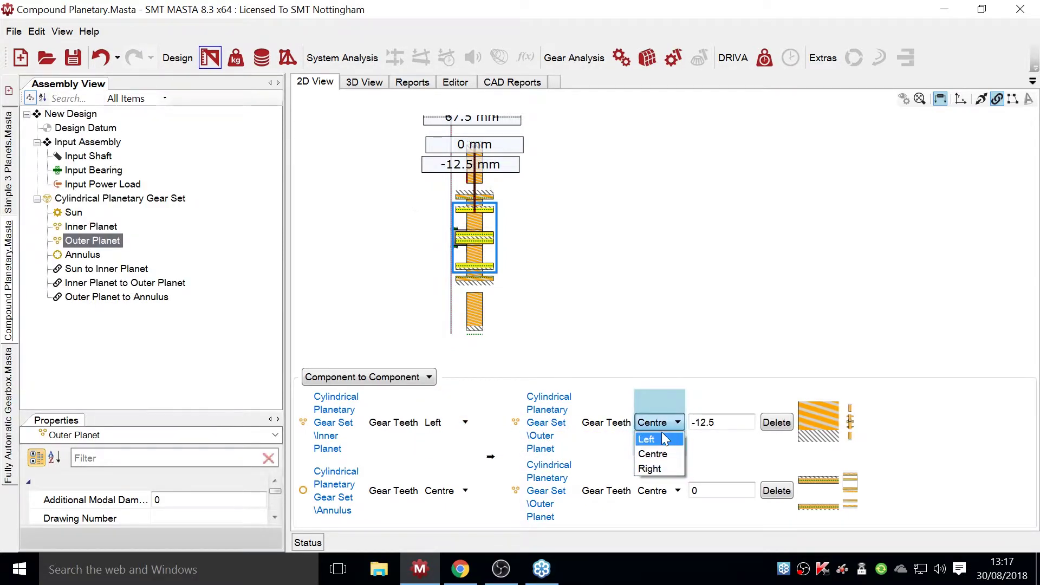
click(677, 439)
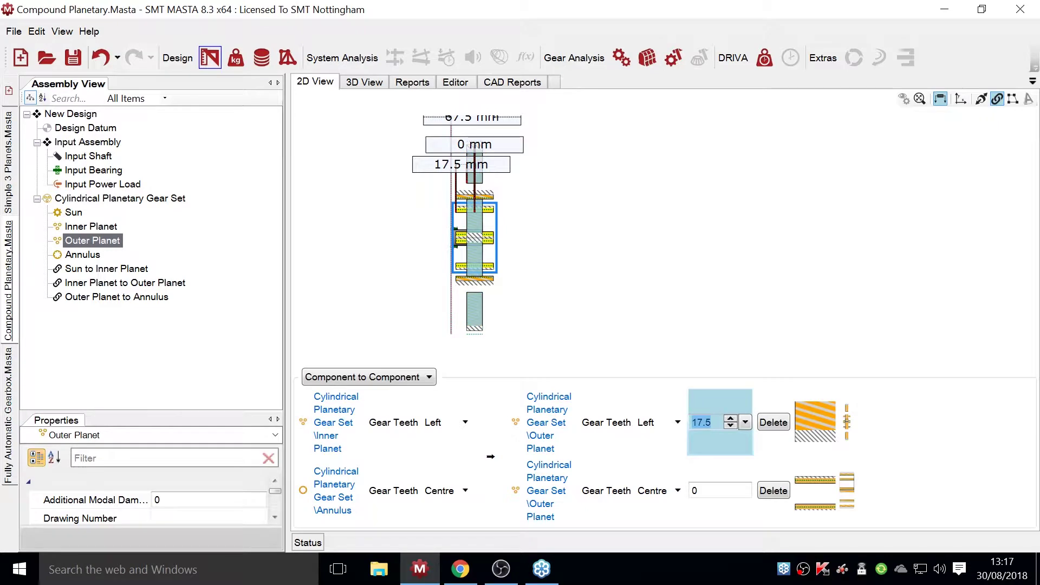
text(0)
key(Return)
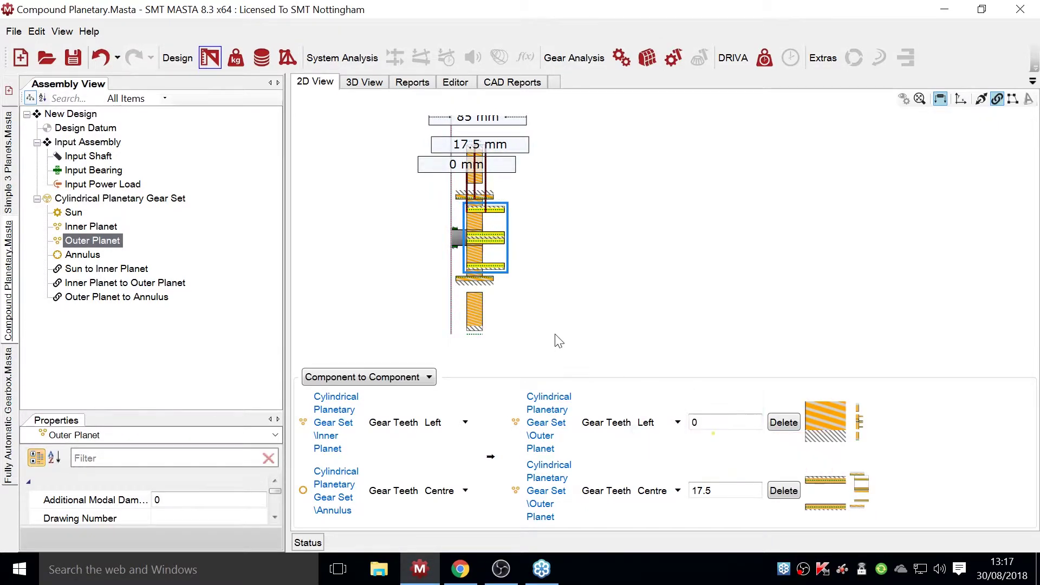
- Align the left edge of the Annulus teeth with the left edge of the Outer Planet's teeth at 0 mm offset
click(480, 283)
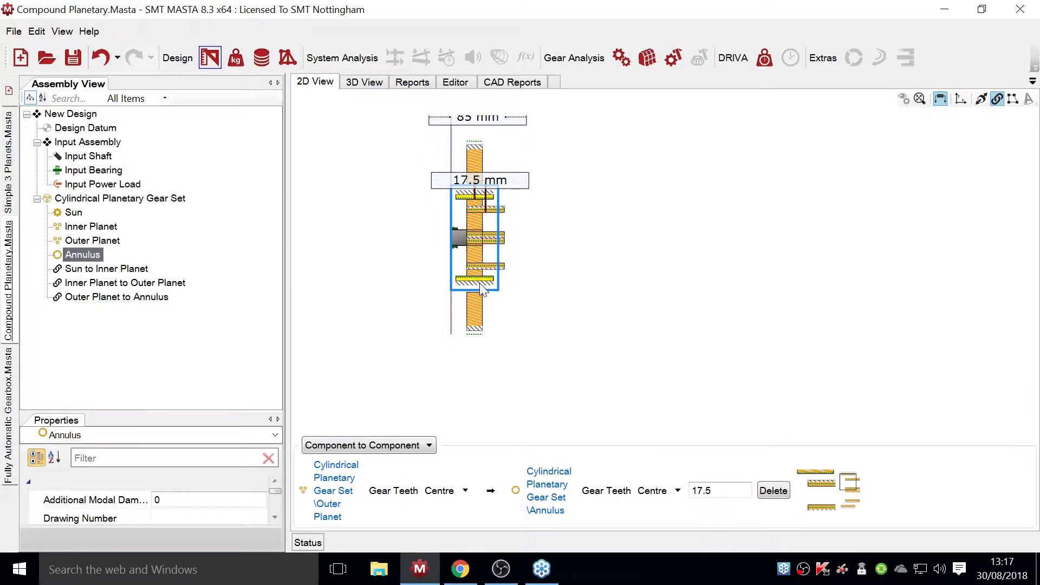
click(449, 490)
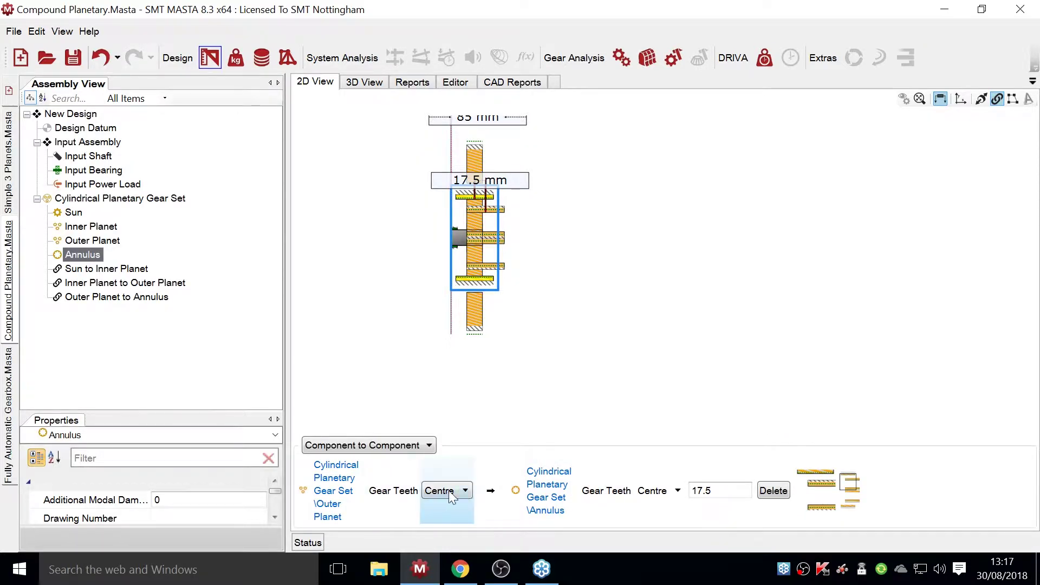
click(454, 508)
click(645, 499)
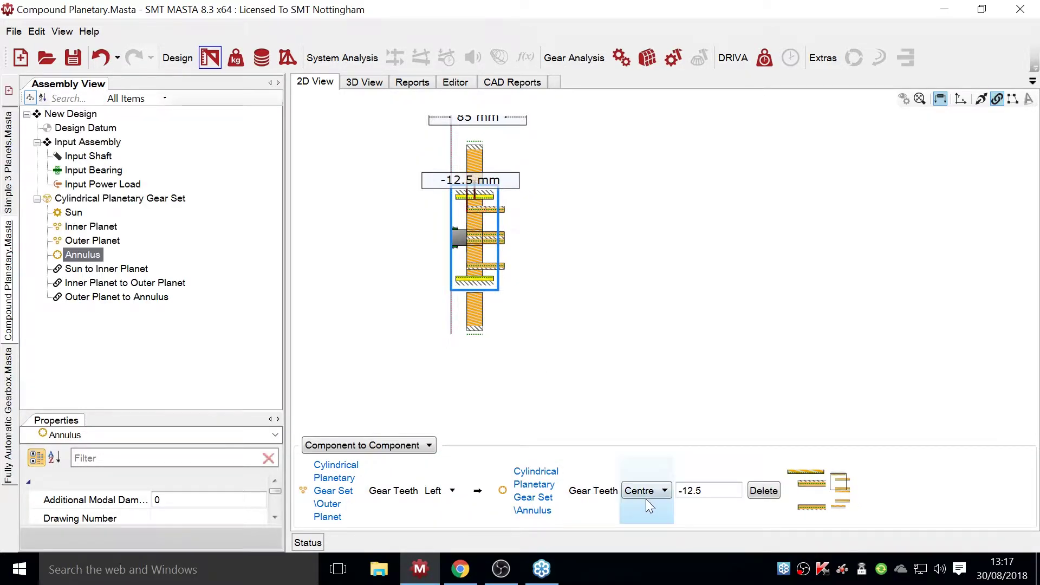
click(643, 493)
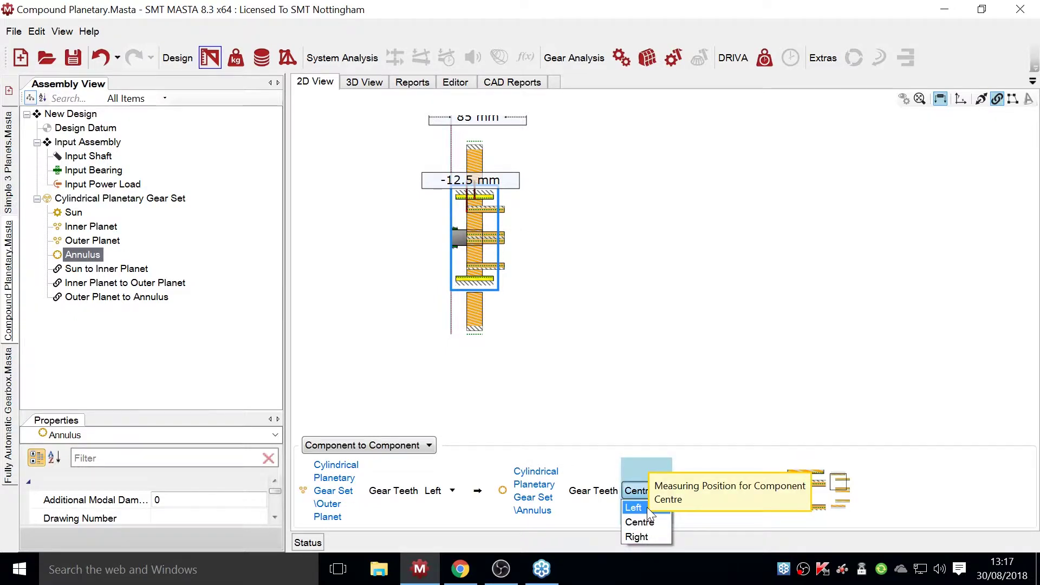
click(647, 507)
click(685, 493)
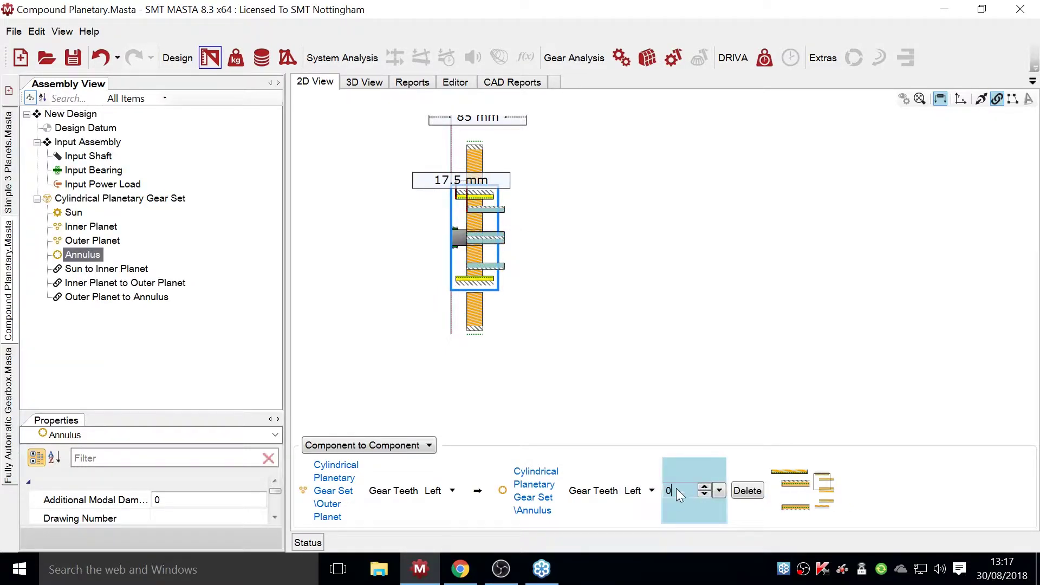
key(Return)
click(595, 286)
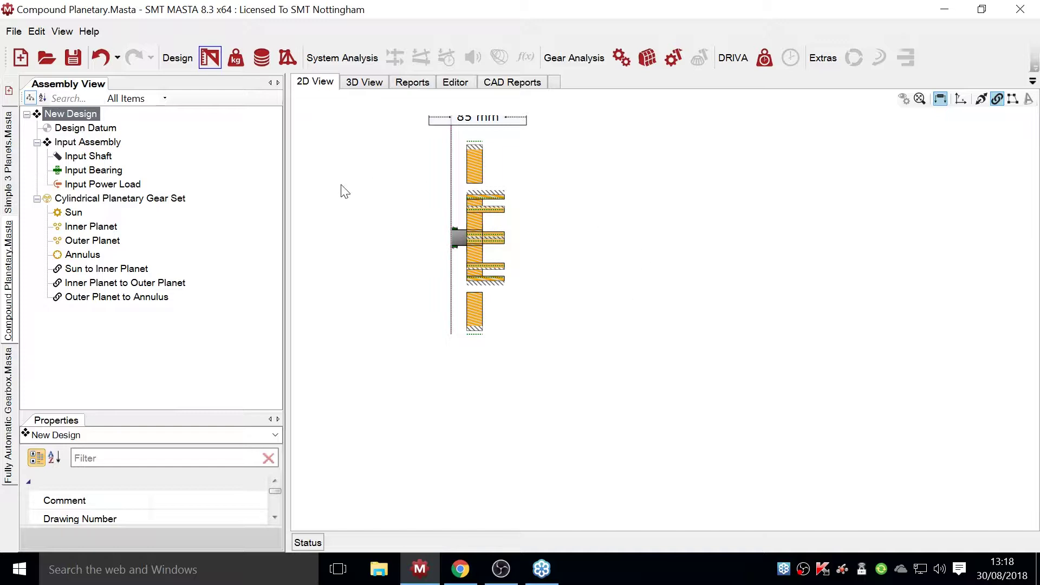
- Collapse the Cylindrical Planetary Gear Set in the tree and add an assembly named Carrier Assembly to the design
click(36, 198)
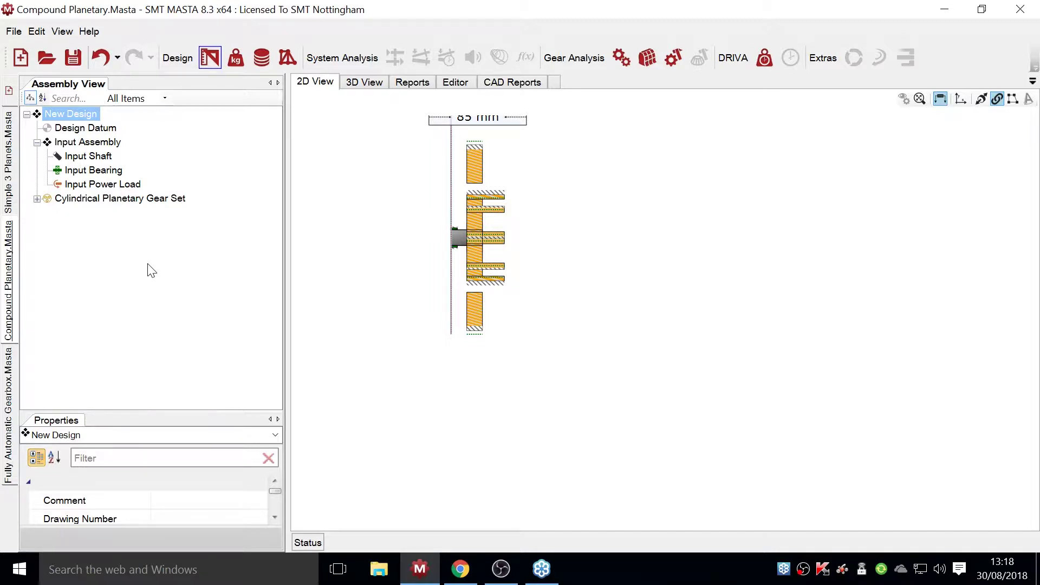
right_click(80, 112)
mouse_move(115, 119)
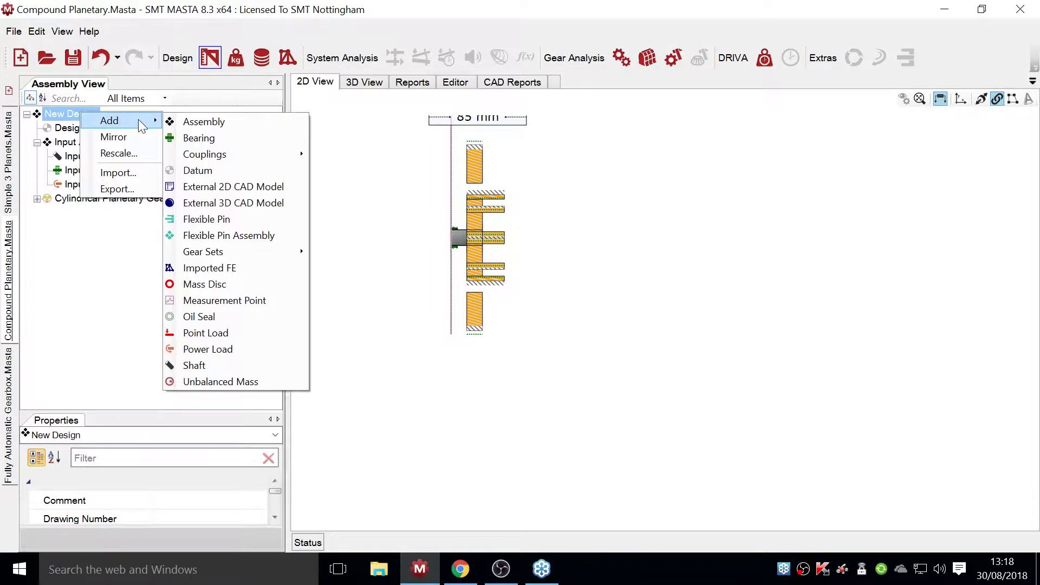
click(228, 116)
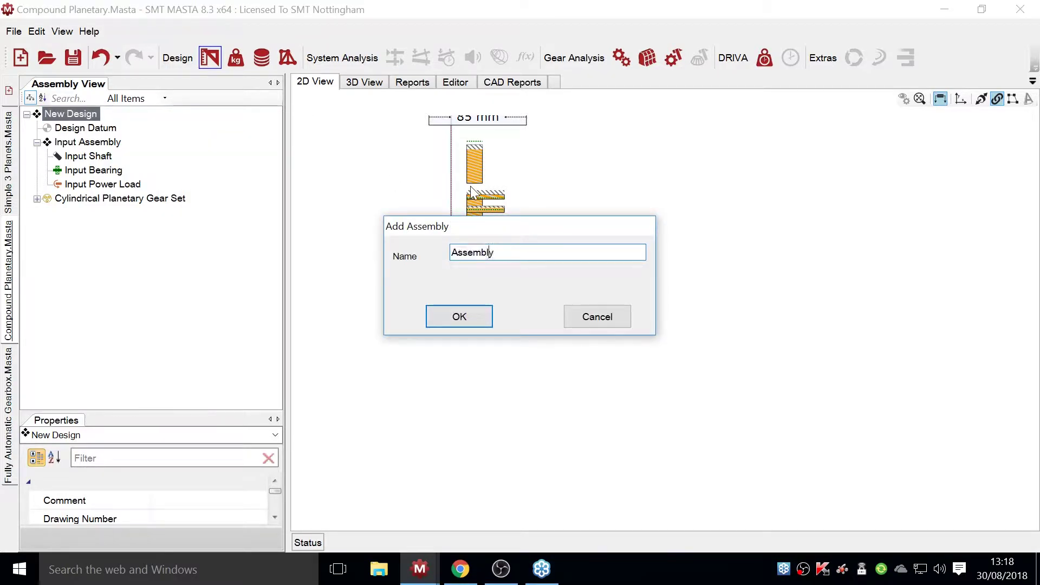
text(Carrier)
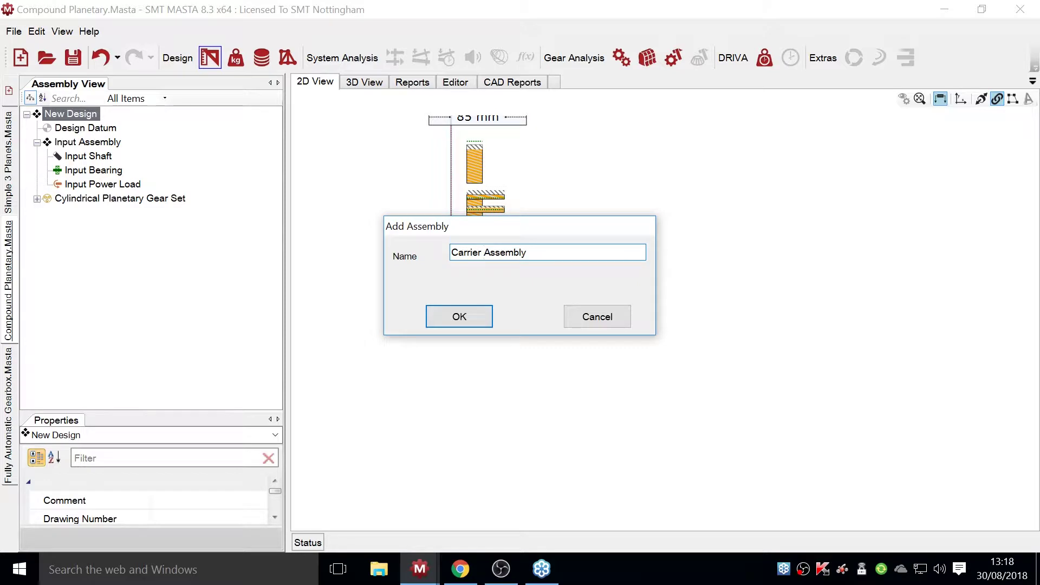
key(Return)
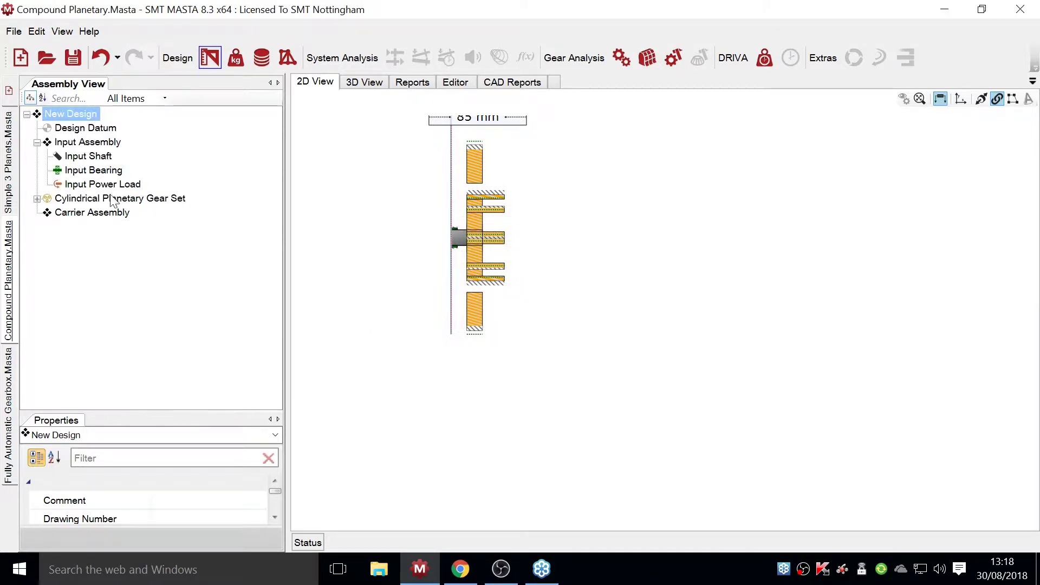
- Start adding a shaft to the Carrier Assembly and name it Inner Planet Pin Shaft
right_click(120, 214)
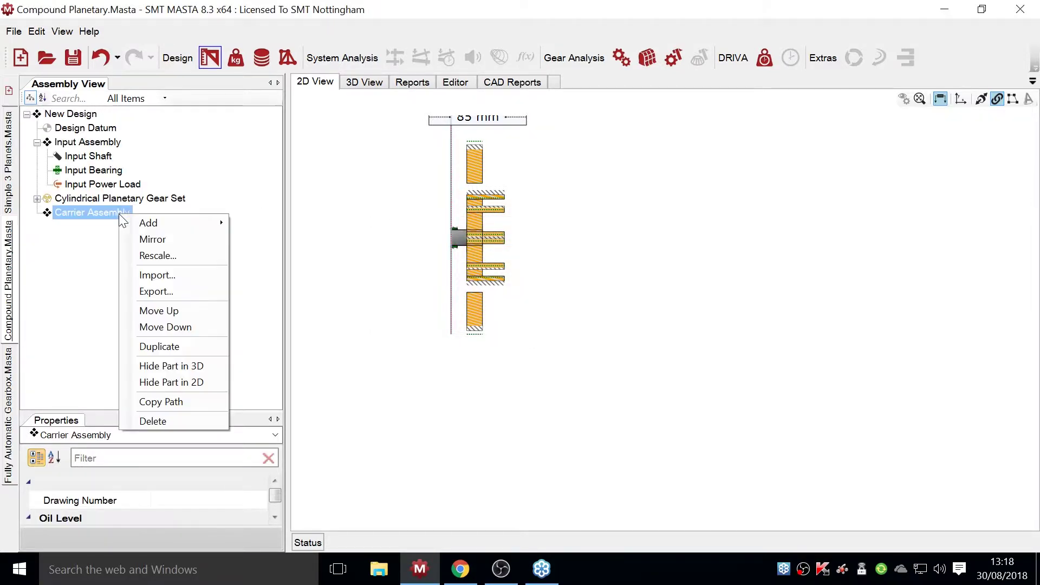
mouse_move(130, 219)
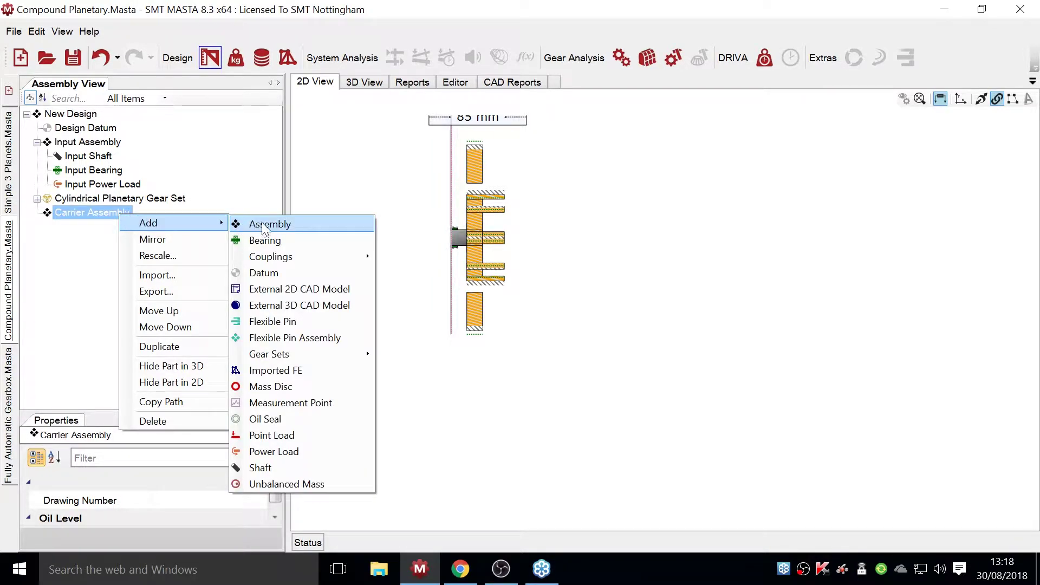
click(282, 469)
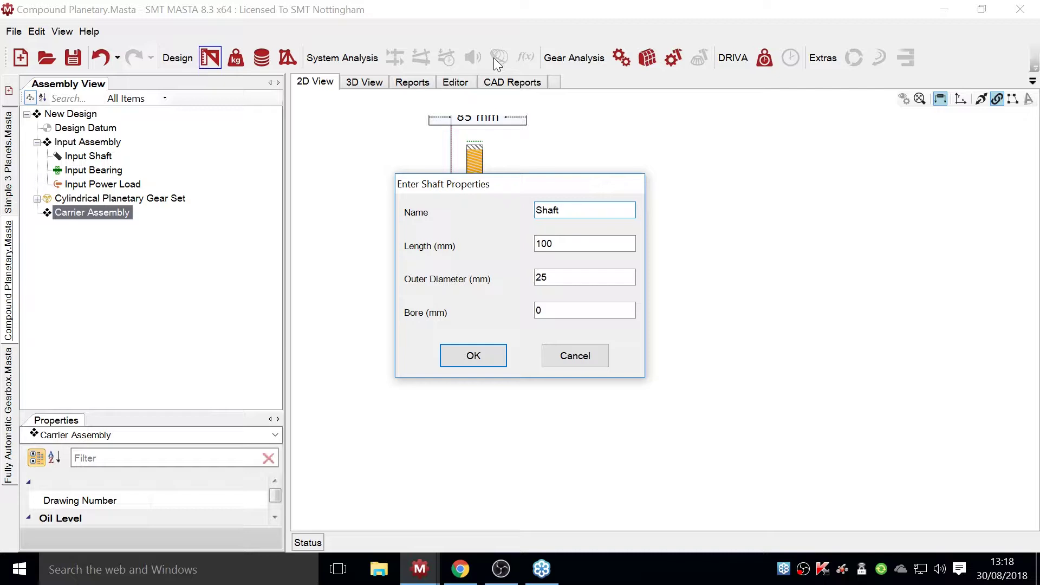
text(Pl)
key(BackSpace)
key(BackSpace)
text(Ine)
key(BackSpace)
text(ner )
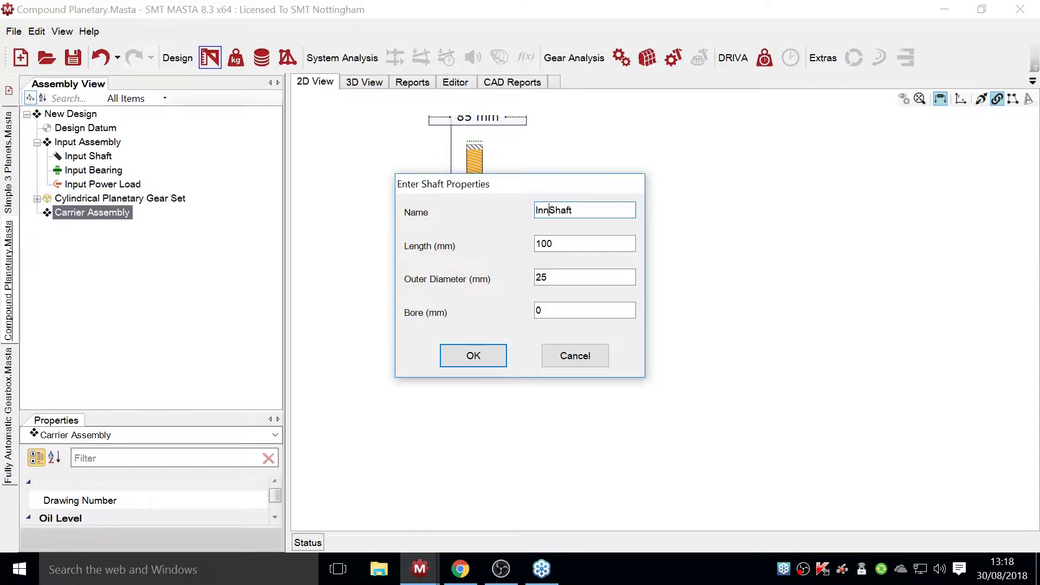
text(Planet Pin)
- Set the pin shaft's length to 80 mm and outer diameter to 10 mm, and create it
click(544, 243)
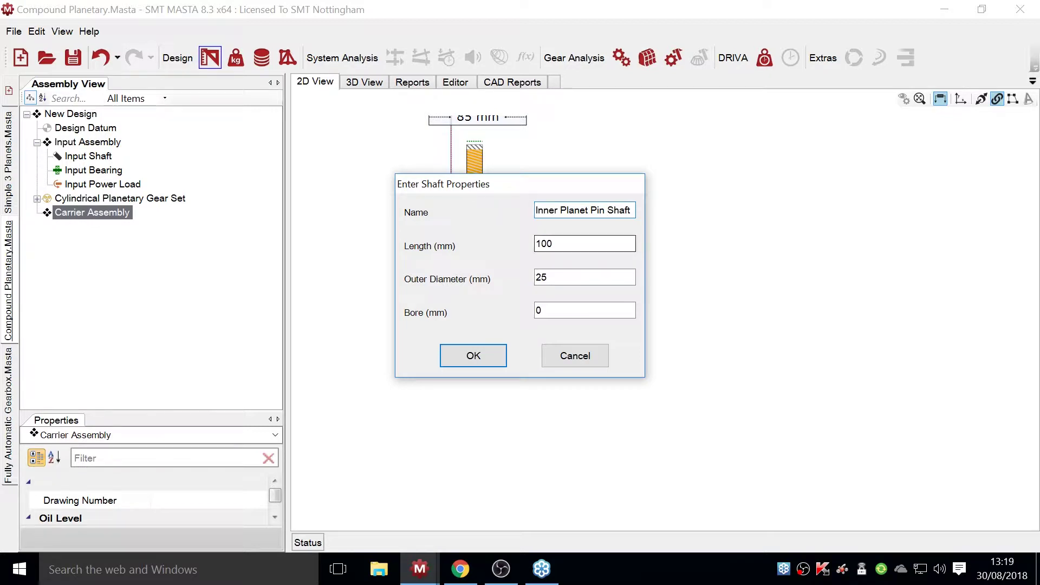
key(Tab)
text(80)
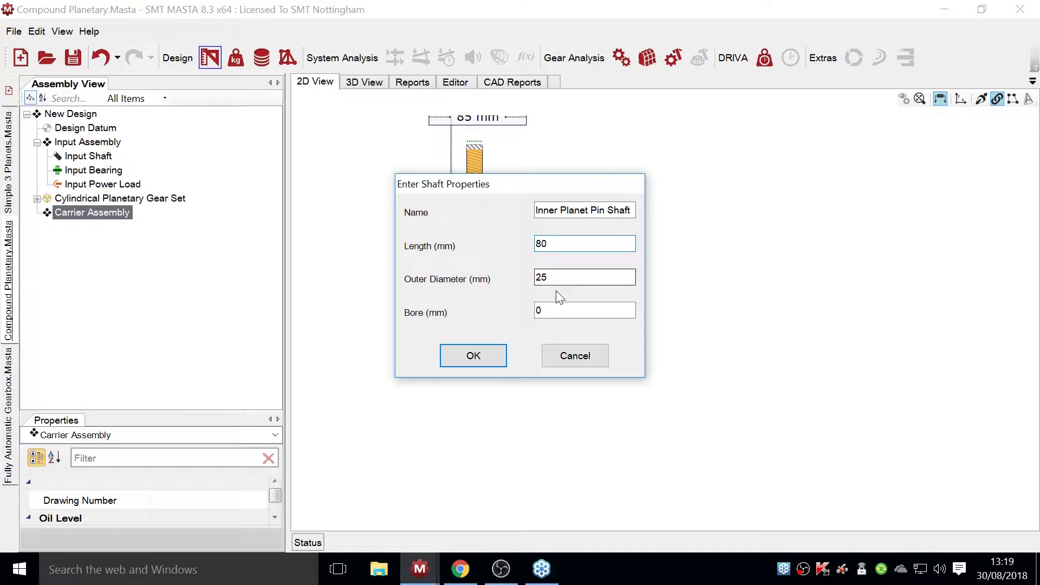
key(Tab)
text(10)
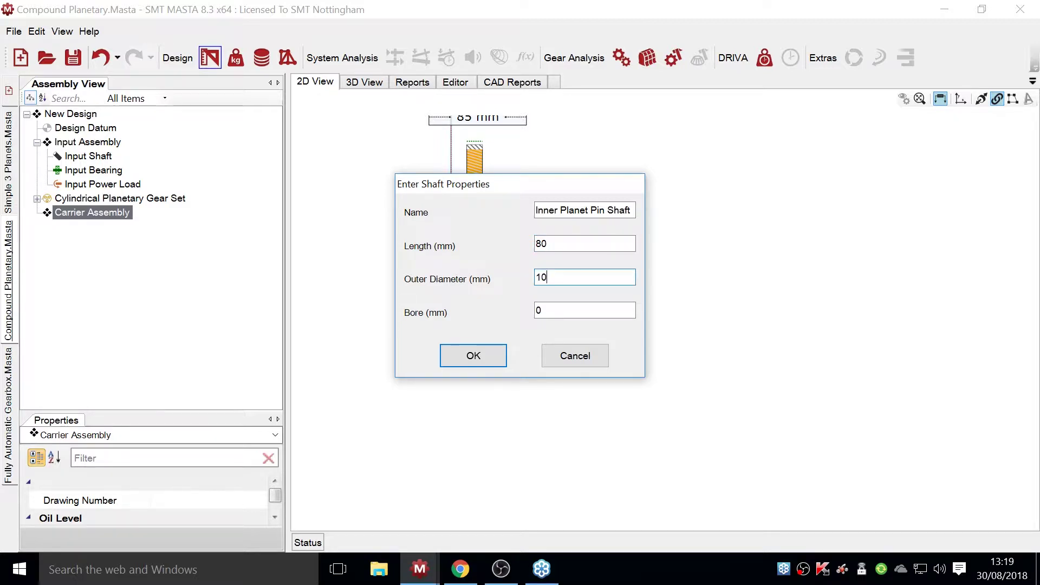
click(473, 357)
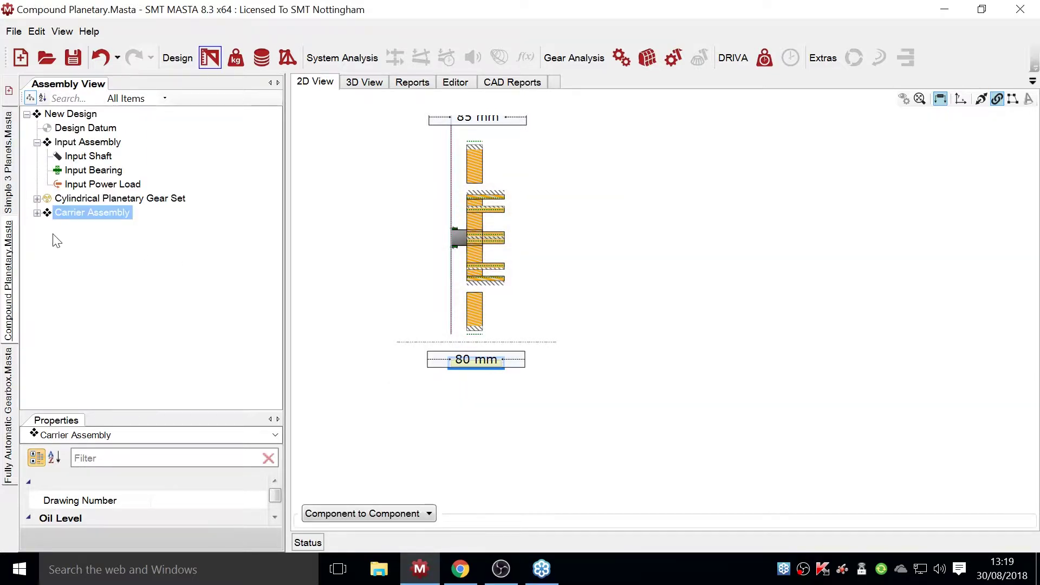
- Expand the Carrier Assembly and duplicate its Inner Planet Pin Shaft
click(37, 213)
click(85, 230)
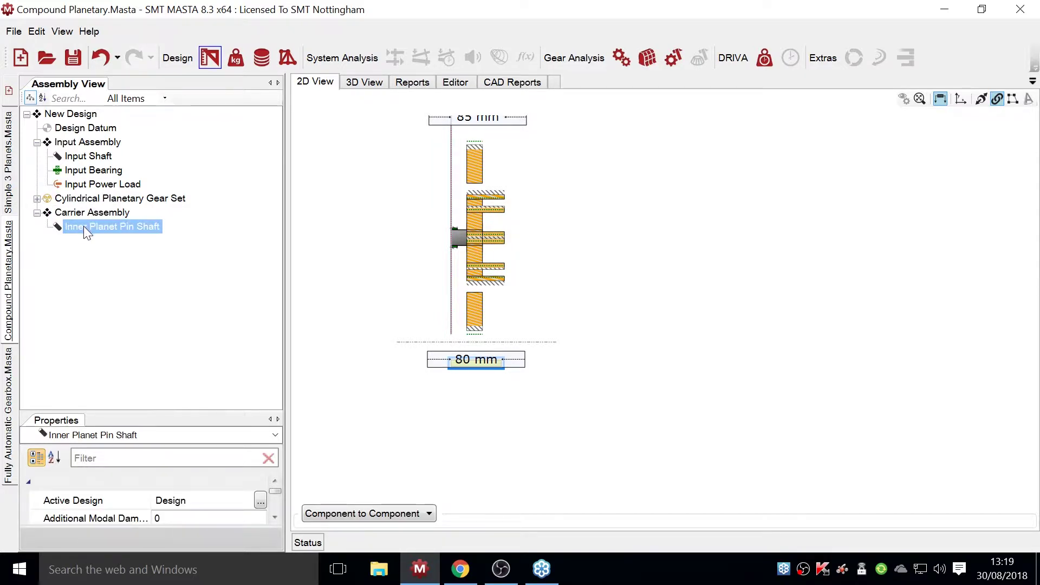
right_click(83, 226)
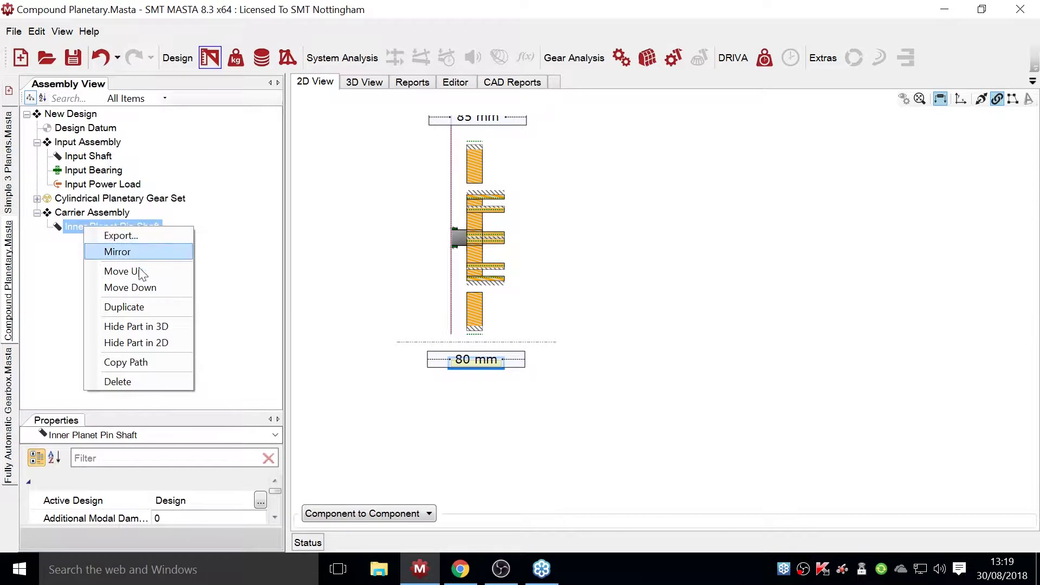
click(123, 307)
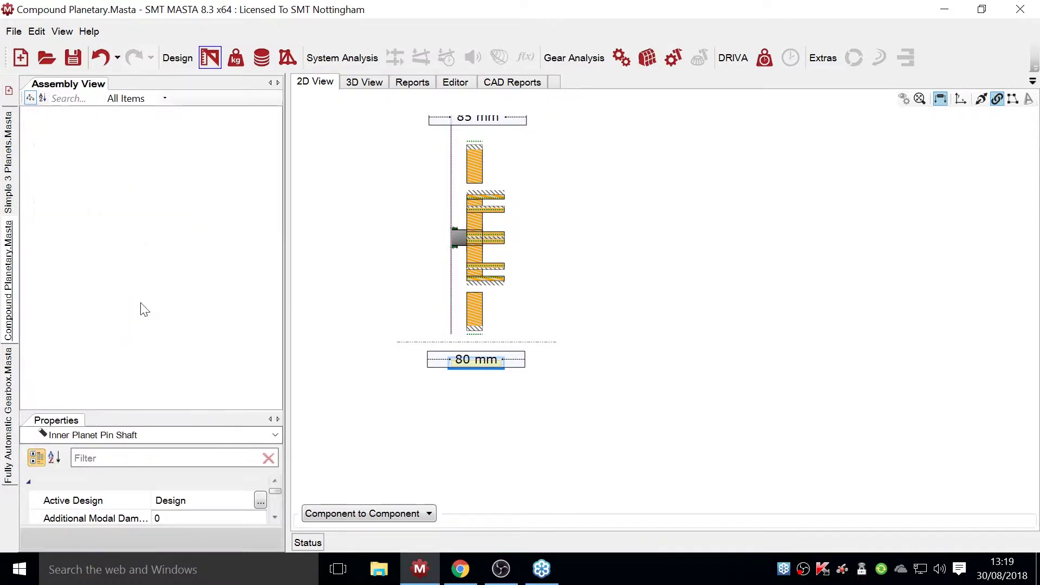
- Rename the duplicated pin shaft as Outer Planet Pin Shaft
click(125, 242)
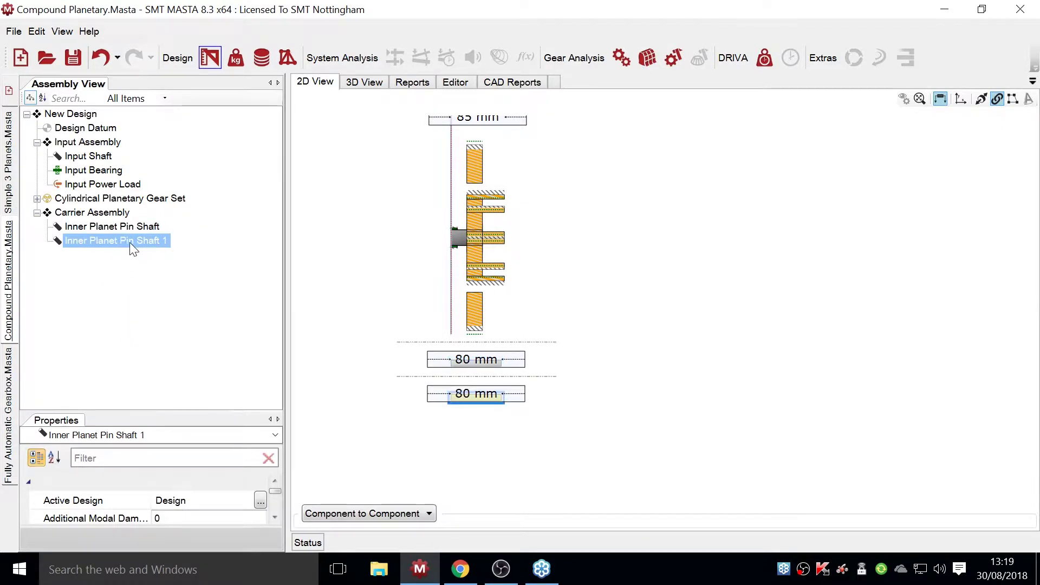
click(129, 242)
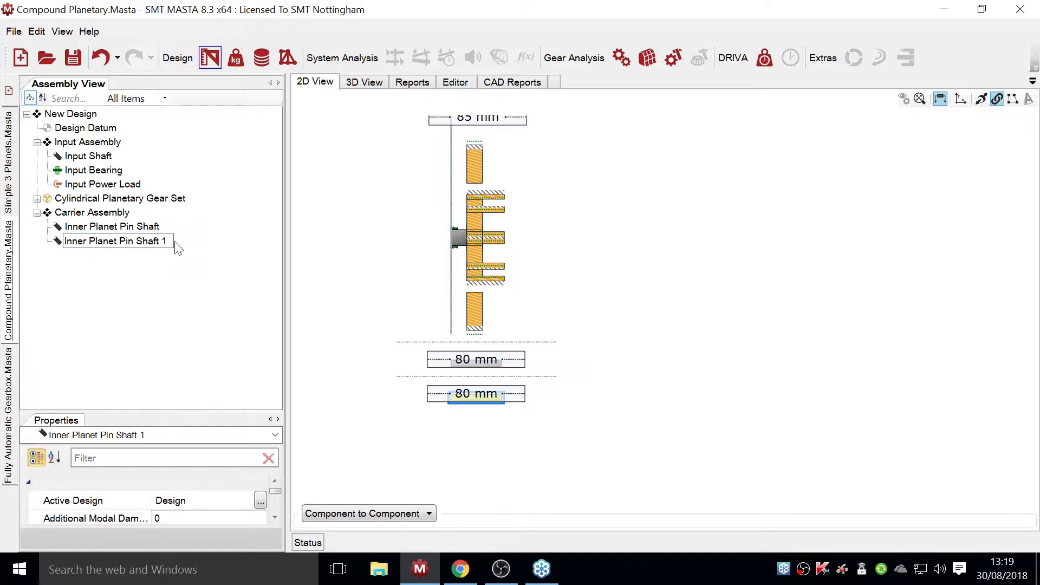
key(BackSpace)
key(BackSpace)
key(BackSpace)
key(BackSpace)
key(BackSpace)
key(BackSpace)
key(BackSpace)
text(O)
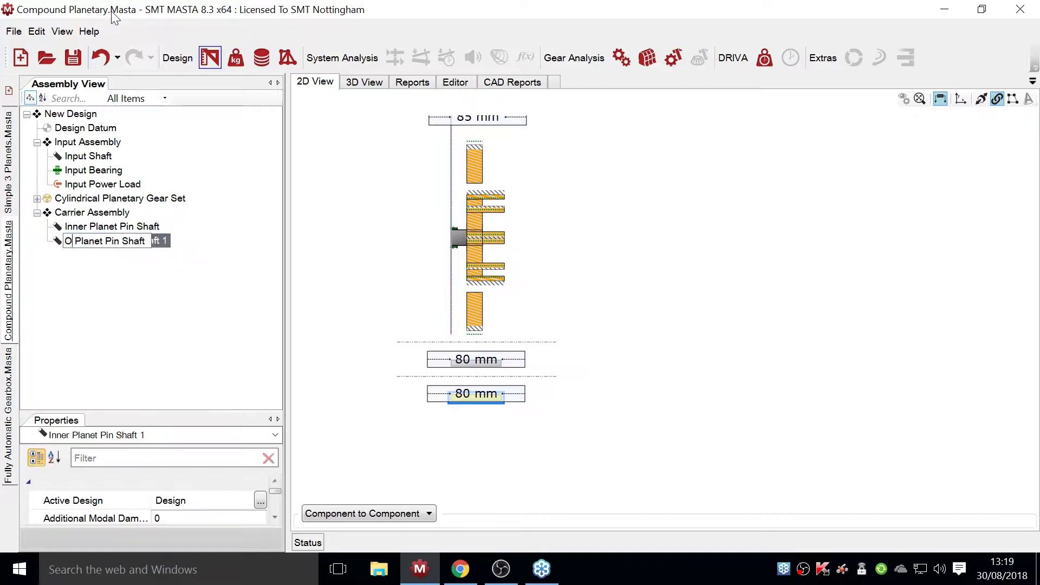
text(uter)
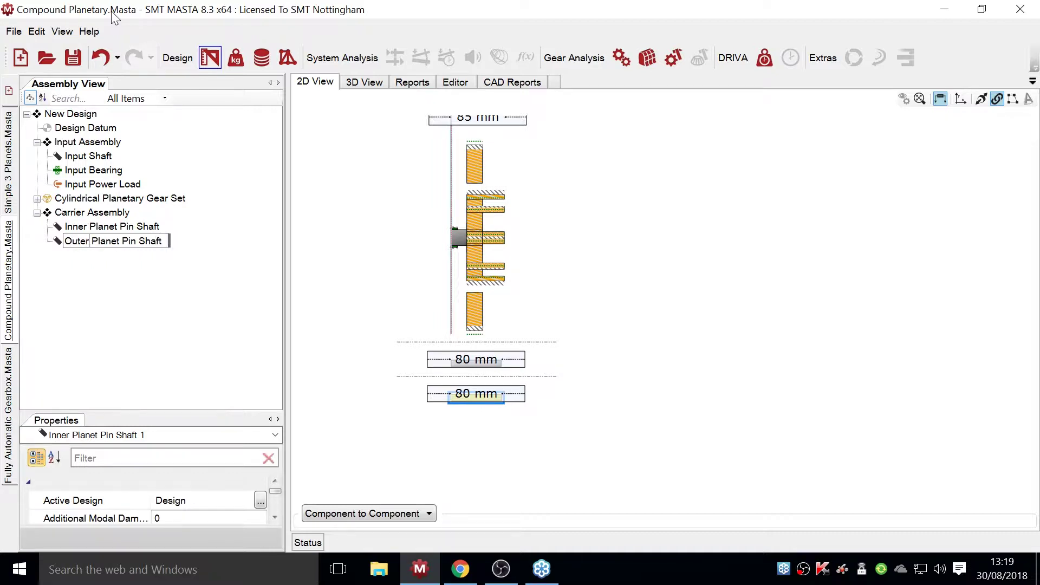
key(Return)
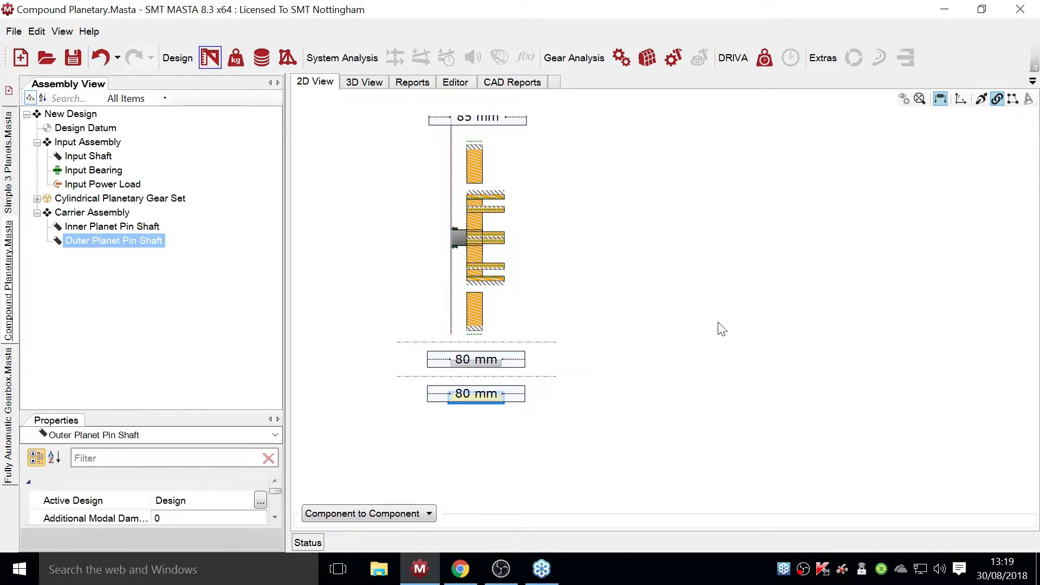
- Hide the length dimensions in the 2D view, and mount the Inner and Outer Planet Pin Shafts on the Inner Planet and Outer Planet respectively
click(658, 347)
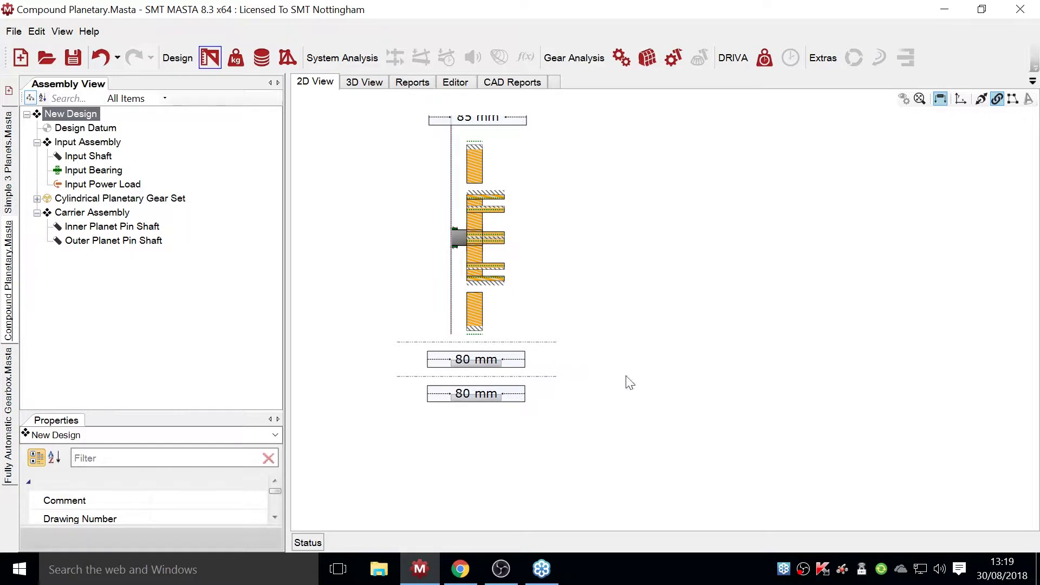
click(940, 98)
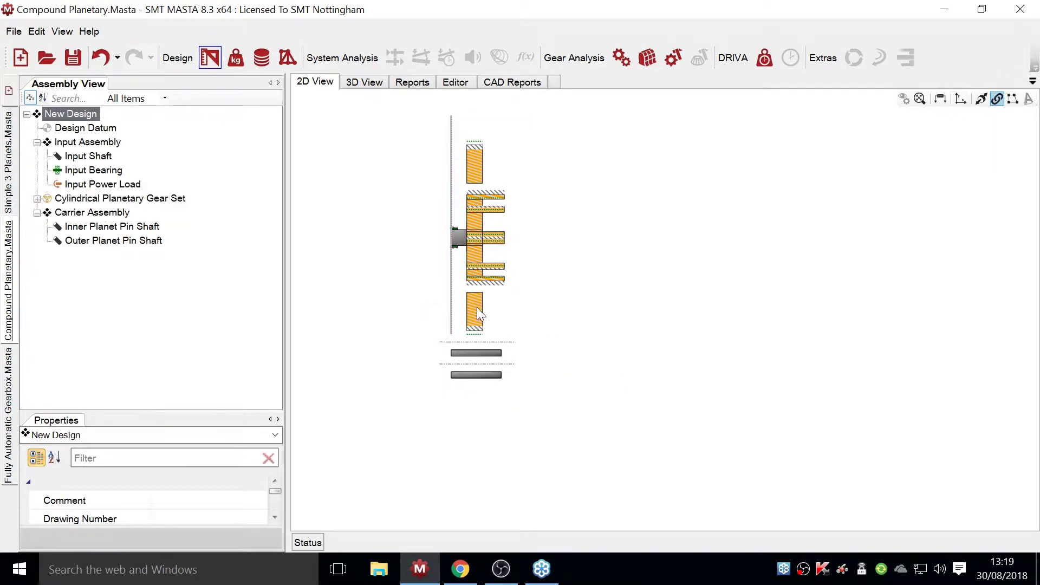
click(37, 198)
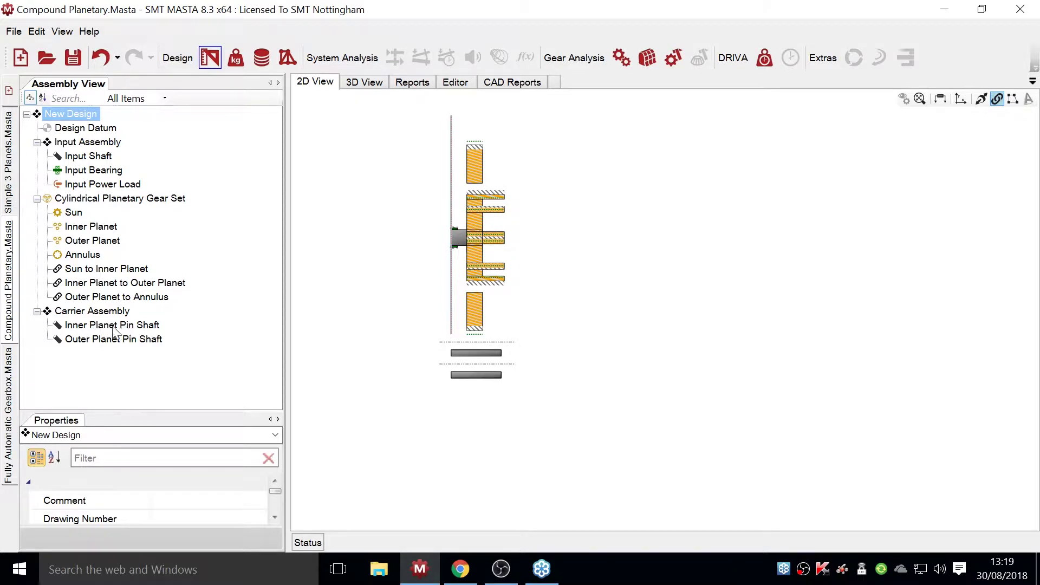
click(109, 325)
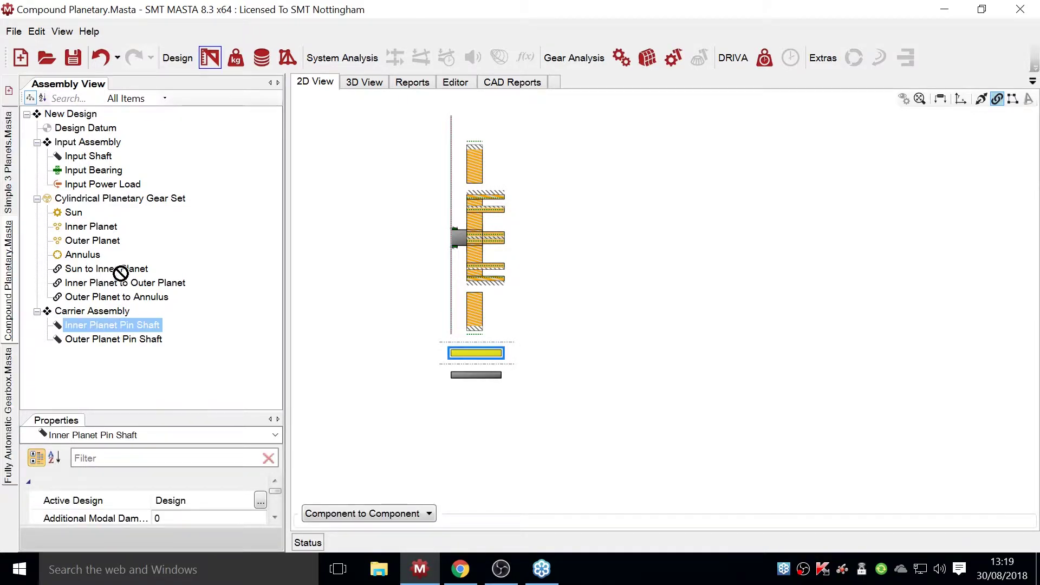
drag(97, 237, 91, 227)
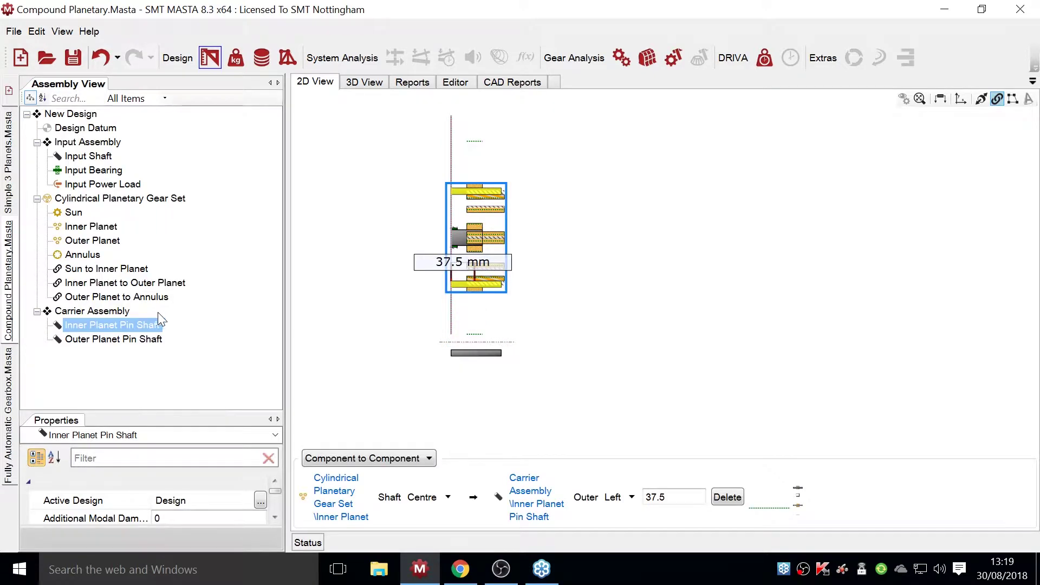
drag(124, 339, 104, 243)
- Align the centre of the Outer Planet Pin Shaft with the centre of the Outer Planet at 0 mm offset
scroll(513, 264, up, 4)
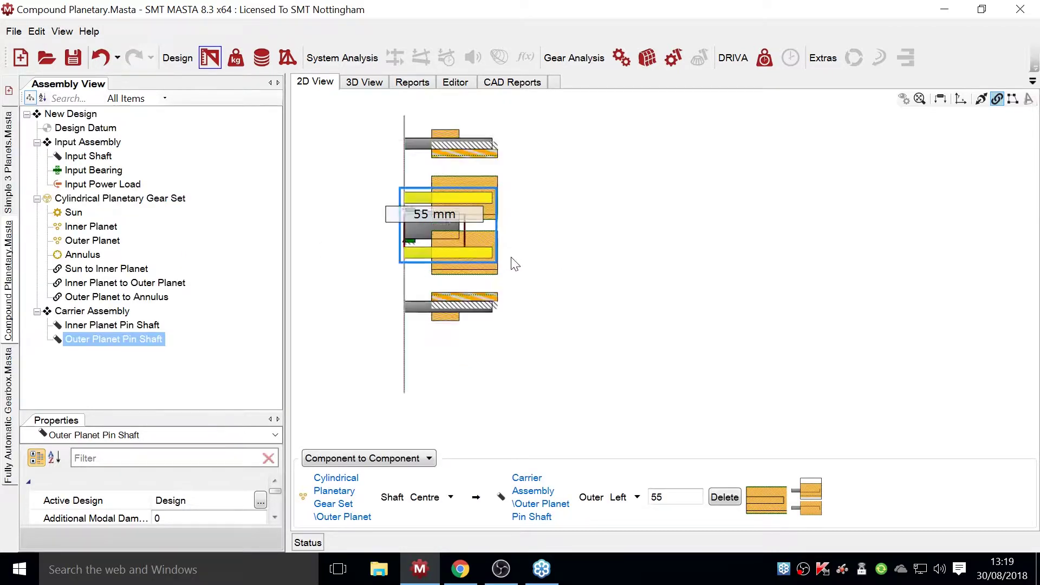
scroll(511, 263, down, 4)
scroll(557, 275, up, 4)
scroll(509, 288, down, 4)
middle_drag(495, 297, 622, 345)
scroll(610, 304, up, 3)
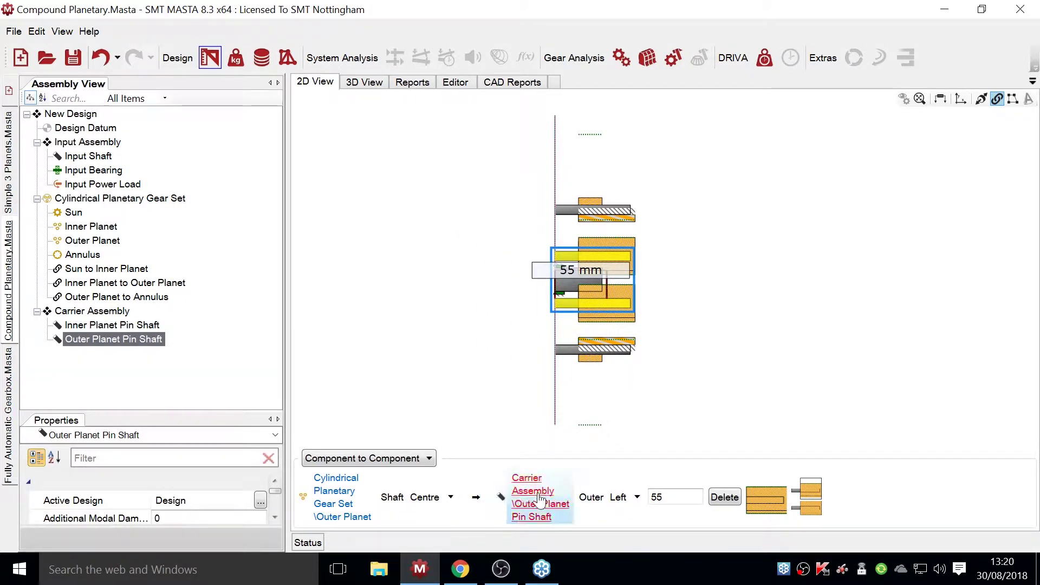
click(981, 100)
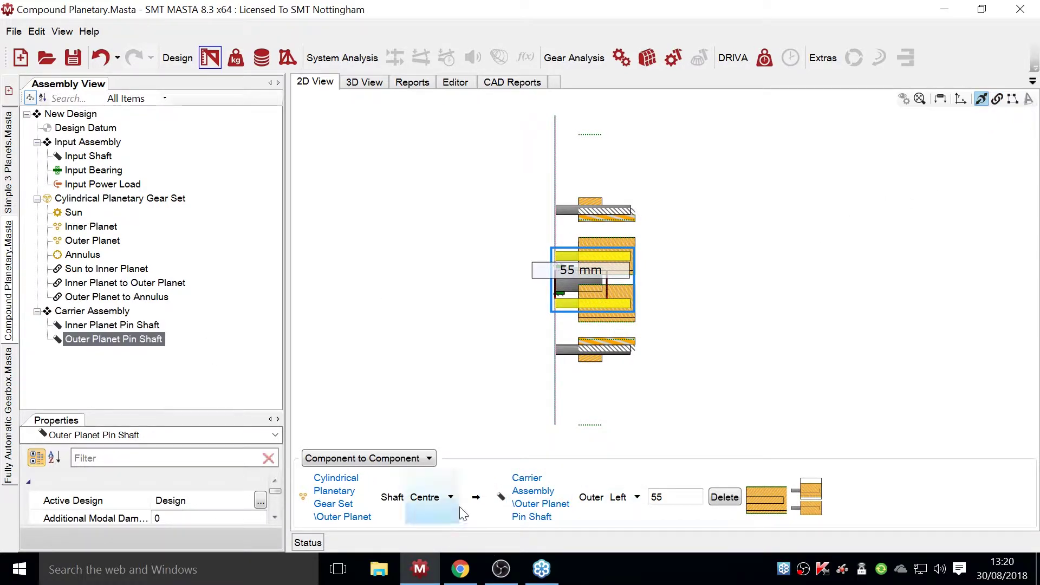
click(624, 497)
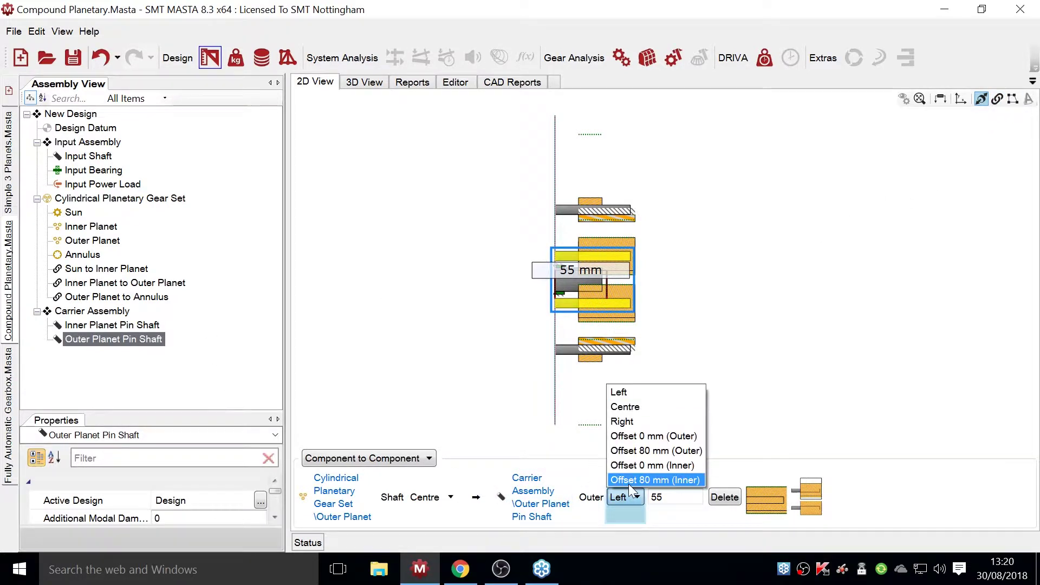
click(625, 406)
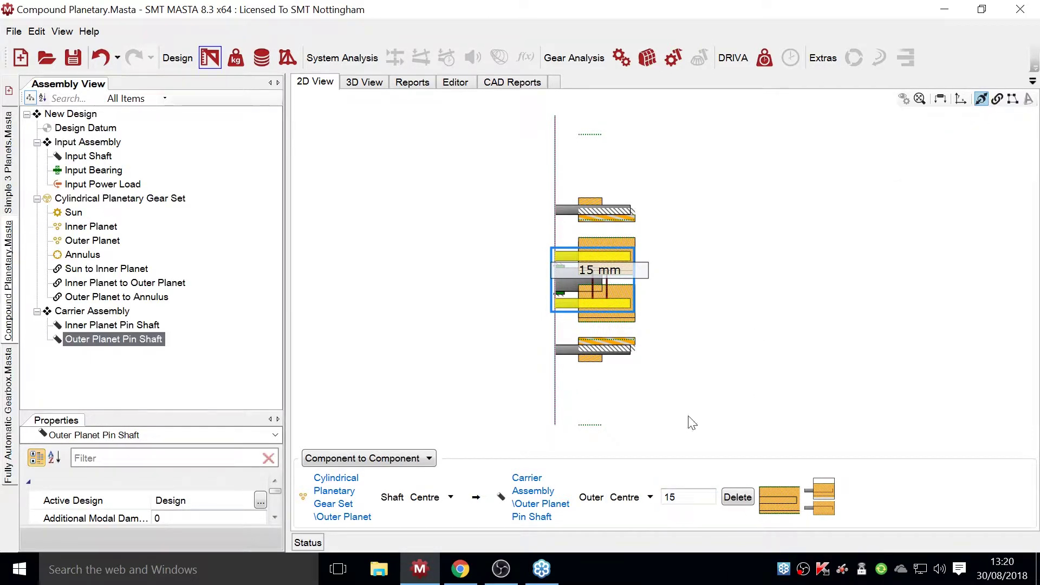
click(682, 497)
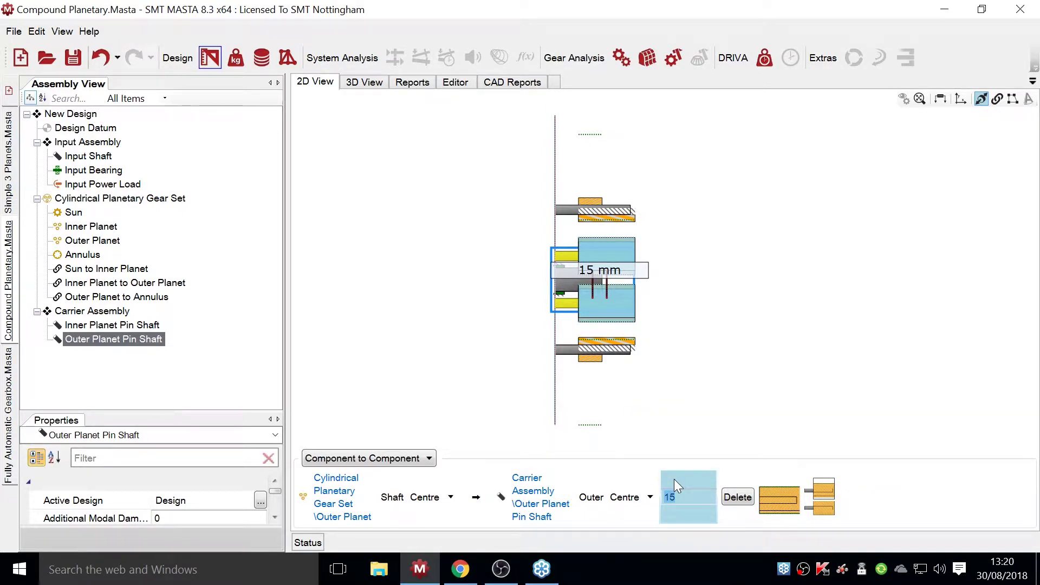
key(Return)
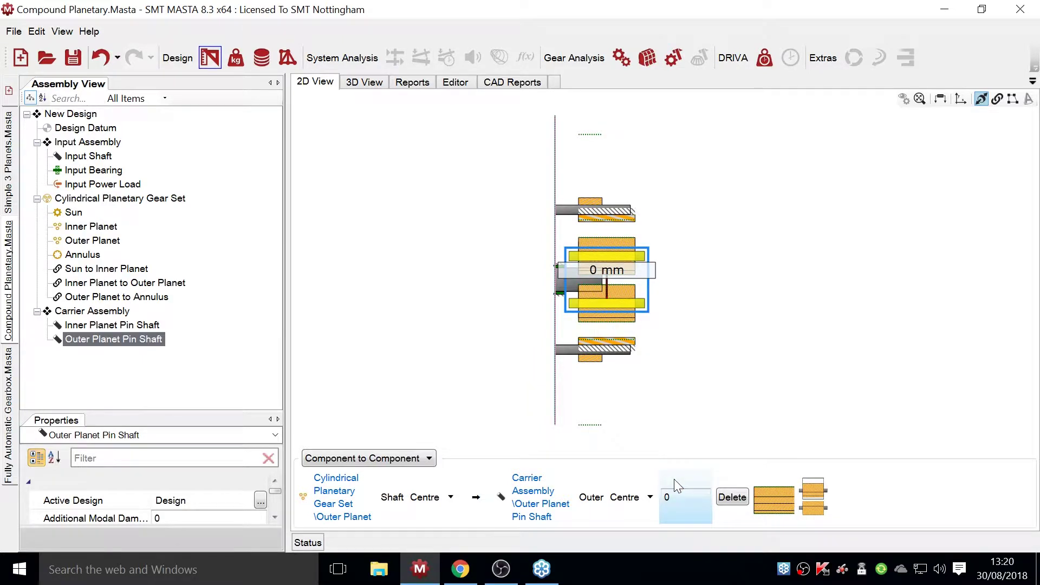
- Position the Inner Planet at 10 mm from the left end of the Inner Planet Pin Shaft, measured to the planet's left edge
click(135, 325)
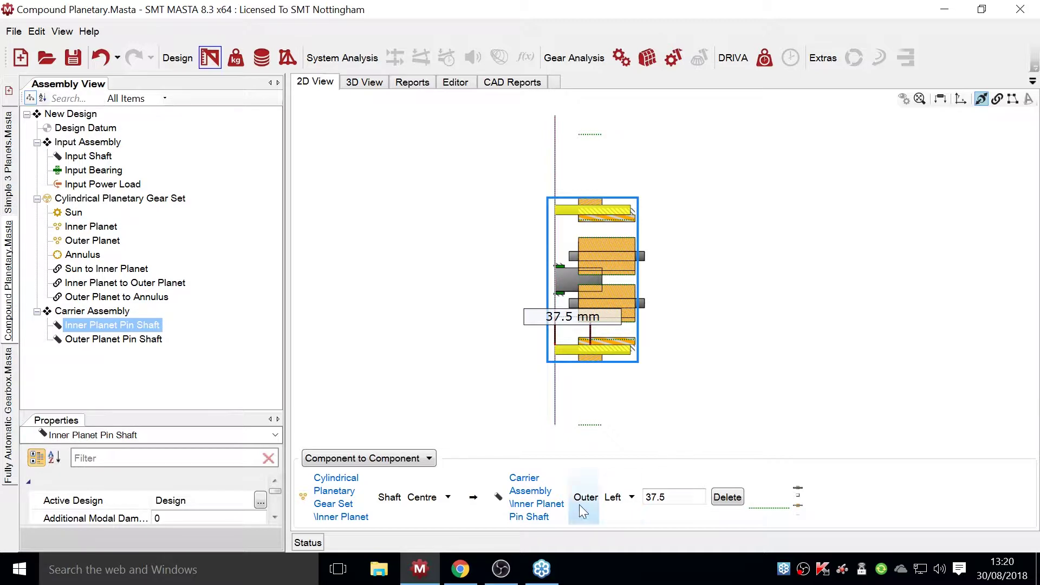
click(417, 499)
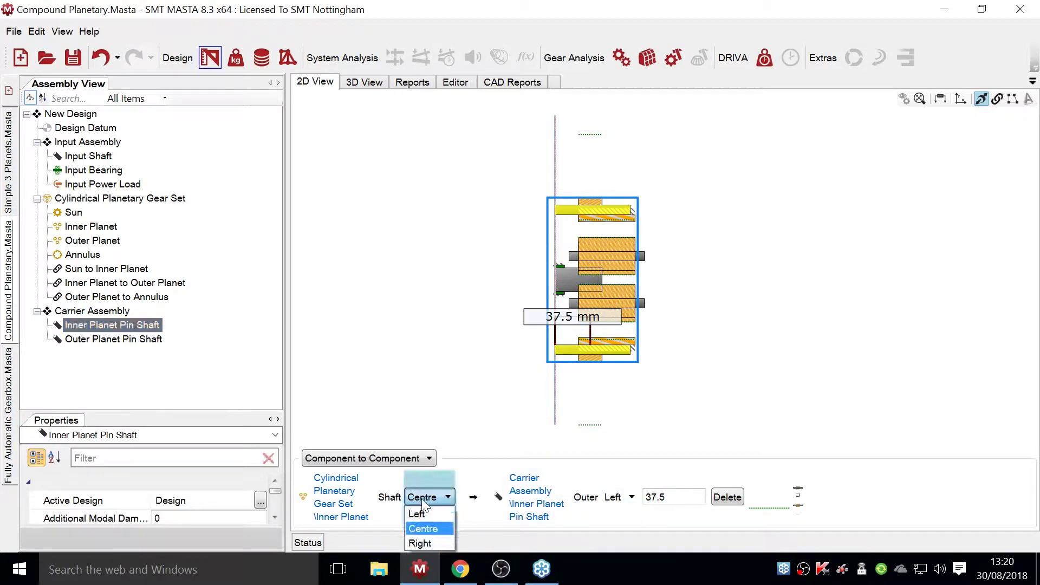
click(419, 511)
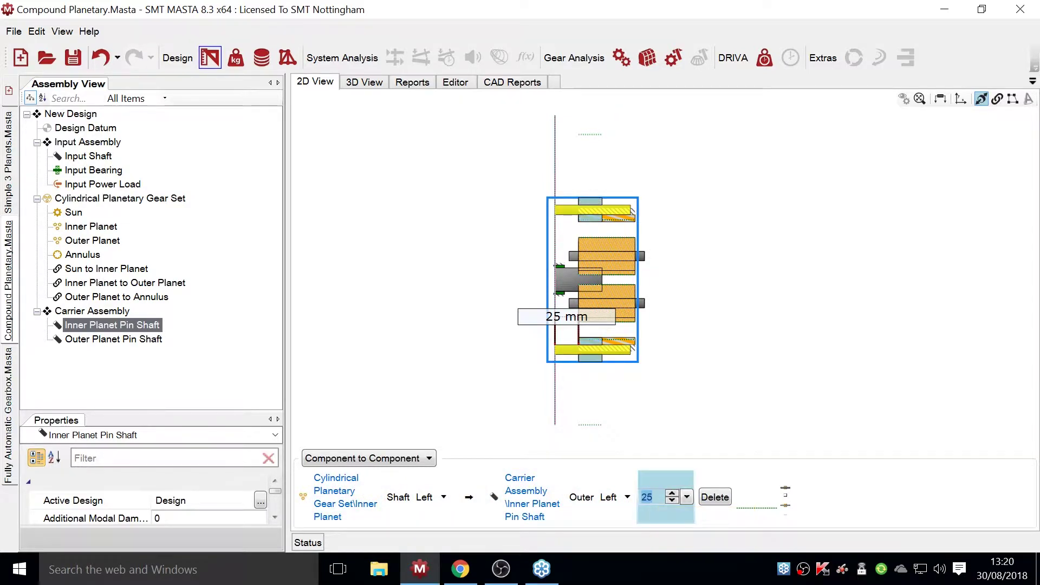
text(10)
key(Return)
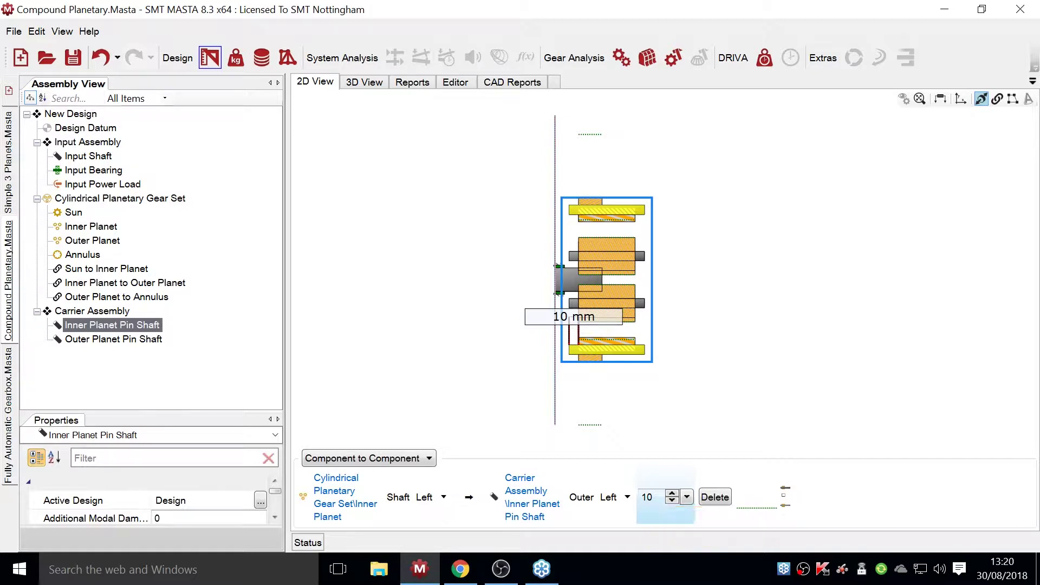
- Add a Cylindrical Planet Carrier with 3 planets and a 50 mm planet diameter to the Carrier Assembly
click(76, 313)
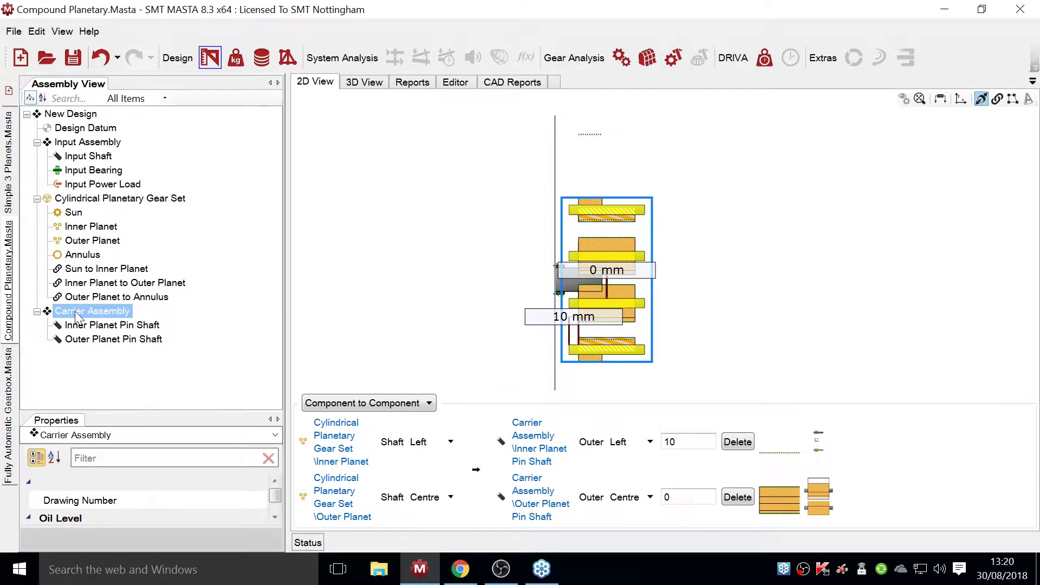
right_click(76, 314)
mouse_move(101, 324)
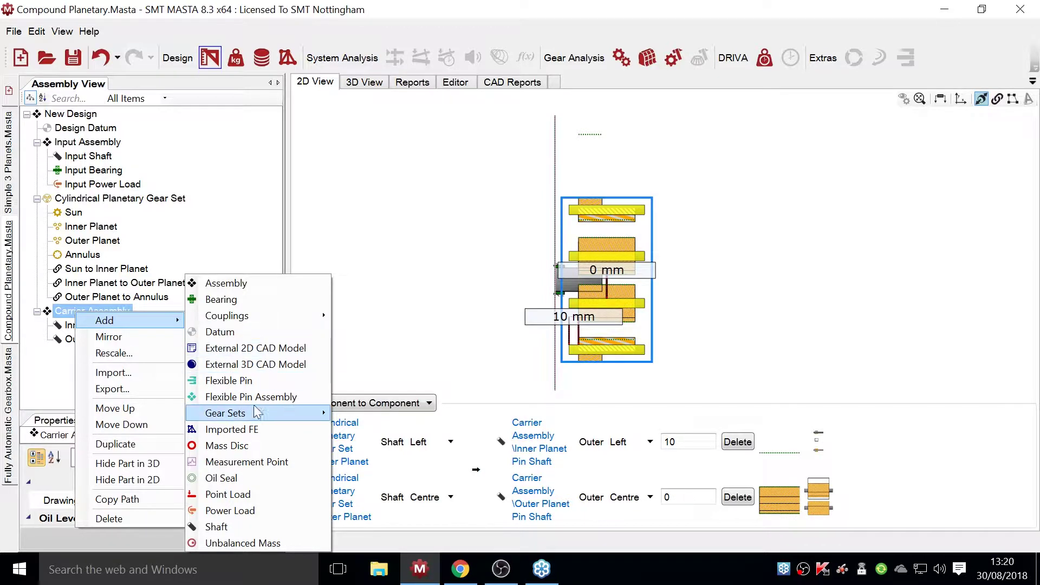
mouse_move(256, 417)
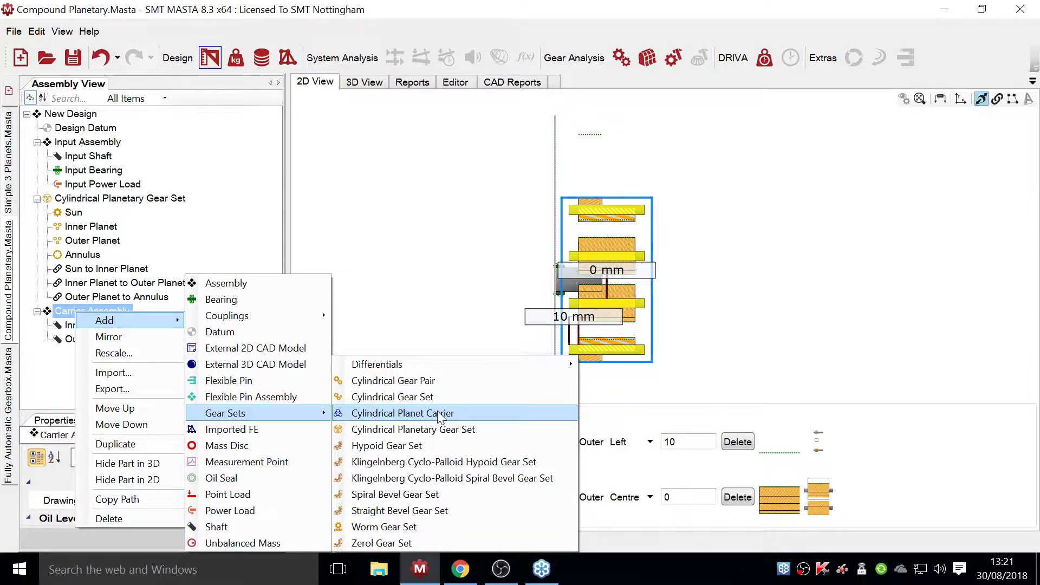
click(399, 414)
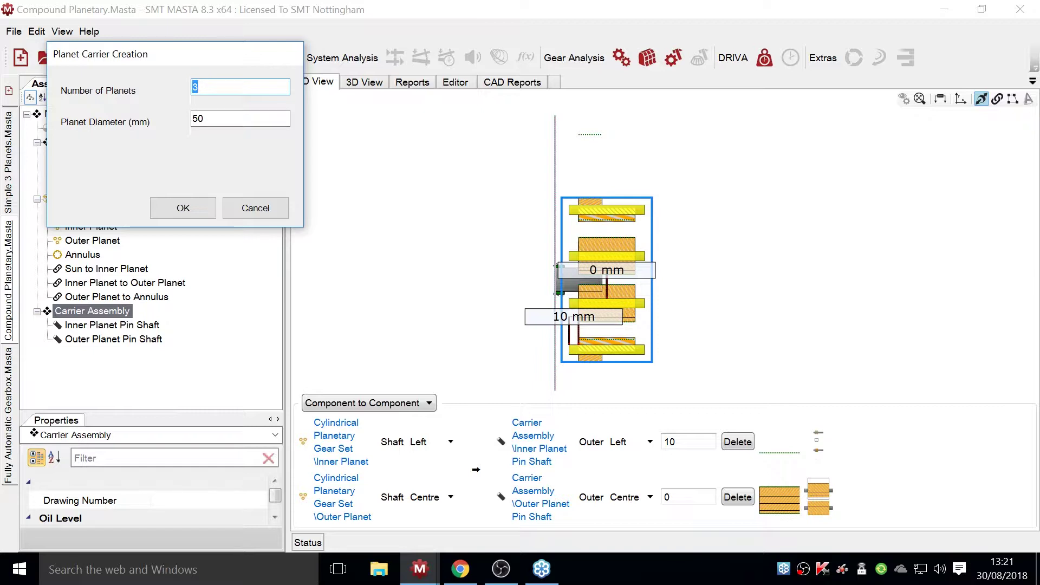
click(187, 210)
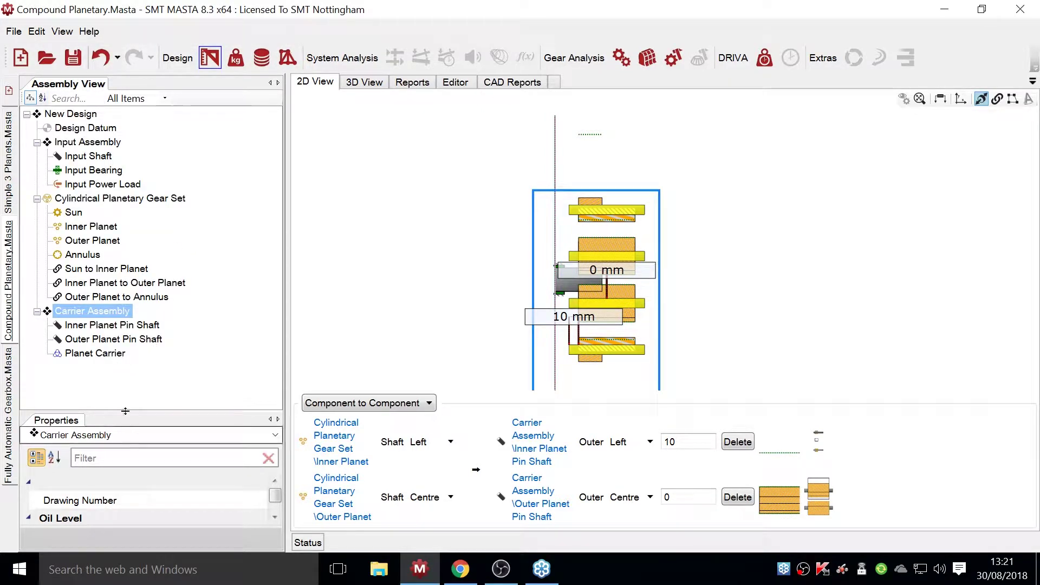
- Select the Planet Carrier and enlarge its properties area and name column so the full property names can be read
drag(126, 411, 124, 369)
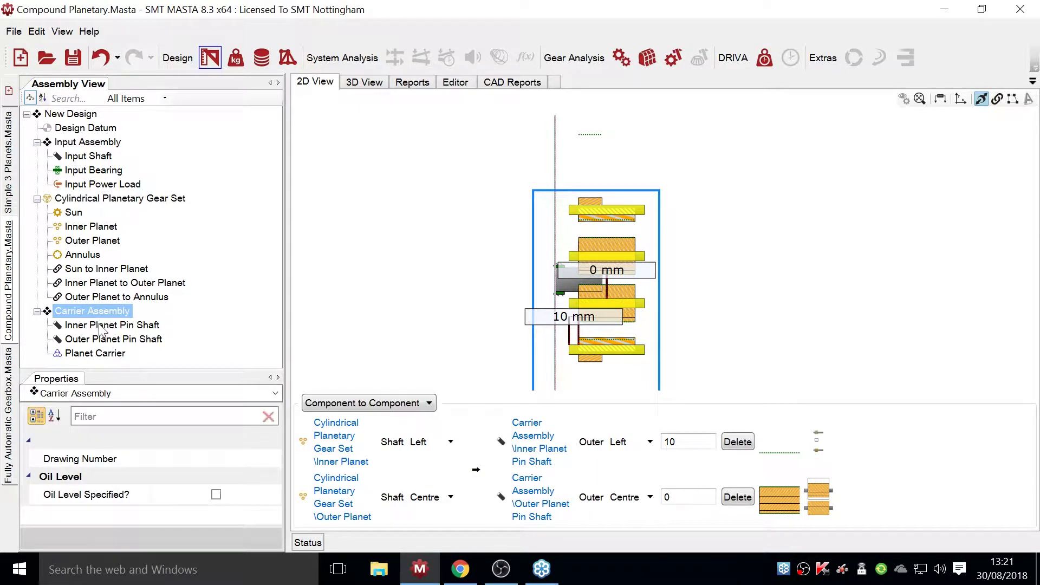
click(121, 354)
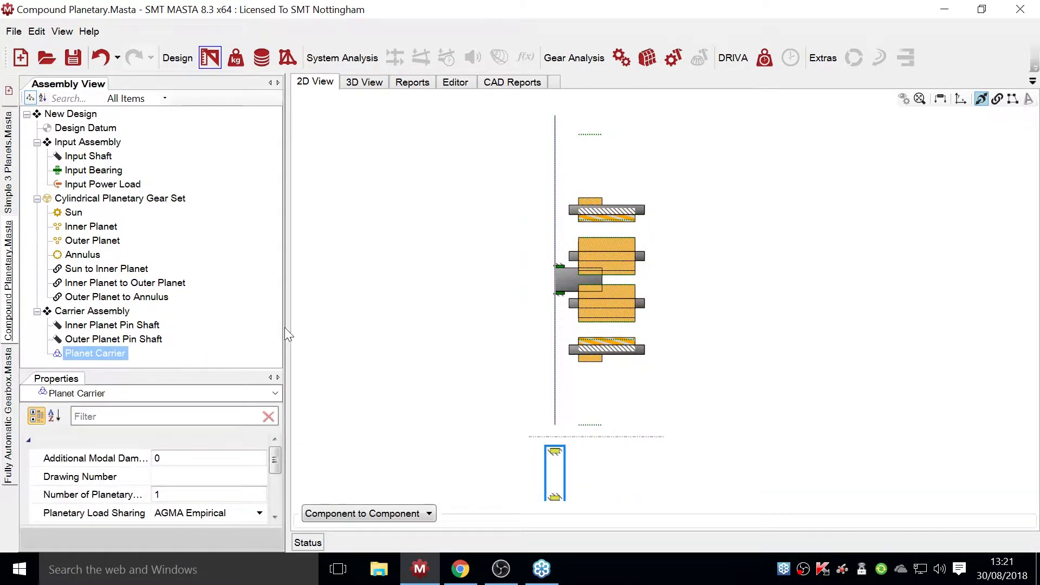
drag(285, 351, 445, 350)
drag(357, 370, 336, 226)
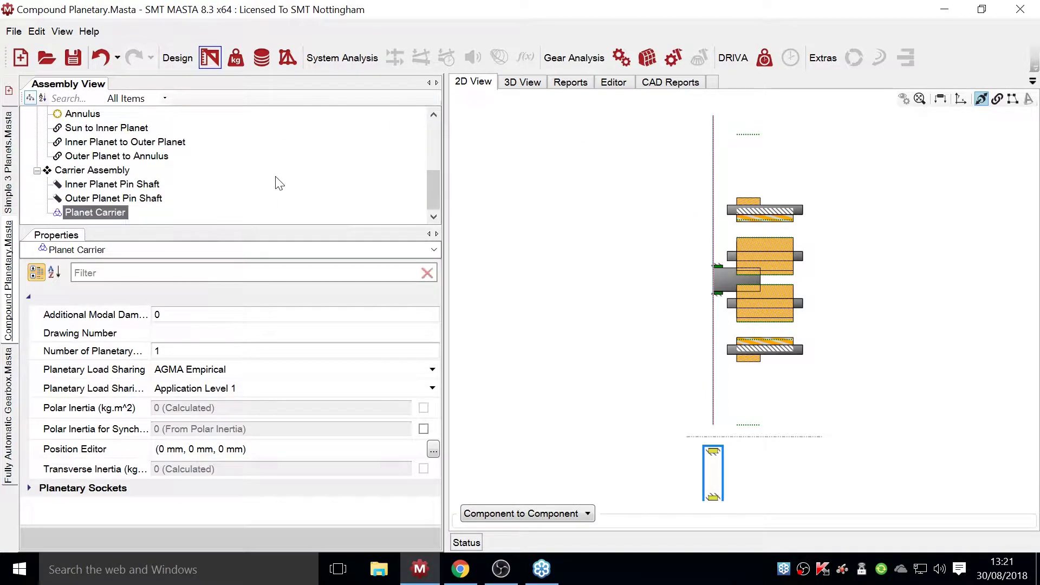
click(347, 369)
drag(152, 337, 281, 338)
- Set the Planet Carrier's Number of Planetary Sockets to 2
click(205, 352)
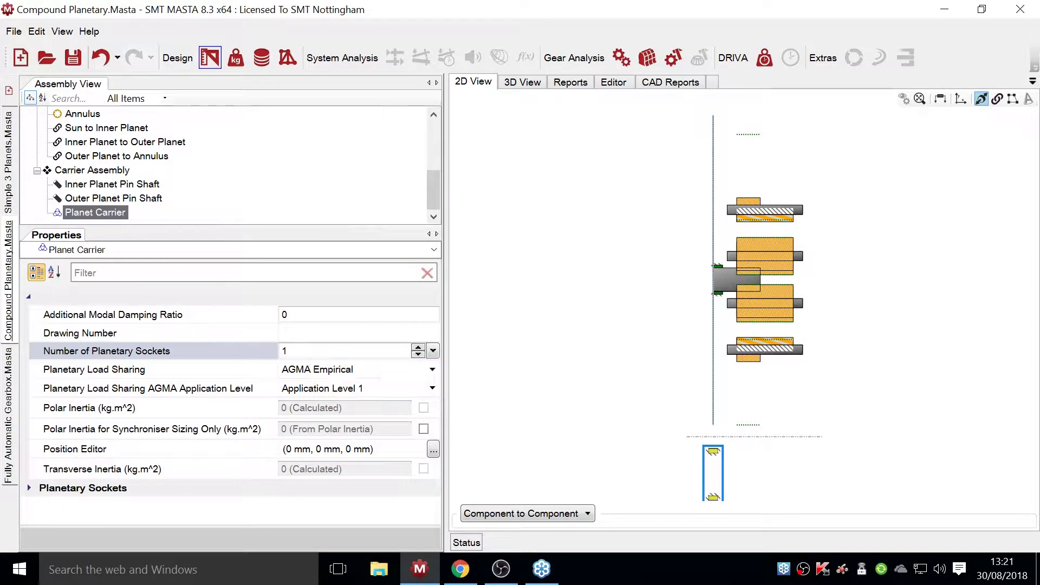
click(347, 351)
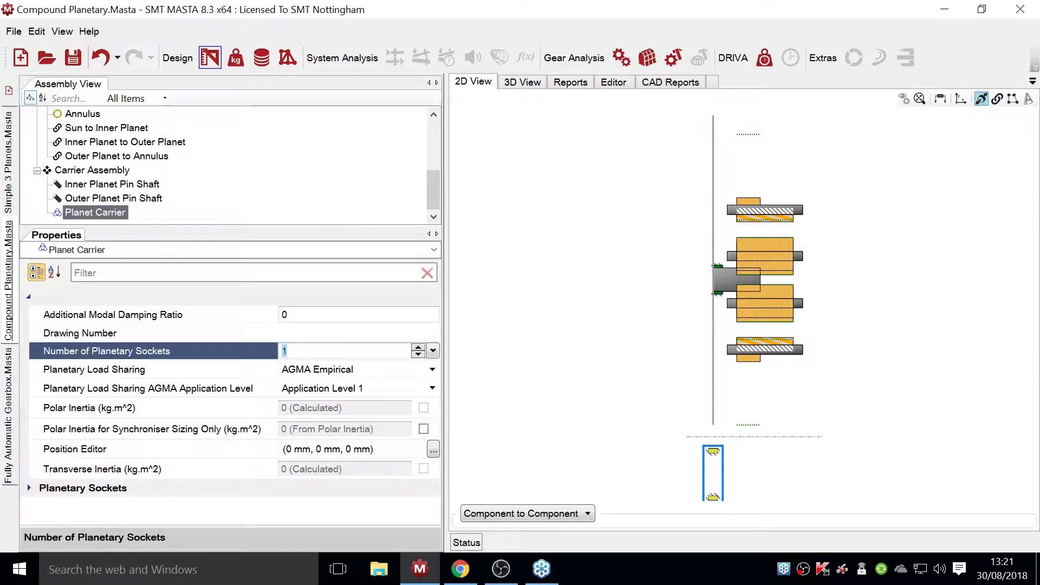
text(2)
key(Return)
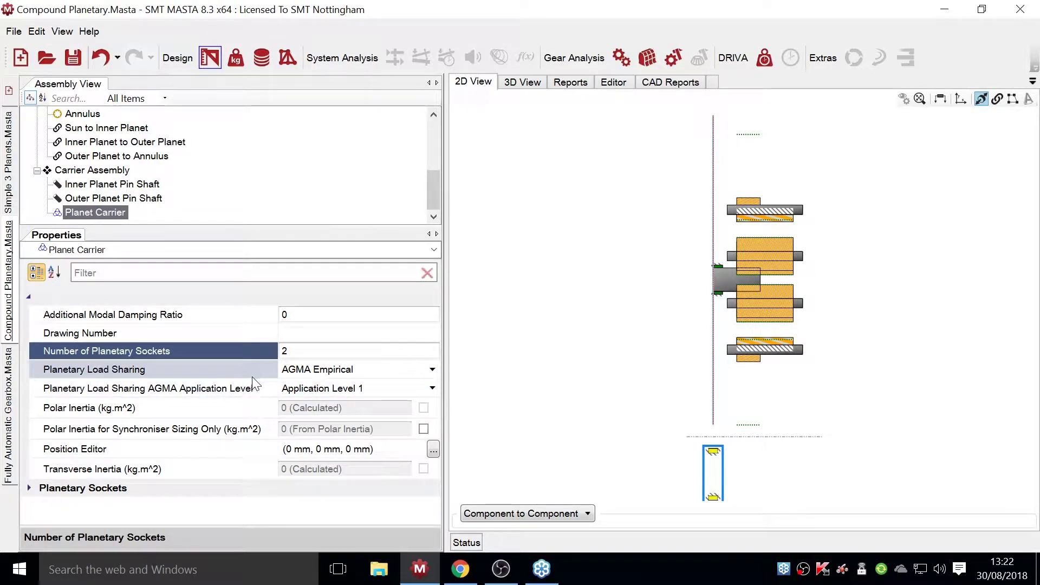
- Review the Planetary Load Sharing options and the Planetary Load Sharing Factor of the Planet Carrier's sockets
click(309, 369)
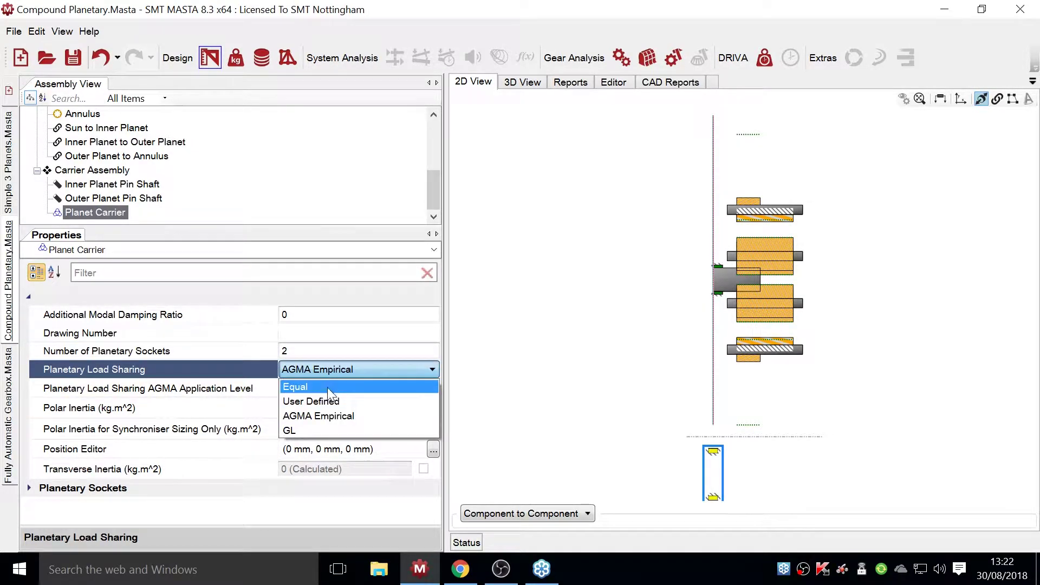
click(314, 370)
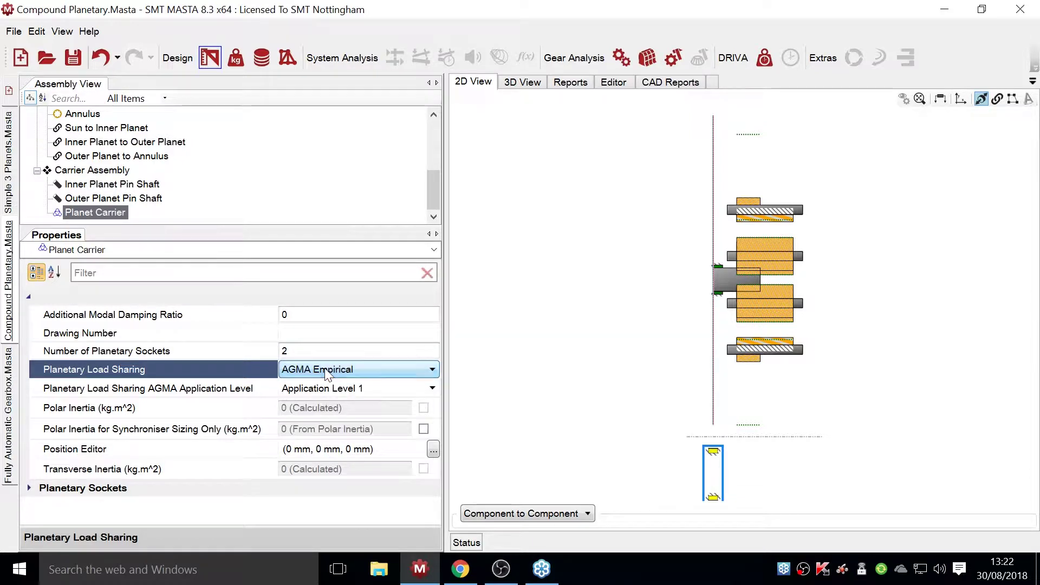
click(145, 491)
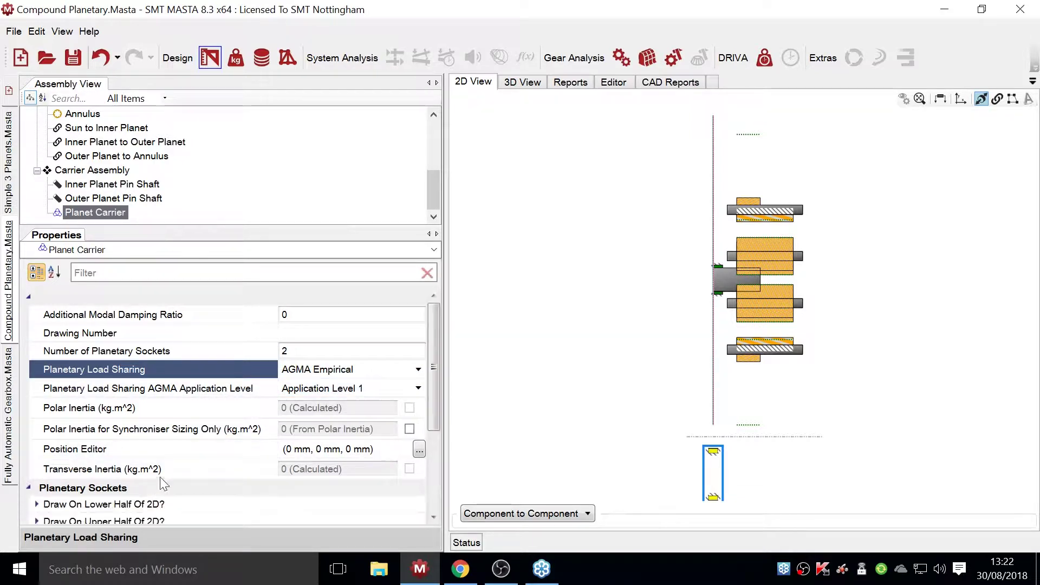
scroll(159, 463, down, 5)
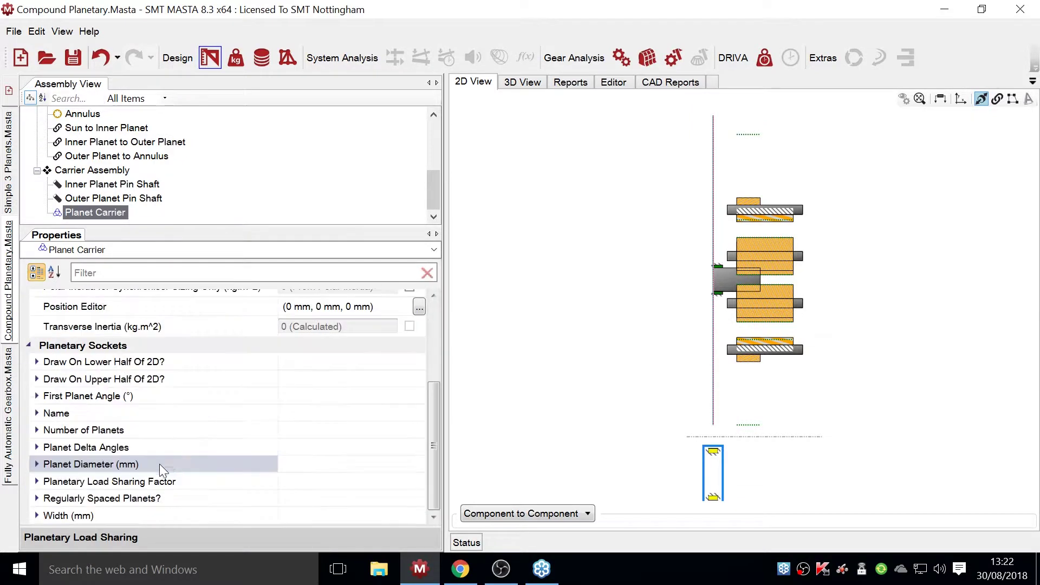
double_click(112, 482)
scroll(162, 492, down, 1)
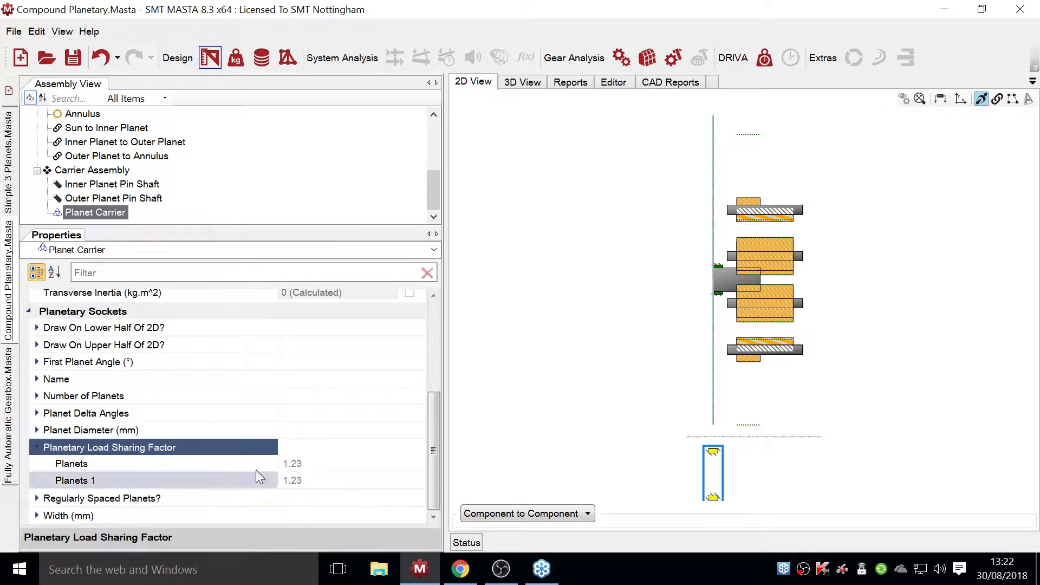
- Try AGMA Application Level 2 for the planetary load sharing, check the load sharing factors, and restore Application Level 1
scroll(297, 482, up, 3)
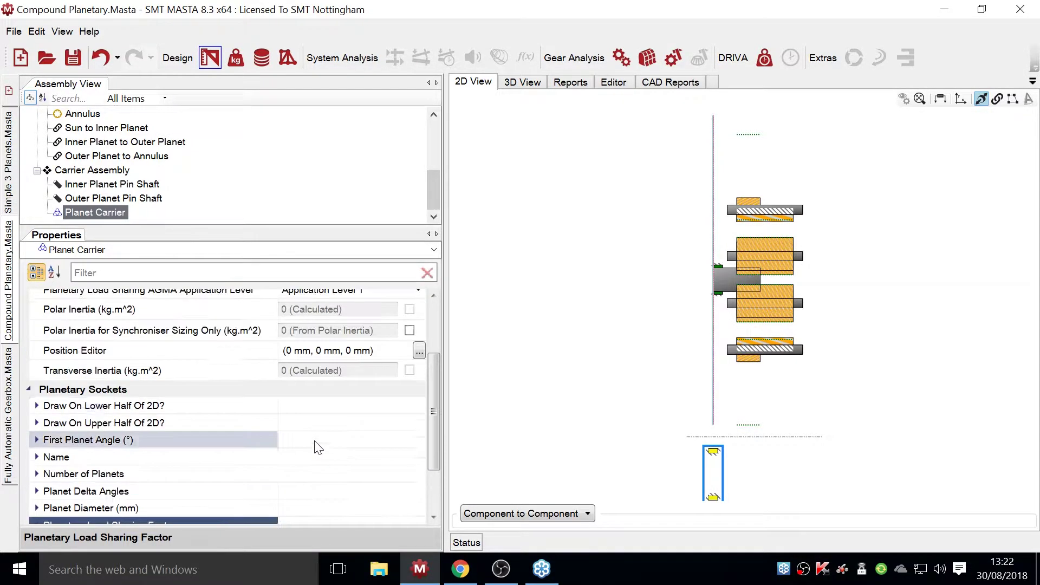
click(327, 334)
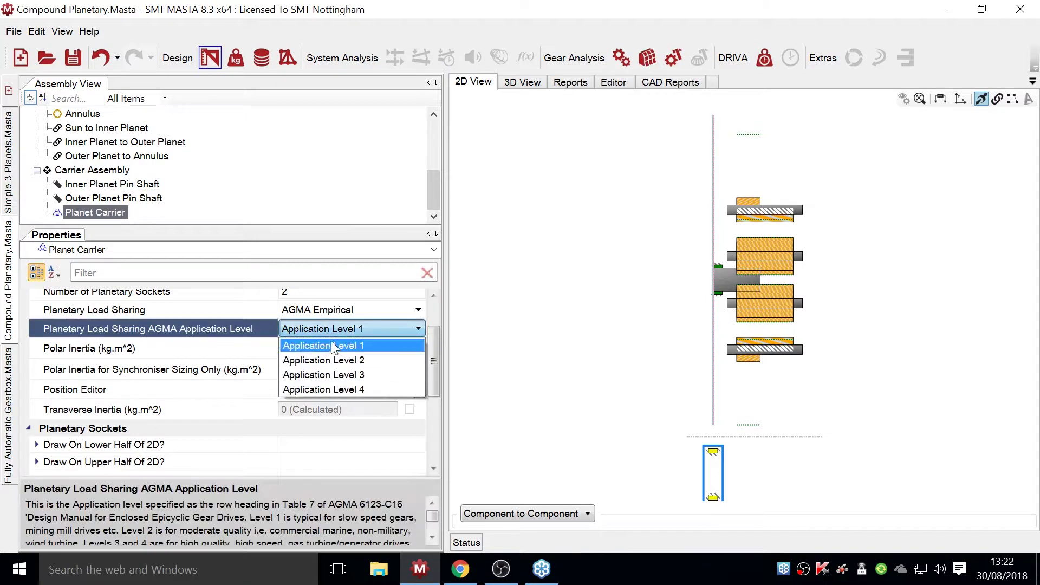
click(336, 357)
scroll(204, 376, down, 4)
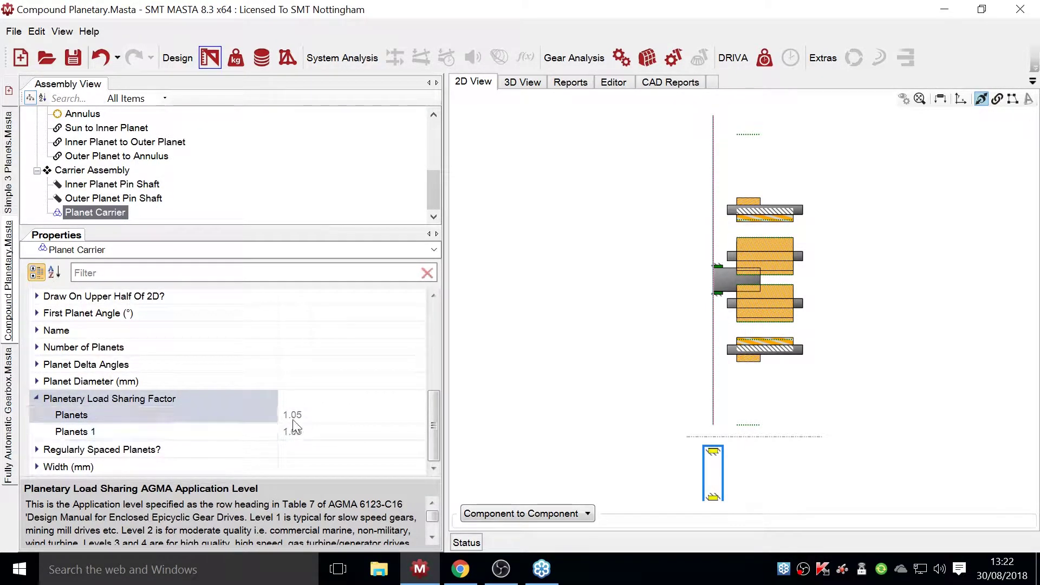
scroll(304, 400, up, 4)
click(320, 360)
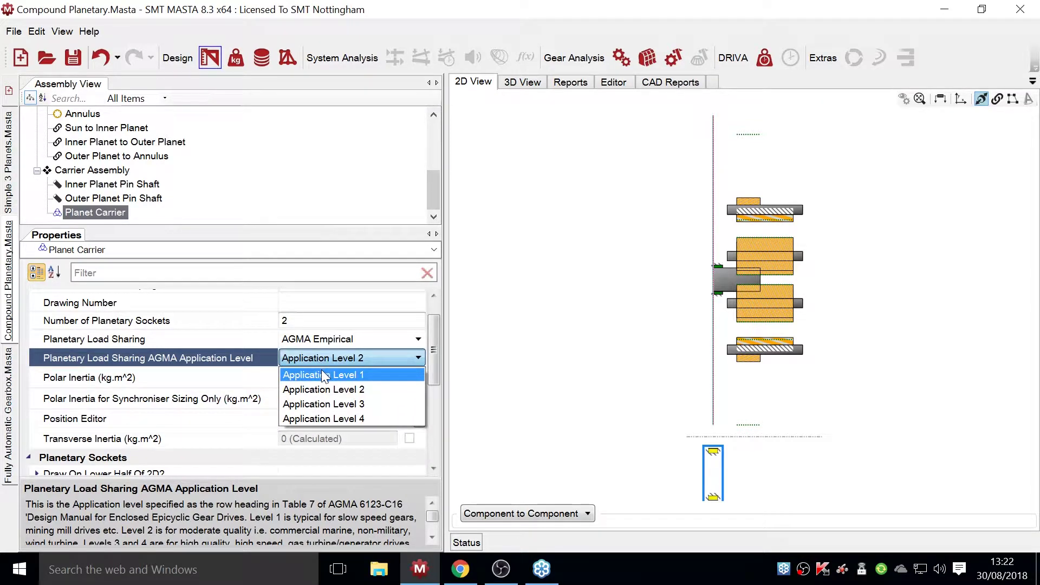
click(320, 369)
key(Up)
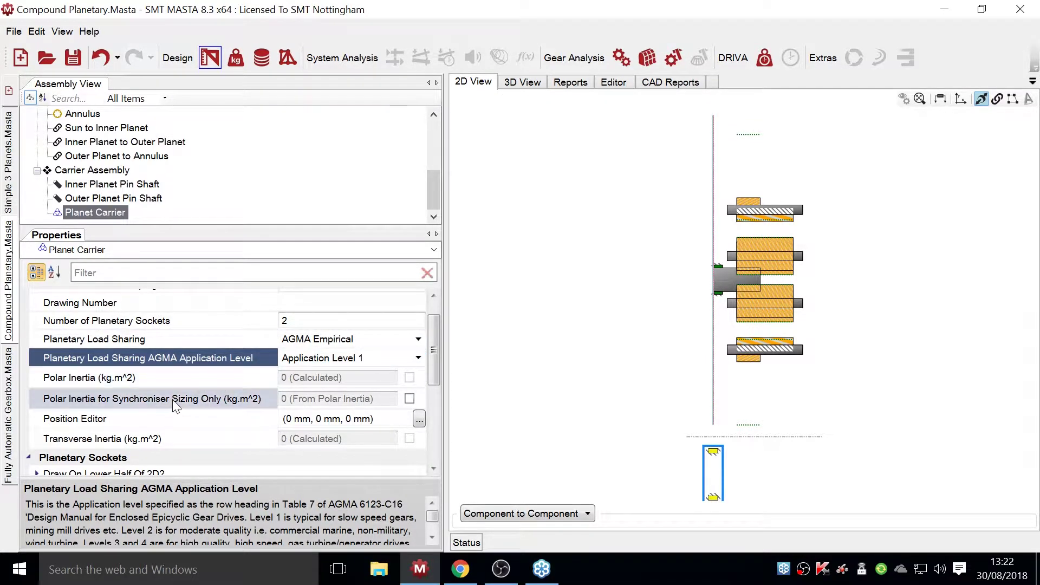
- Examine each planetary socket's settings for drawing on the lower and upper halves of the 2D view and its First Planet Angle
scroll(156, 360, down, 3)
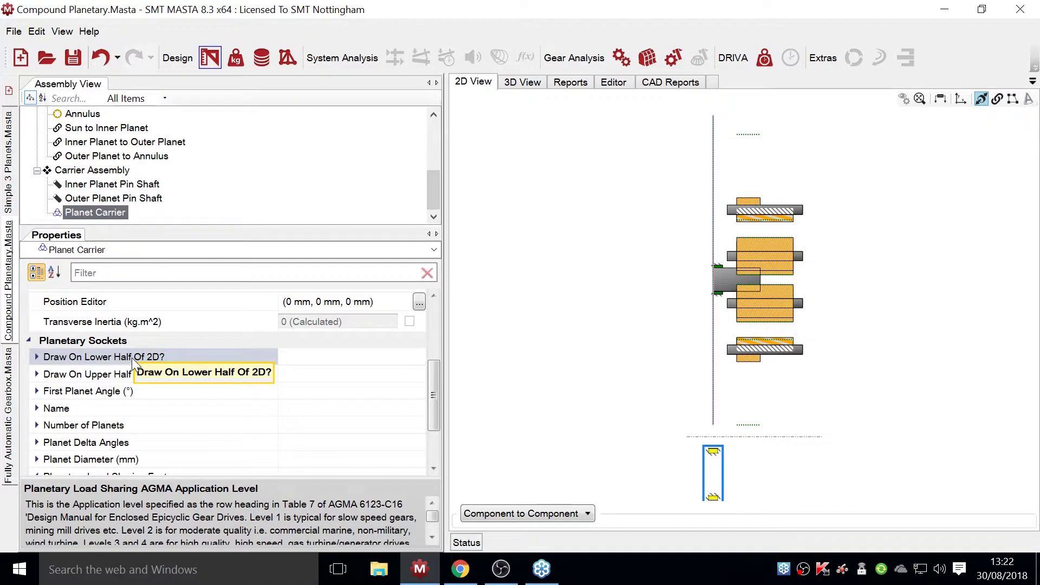
double_click(132, 357)
double_click(138, 419)
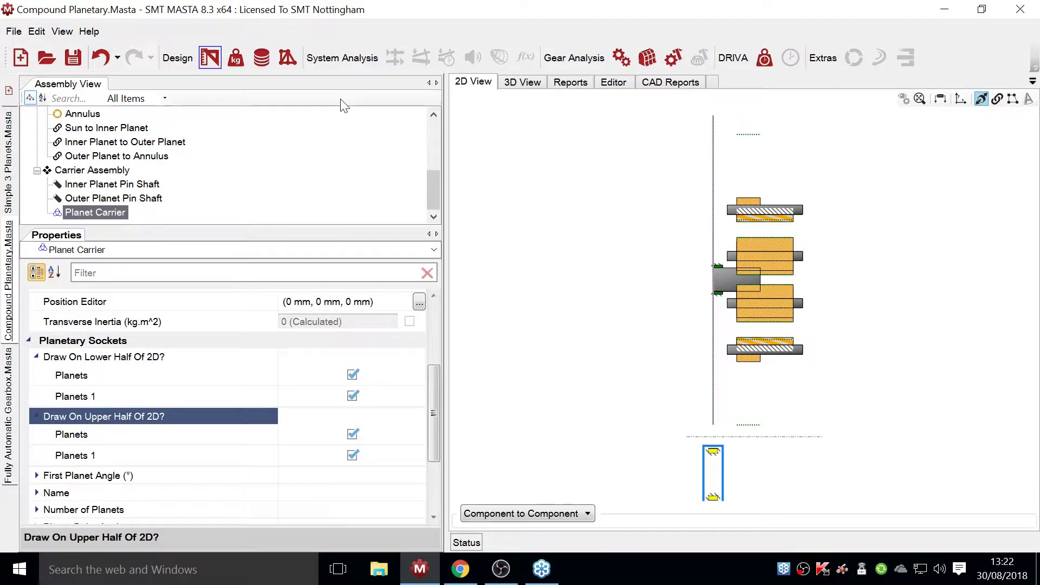
double_click(78, 477)
scroll(101, 457, down, 1)
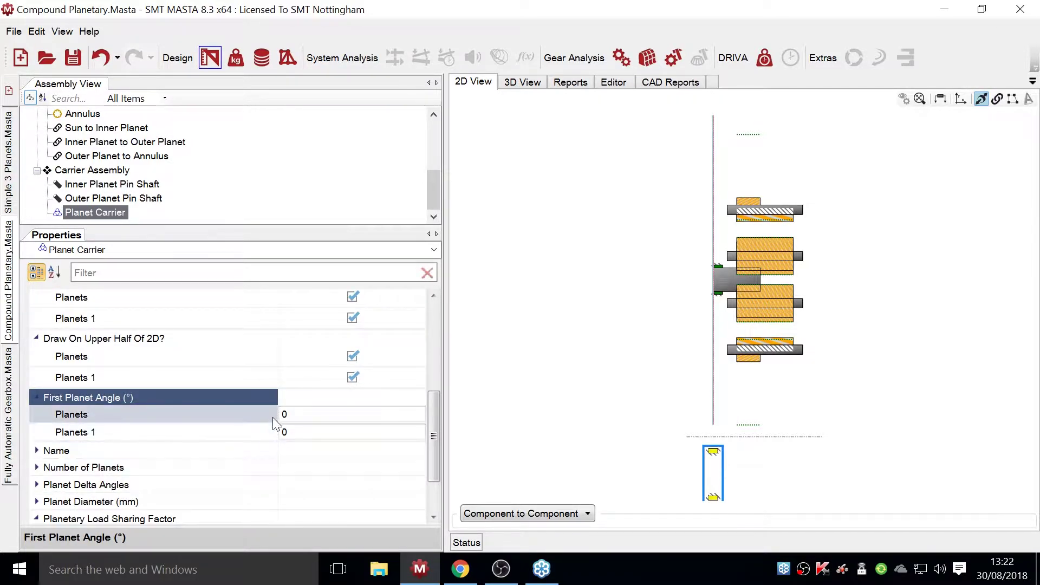
- Rename the Planet Carrier's first planetary socket Inner Planets and its second socket Outer Planets
double_click(171, 453)
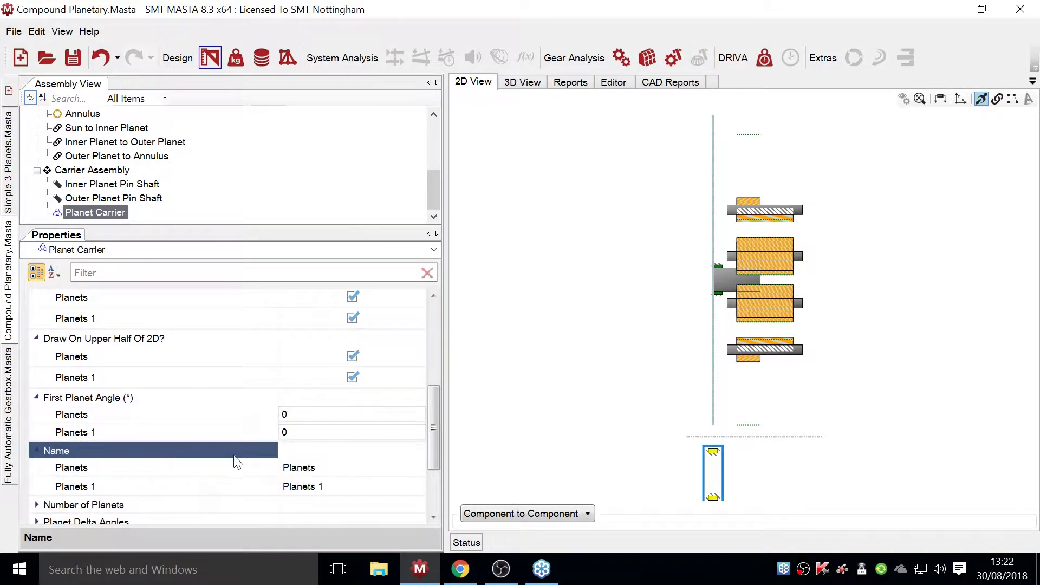
click(281, 468)
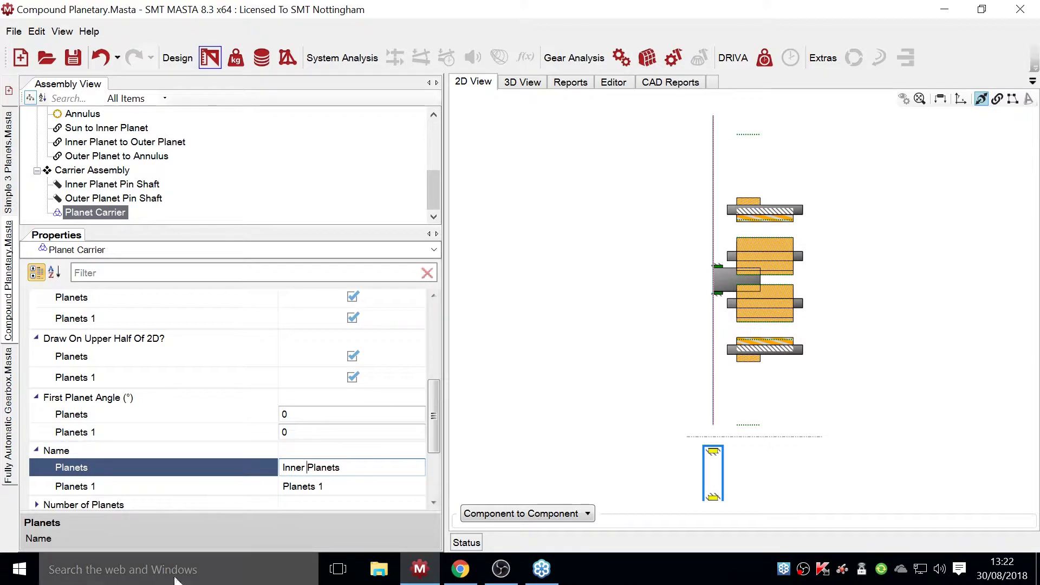
key(Return)
click(343, 486)
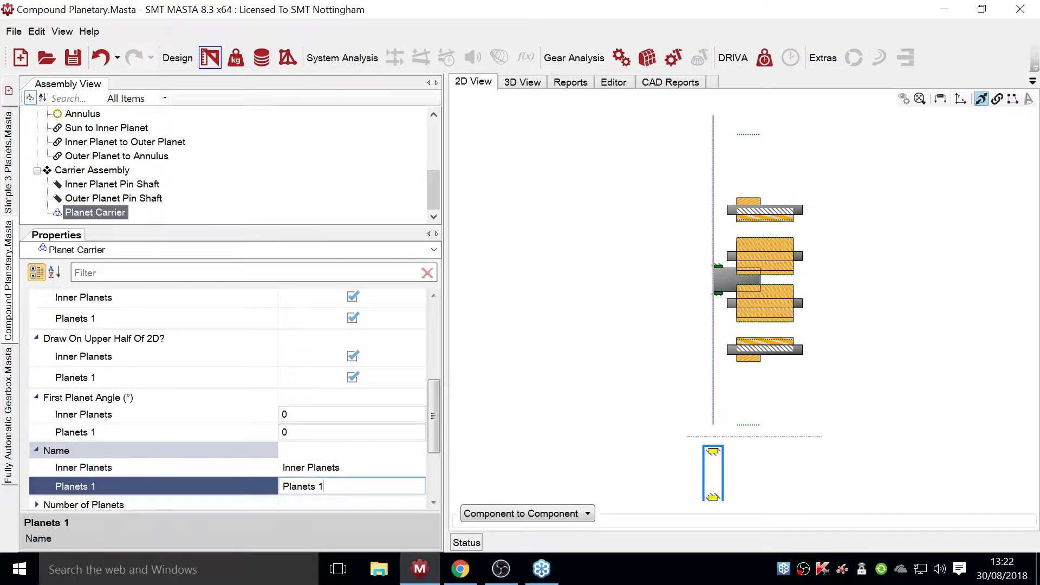
key(BackSpace)
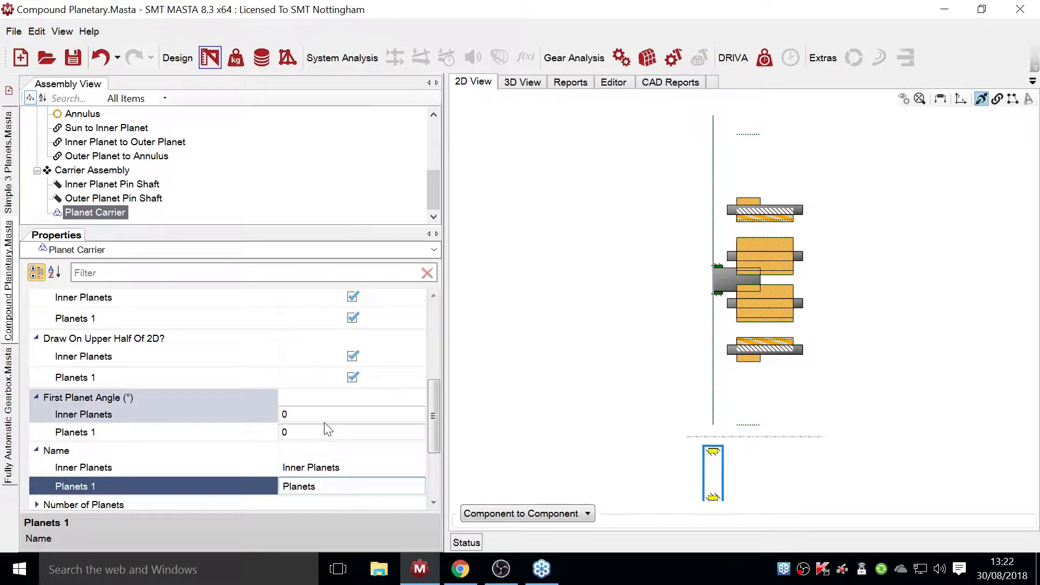
key(Home)
text(PC)
key(BackSpace)
key(BackSpace)
text(Outer)
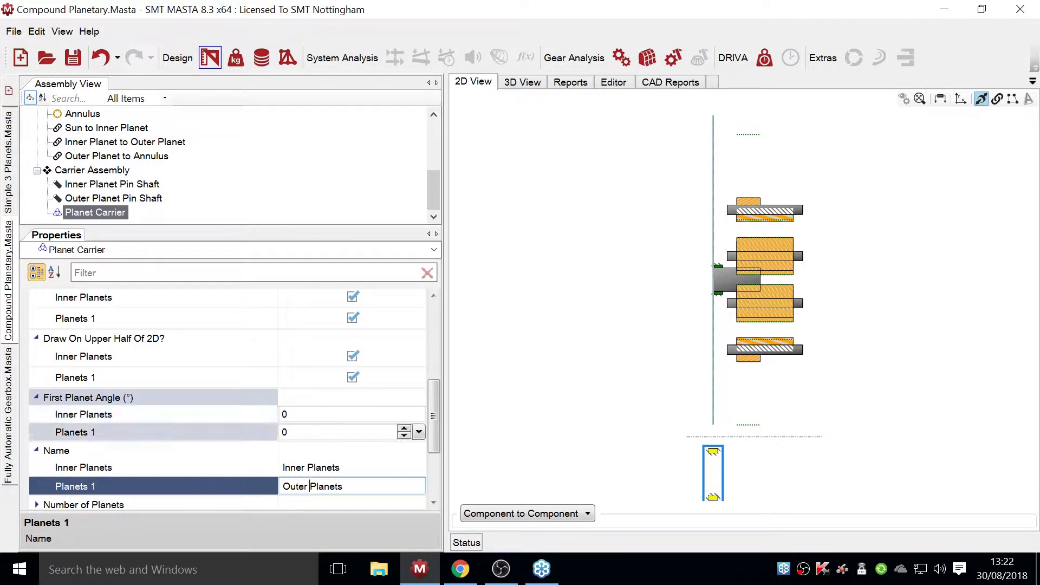
- Examine the Number of Planets for both sockets and the Planet Delta Angles of the Inner Planets socket
scroll(271, 429, down, 1)
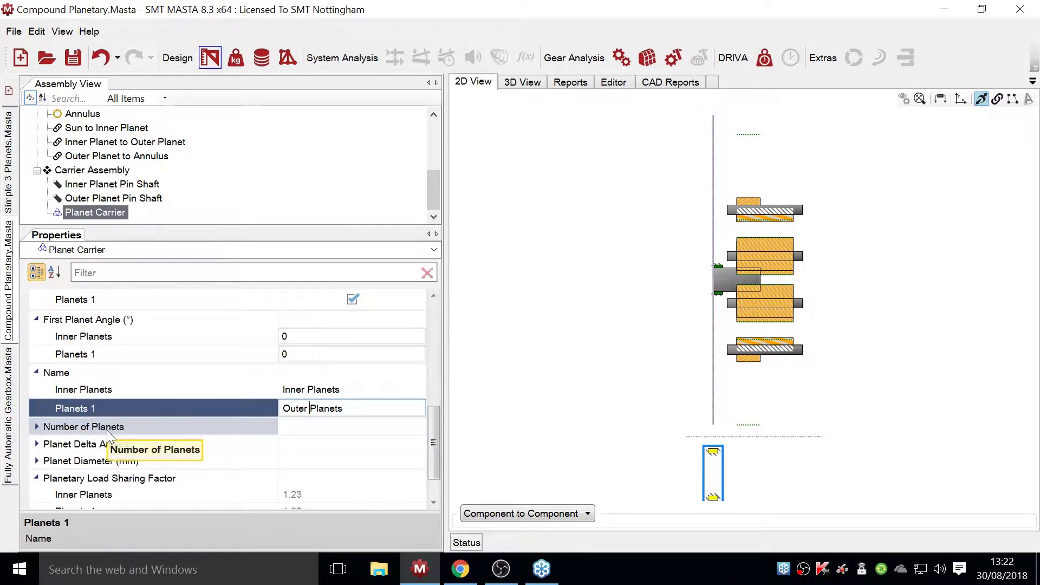
double_click(70, 428)
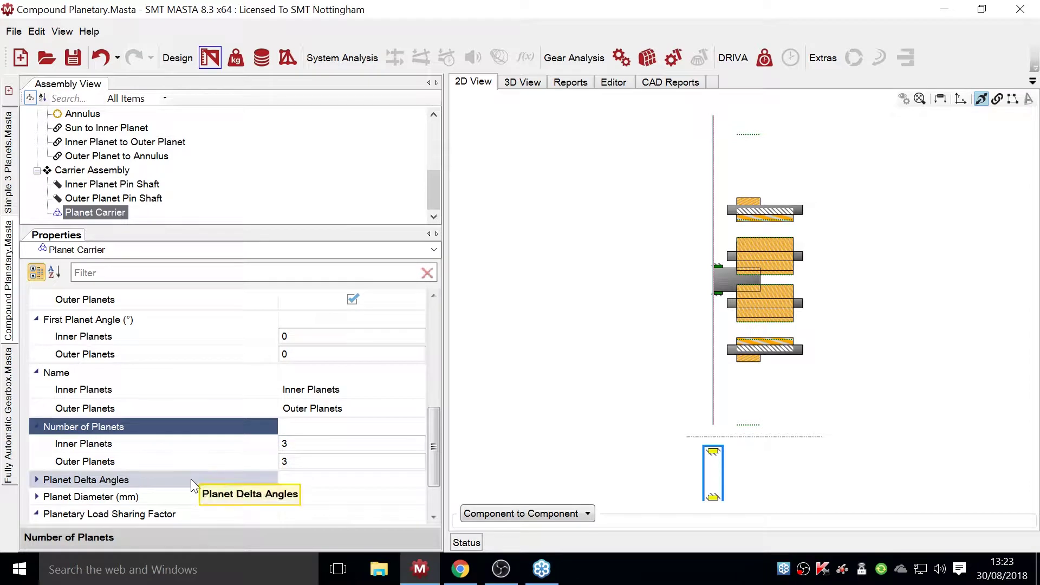
double_click(147, 479)
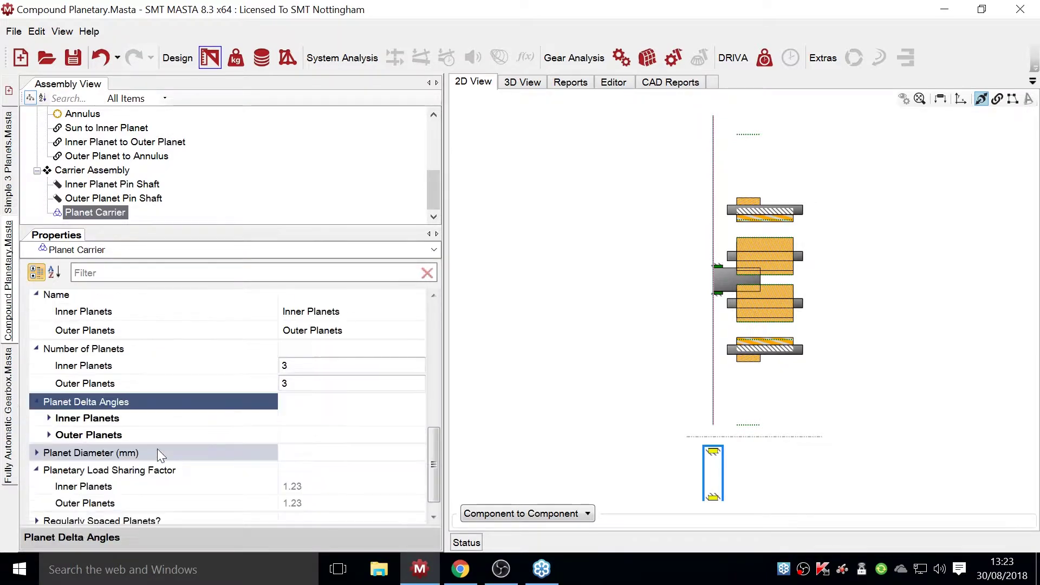
double_click(108, 419)
double_click(126, 434)
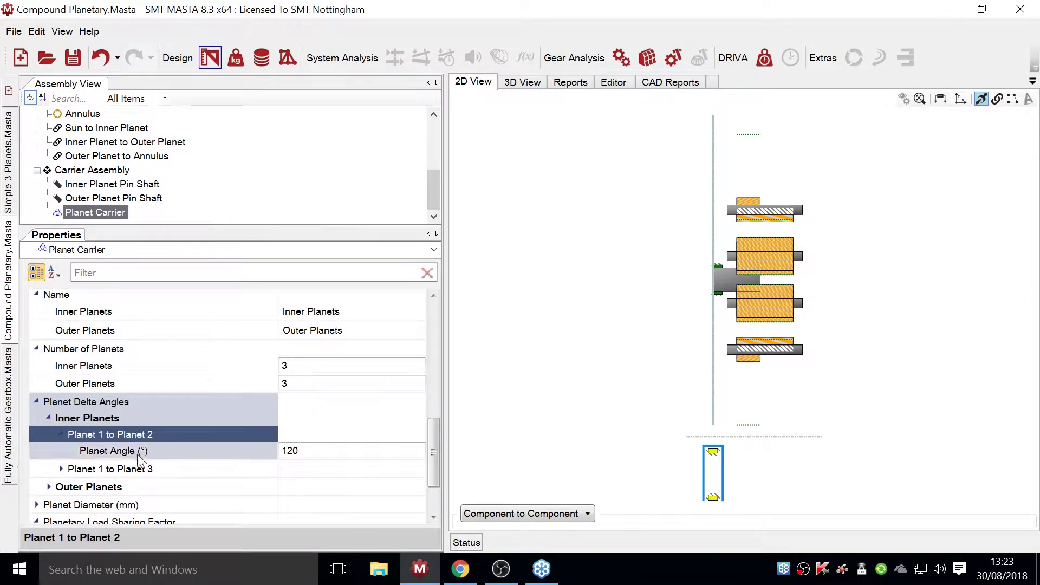
double_click(142, 469)
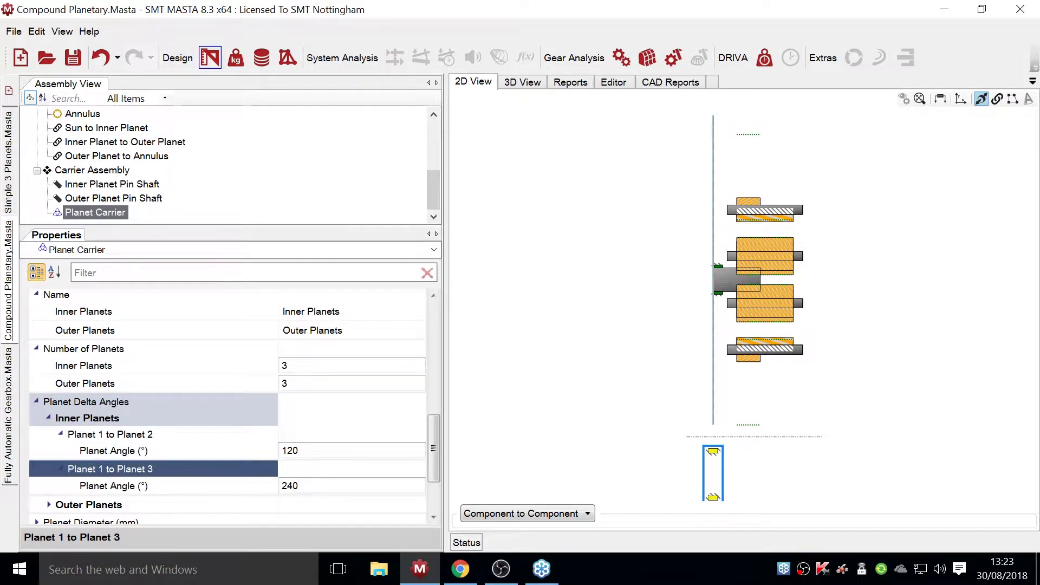
click(338, 483)
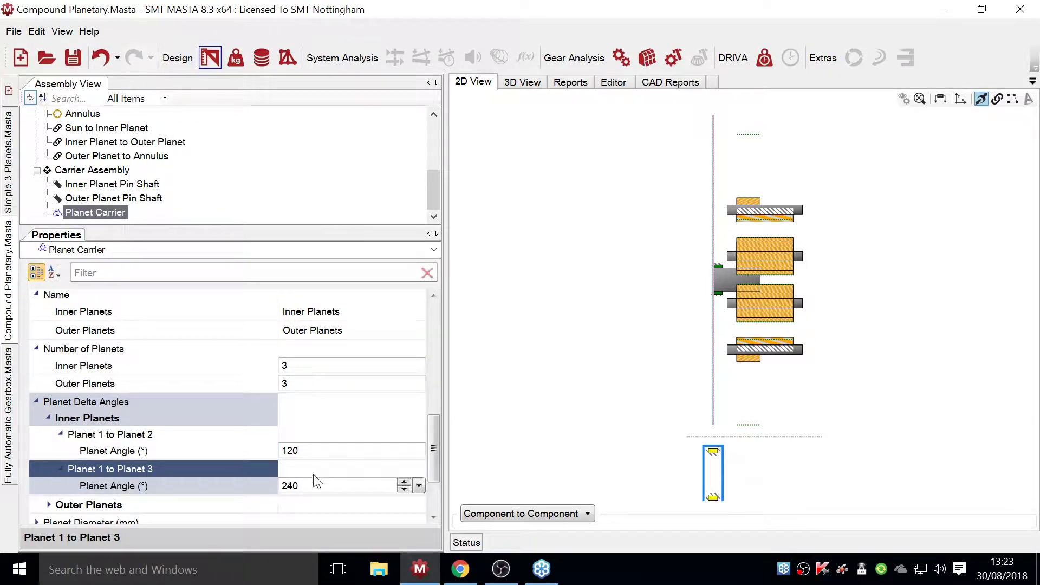
double_click(107, 418)
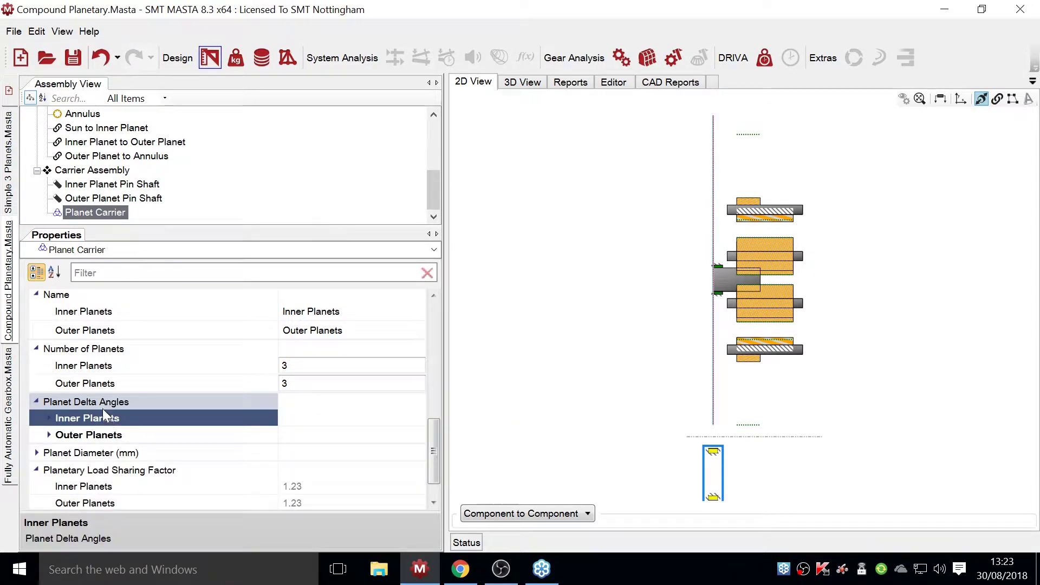
- Examine the Planet Diameter, Regularly Spaced Planets and Width settings of both planetary sockets
double_click(115, 453)
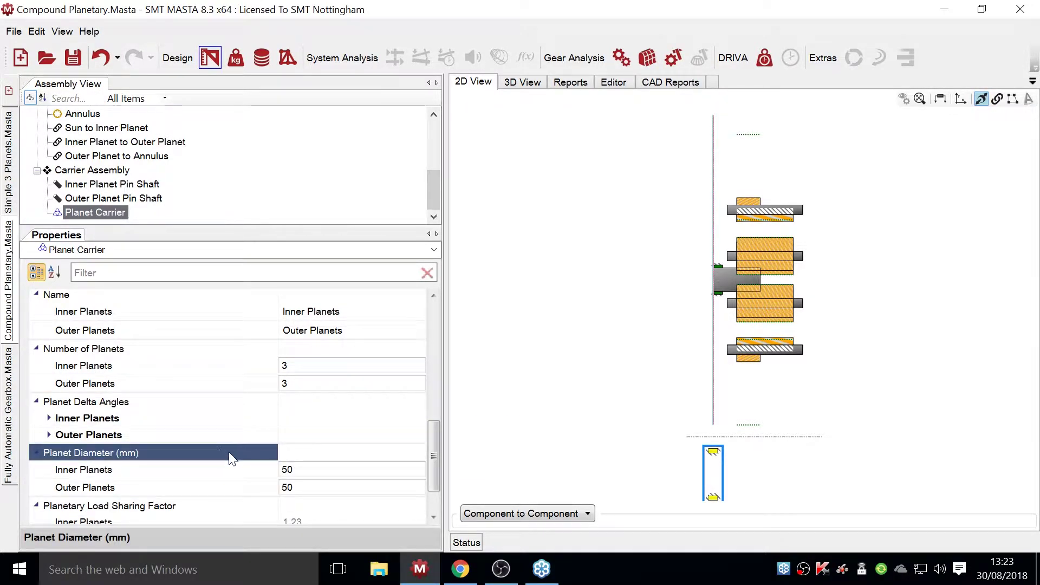
scroll(233, 452, down, 1)
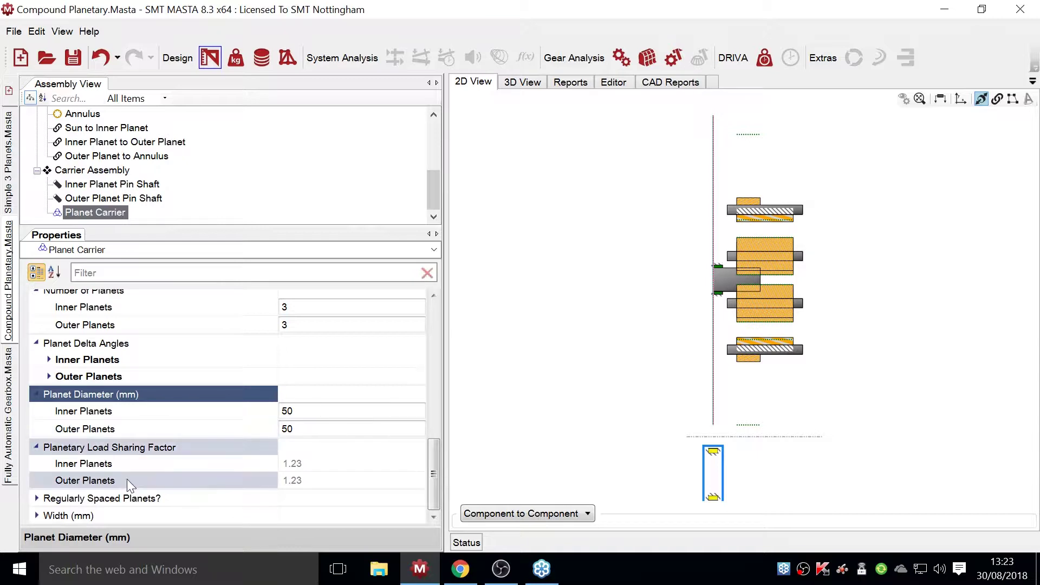
double_click(139, 500)
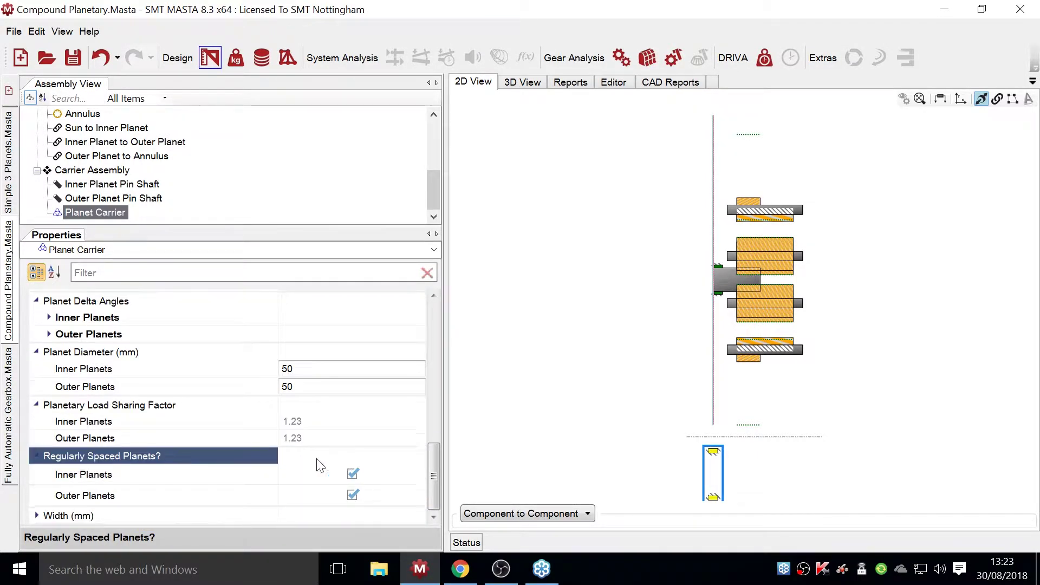
click(106, 515)
double_click(106, 515)
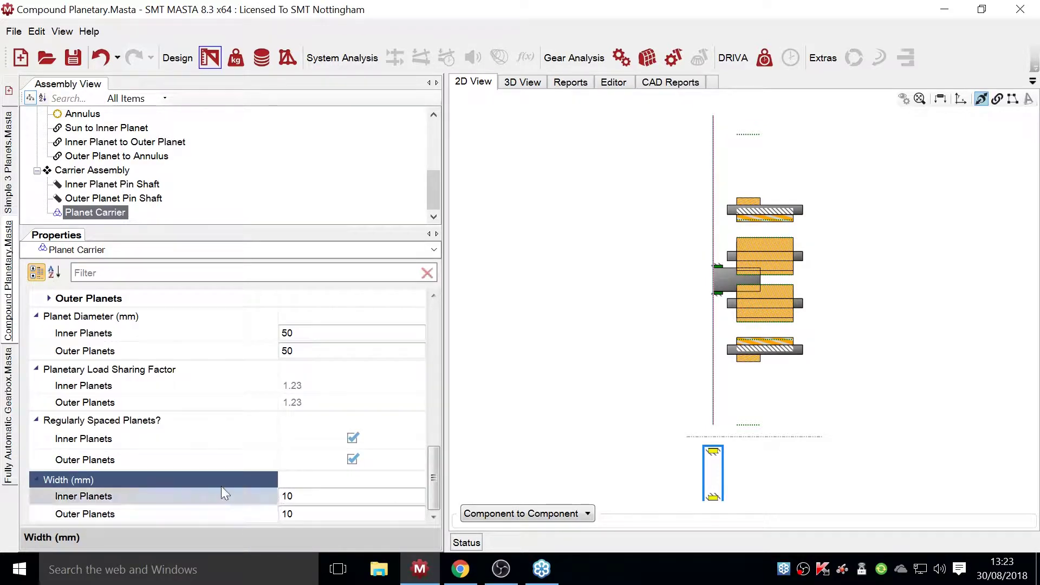
scroll(203, 469, up, 5)
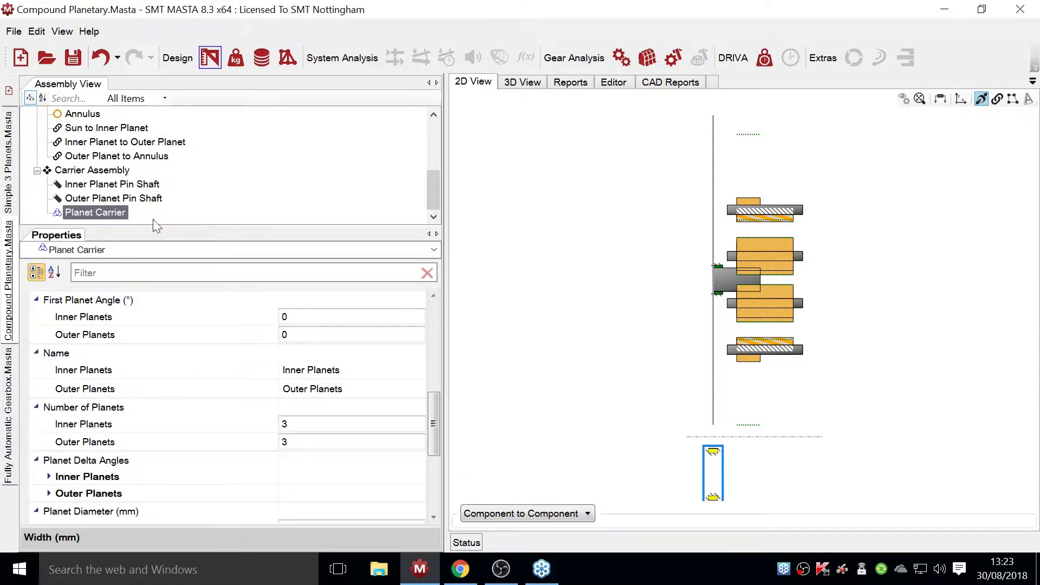
- Connect the Inner and Outer Planet Pin Shafts to the Planet Carrier as pin shafts, using the Inner Planets and Outer Planets sockets respectively
click(997, 100)
drag(111, 216, 124, 186)
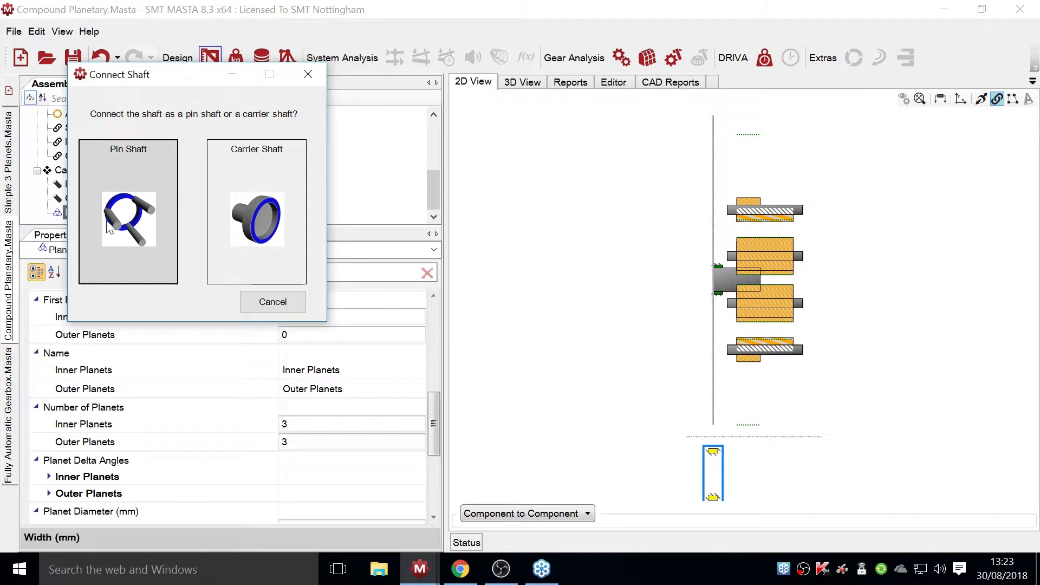
click(139, 226)
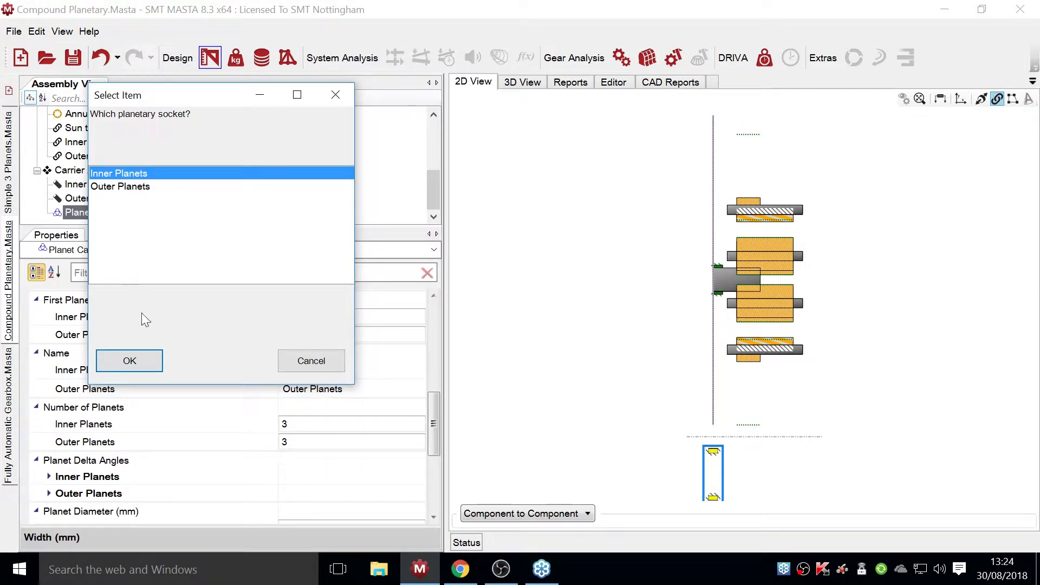
click(130, 358)
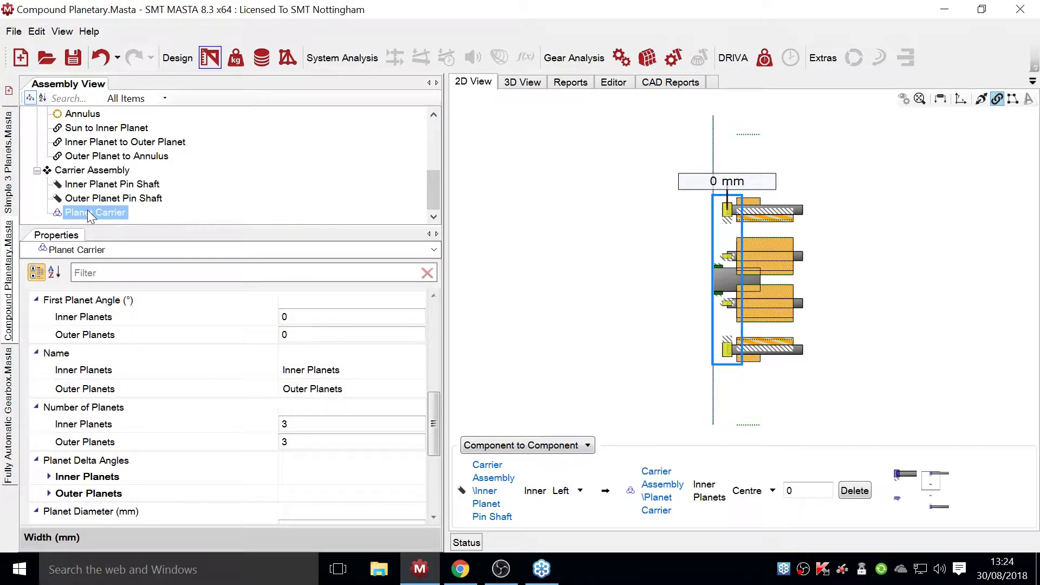
drag(106, 221, 97, 199)
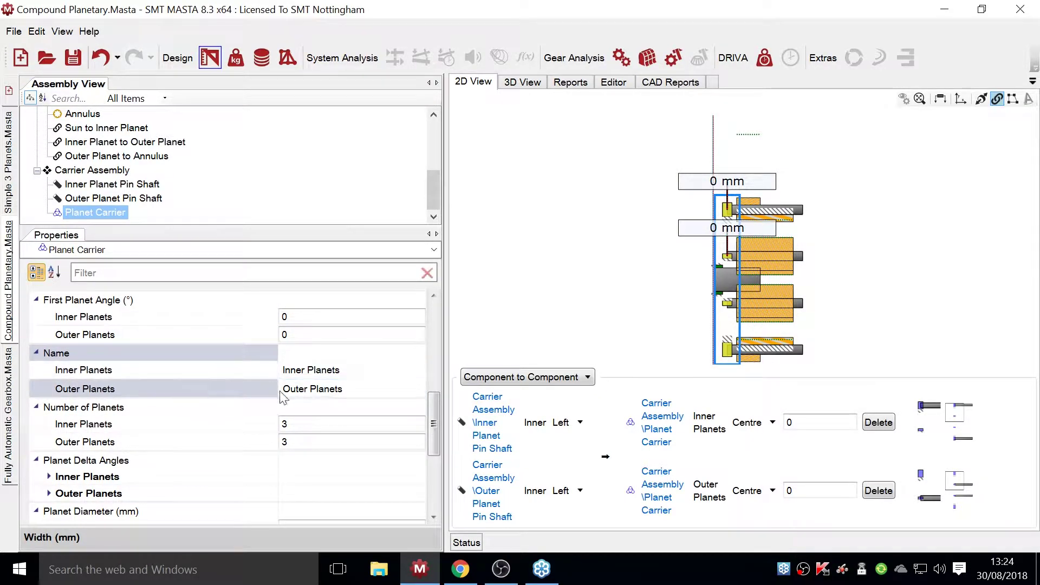
click(320, 388)
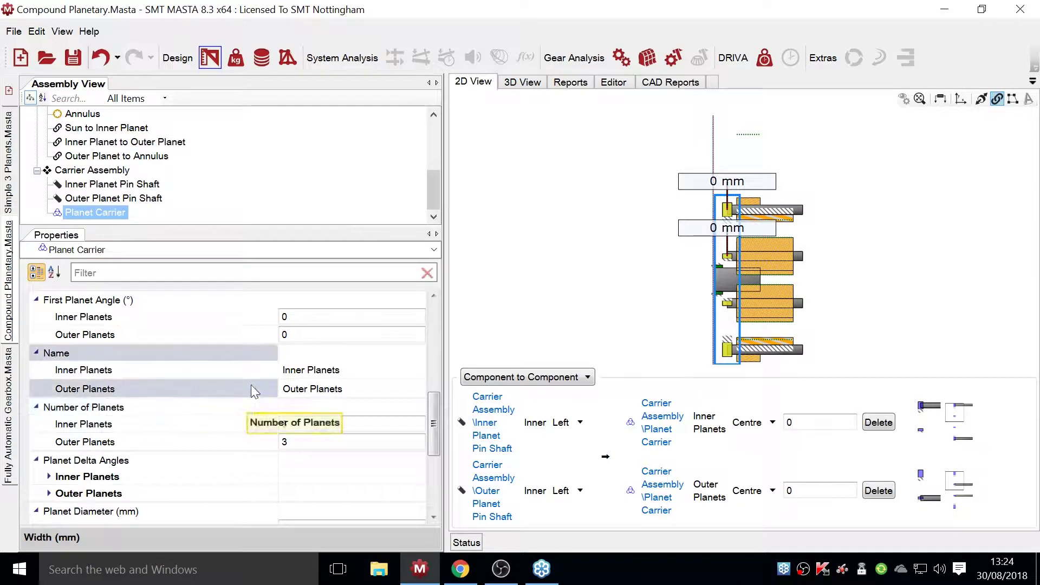
- Set the Planet Carrier's Planet Diameter to 75 mm for Inner Planets and 93.75 mm for Outer Planets
scroll(191, 386, down, 4)
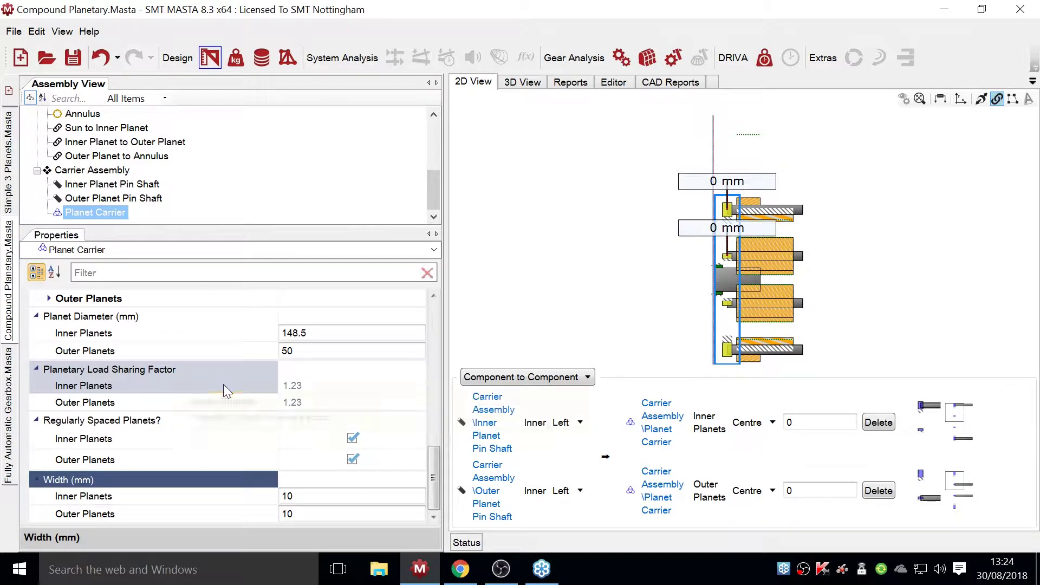
click(317, 333)
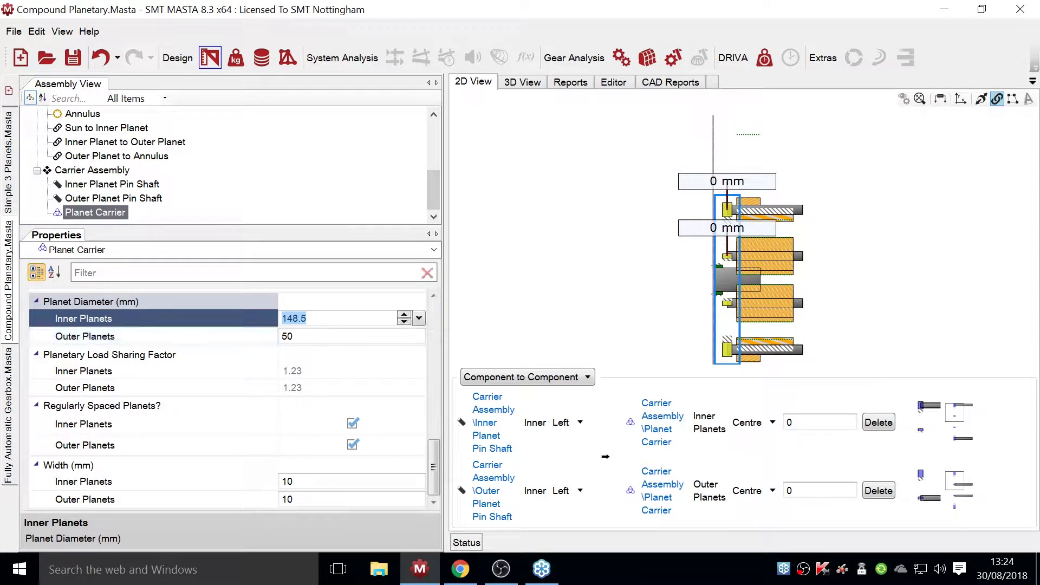
text(75)
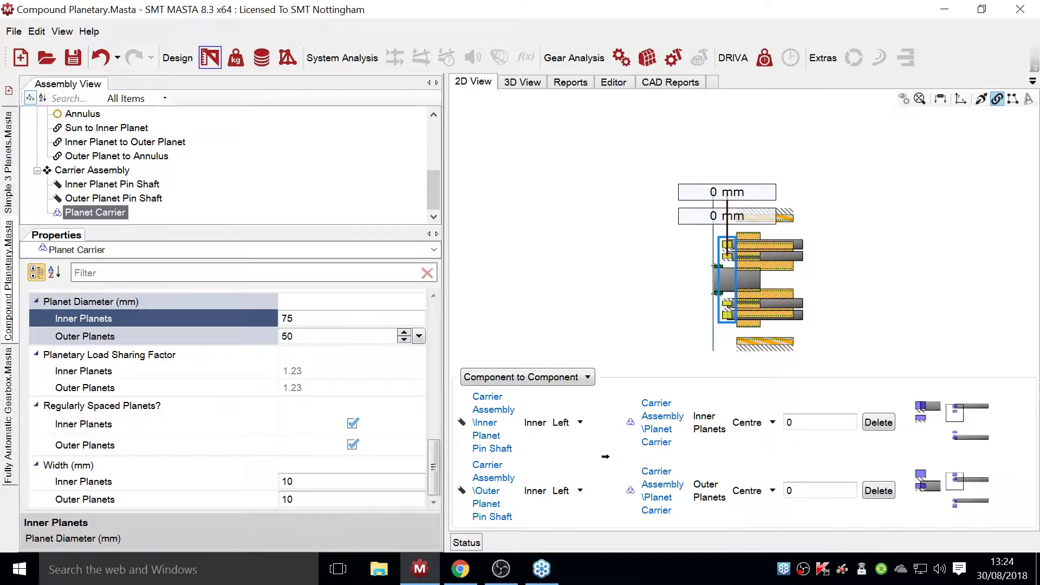
click(329, 336)
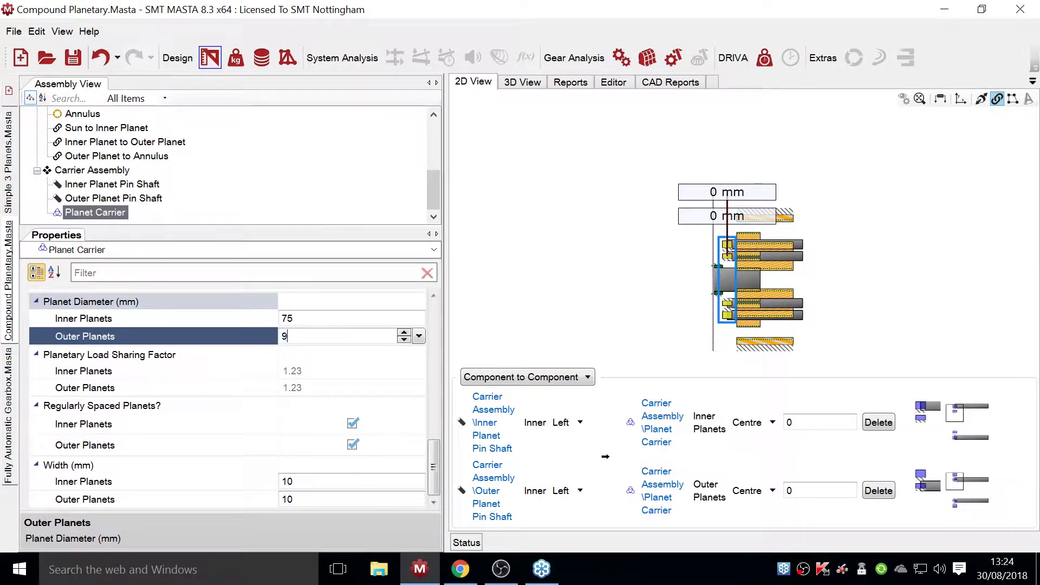
text(93.75)
key(Return)
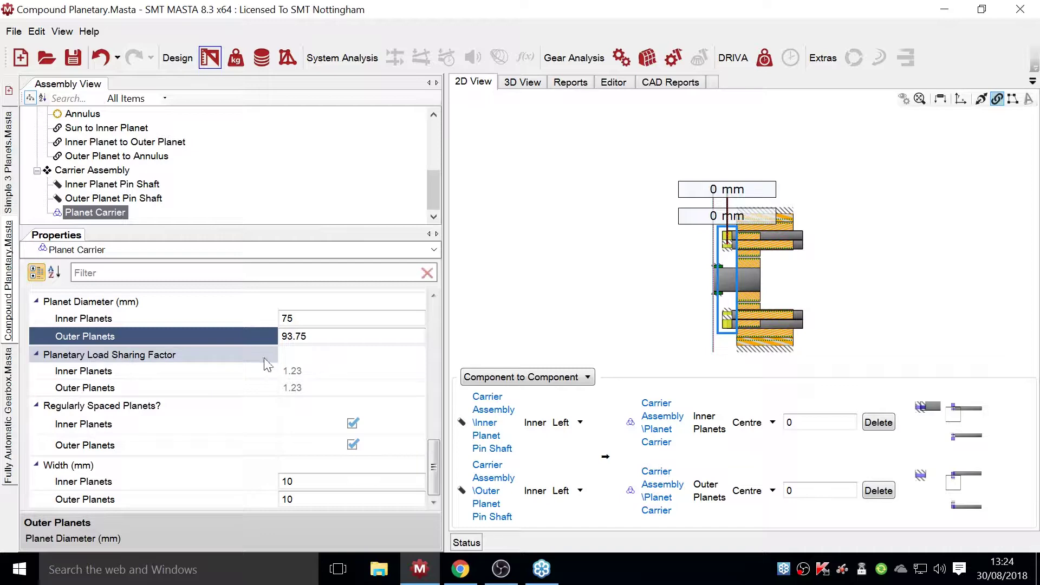
- Collapse the Planet Carrier's planetary socket property groups from Number of Planets through Width
scroll(206, 376, up, 2)
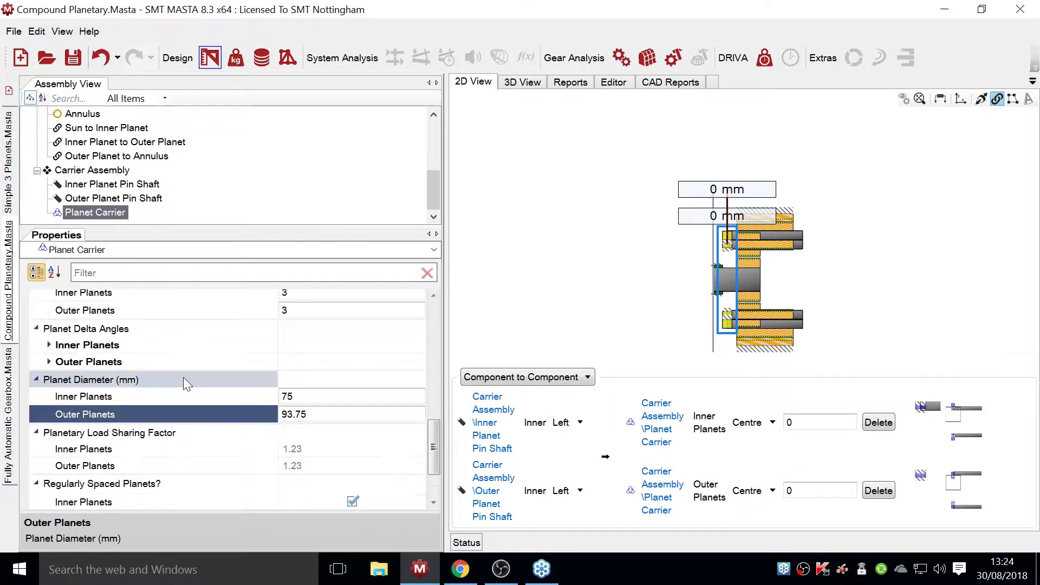
scroll(179, 378, up, 2)
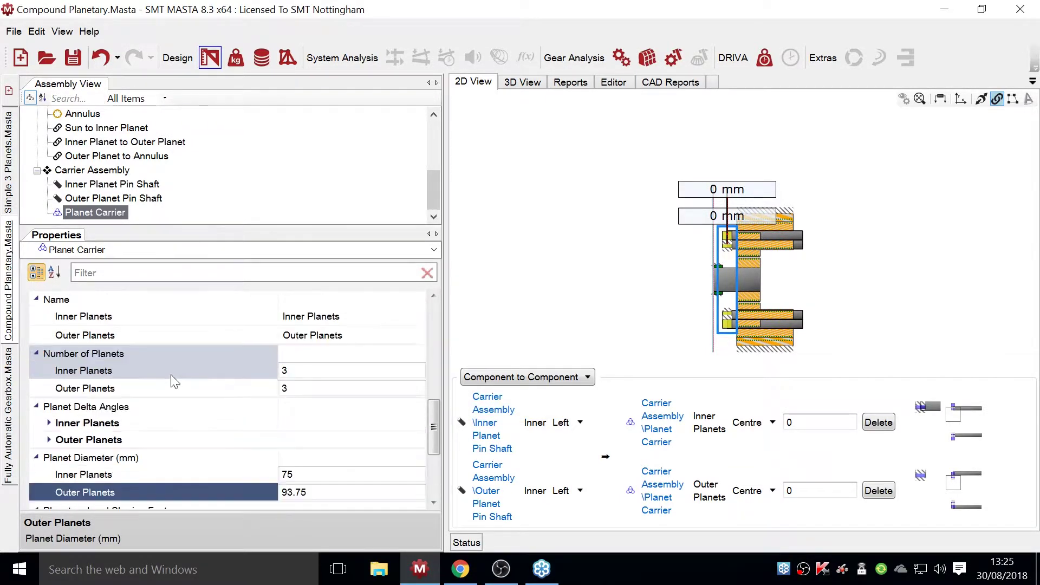
double_click(97, 428)
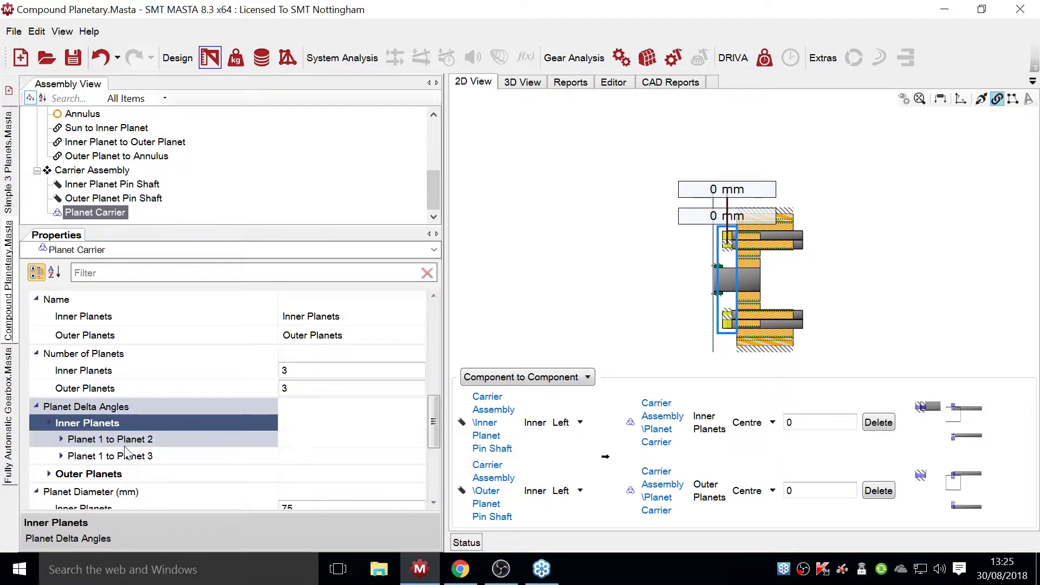
double_click(116, 425)
click(37, 407)
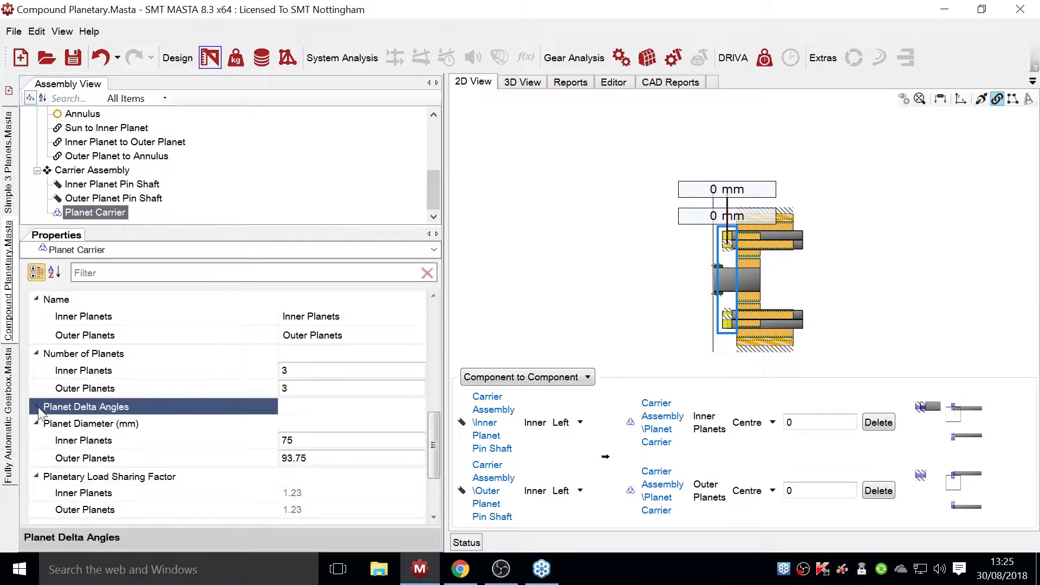
click(37, 423)
click(37, 440)
click(37, 457)
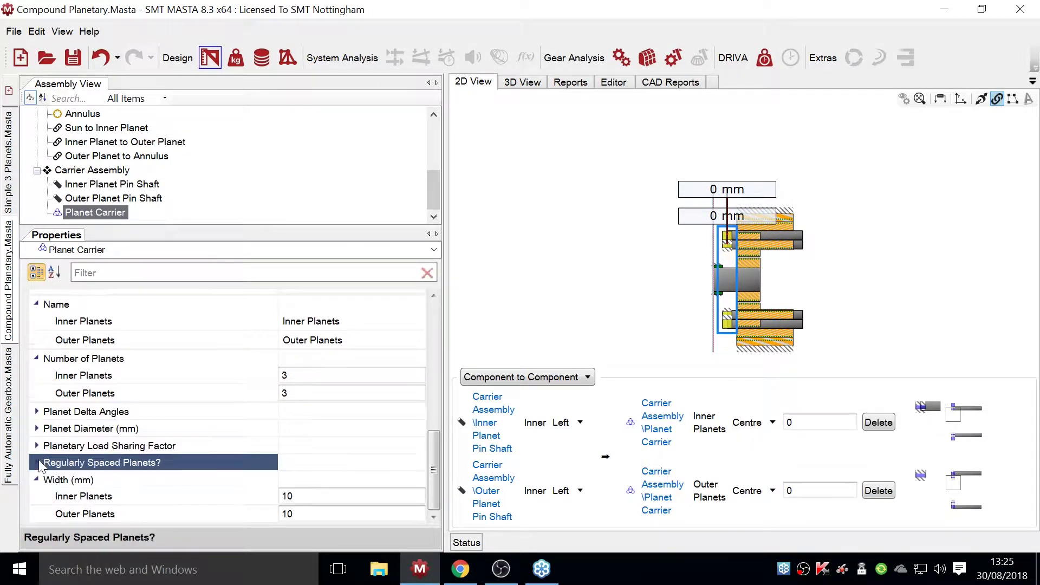
click(37, 480)
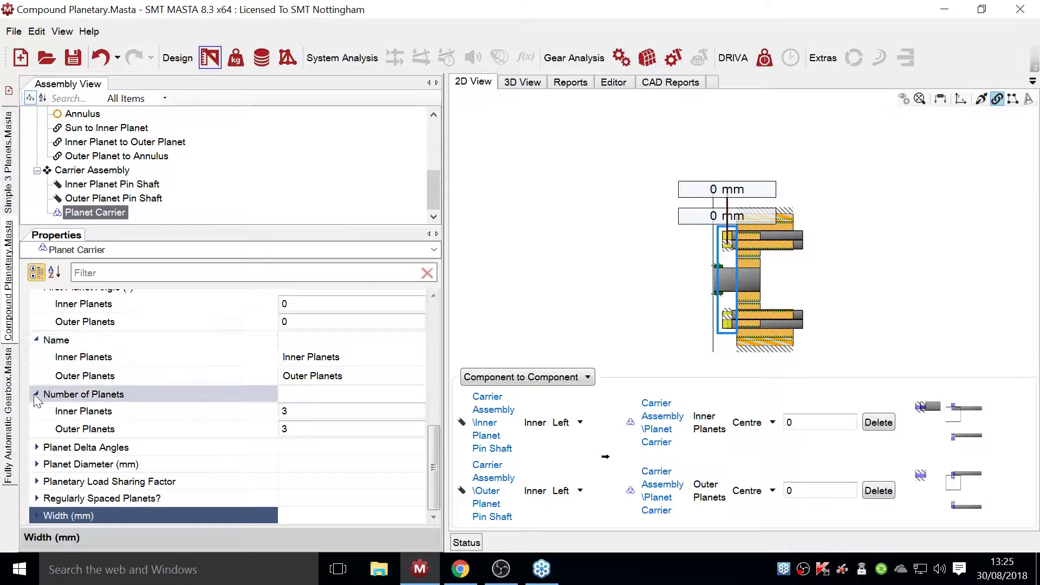
double_click(81, 394)
- Set the First Planet Angle of the Outer Planets socket to 40°
scroll(80, 354, up, 1)
click(256, 377)
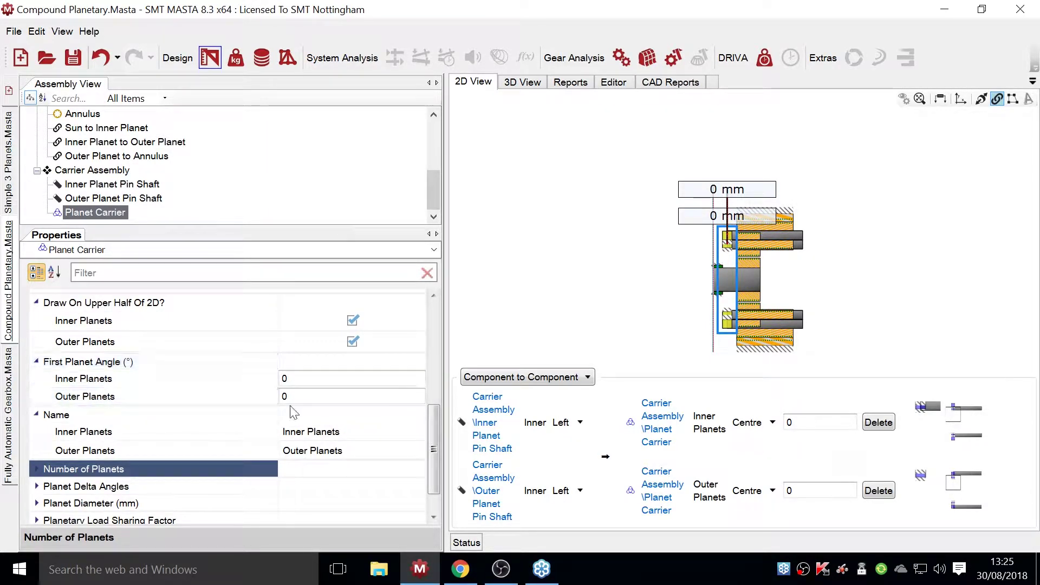
key(Tab)
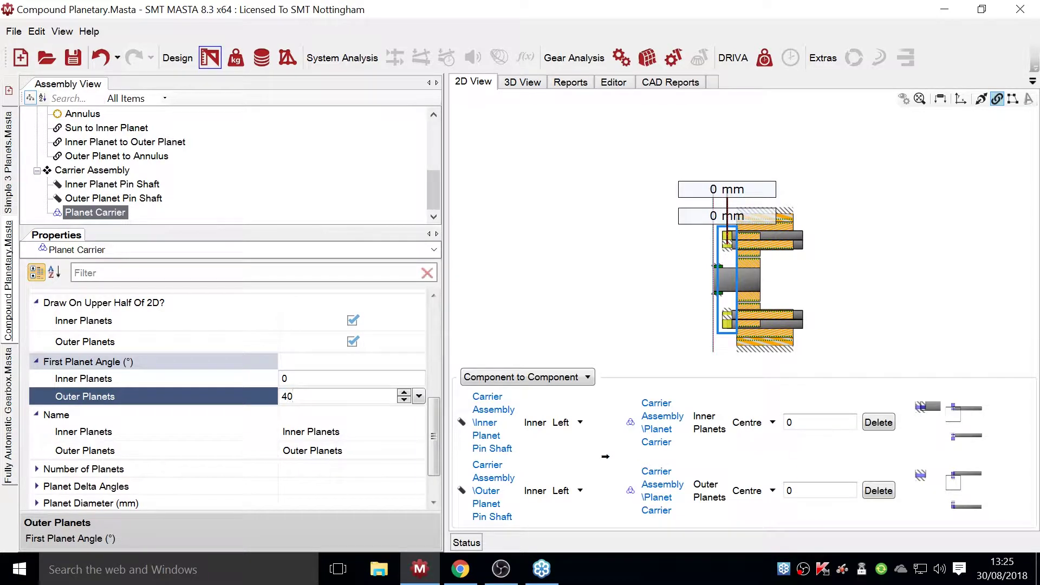
text(40)
key(Return)
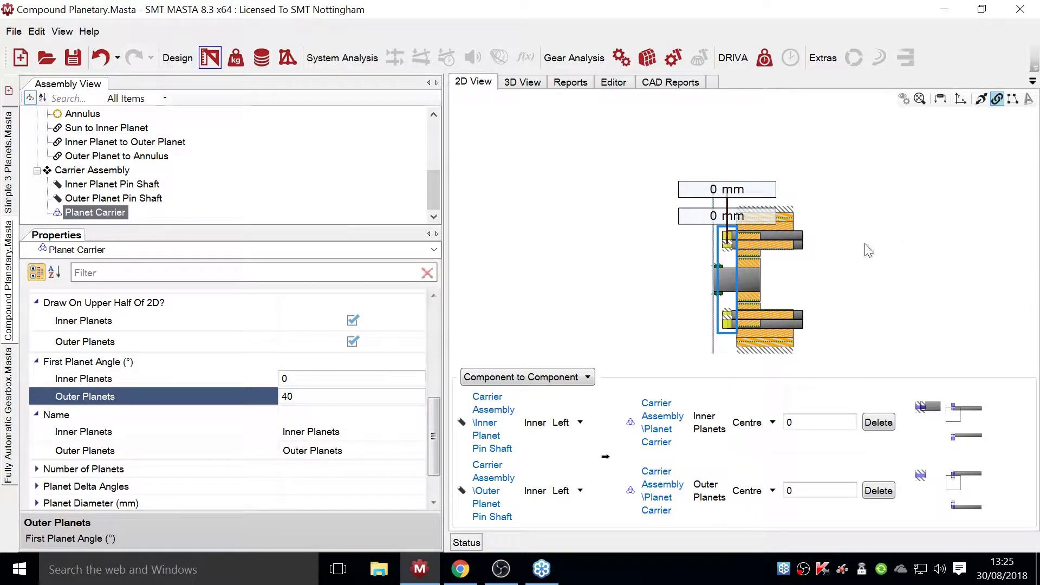
- Clear the selection and enlarge the 2D drawing area to examine the overlapping inner and outer planets
click(512, 301)
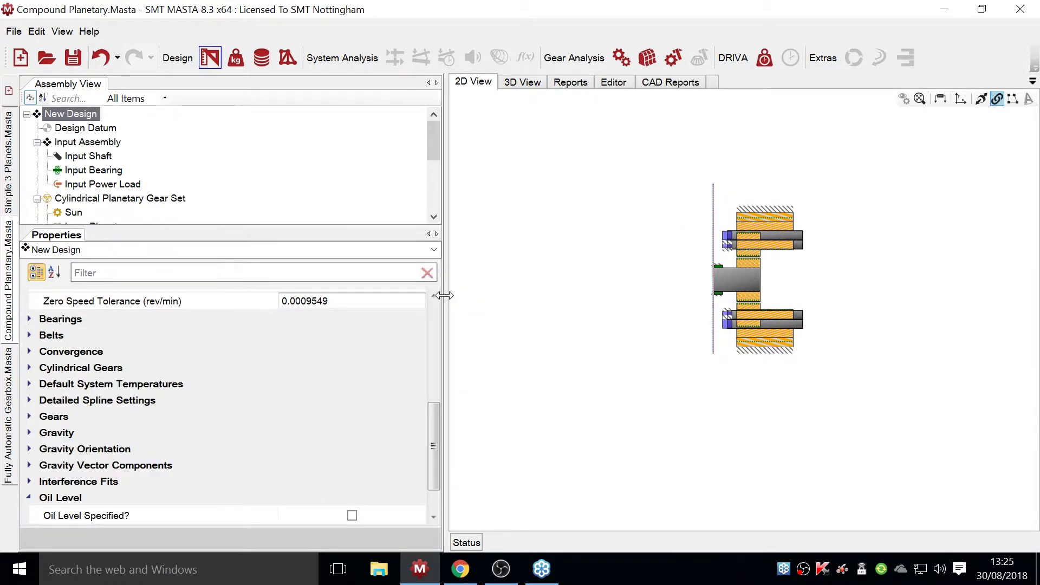
drag(443, 295, 340, 298)
scroll(684, 301, up, 4)
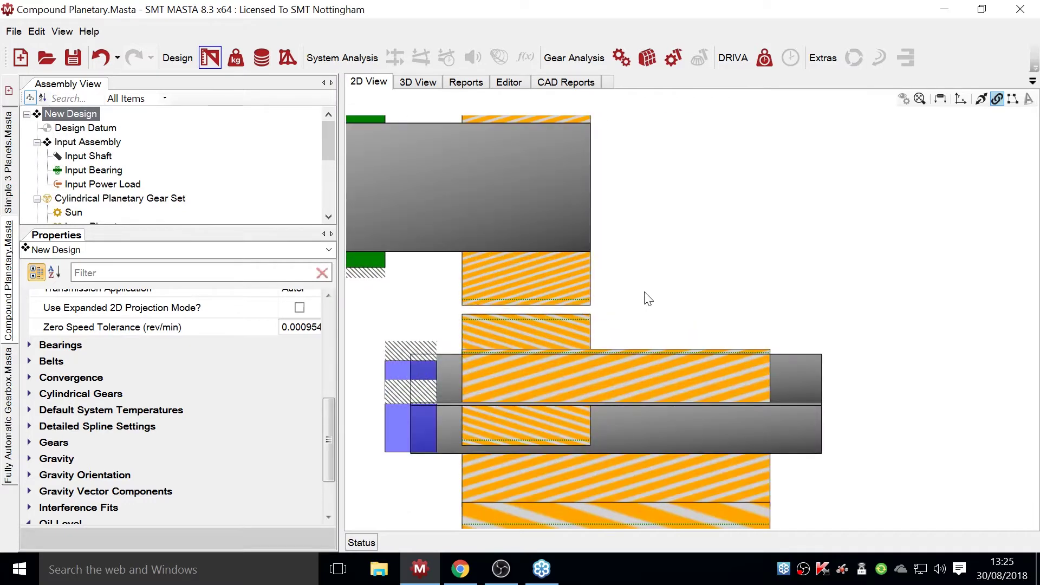
scroll(759, 296, down, 2)
scroll(785, 314, down, 1)
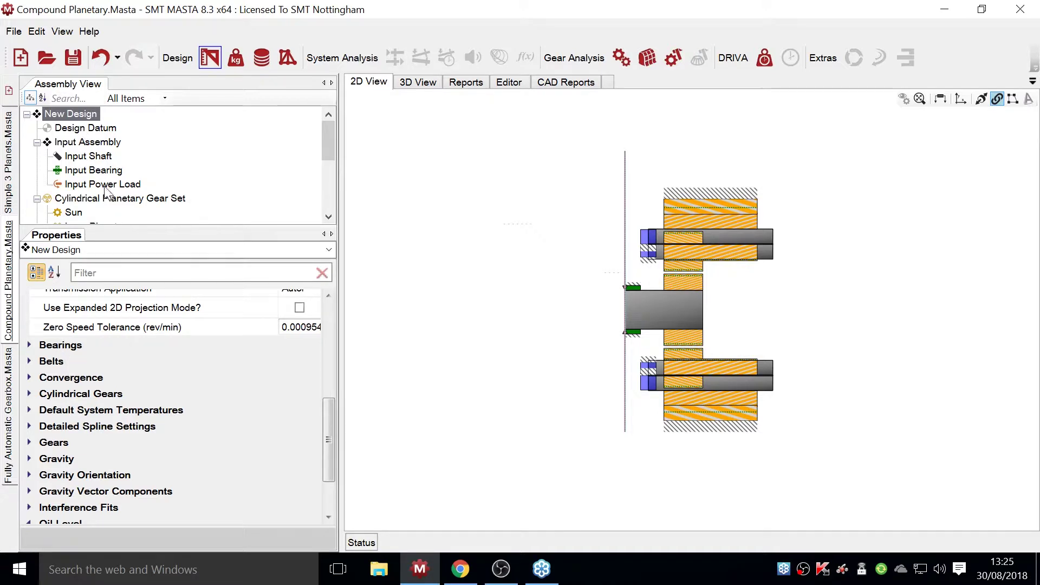
- Turn off 2D drawing of the Planet Carrier's Inner Planets on the lower half and Outer Planets on the upper half
scroll(87, 174, down, 4)
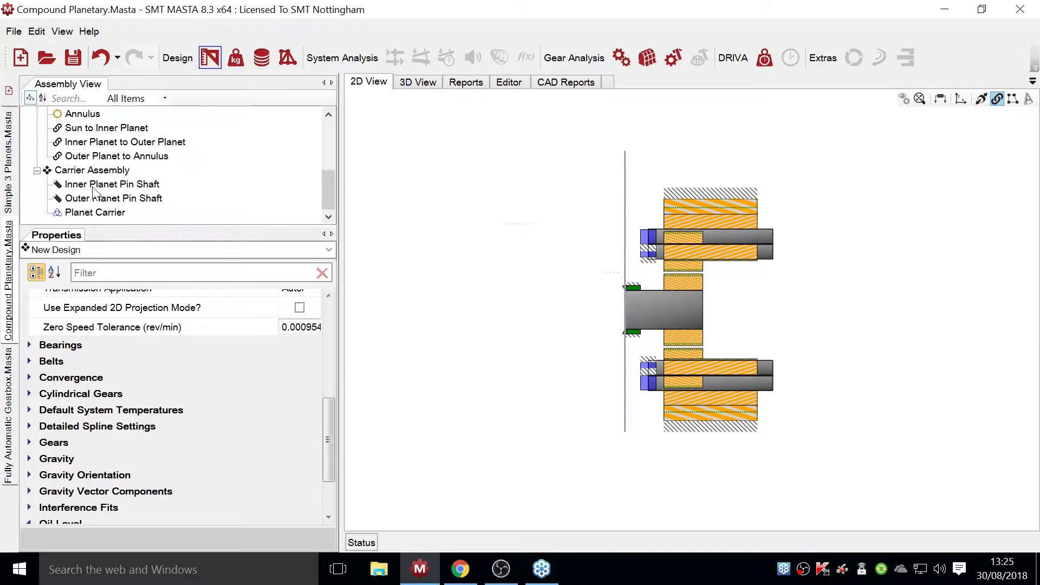
click(93, 211)
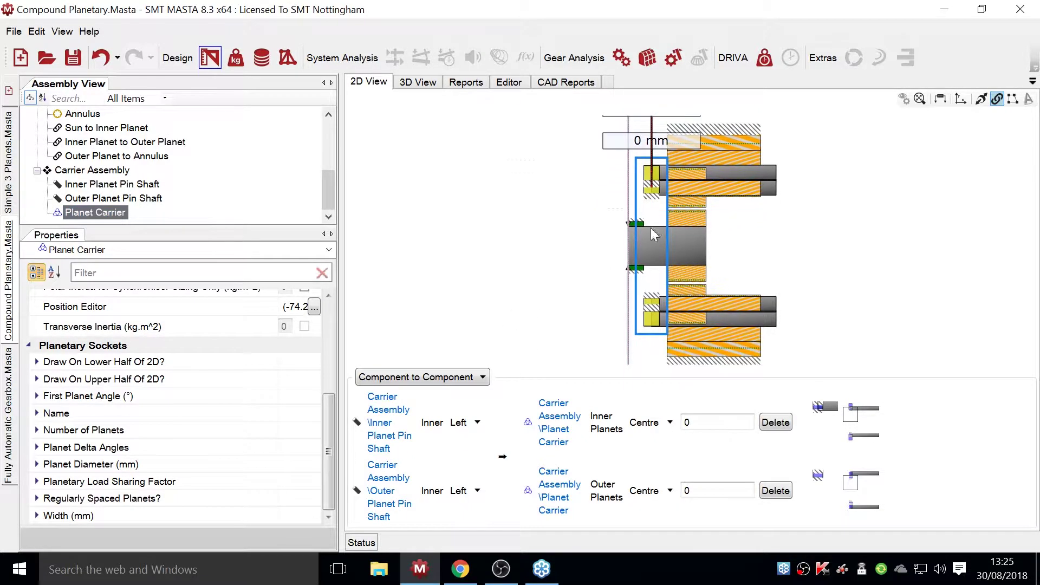
click(1008, 137)
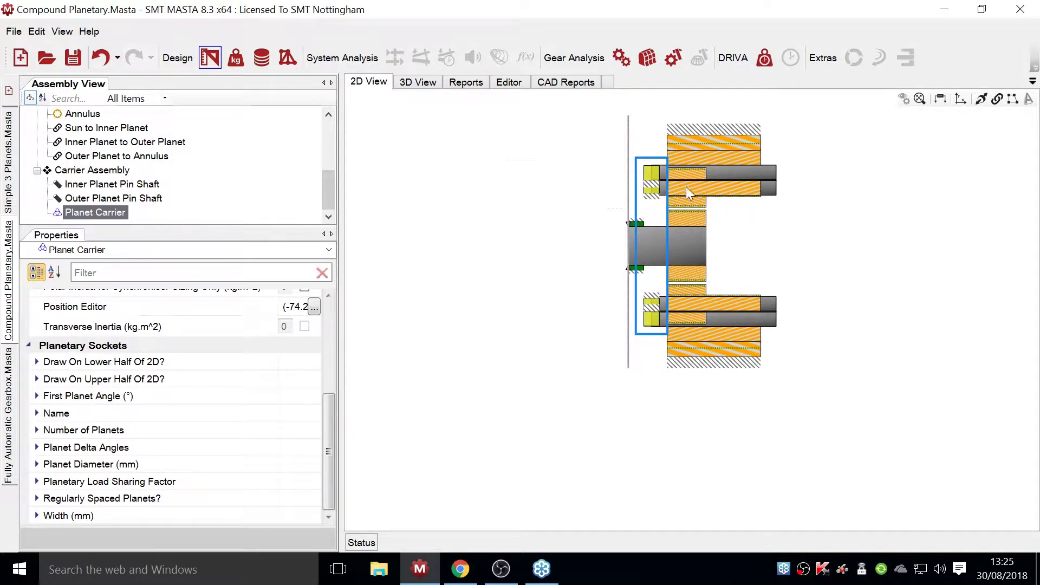
double_click(66, 363)
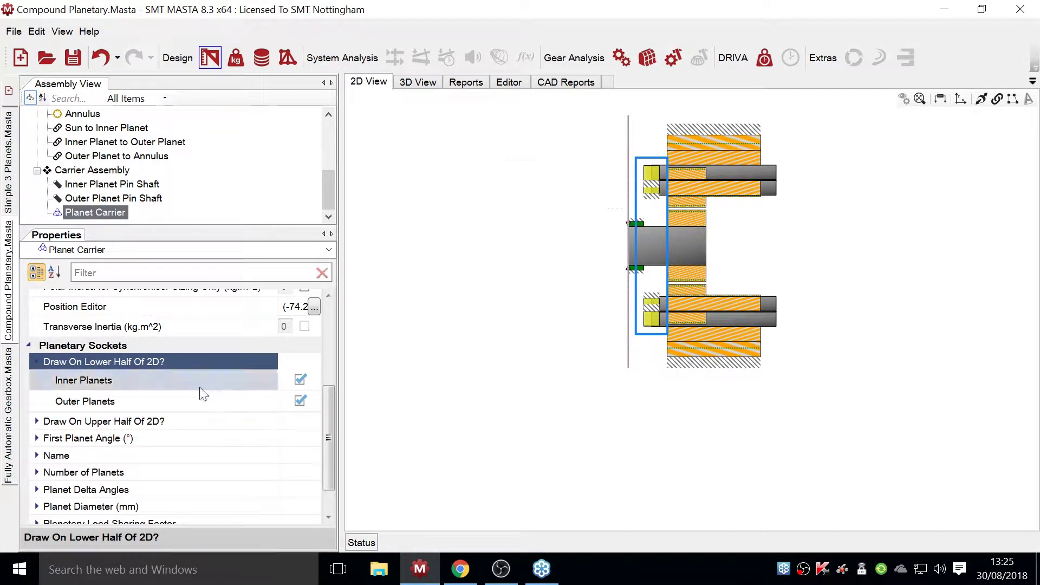
click(300, 380)
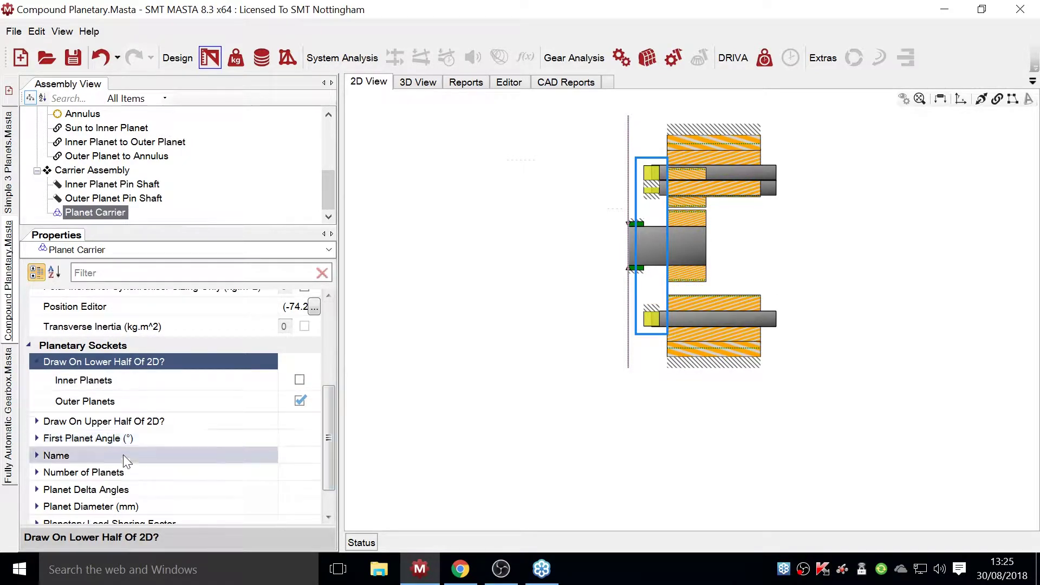
double_click(106, 421)
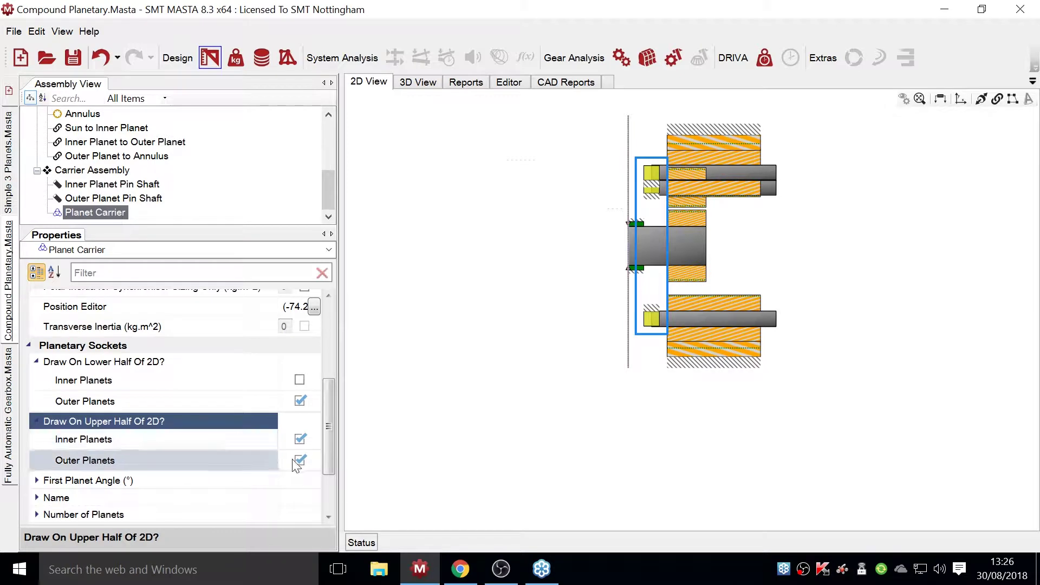
click(300, 460)
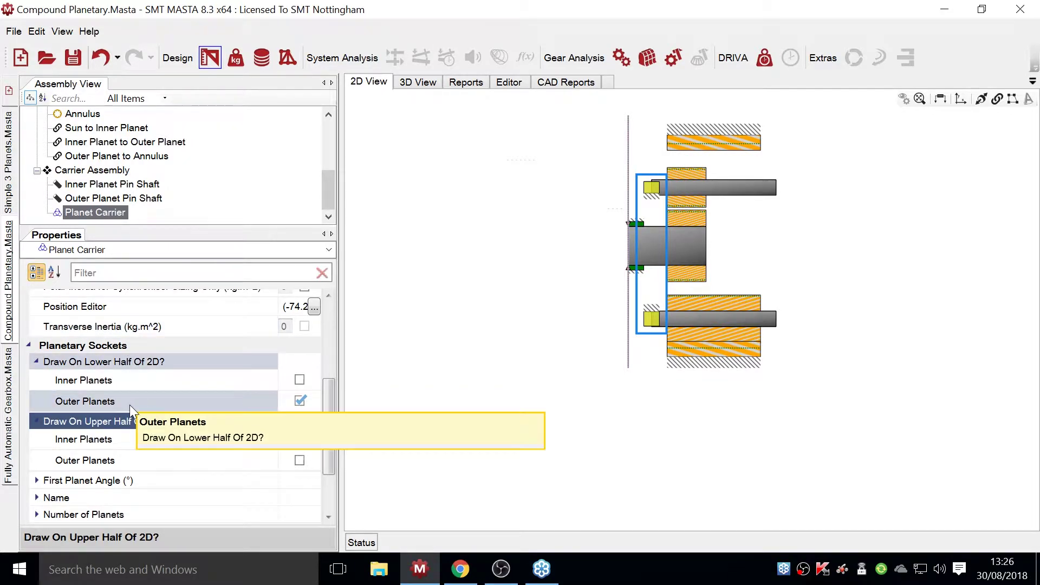
- Duplicate the Planet Carrier, renaming the original Planet Carrier LH and the copy Planet Carrier RH
right_click(109, 213)
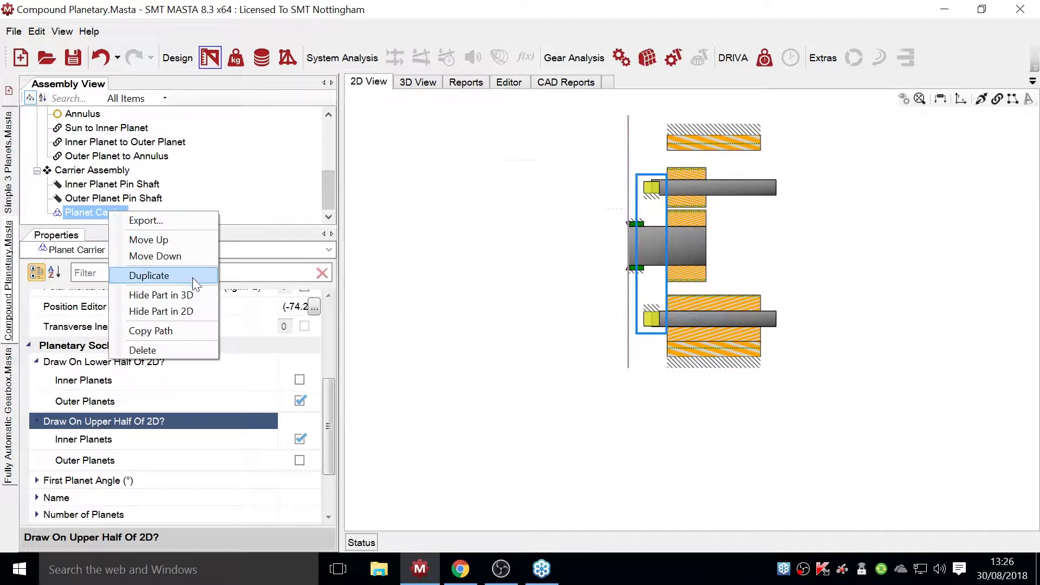
click(169, 276)
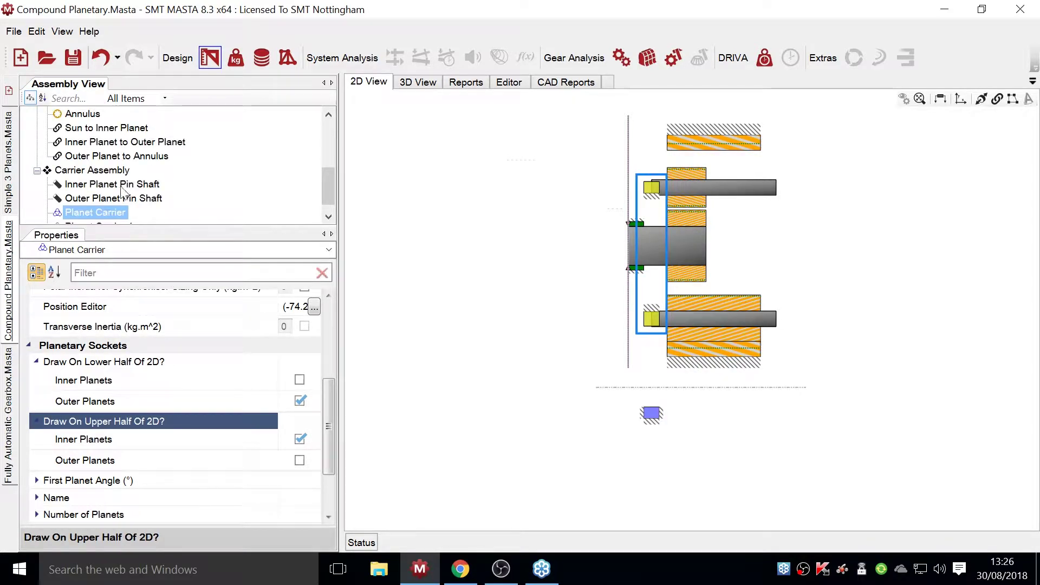
click(122, 196)
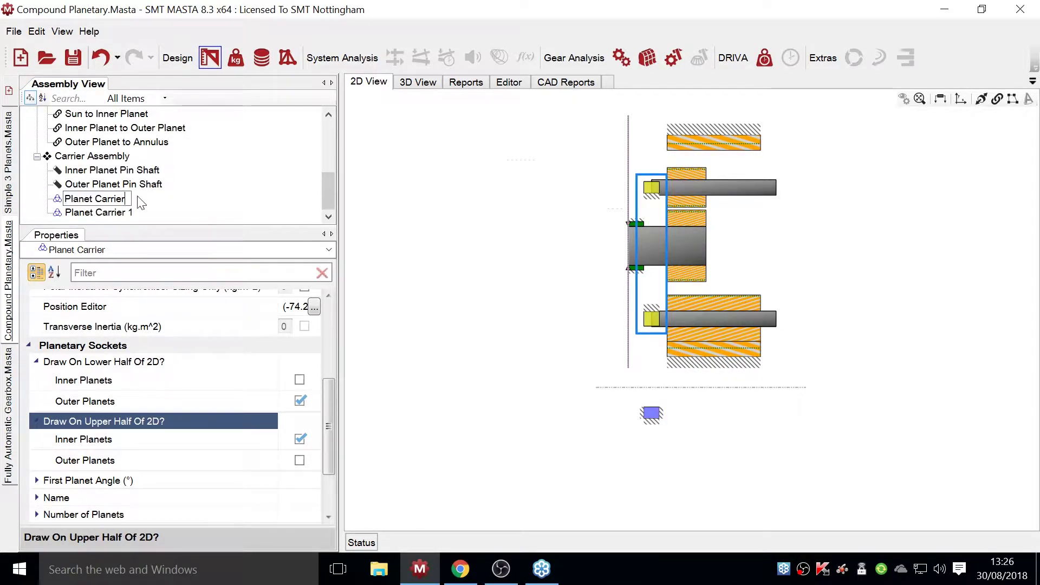
text(LH)
key(Return)
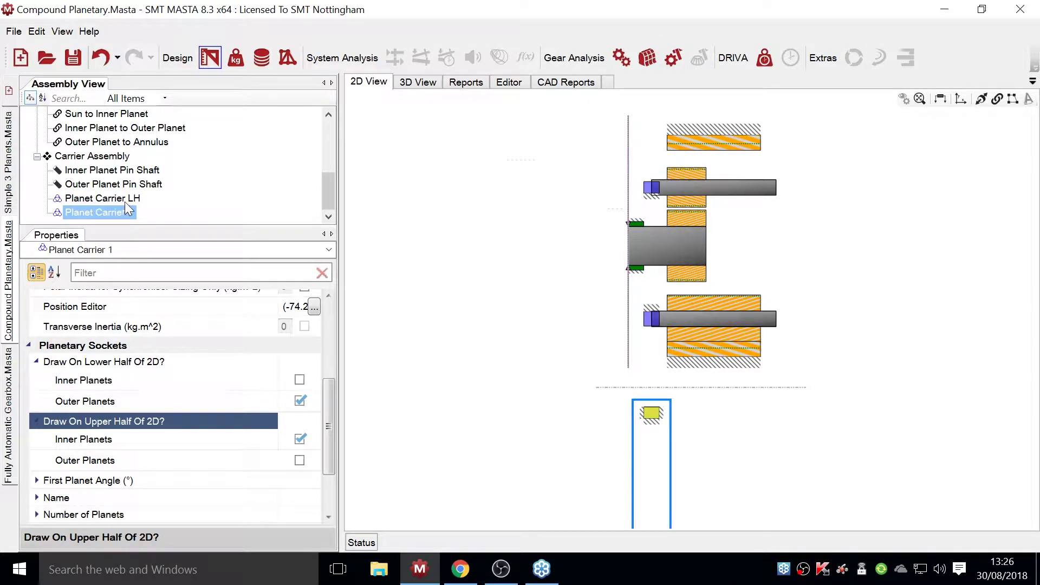
click(139, 214)
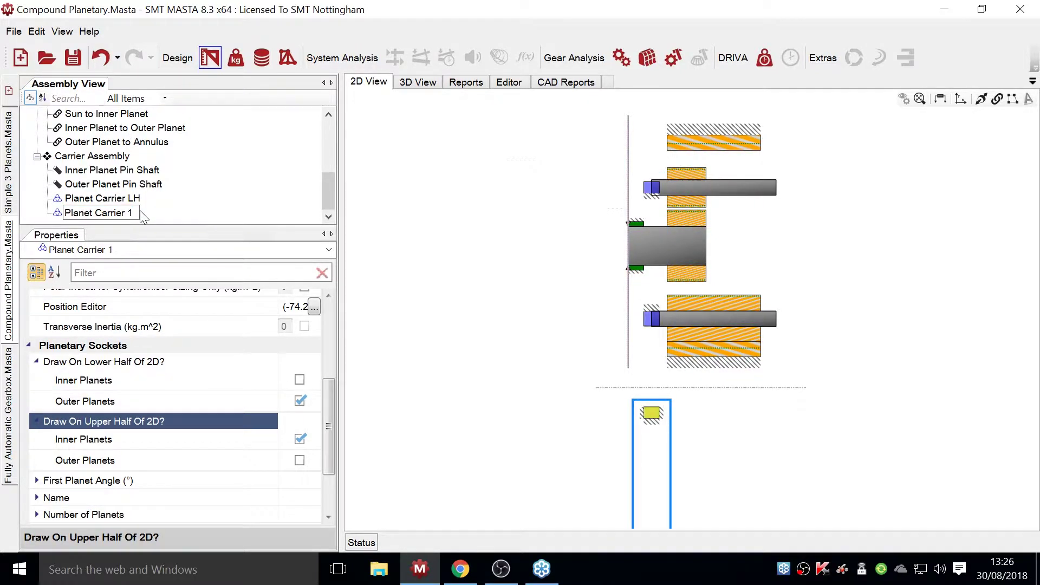
text(RH)
key(Return)
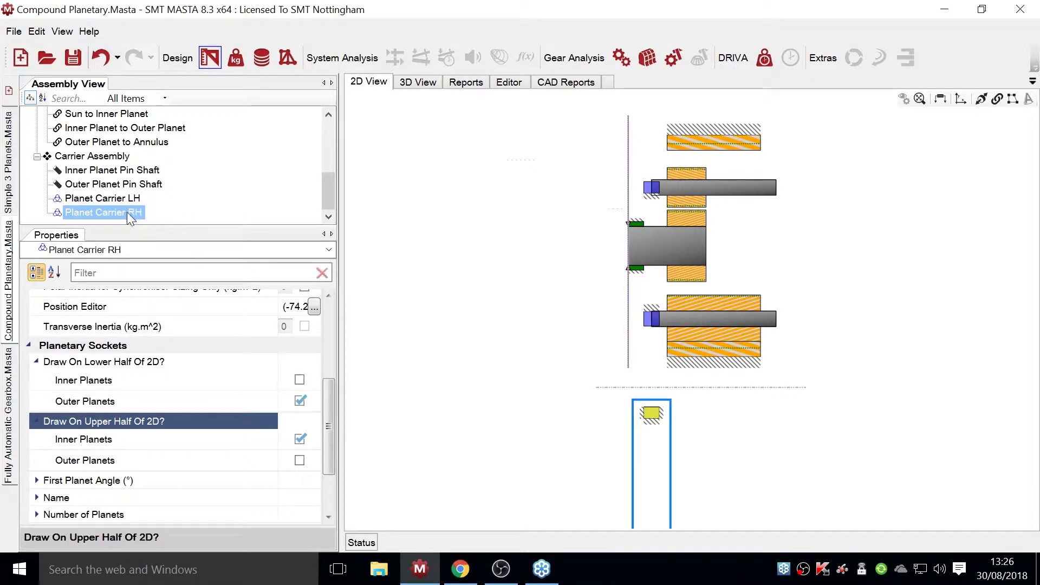
- Connect the Inner Planet Pin Shaft to Planet Carrier RH as a pin shaft, using the Inner Planets socket
click(997, 100)
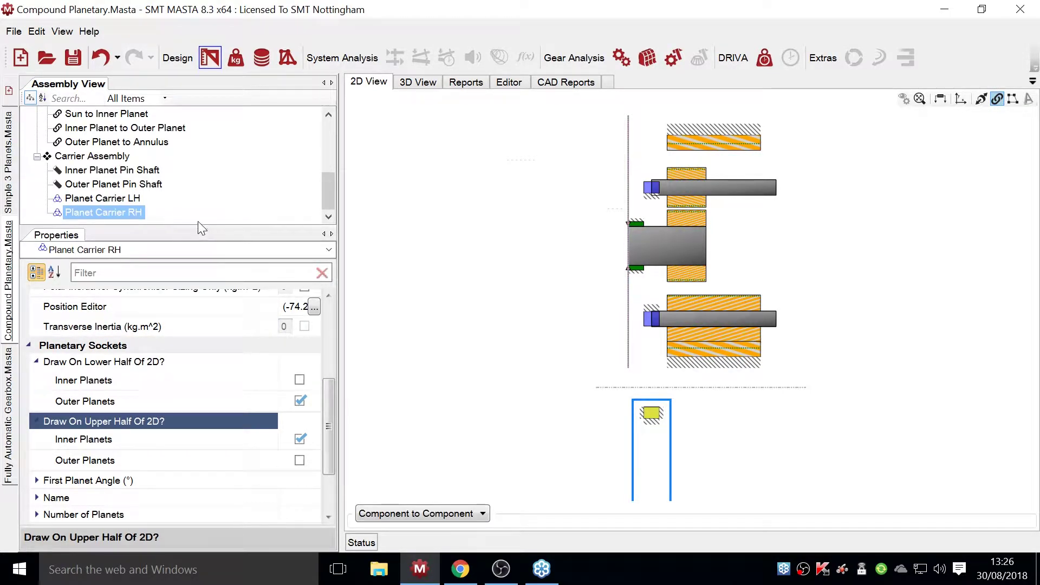
drag(129, 213, 145, 178)
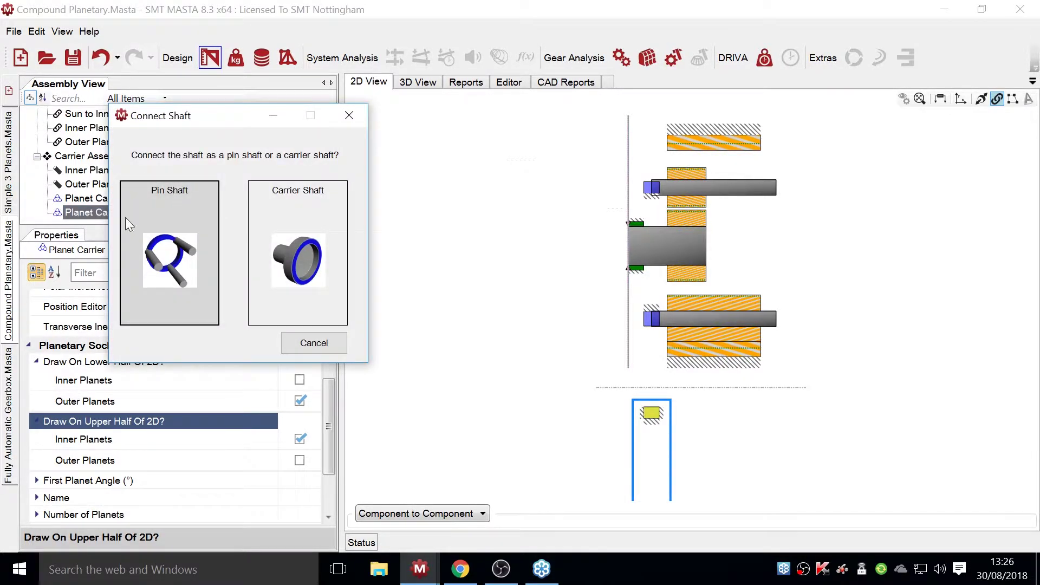
click(188, 198)
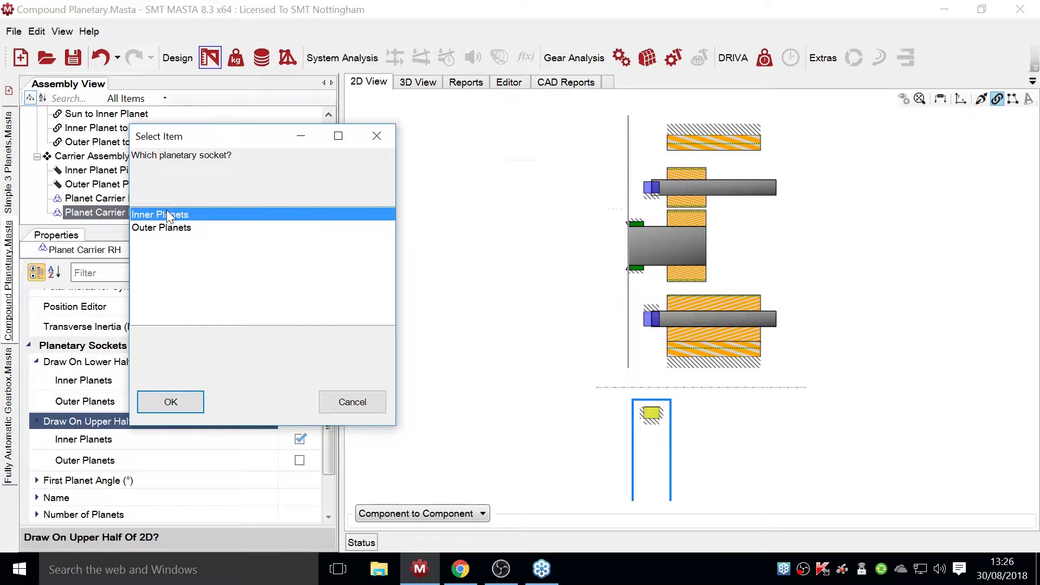
click(180, 411)
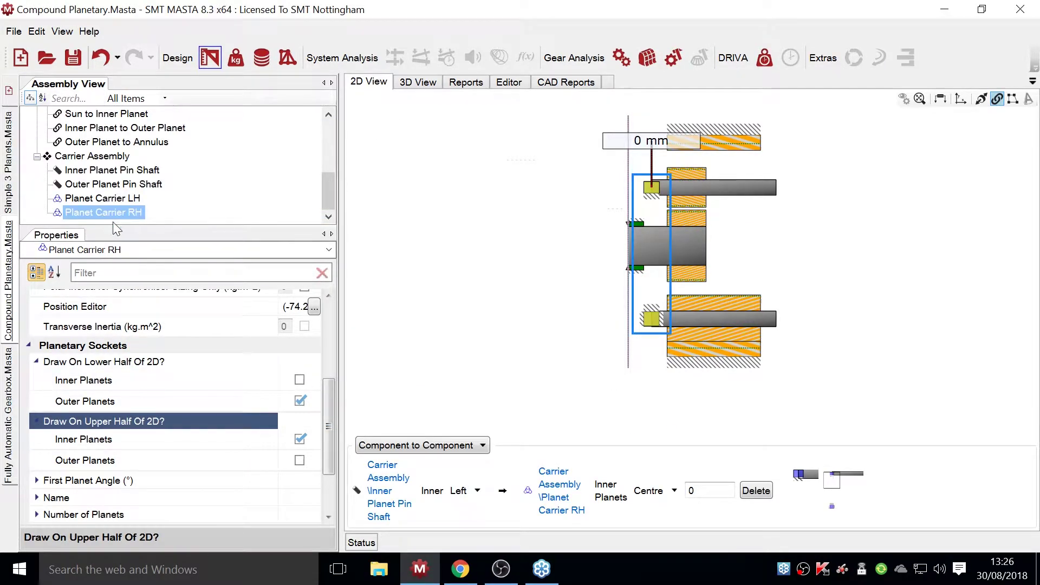
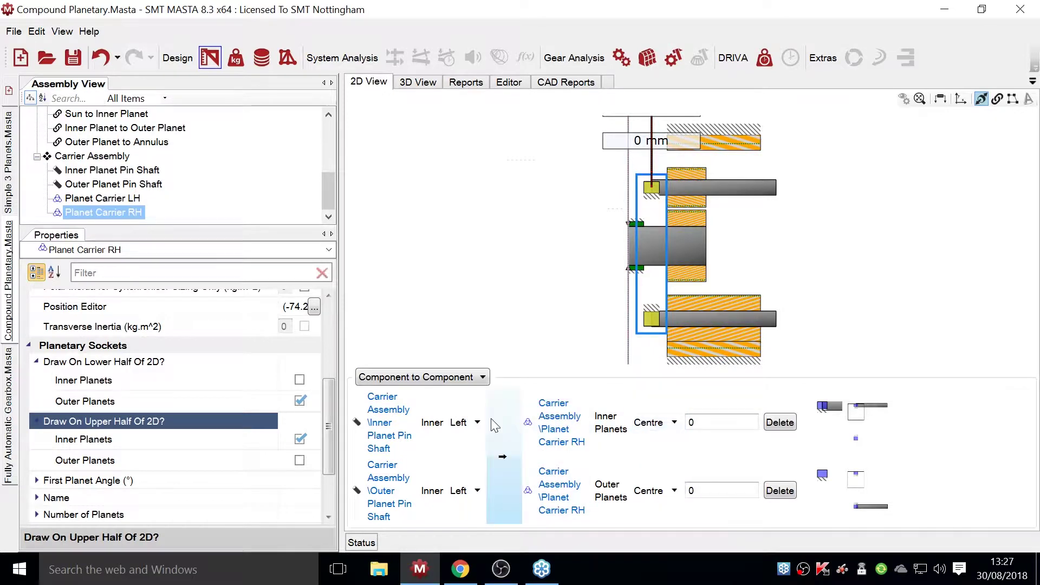
- Measure the Inner Planet Pin Shaft's connection to Planet Carrier RH from the shaft's Right end
click(474, 422)
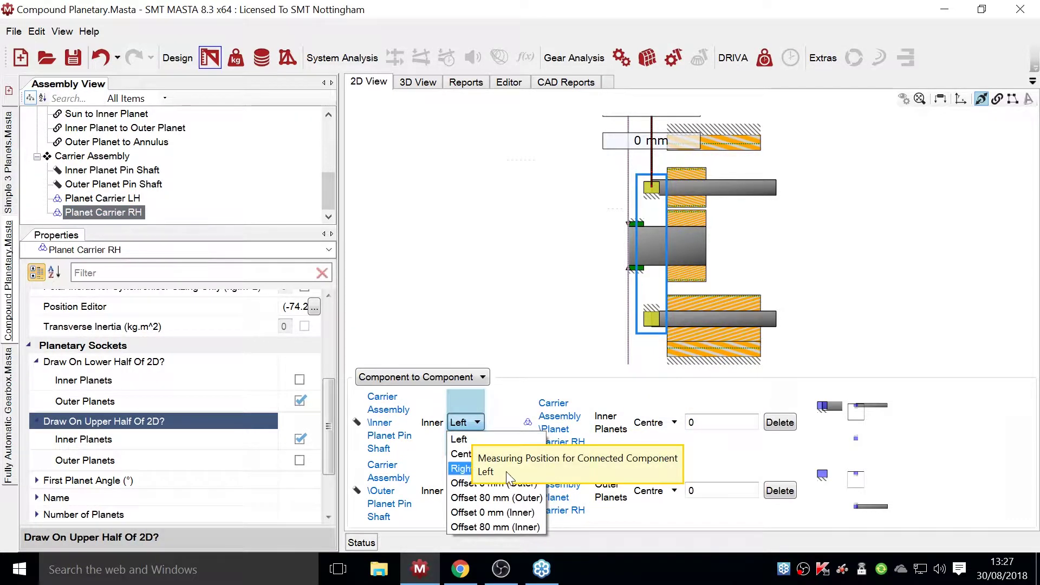
click(506, 470)
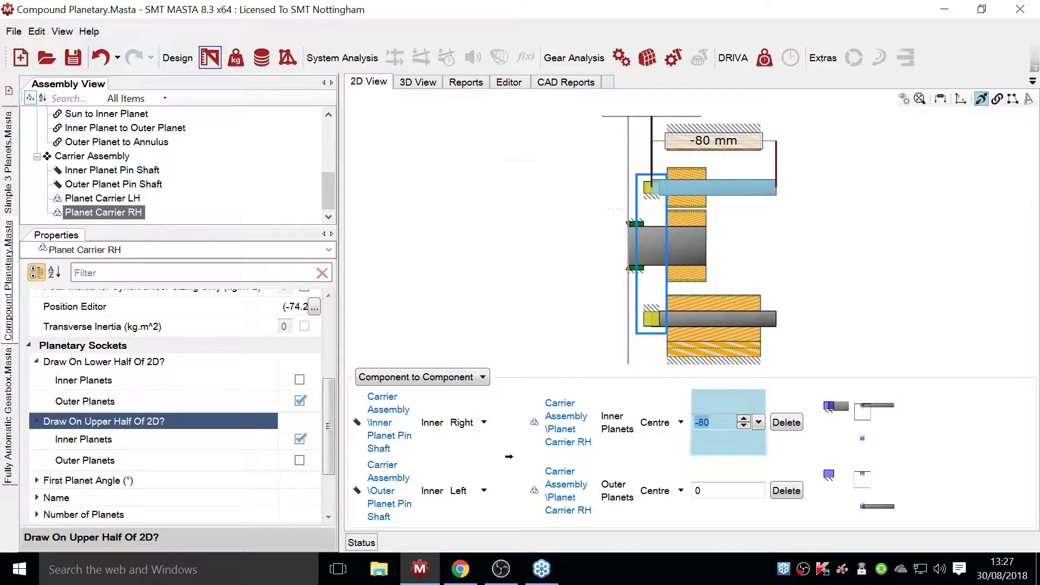
- Set the offset between the Inner Planet Pin Shaft's right end and Planet Carrier RH's inner planet socket to 0 mm
text(0)
key(Return)
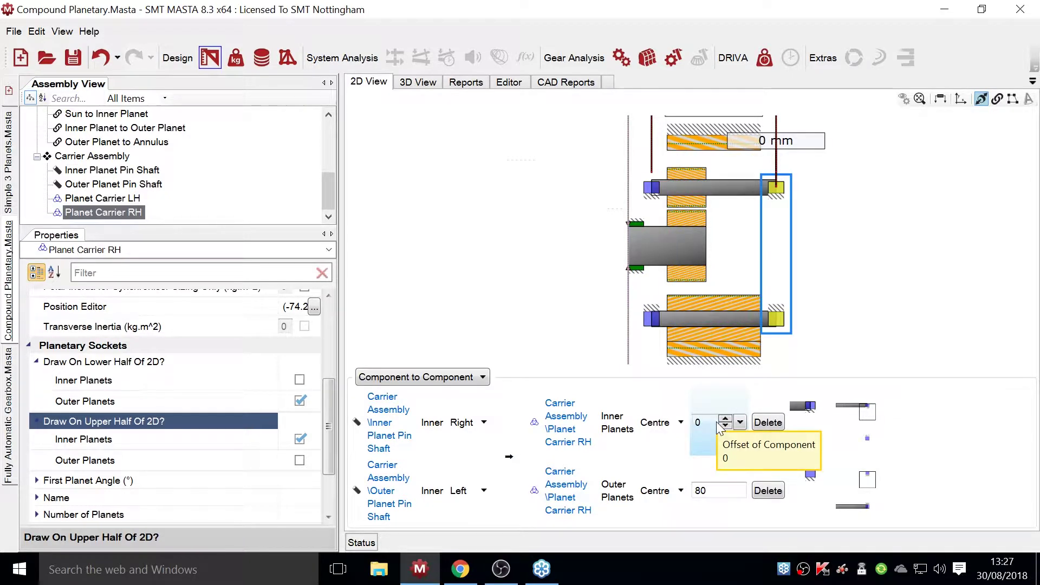
click(828, 343)
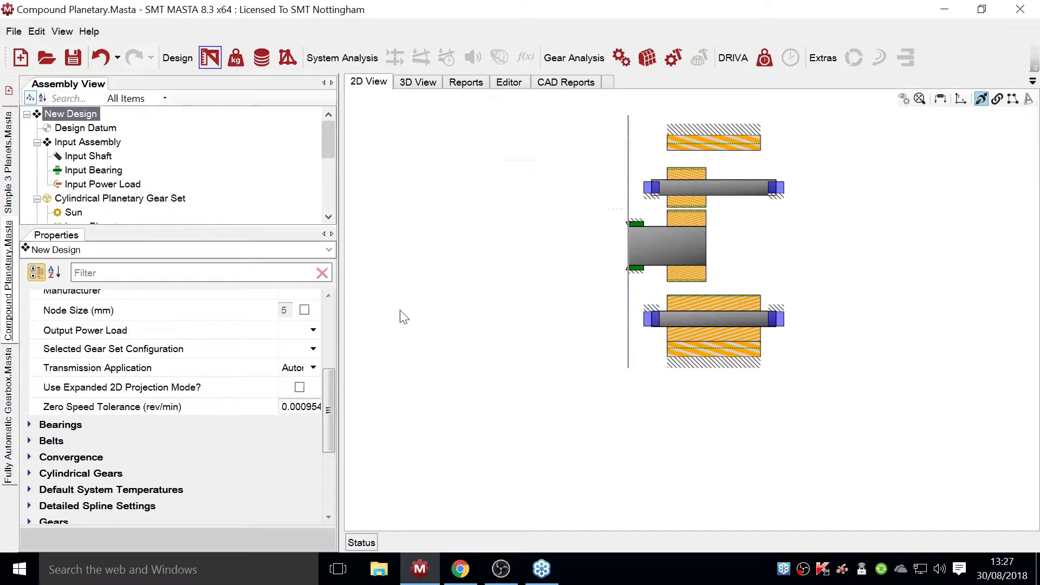
- Add a shaft named Planet Carrier Shaft to the Carrier Assembly, with length 100 mm, outer diameter 25 mm and bore 0 mm
scroll(174, 181, down, 1)
scroll(174, 181, down, 3)
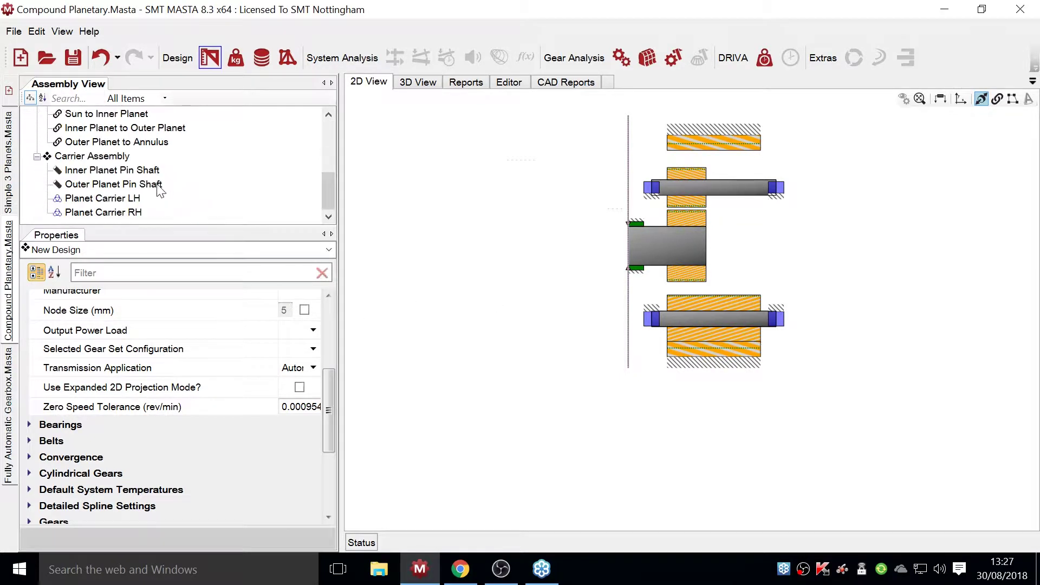
click(102, 156)
right_click(101, 155)
mouse_move(140, 163)
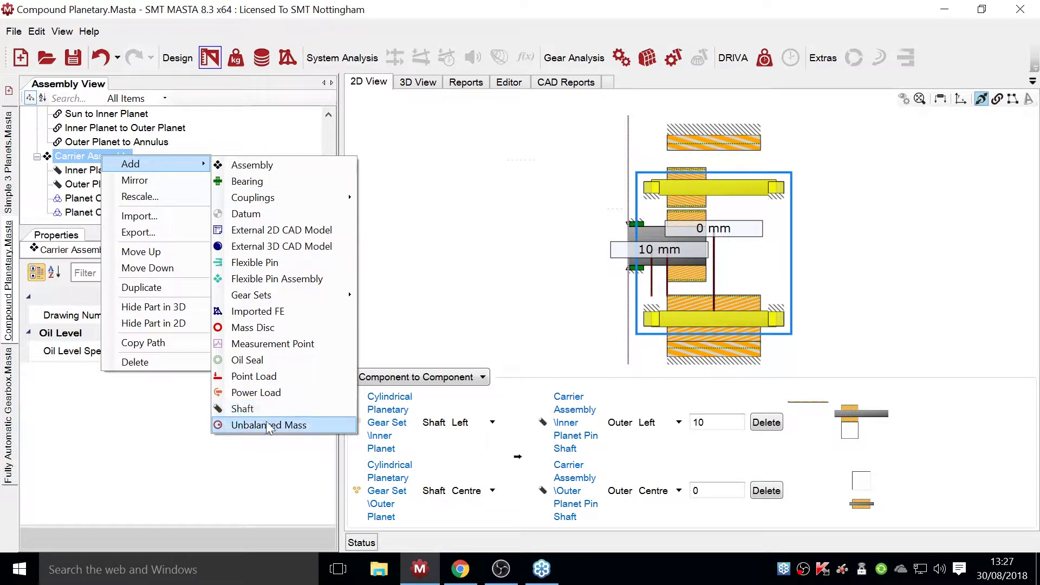
click(246, 409)
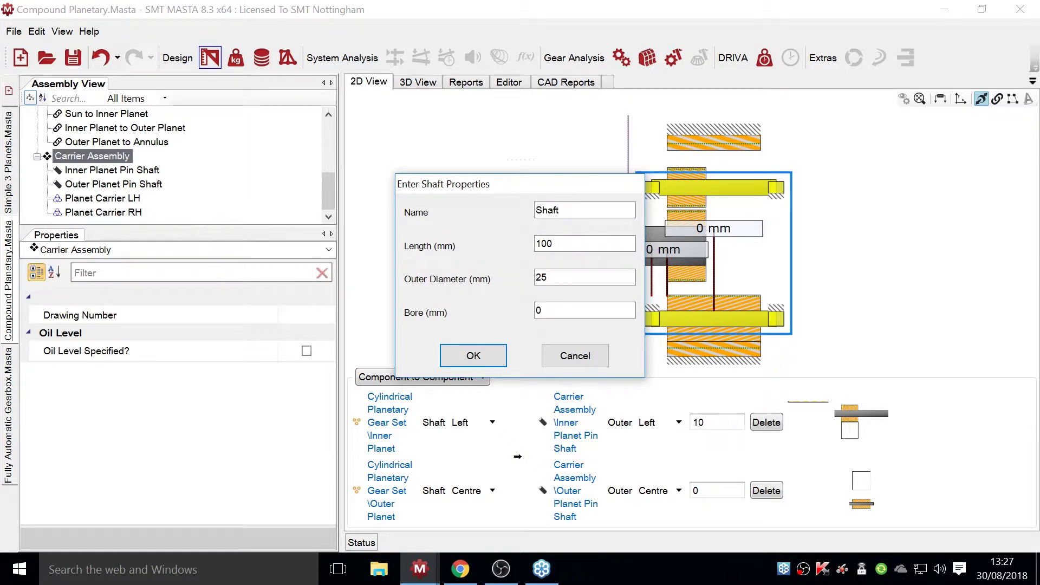
click(538, 211)
text(Planet Carrier )
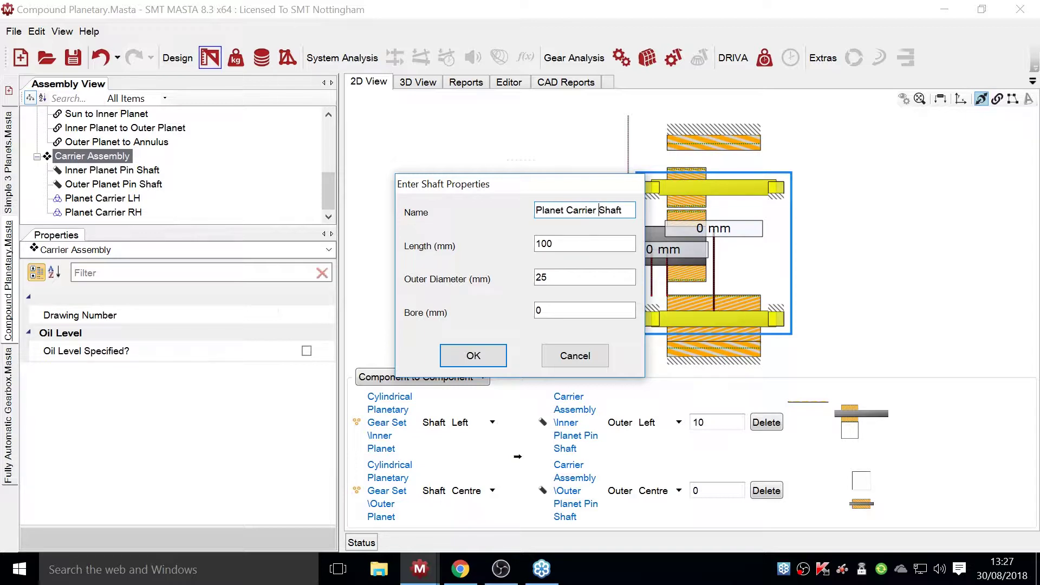
text(Sha)
click(474, 358)
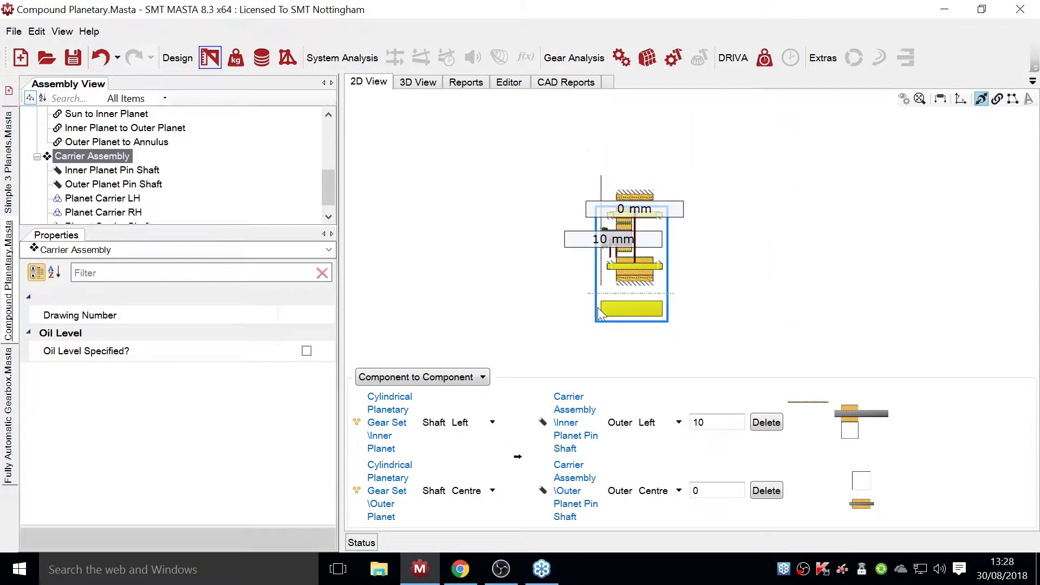
- Examine the outer profile points at both ends of the Planet Carrier Shaft
click(1012, 99)
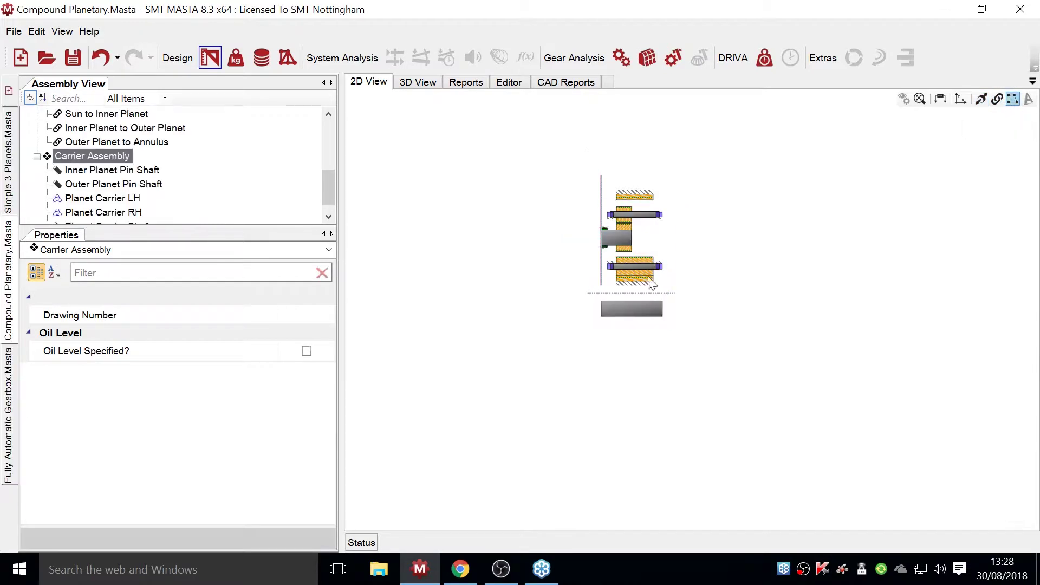
click(617, 310)
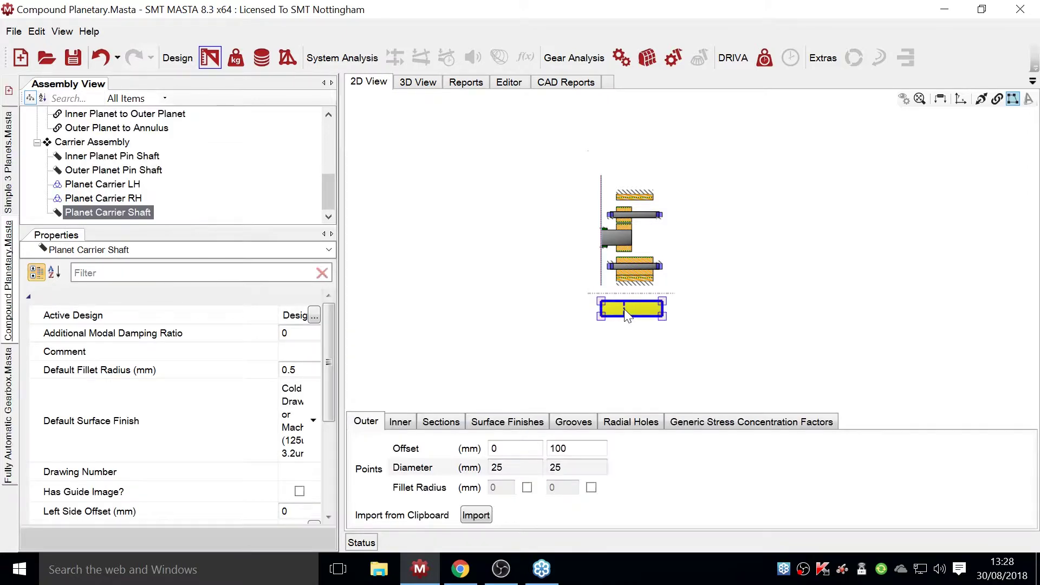
click(659, 313)
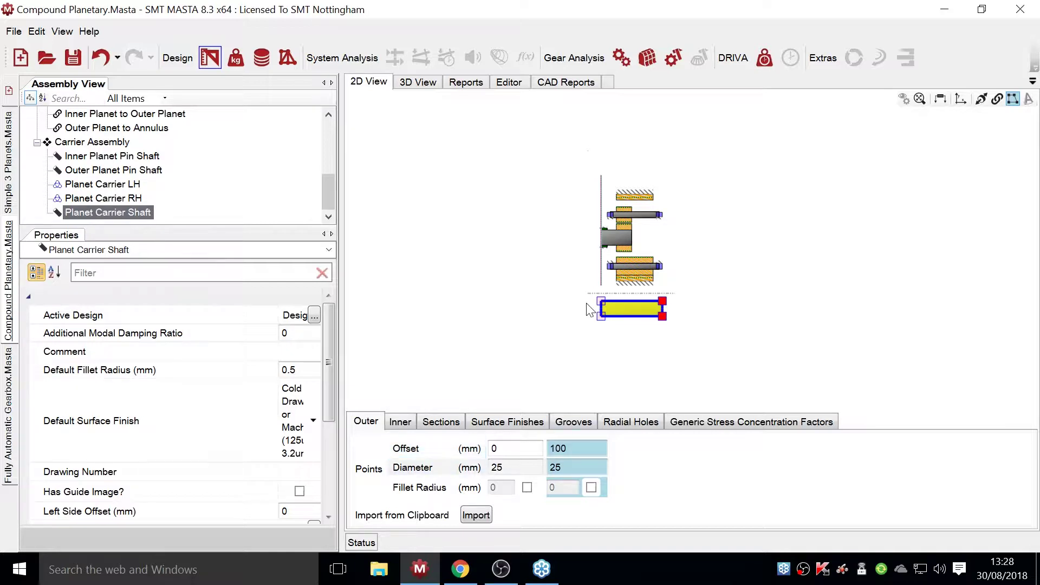
click(600, 312)
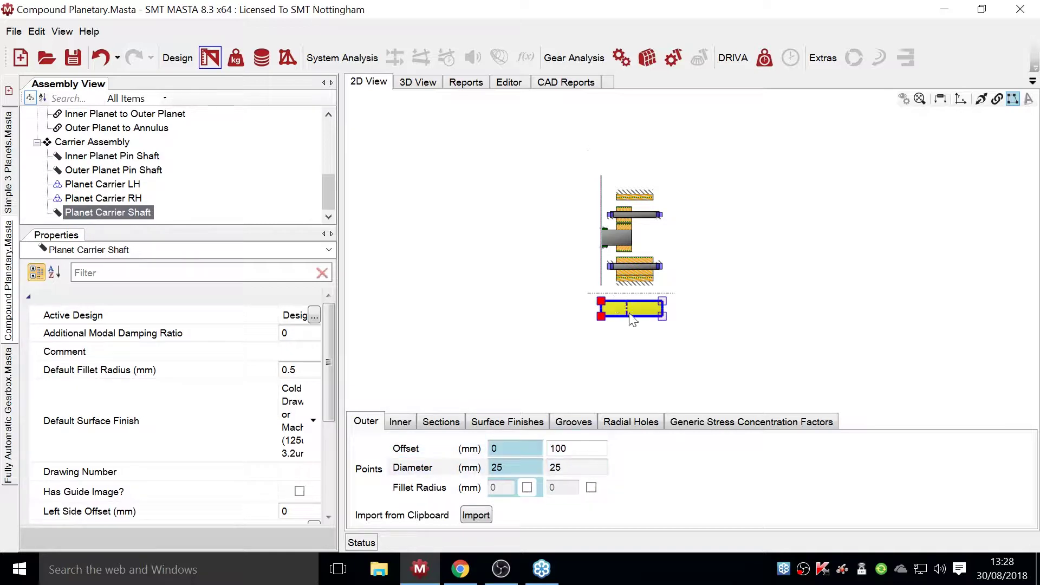
click(693, 289)
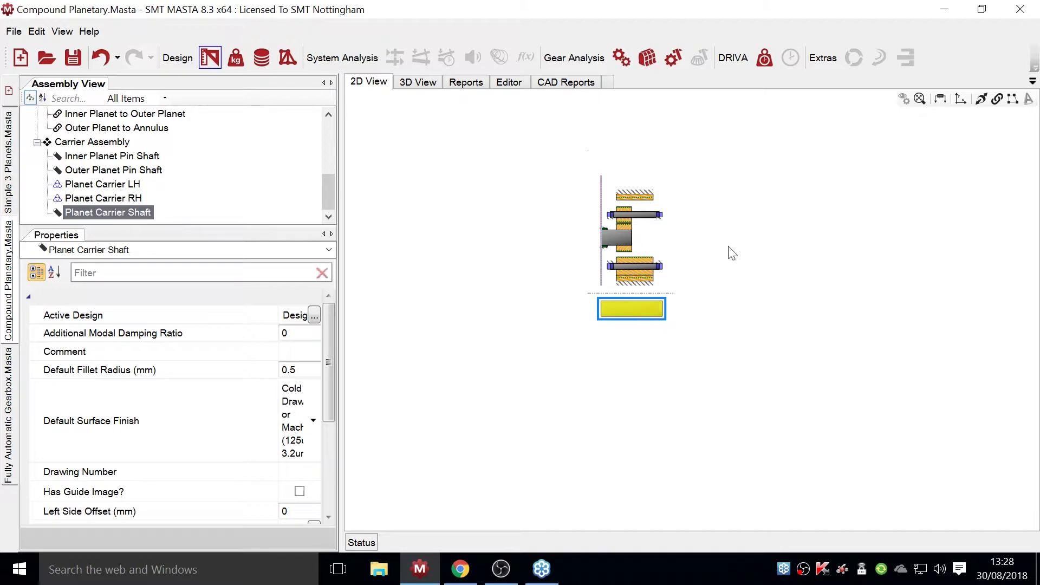
- Connect the Planet Carrier Shaft to Planet Carrier LH and Planet Carrier RH
click(996, 98)
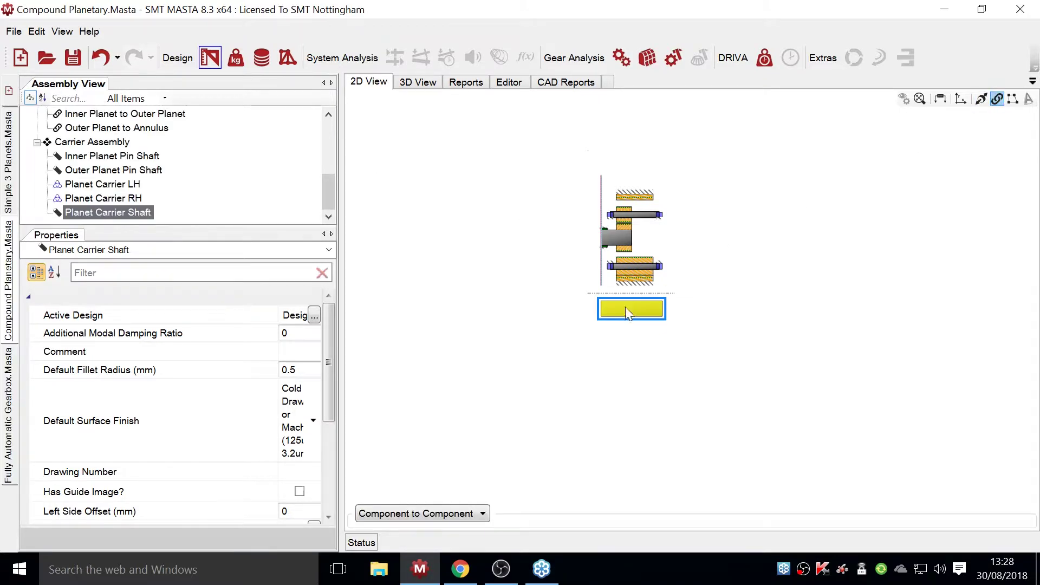
drag(622, 309, 609, 266)
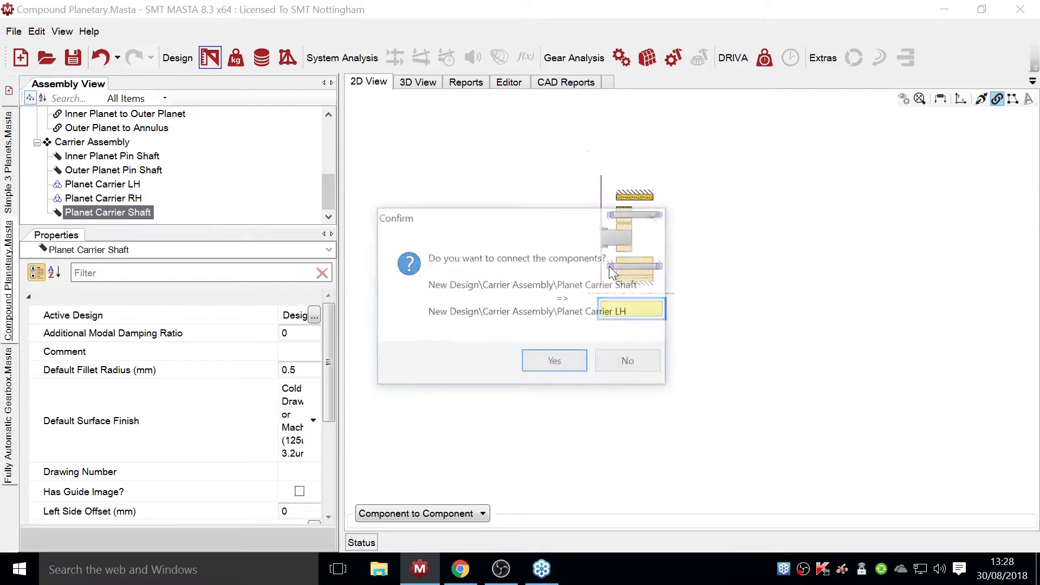
click(563, 361)
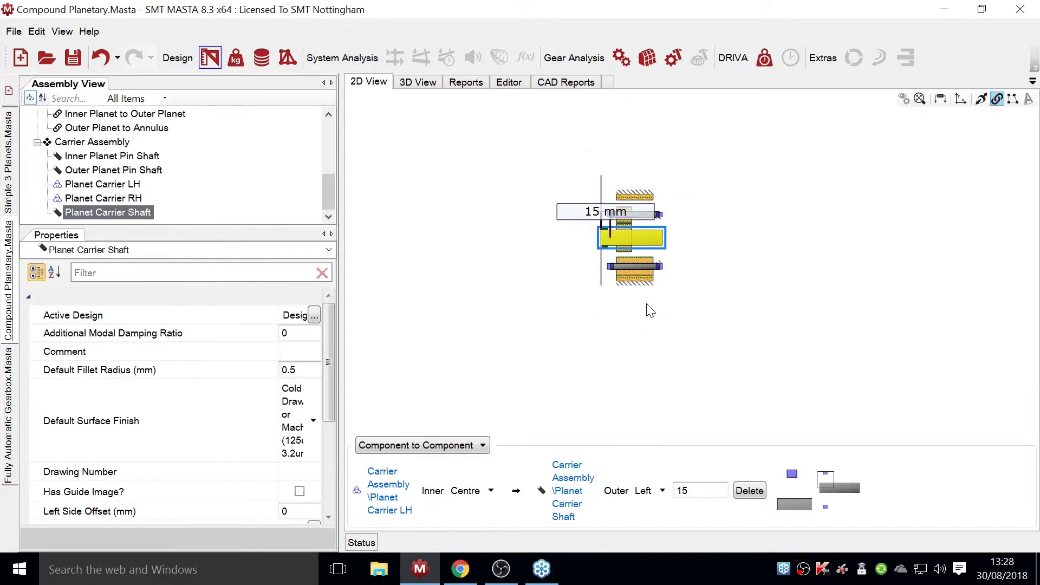
click(660, 265)
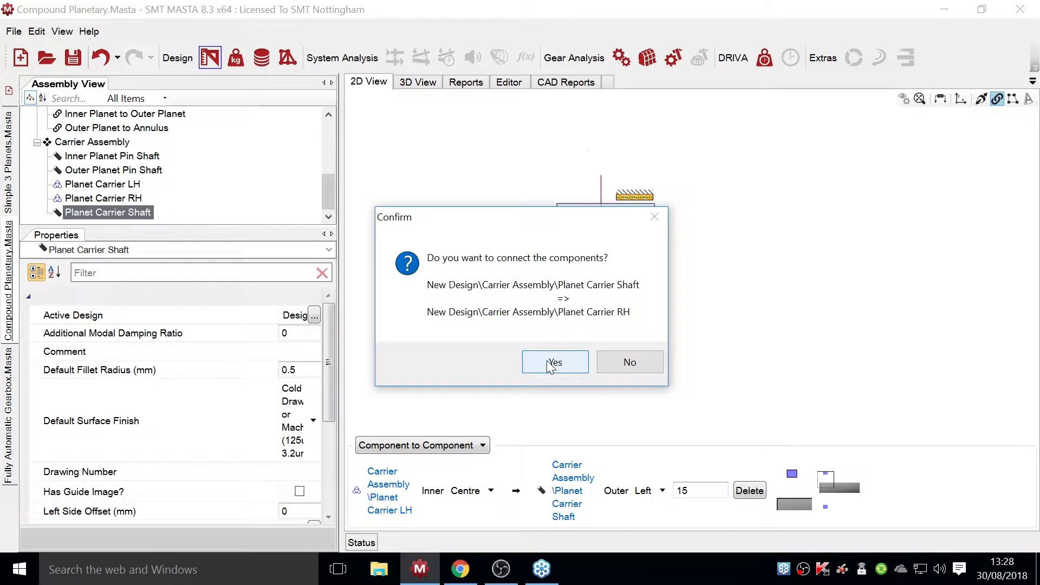
click(553, 361)
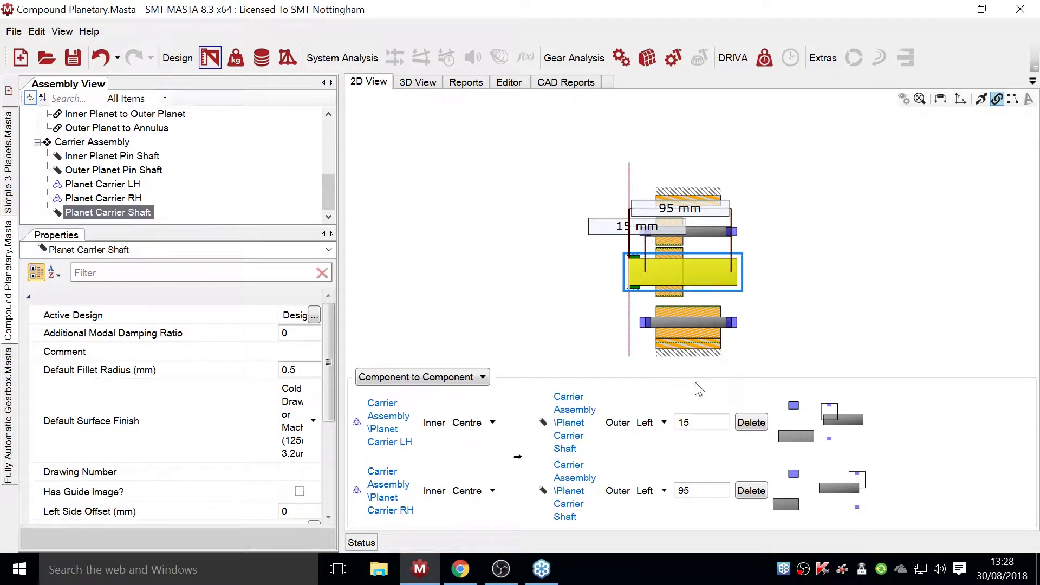
- Set the offset of Planet Carrier LH's centre from the carrier shaft's left end to 10 mm
click(691, 423)
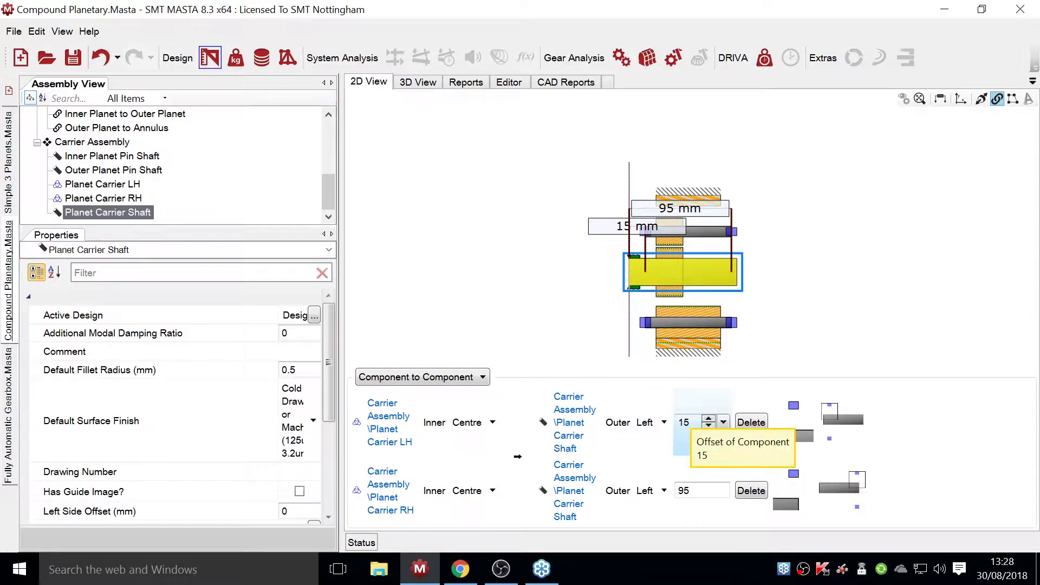
double_click(686, 423)
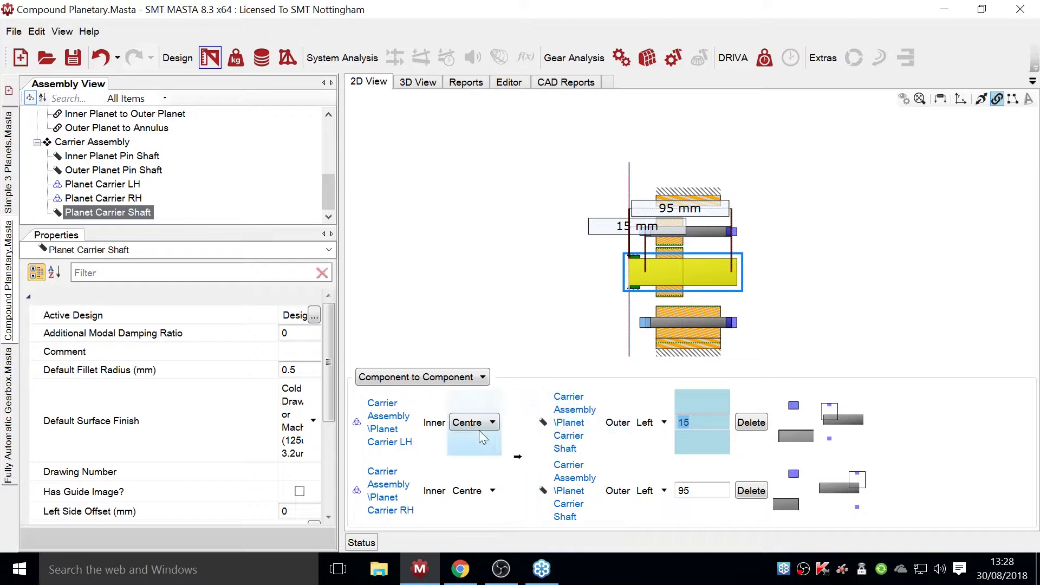
text(10)
click(537, 437)
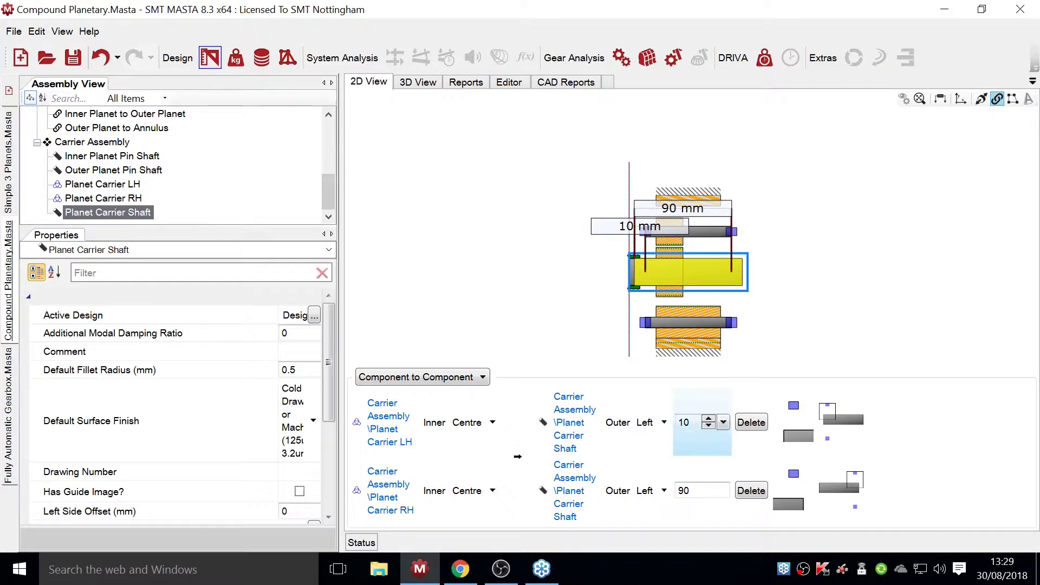
- Set the offset of Planet Carrier LH's centre from the carrier shaft's left end to 0 mm
double_click(688, 422)
text(0)
click(709, 402)
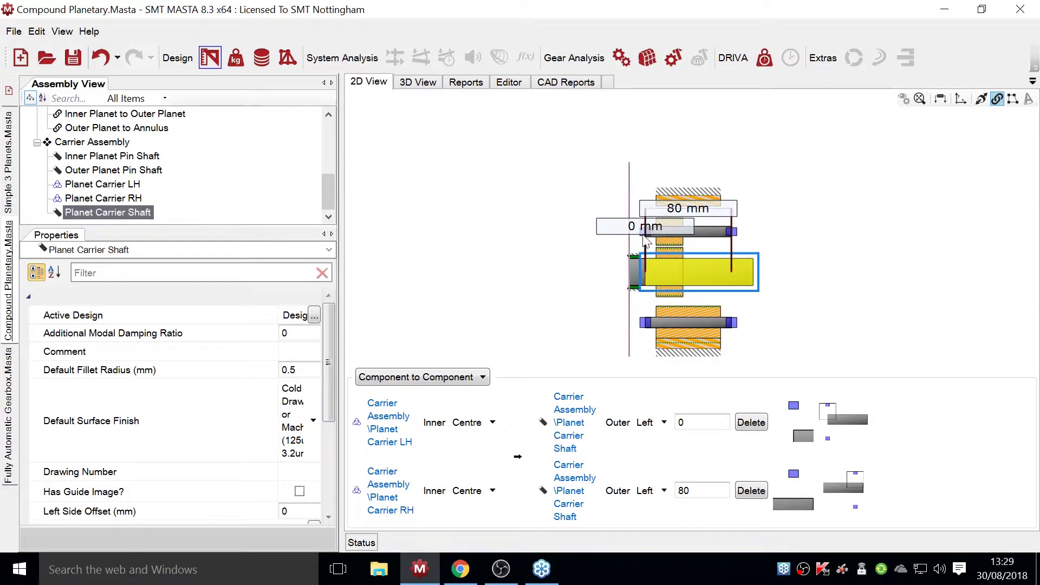
click(813, 272)
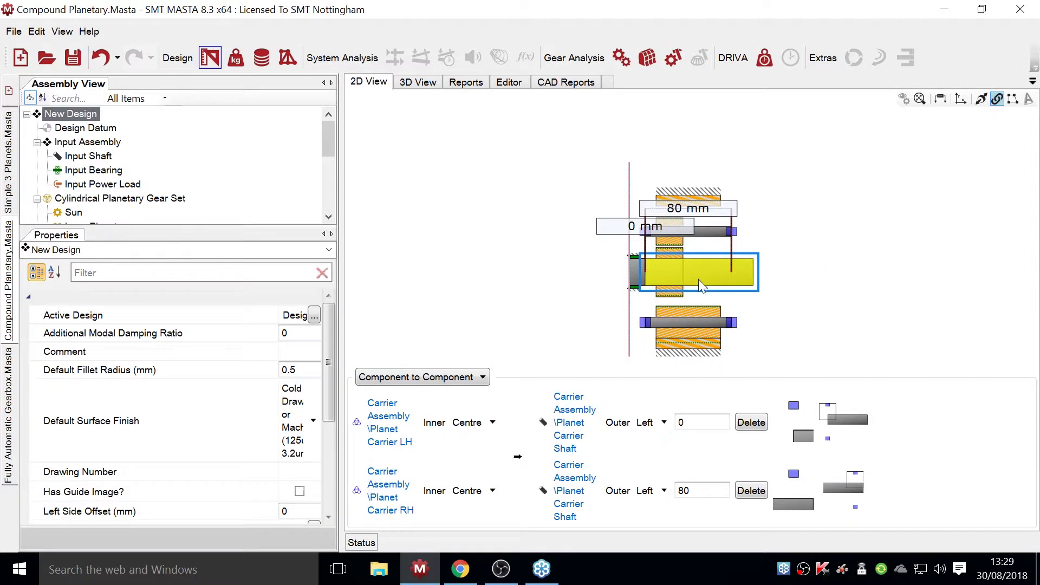
- Enlarge the Planet Carrier Shaft's outer section diameter to 110 mm
click(1012, 100)
click(733, 281)
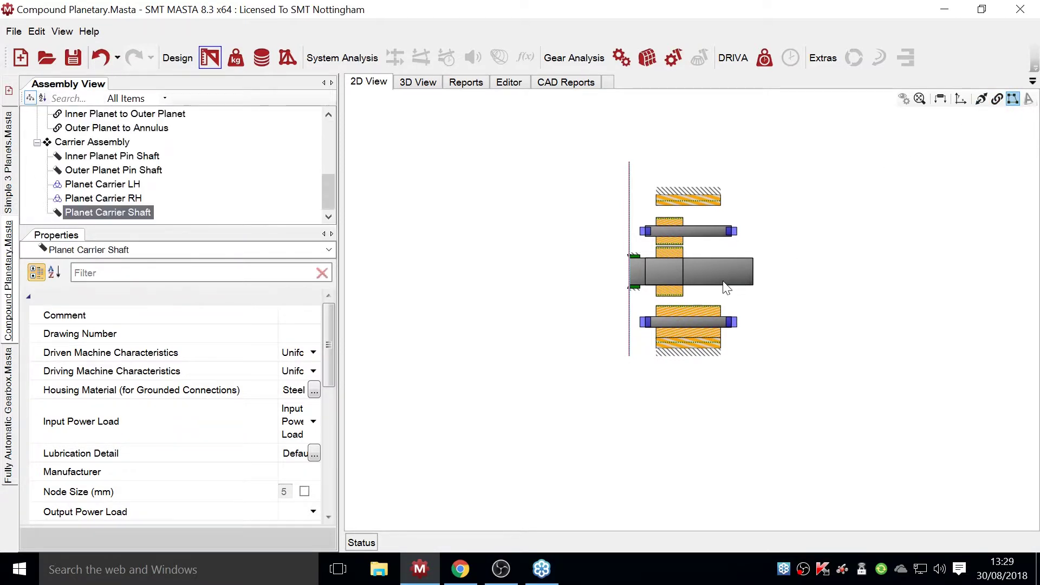
drag(731, 259, 733, 212)
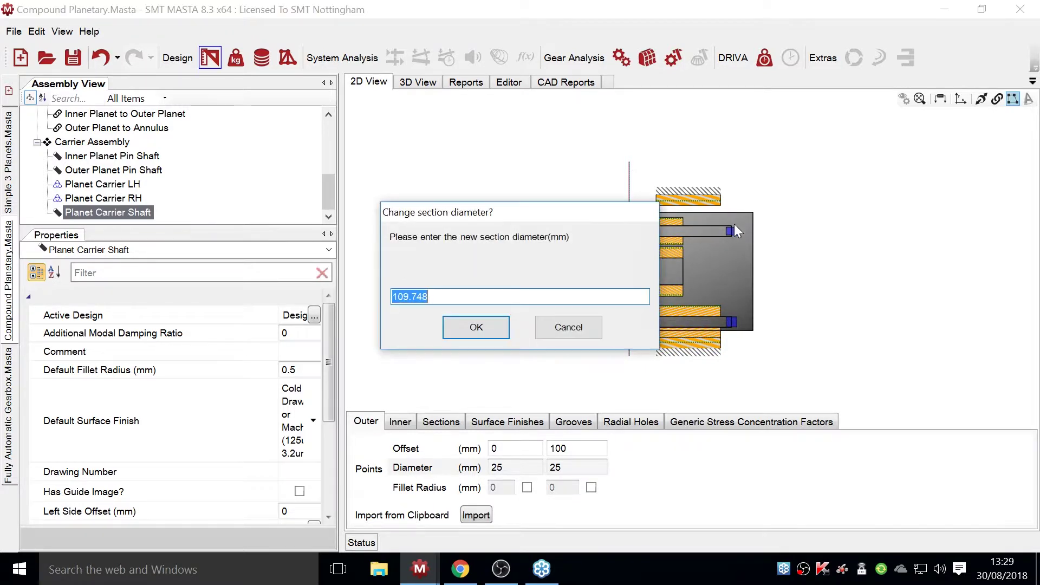
text(110)
click(474, 327)
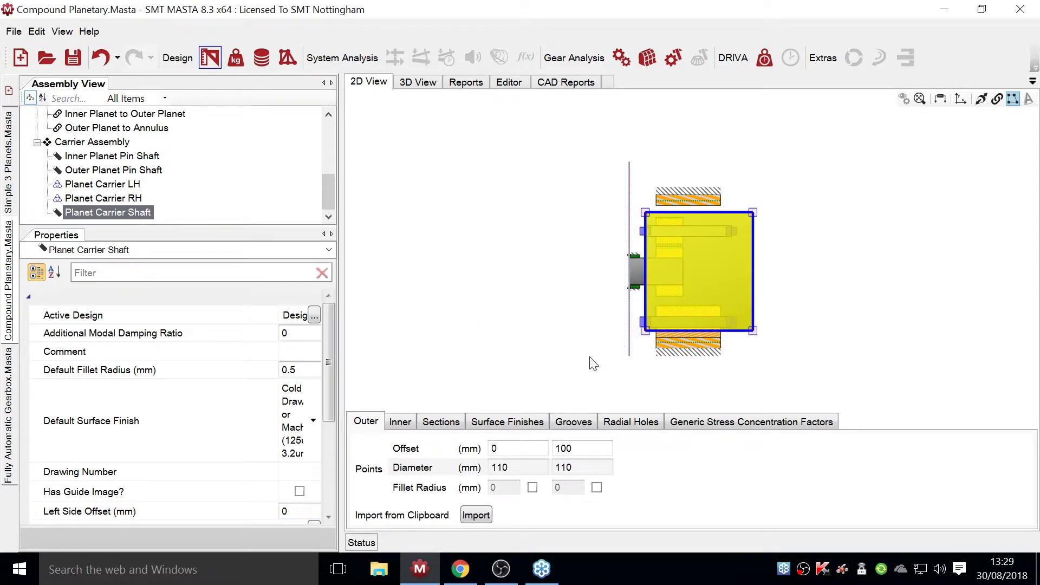
- Hollow the Planet Carrier Shaft along its full length with an inner diameter of about 71.35 mm
click(400, 422)
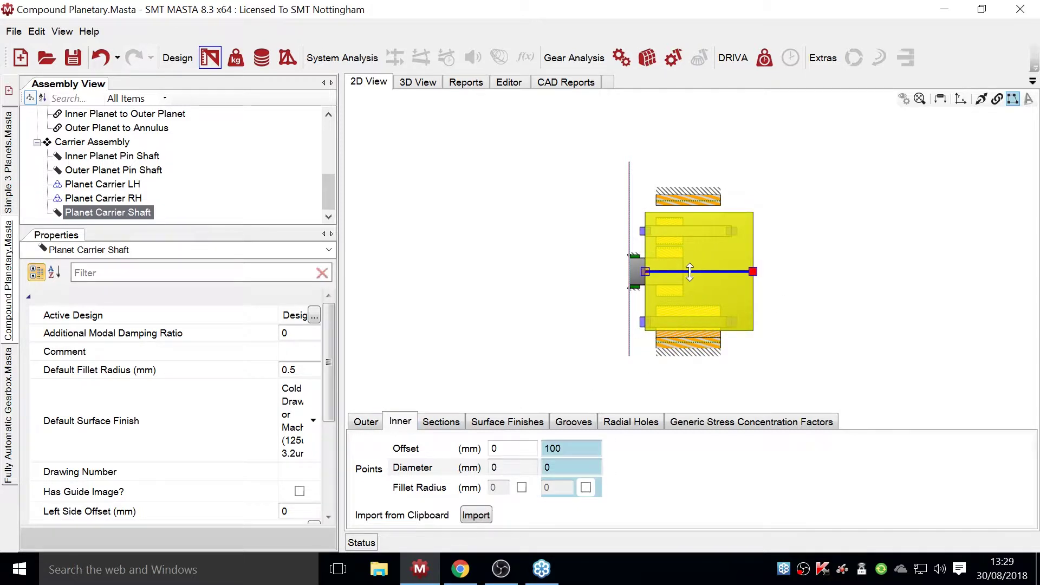
drag(690, 282, 686, 311)
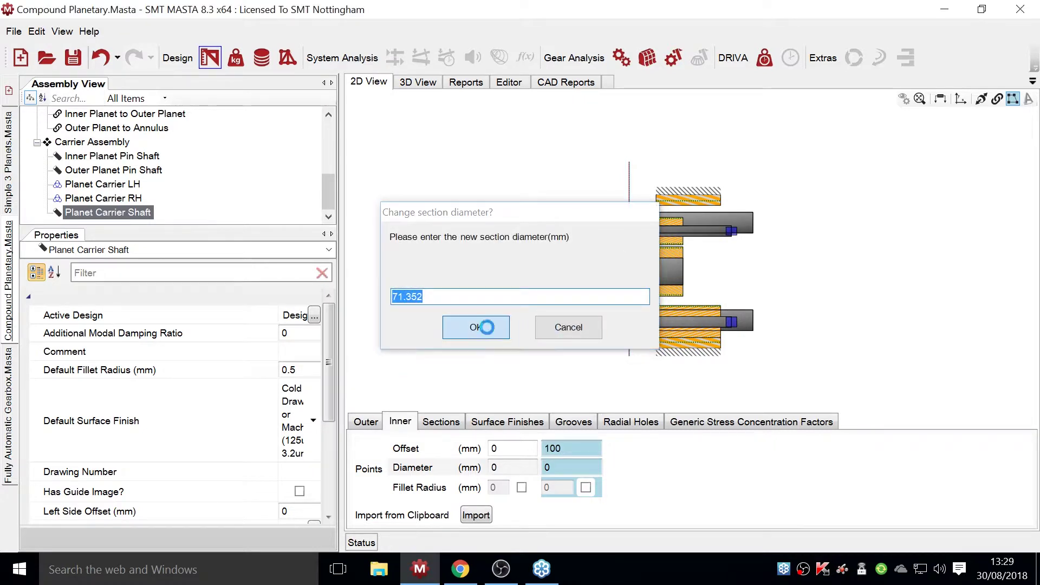
click(475, 325)
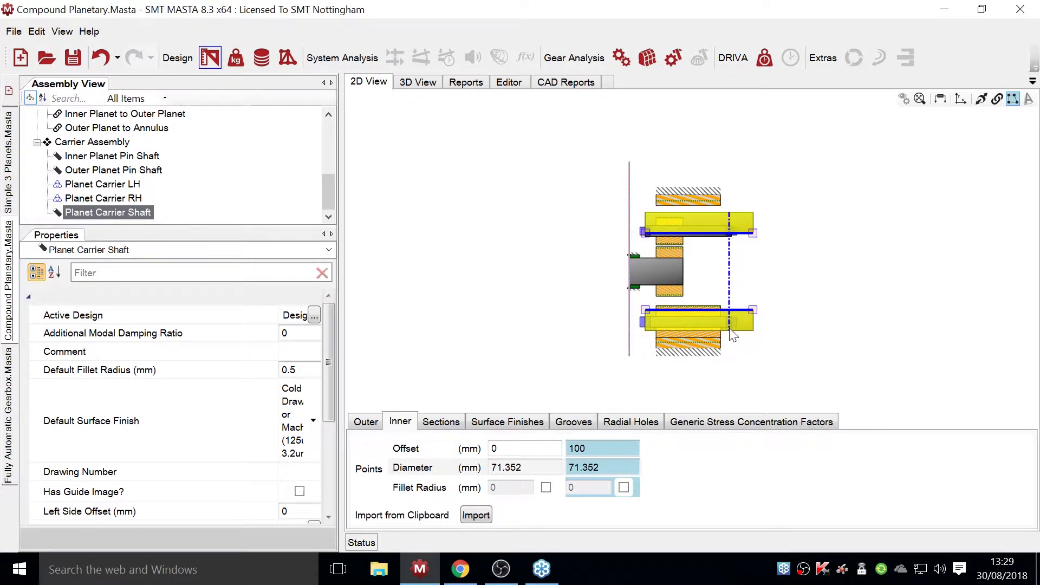
- Add an inner profile point at 79.89 mm on the Planet Carrier Shaft and set the bore beyond it to 50 mm
click(730, 330)
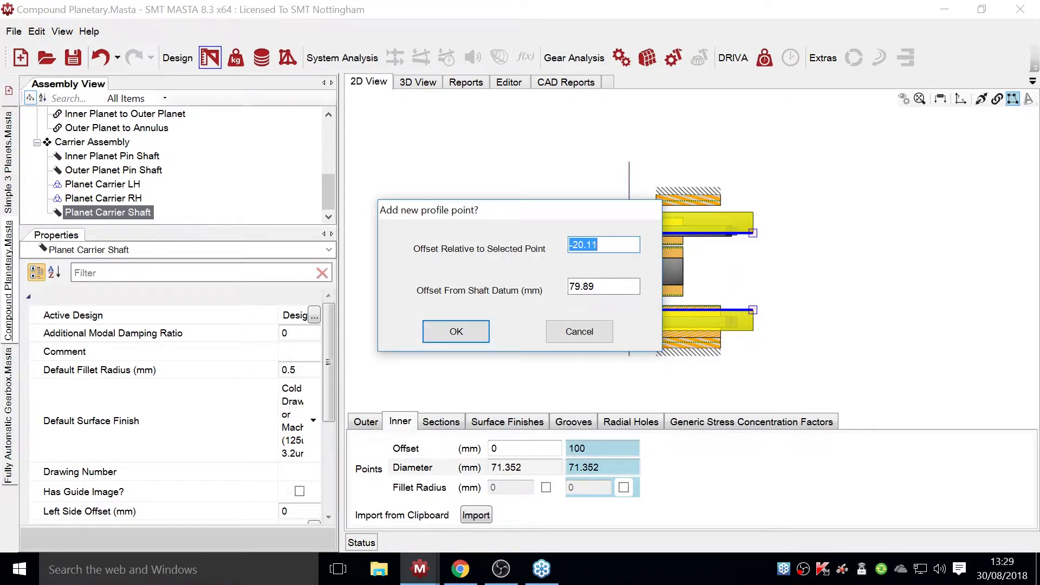
click(453, 331)
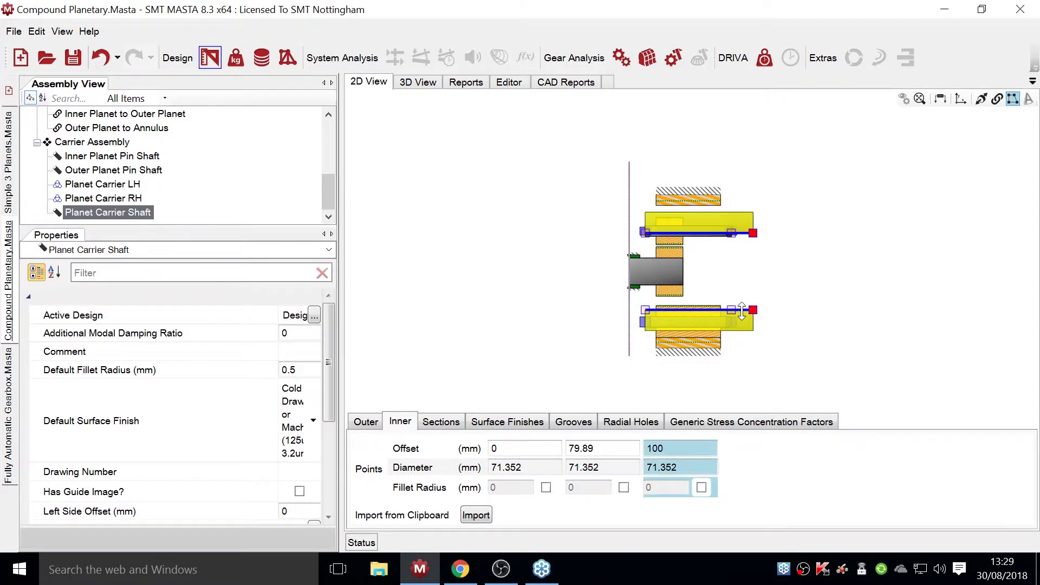
mouse_move(741, 311)
mouse_down()
mouse_move(746, 281)
mouse_move(747, 297)
mouse_up()
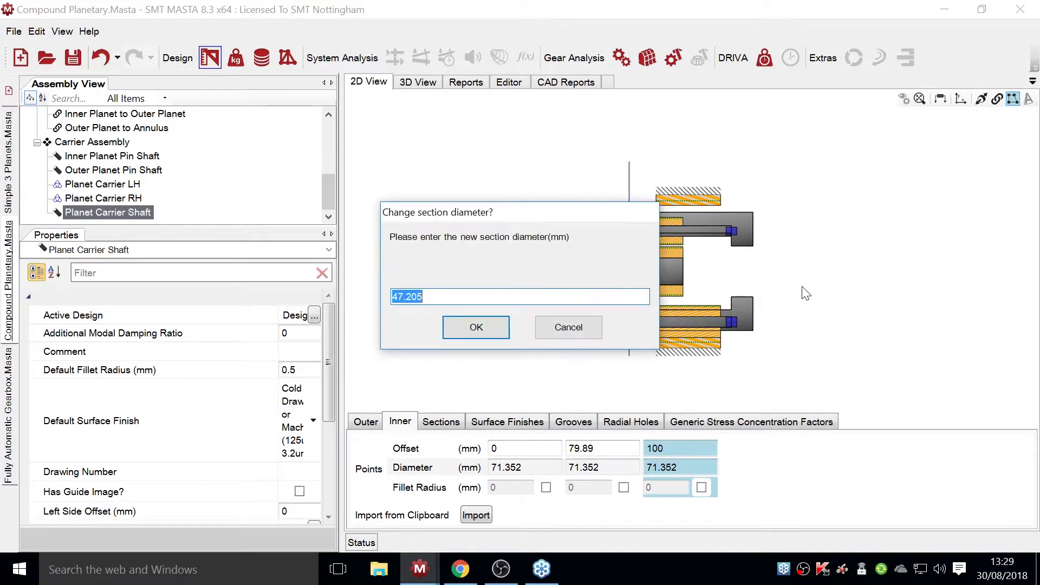
text(50)
click(485, 329)
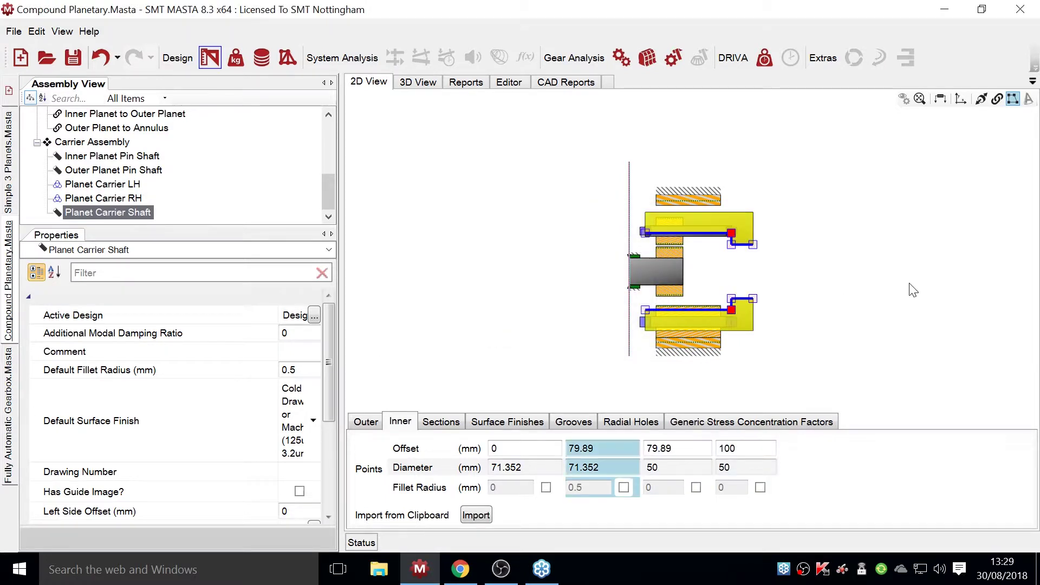
click(902, 319)
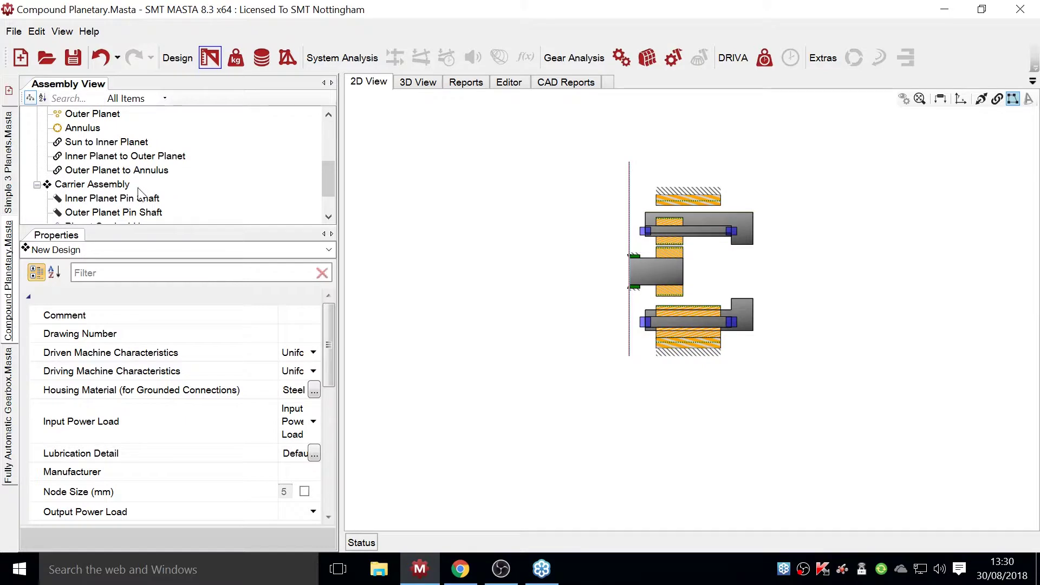
- Add one bearing named Planet Carrier Bearing to the Carrier Assembly
scroll(145, 187, down, 1)
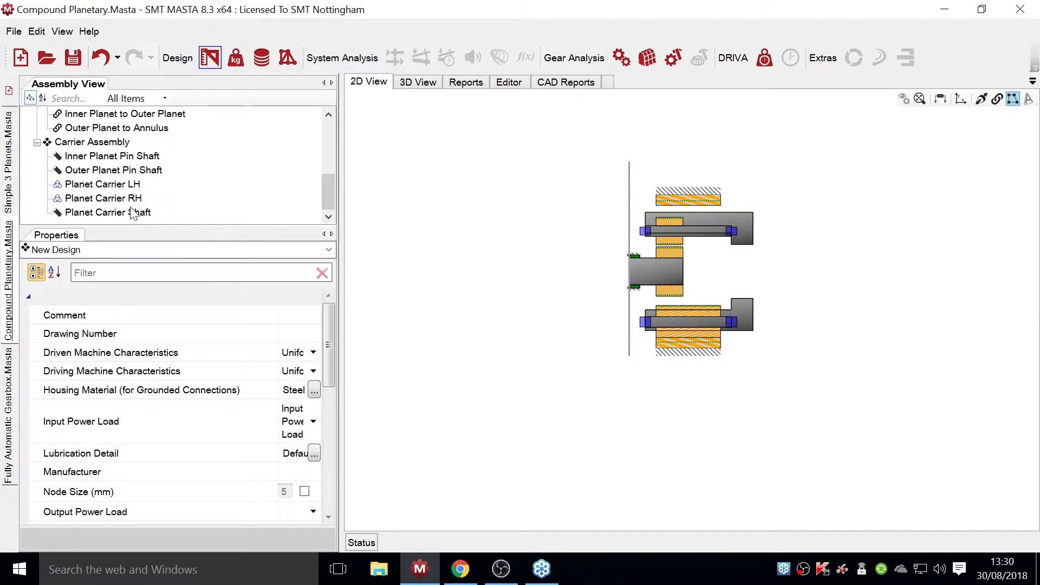
right_click(87, 140)
mouse_move(112, 150)
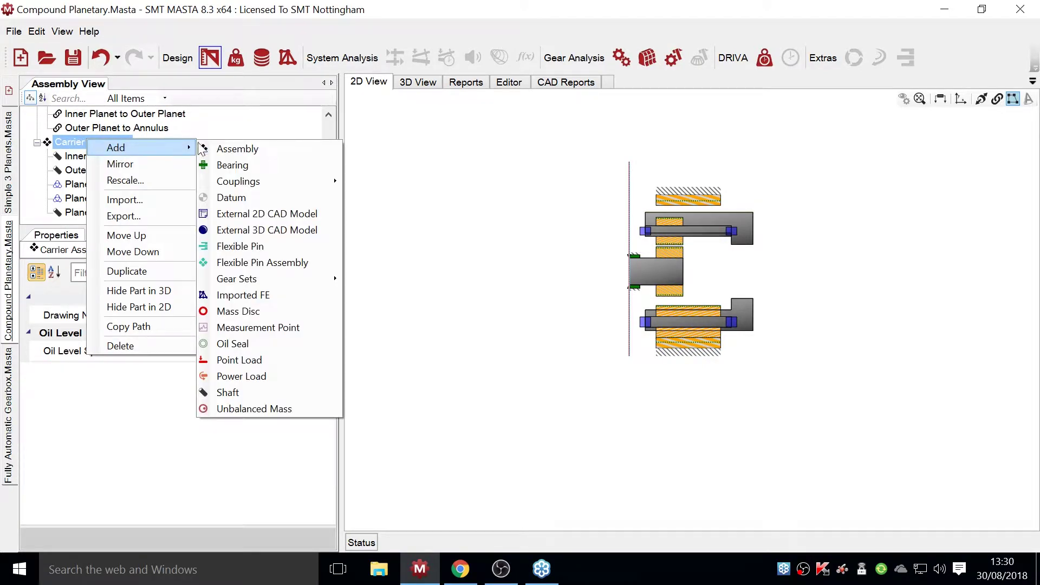
click(233, 166)
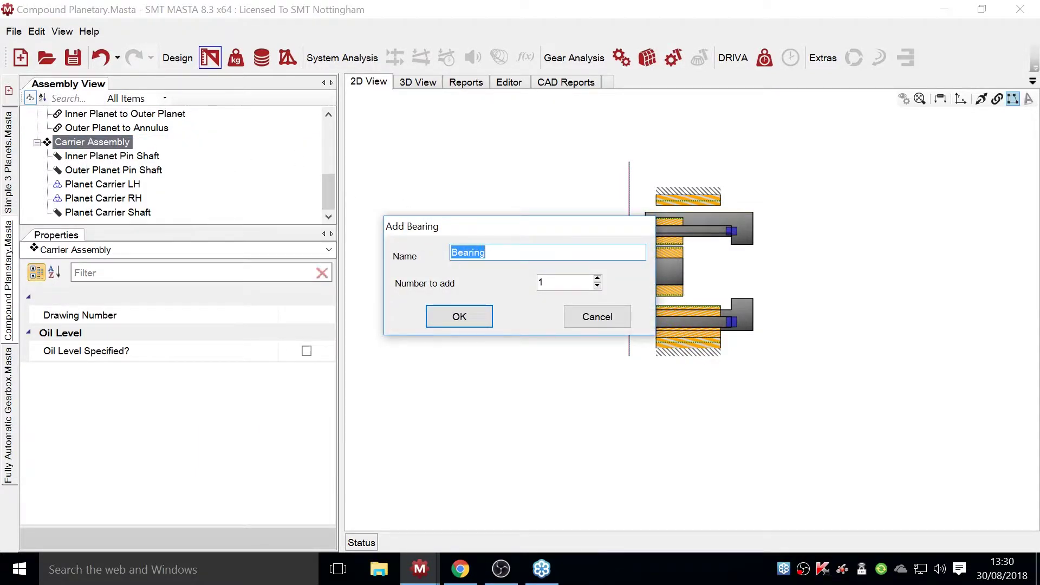
click(487, 252)
key(Home)
text(Planer)
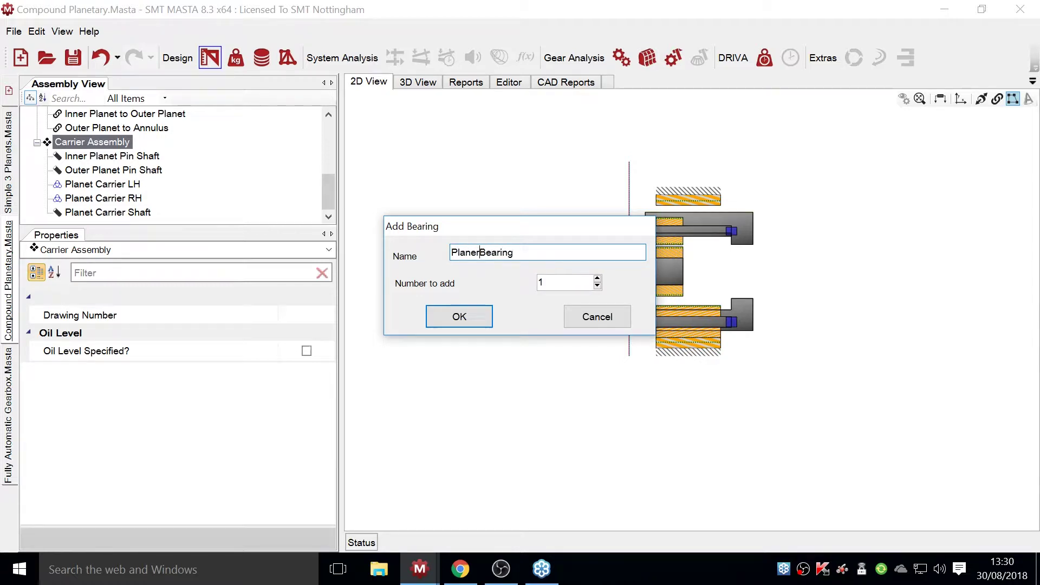
key(BackSpace)
text(t Carrier)
click(459, 317)
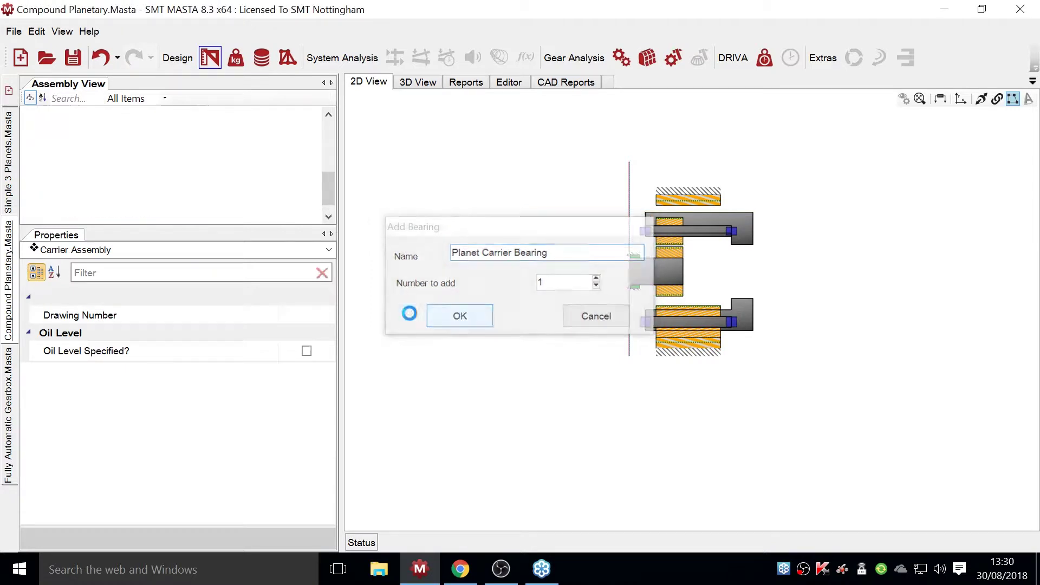
- Connect the Planet Carrier Bearing to the Planet Carrier Shaft as a housed component
click(124, 212)
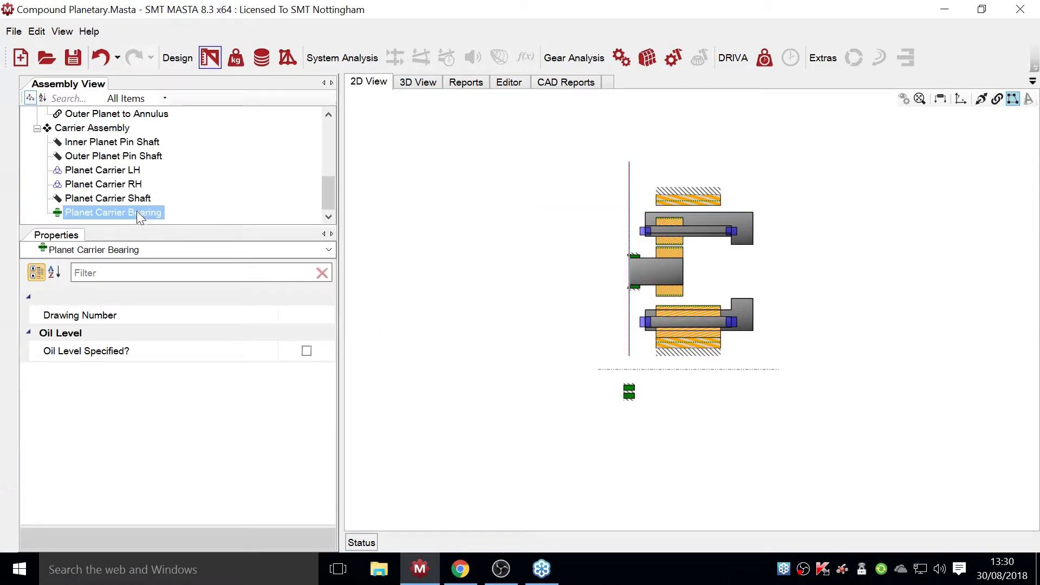
click(998, 98)
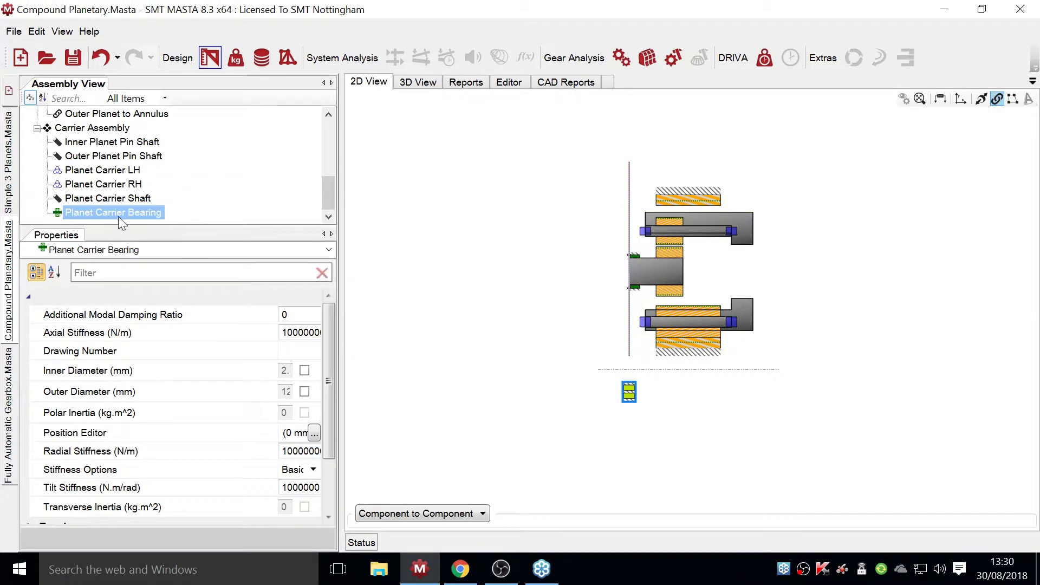
drag(117, 189, 121, 197)
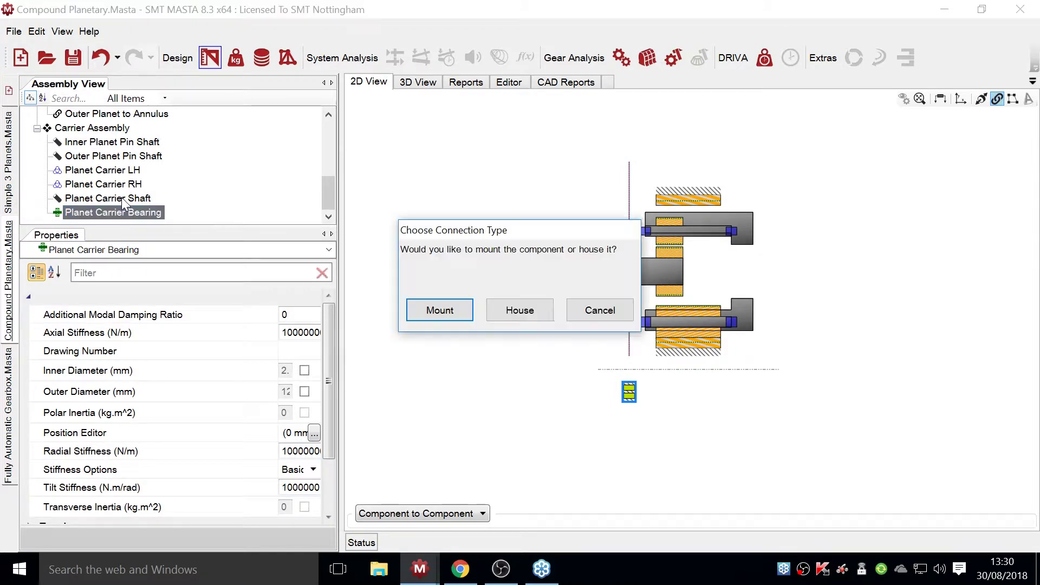
click(512, 315)
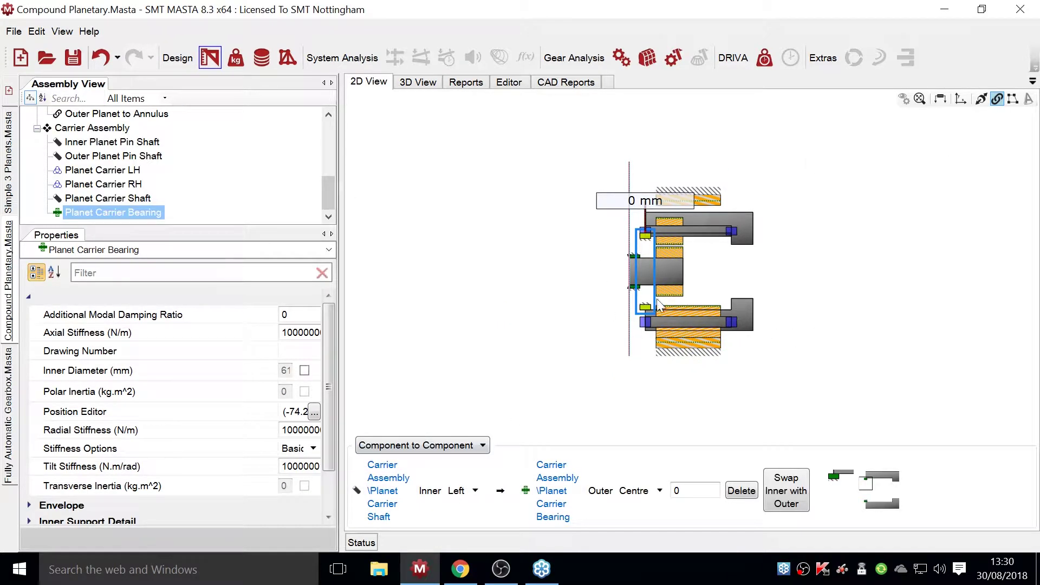
- Position the Planet Carrier Bearing's right side at a 0 mm offset from the Planet Carrier Shaft's inner right end
click(981, 98)
click(649, 491)
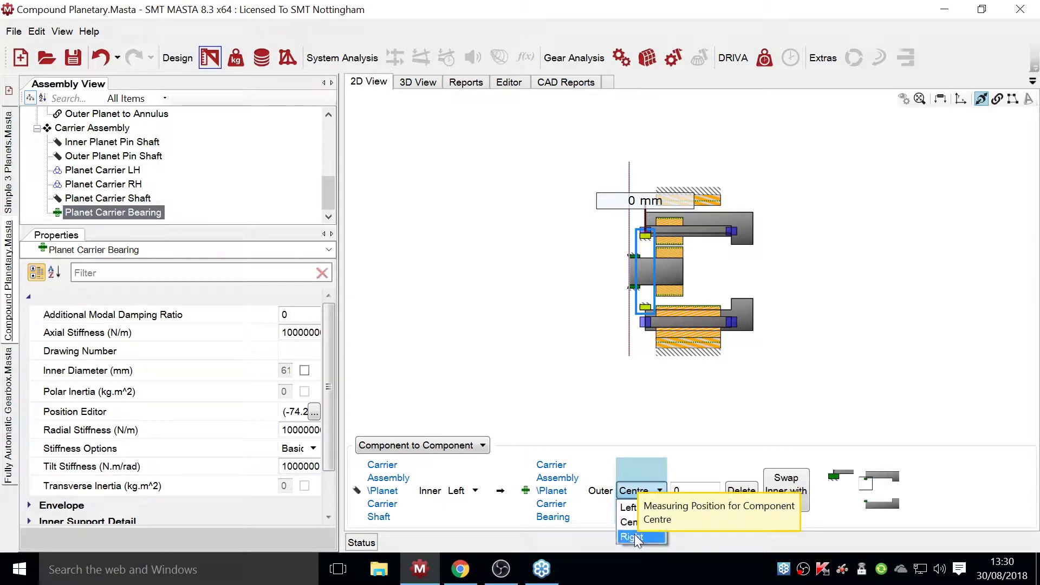
click(632, 536)
click(465, 491)
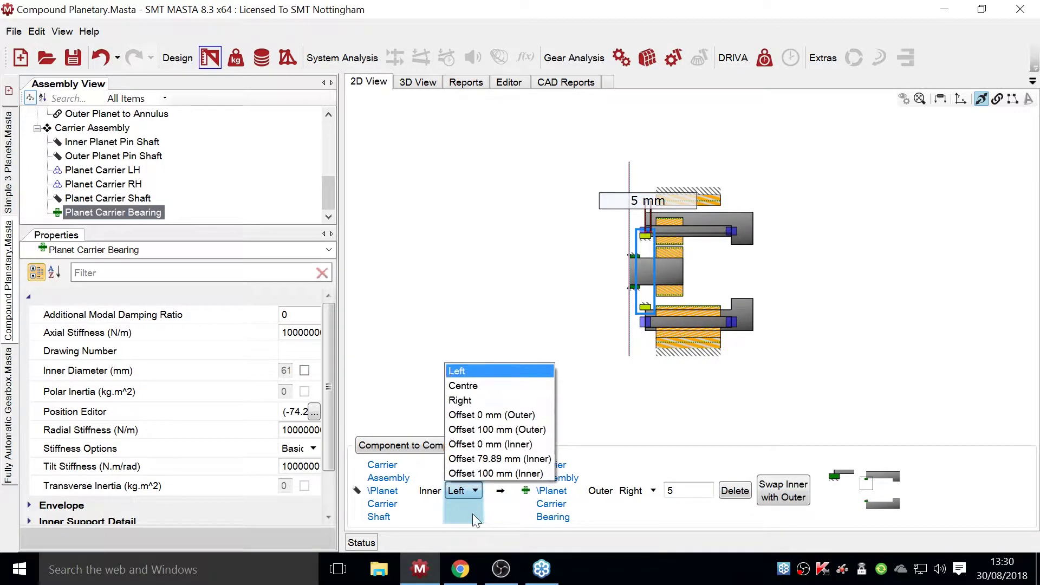
click(460, 401)
click(684, 491)
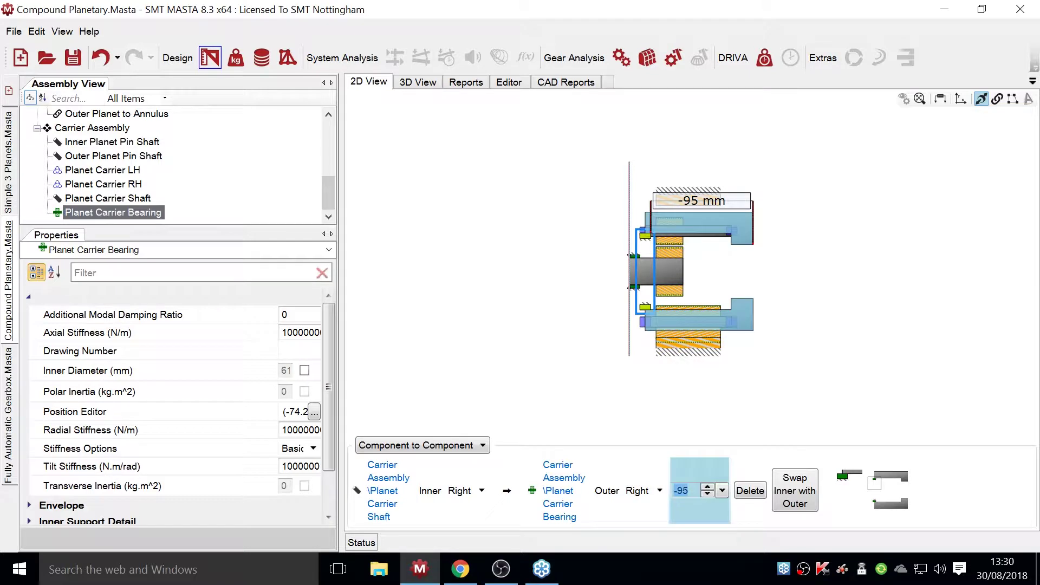
text(0)
key(Return)
click(849, 313)
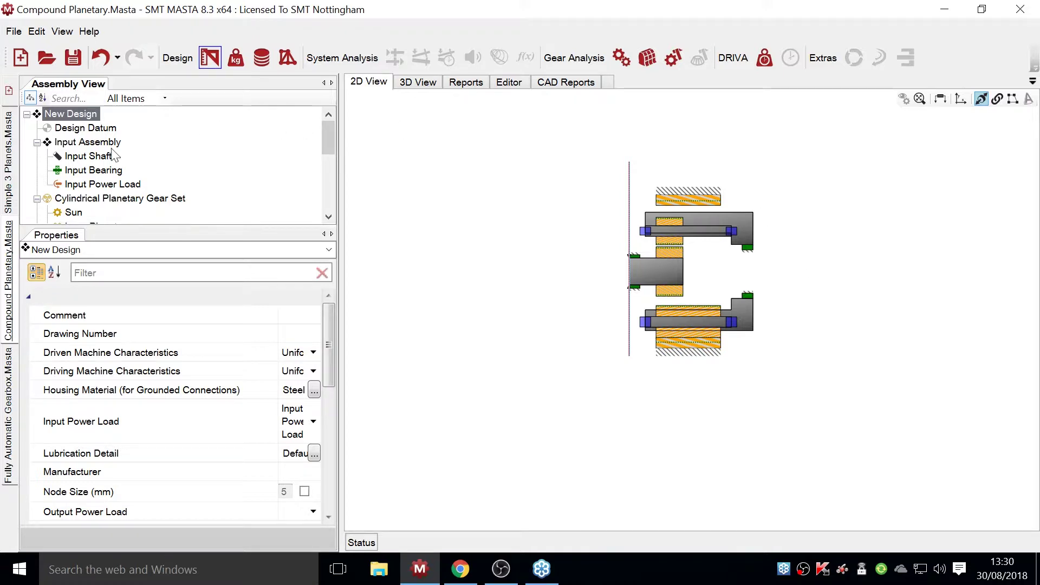
- Start a bearing-mounted gear blank assembly for the Inner Planet with a 12 mm carrier shaft bore diameter and 2 mm carrier thickness
scroll(84, 201, down, 1)
scroll(625, 226, up, 3)
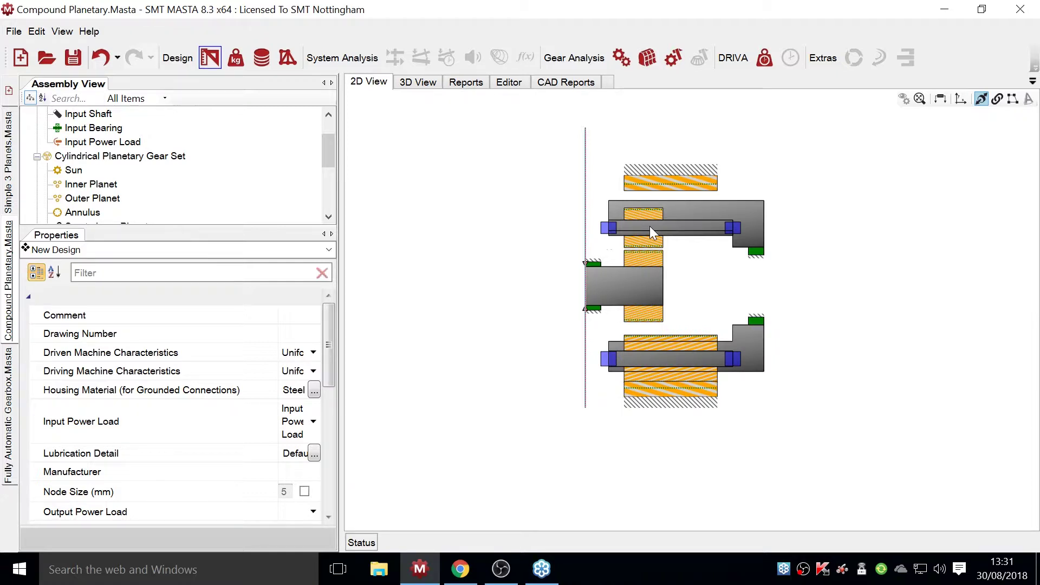
click(86, 184)
right_click(87, 184)
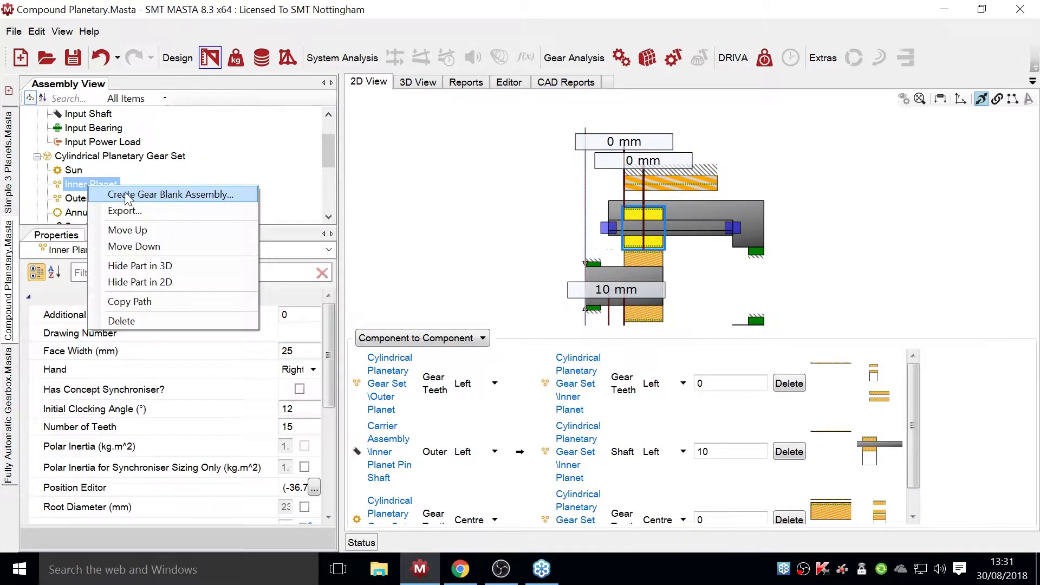
click(198, 195)
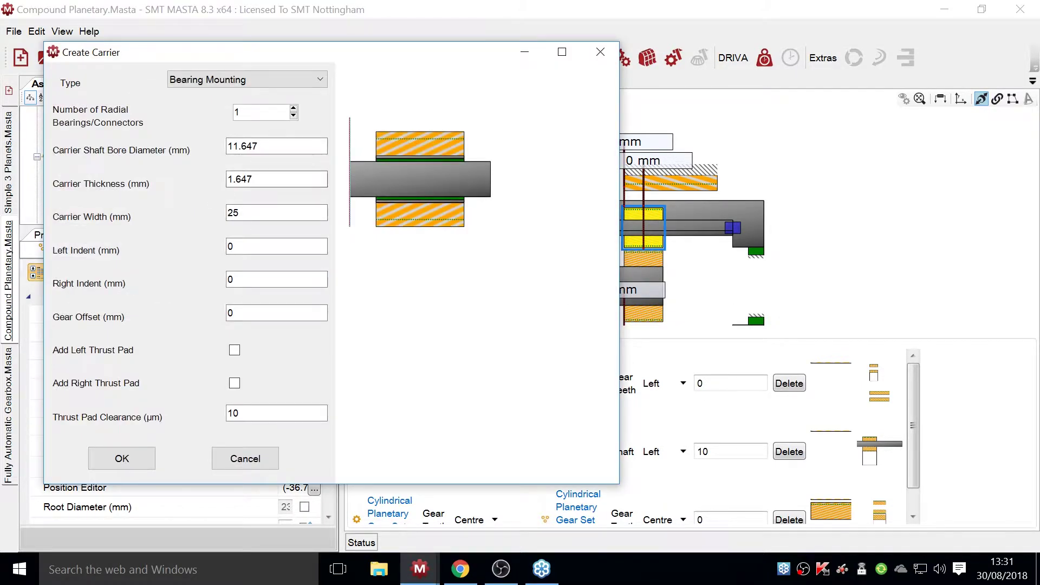
drag(296, 48, 561, 61)
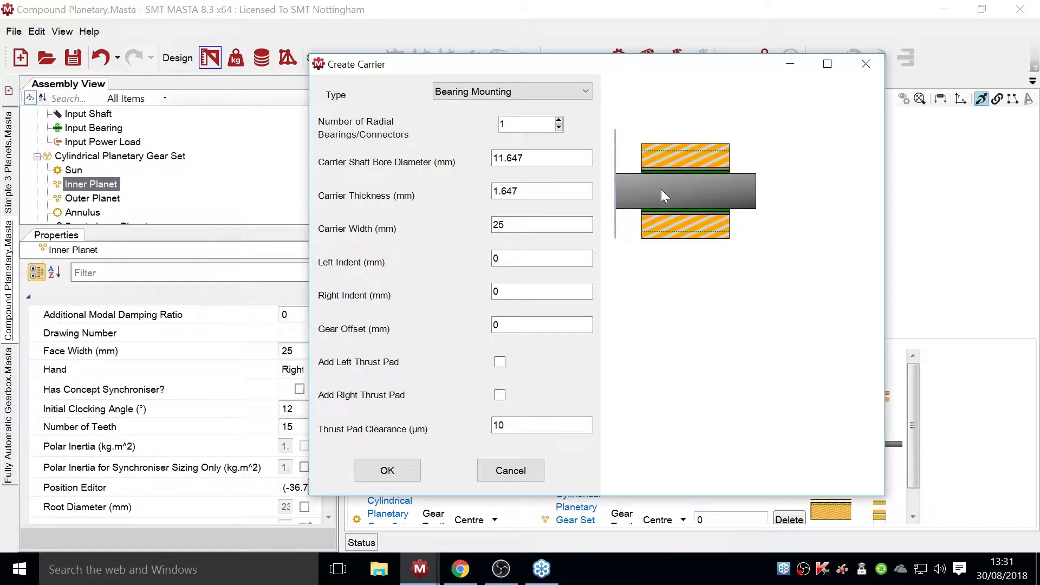
click(508, 100)
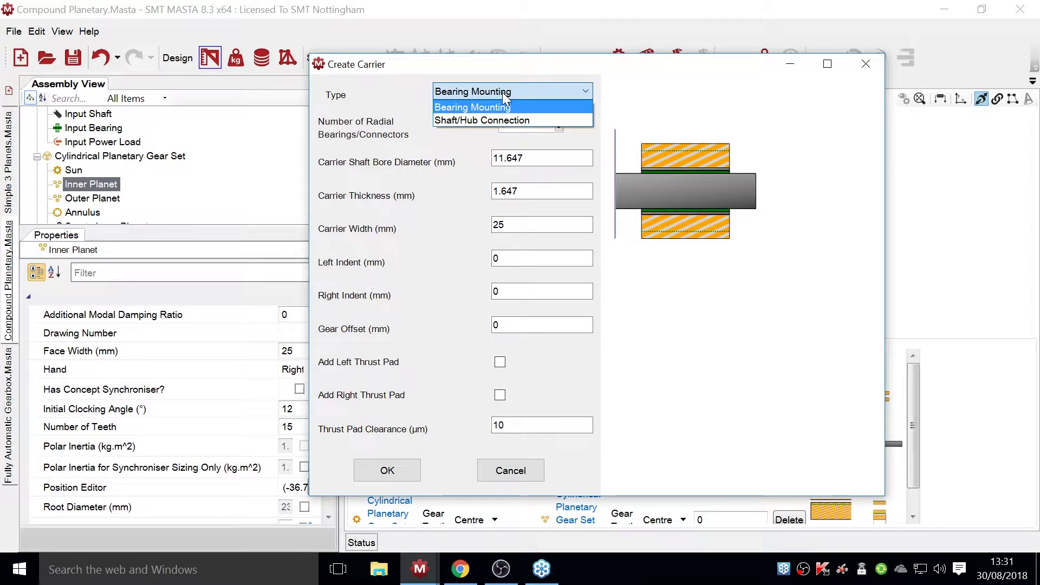
click(502, 93)
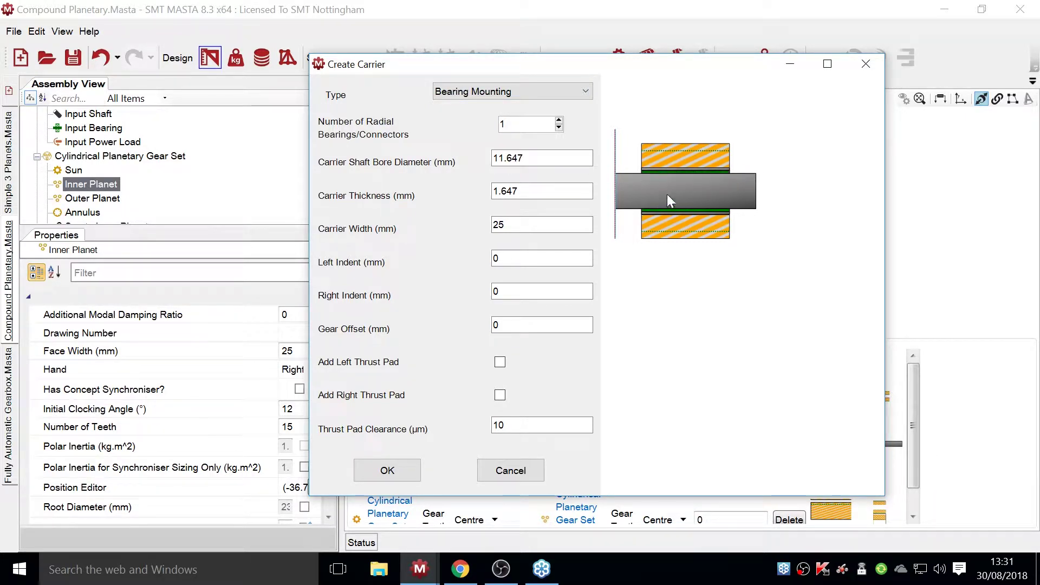
key(Tab)
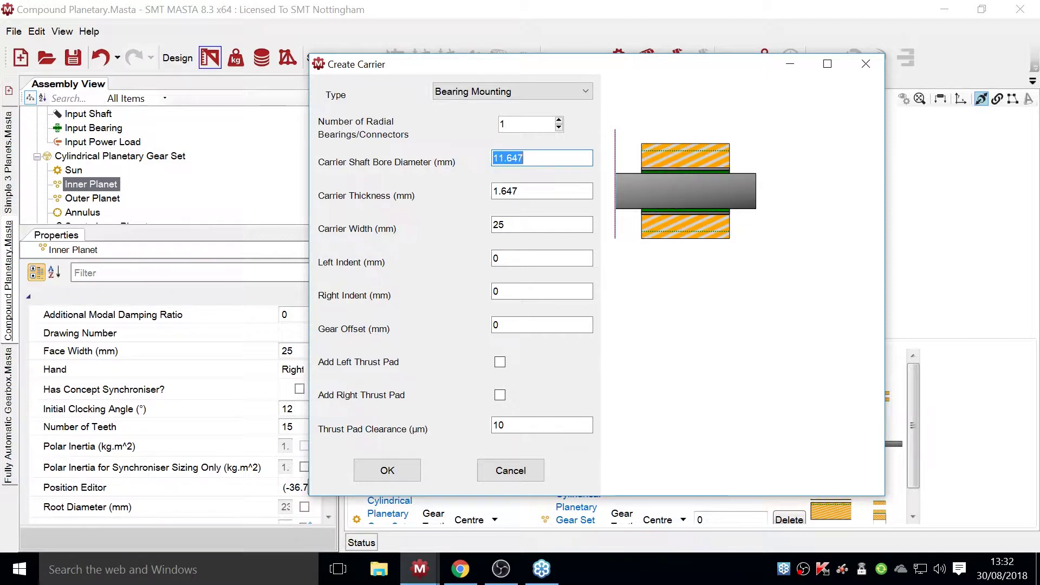
text(12)
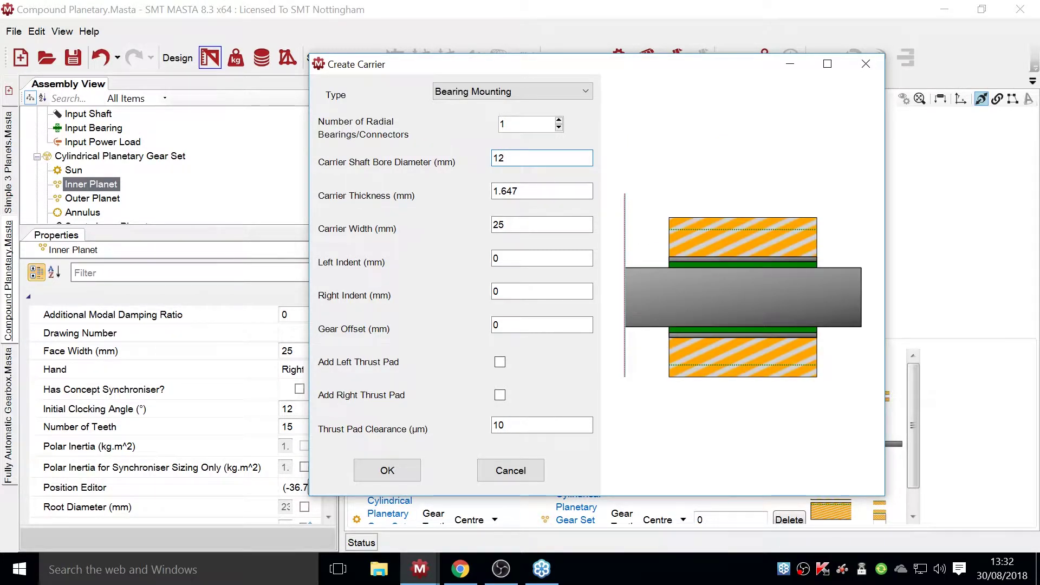
key(Tab)
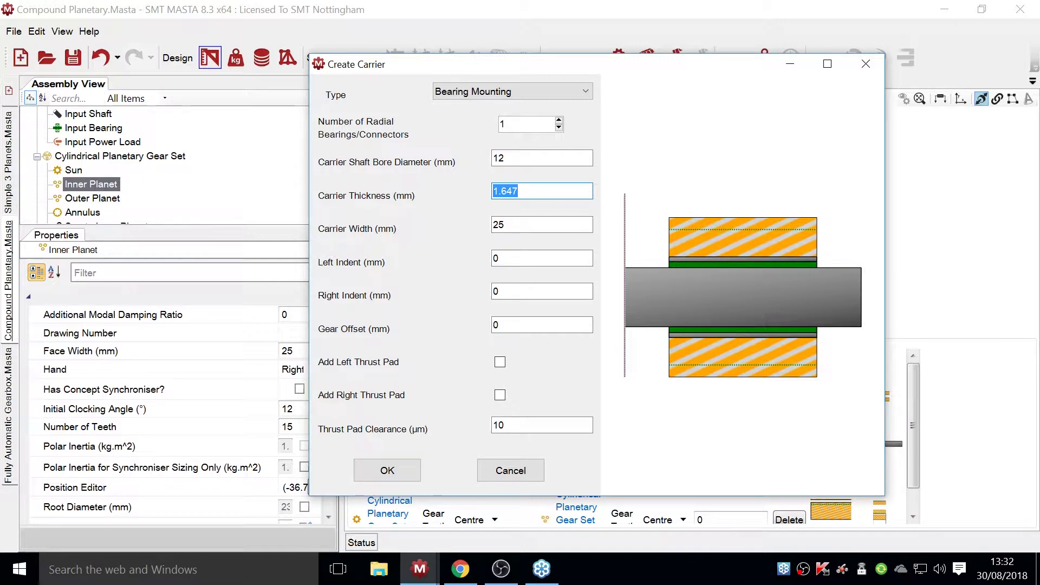
text(2)
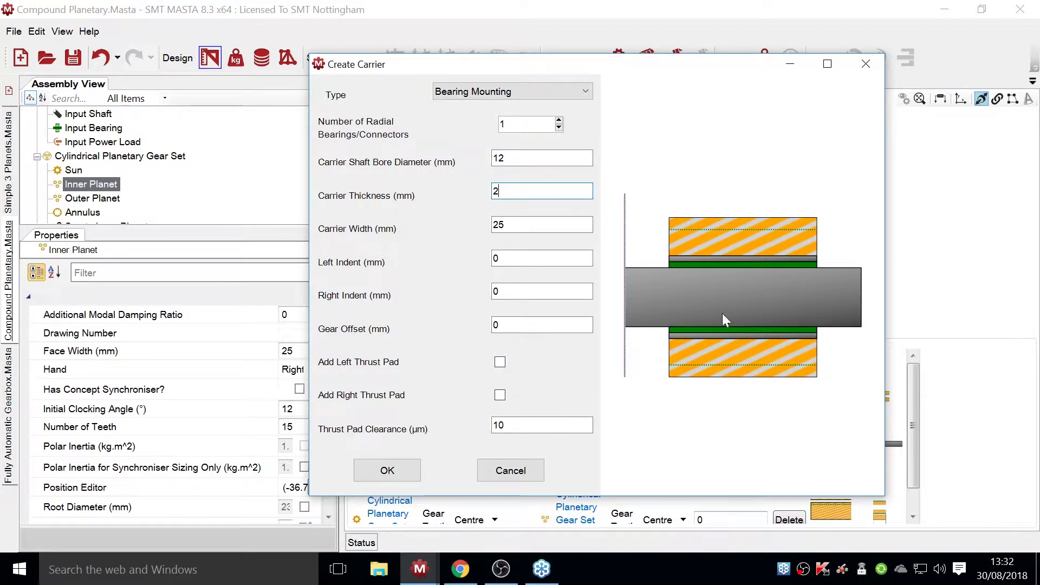
- Add left and right thrust pads with 50 µm clearance and create the Inner Planet's gear blank assembly
click(500, 362)
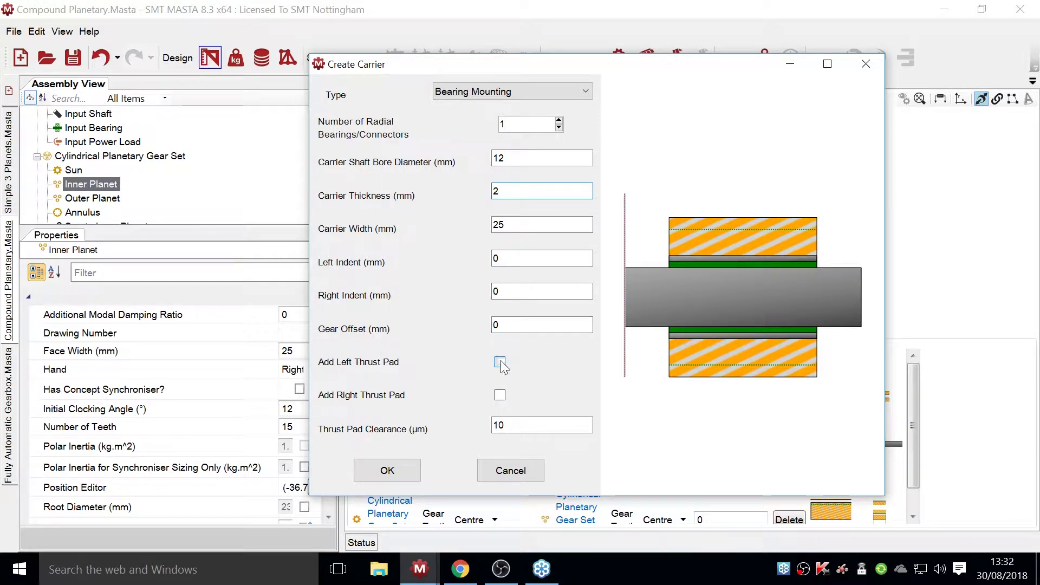
click(500, 395)
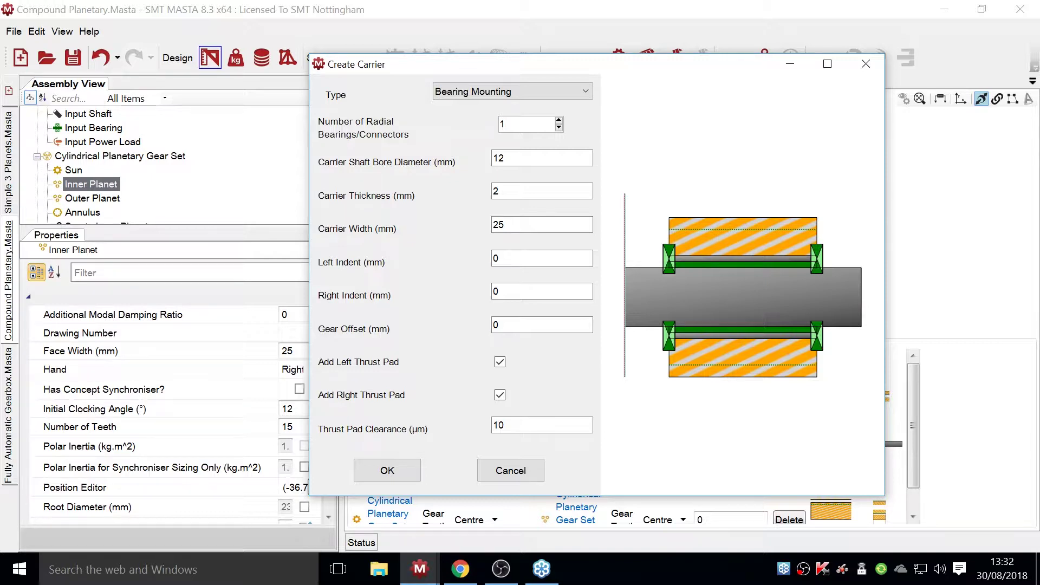
click(501, 426)
double_click(499, 426)
text(50)
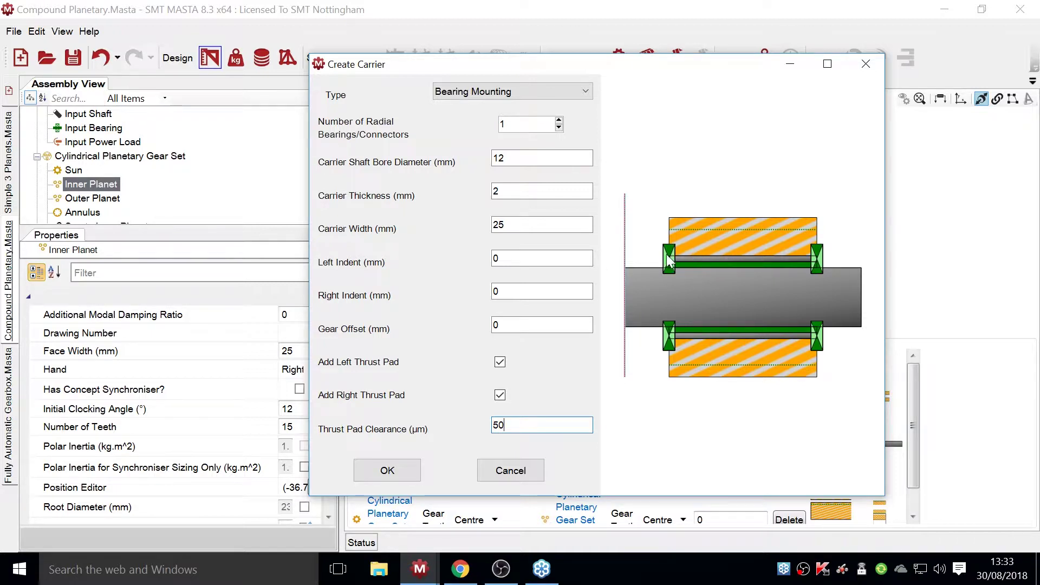
click(377, 478)
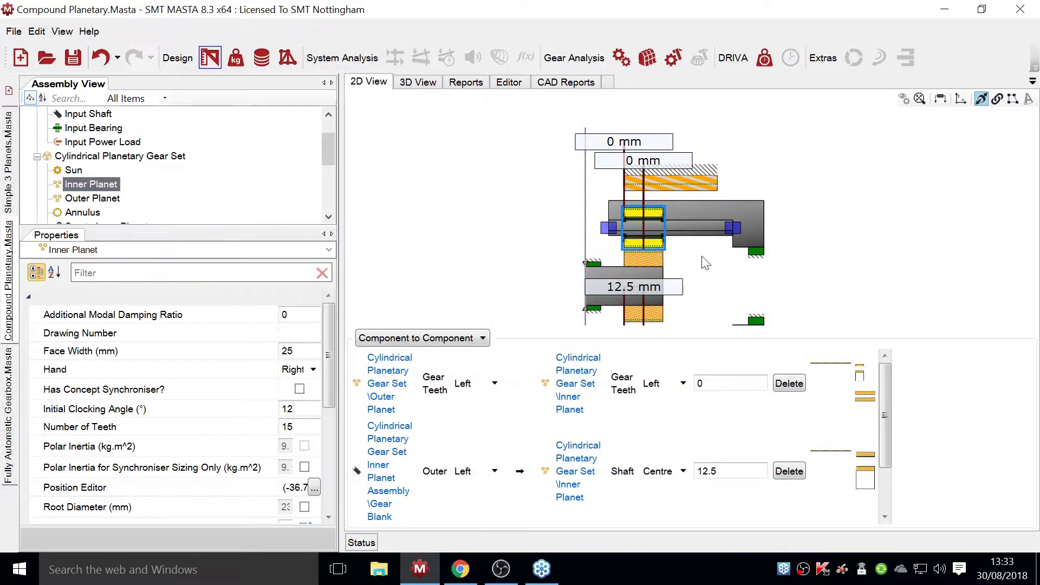
- Examine the Inner Planet's gear blank, bearing and thrust pads in the 2D view
scroll(705, 263, up, 5)
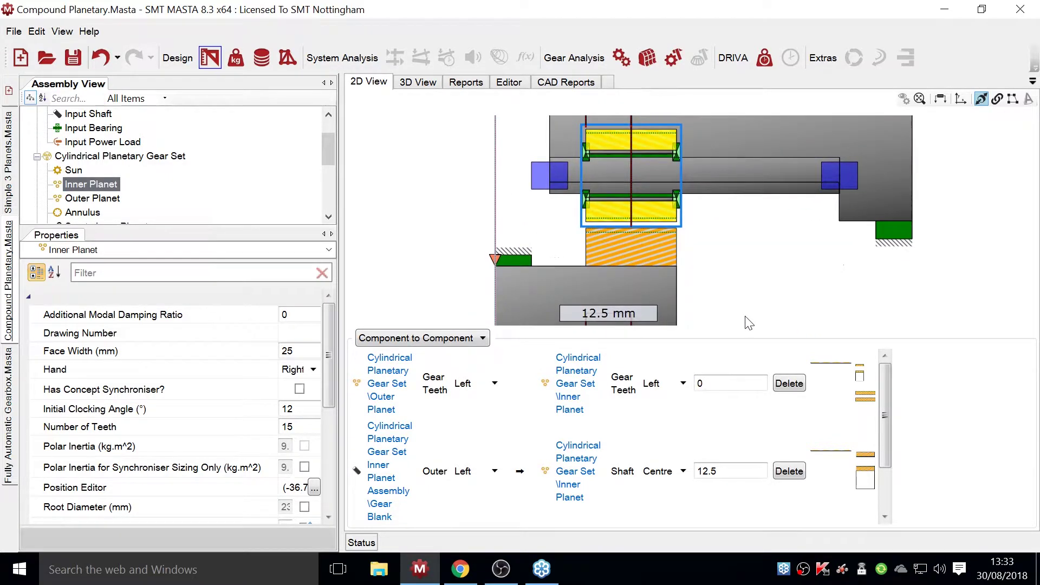
scroll(695, 261, up, 5)
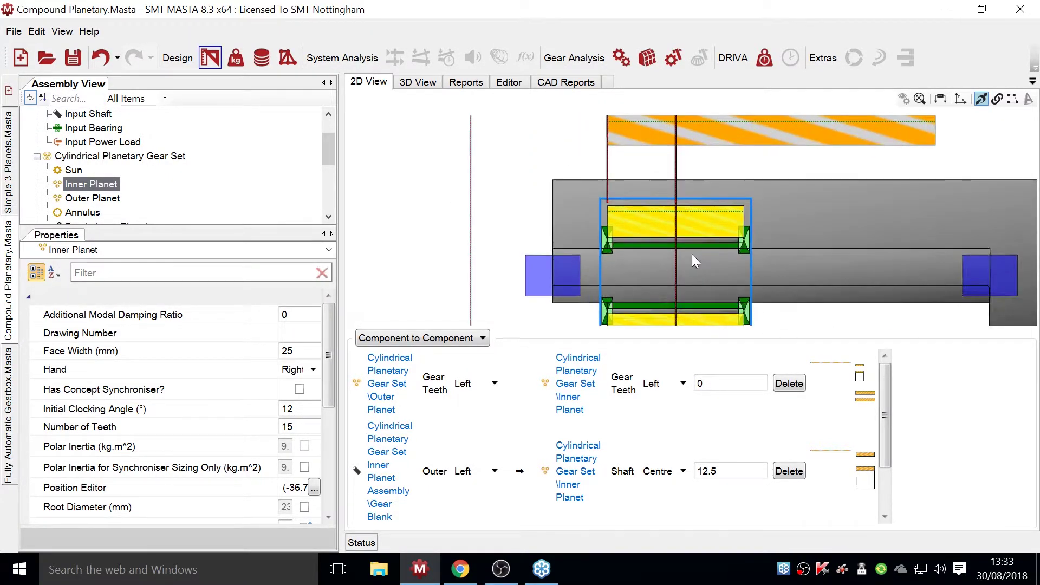
scroll(691, 255, up, 2)
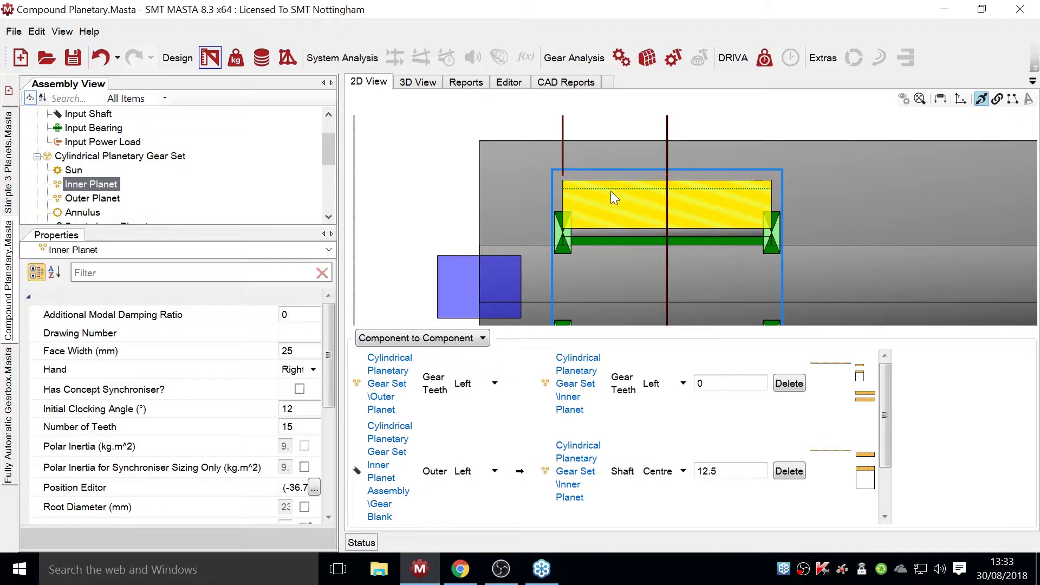
scroll(619, 229, down, 8)
middle_drag(644, 236, 641, 131)
middle_drag(638, 277, 696, 248)
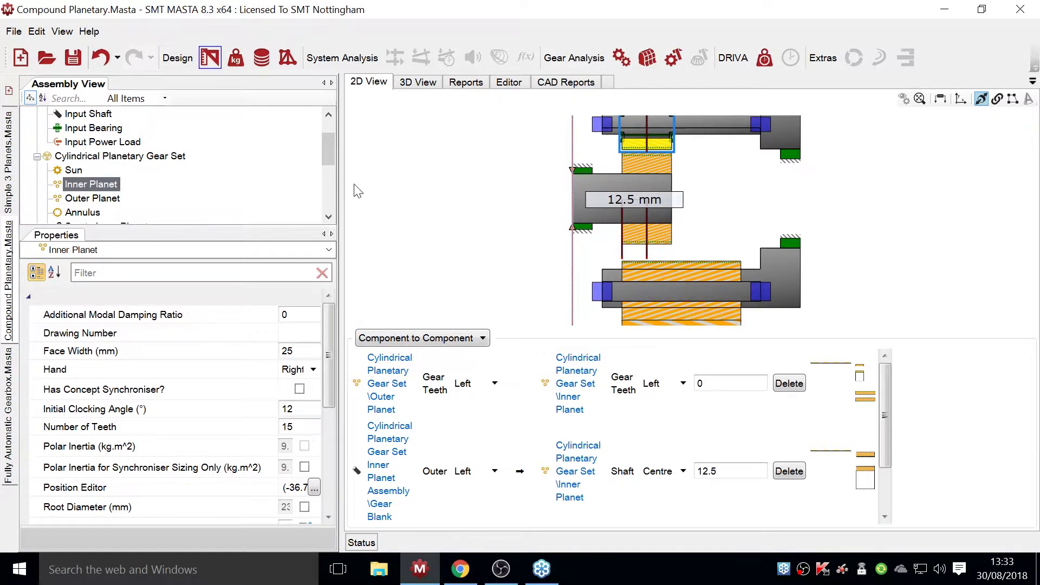
- Start a bearing-mounted gear blank assembly for the Outer Planet with a 15 mm carrier shaft bore diameter and 3 mm carrier thickness
click(97, 199)
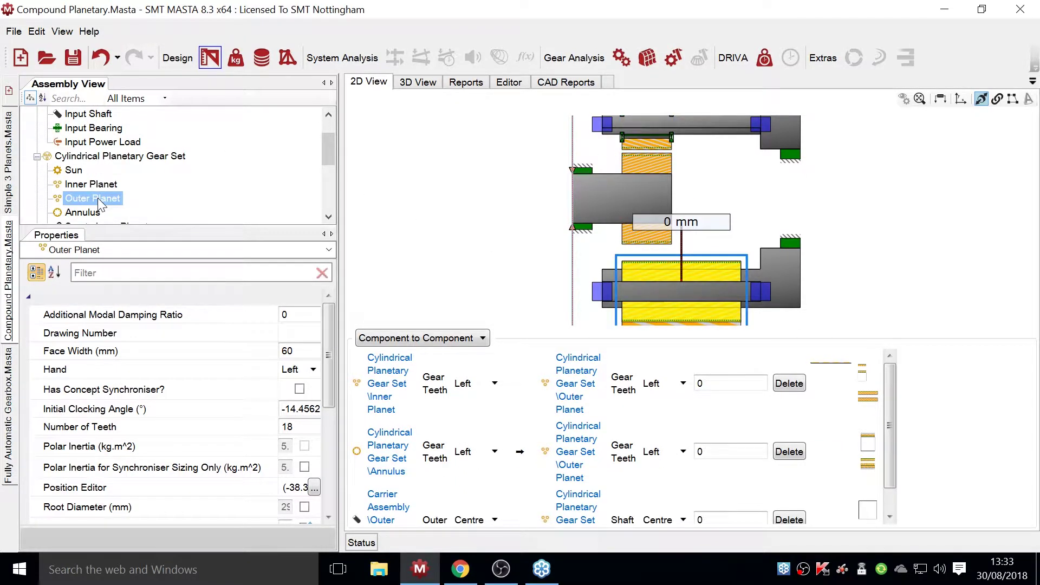
right_click(98, 199)
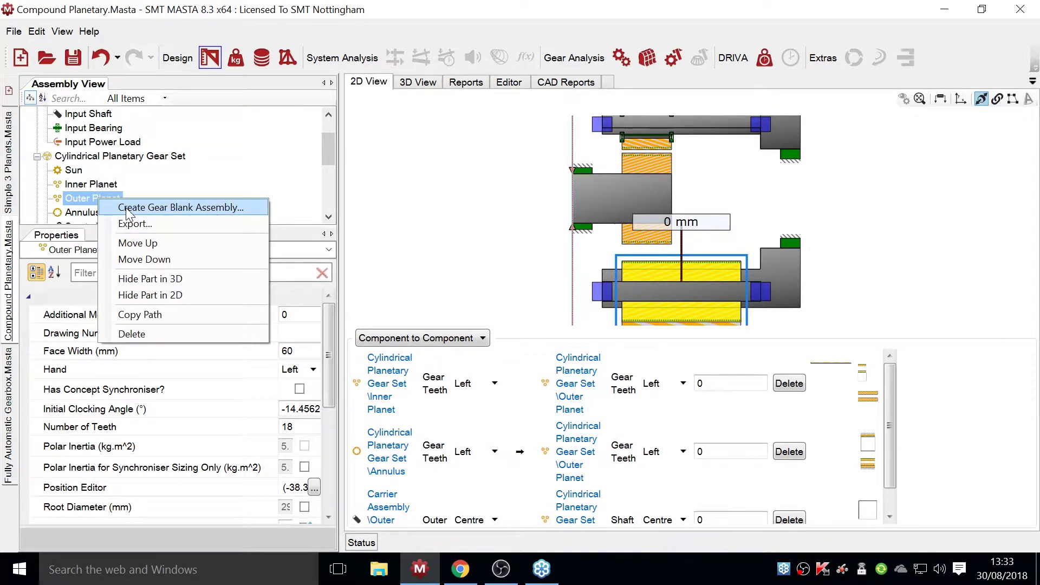
click(128, 209)
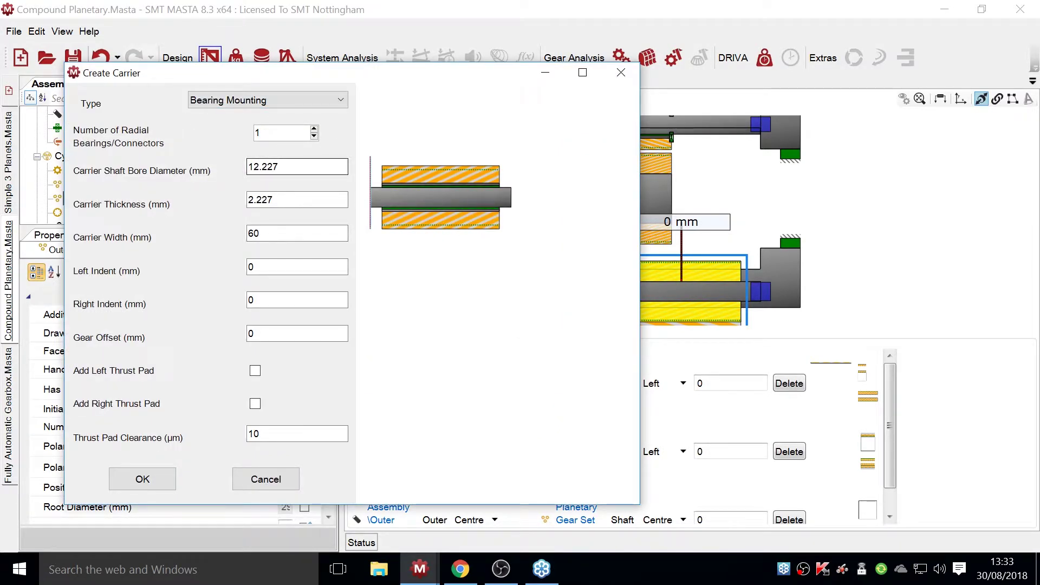
click(302, 165)
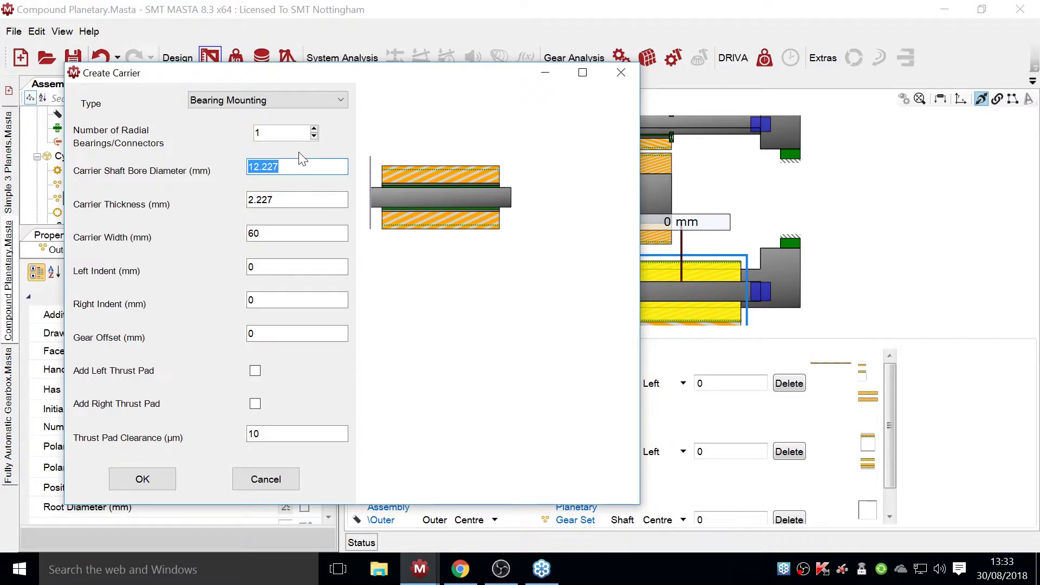
text(153)
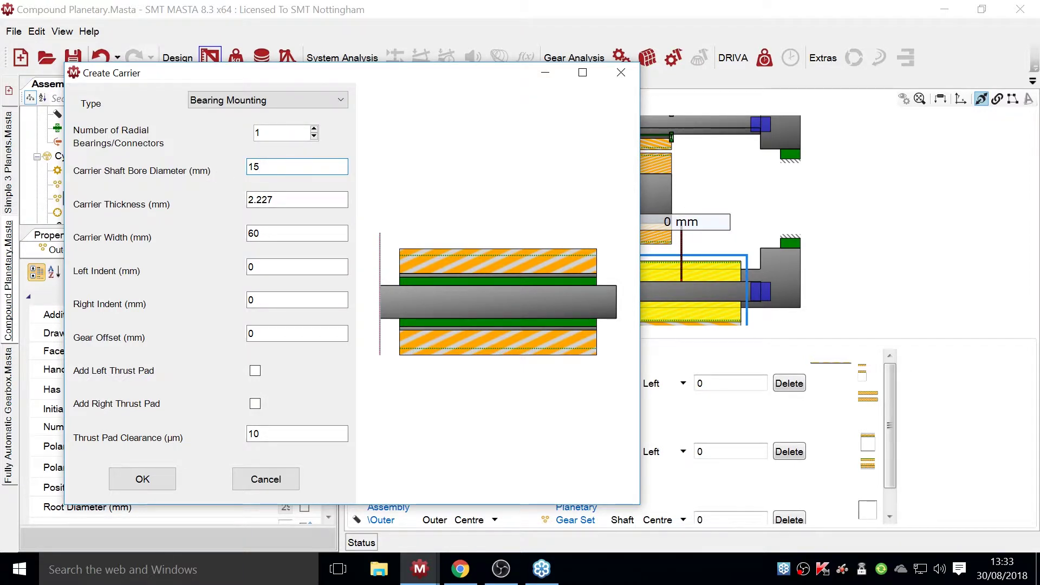
key(Tab)
text(3)
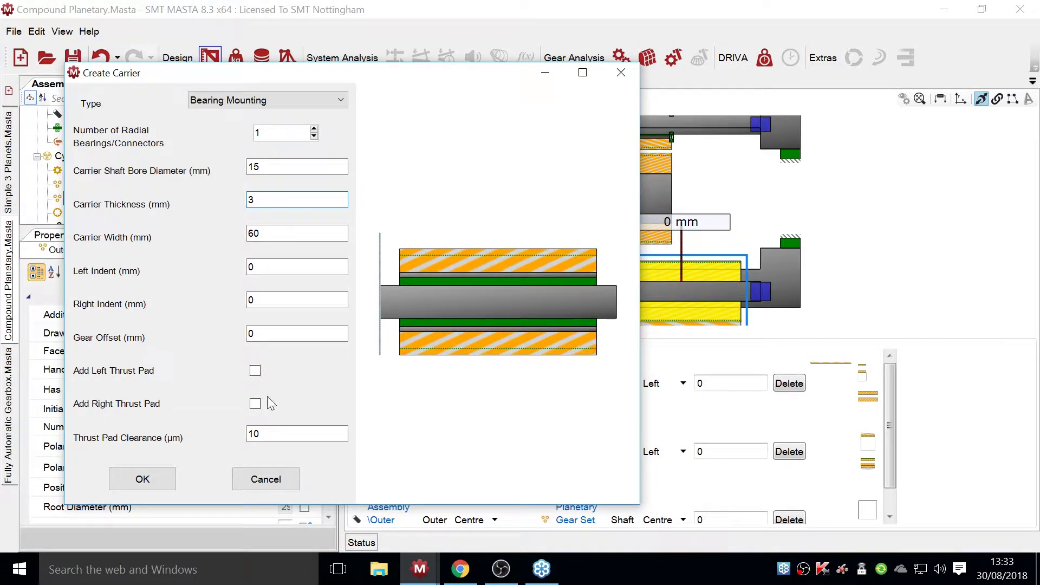
- Add left and right thrust pads with 50 µm clearance and create the Outer Planet's gear blank assembly
click(255, 371)
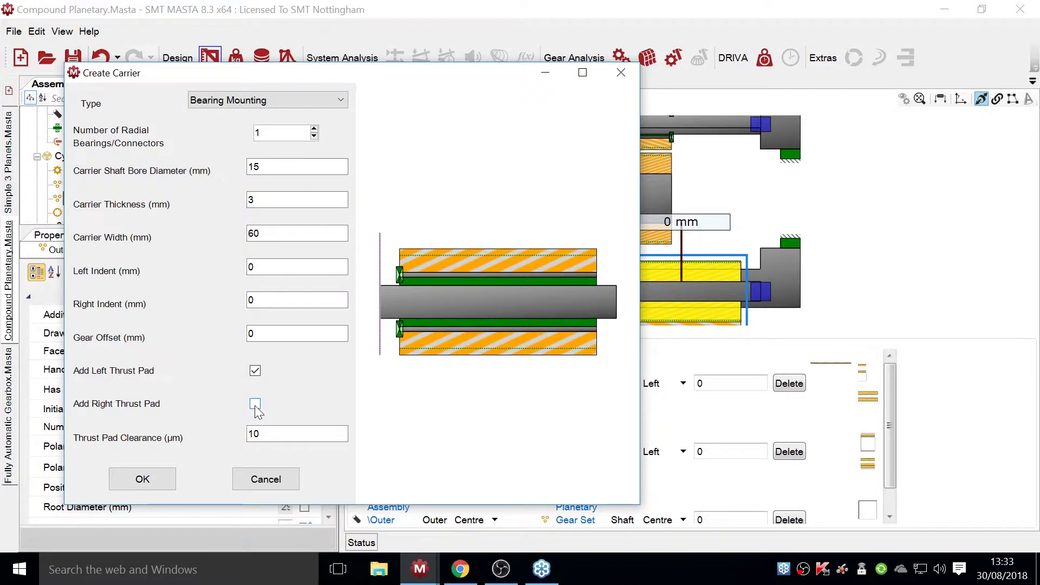
click(255, 403)
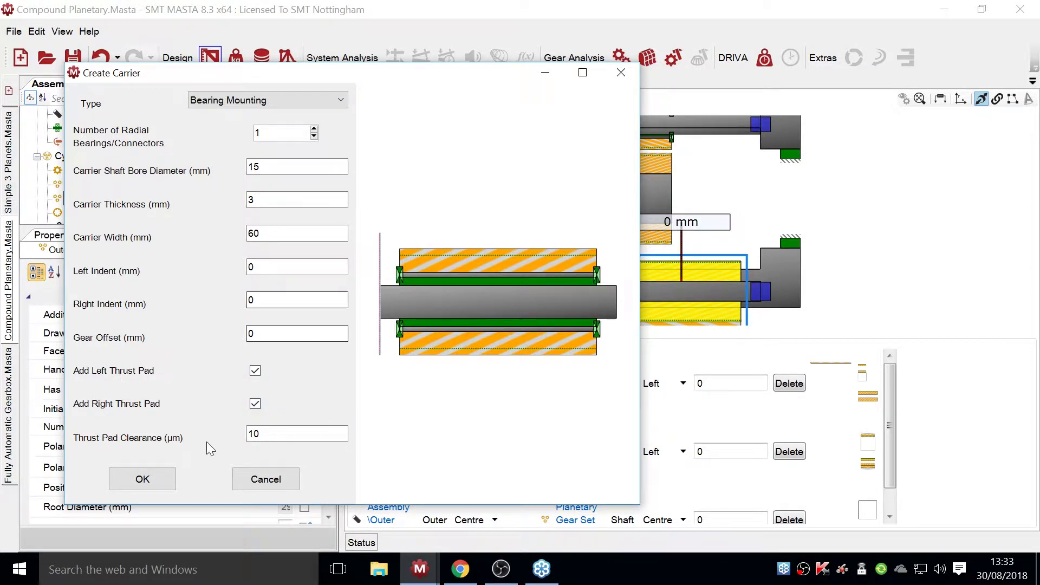
key(Tab)
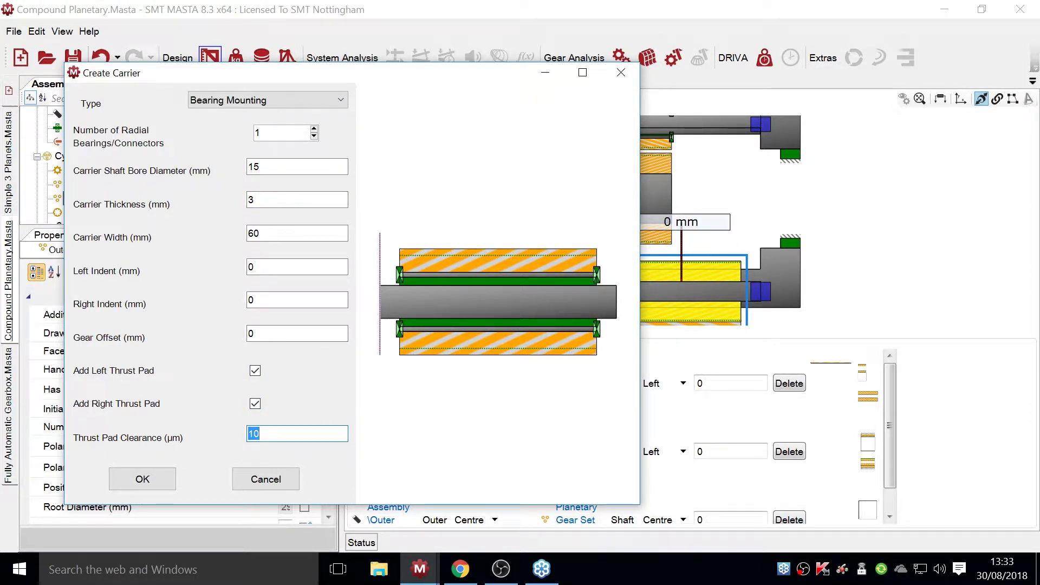
text(50)
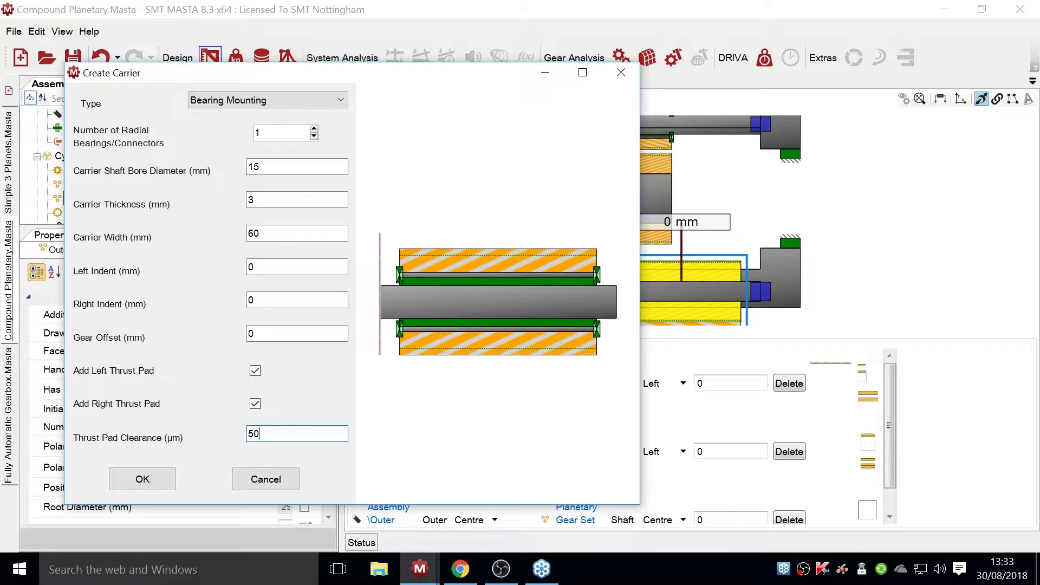
click(158, 474)
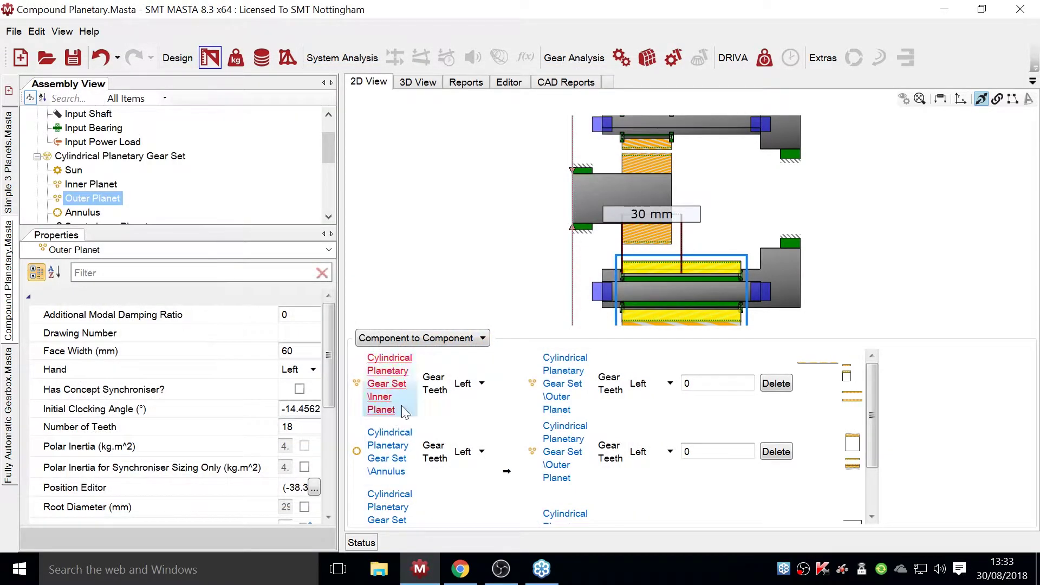
- Leave component positioning mode and examine the Outer Planet's bearing, its thrust pads and the overall layout in the 2D view
scroll(723, 282, up, 3)
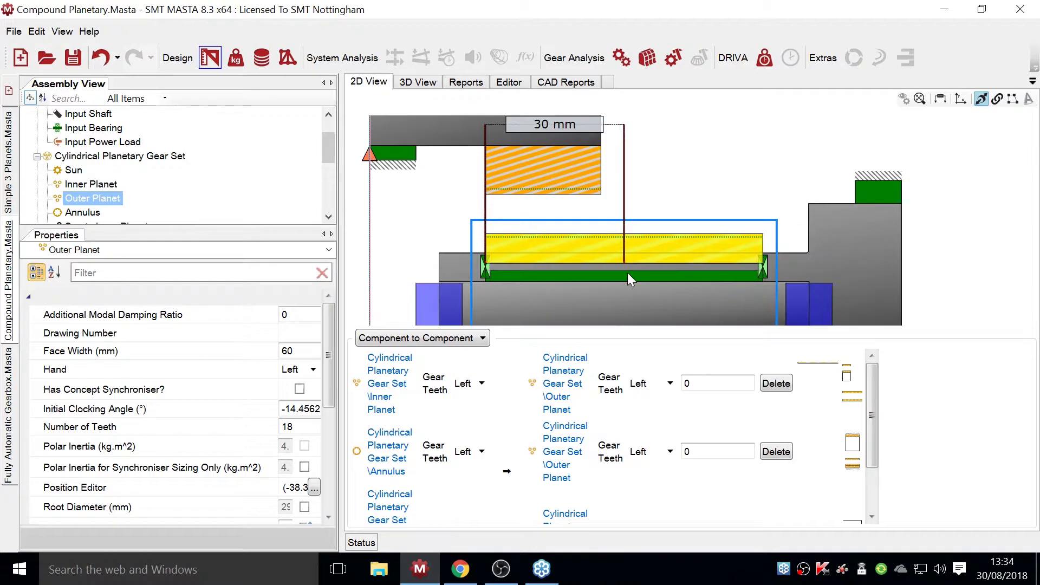
scroll(603, 271, down, 3)
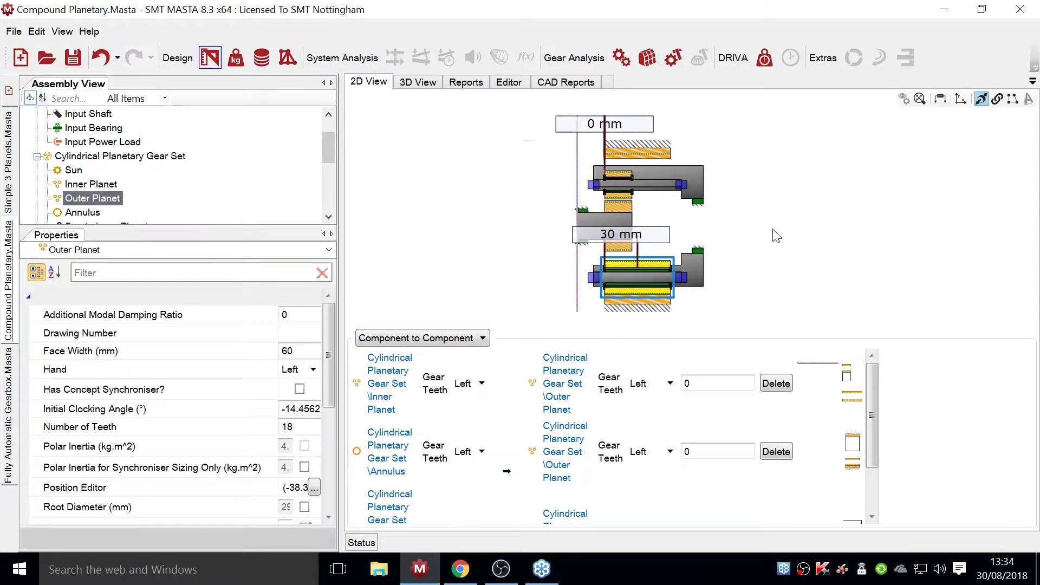
mouse_move(756, 208)
middle_down()
mouse_move(699, 233)
mouse_move(668, 212)
middle_up()
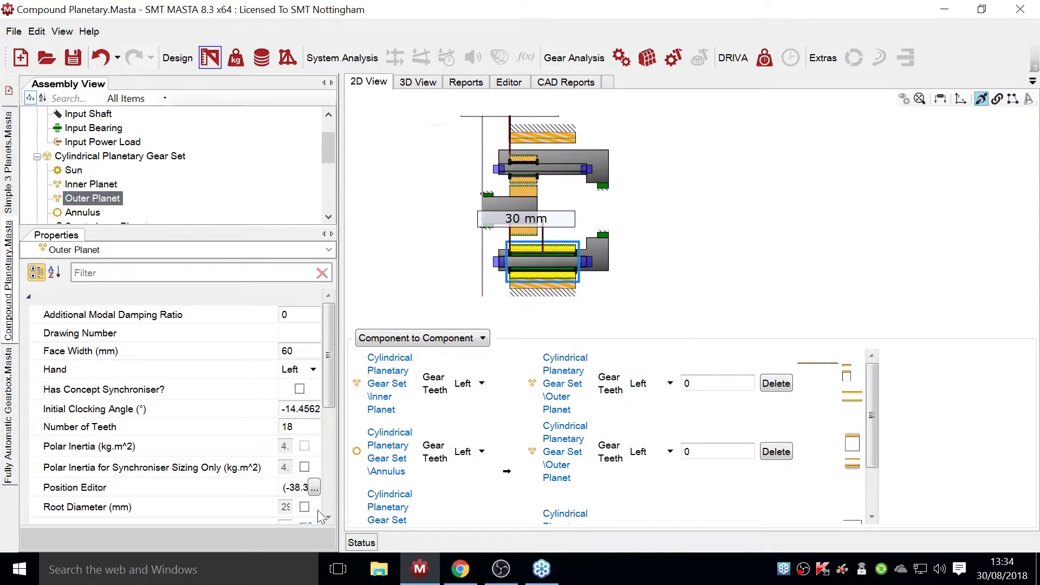
click(981, 98)
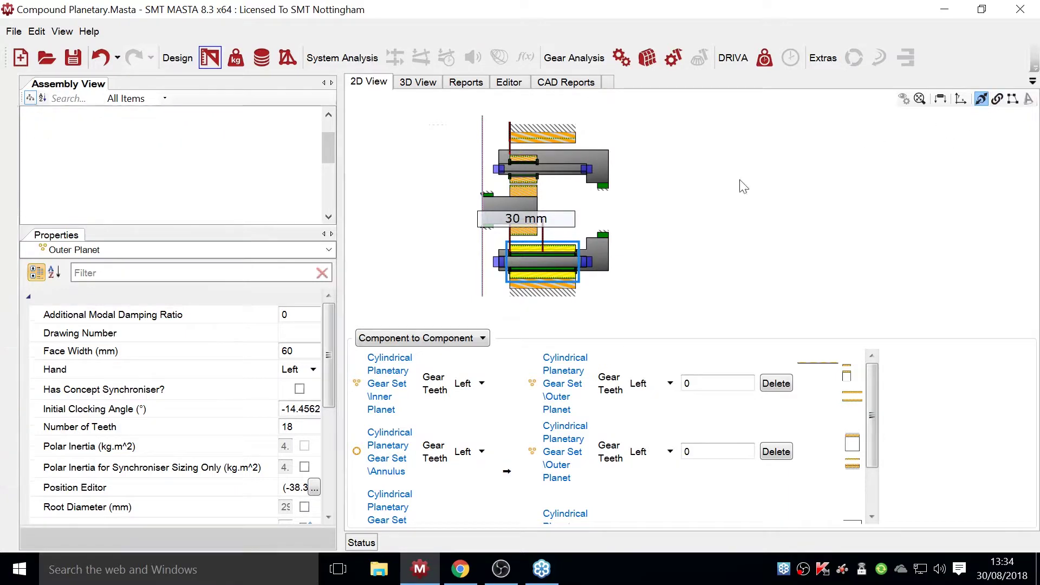
click(434, 248)
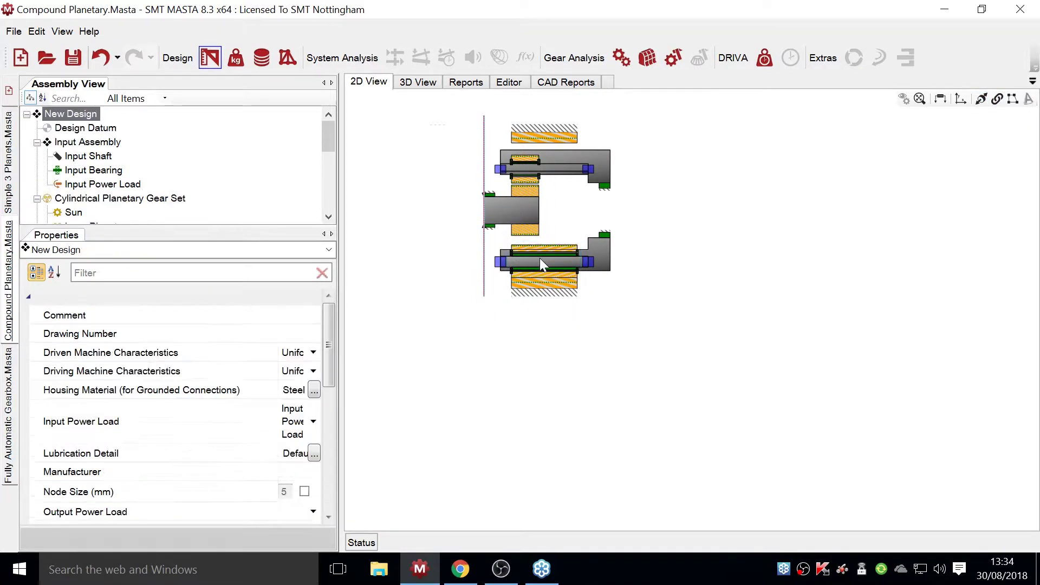
scroll(541, 257, up, 3)
scroll(541, 257, up, 2)
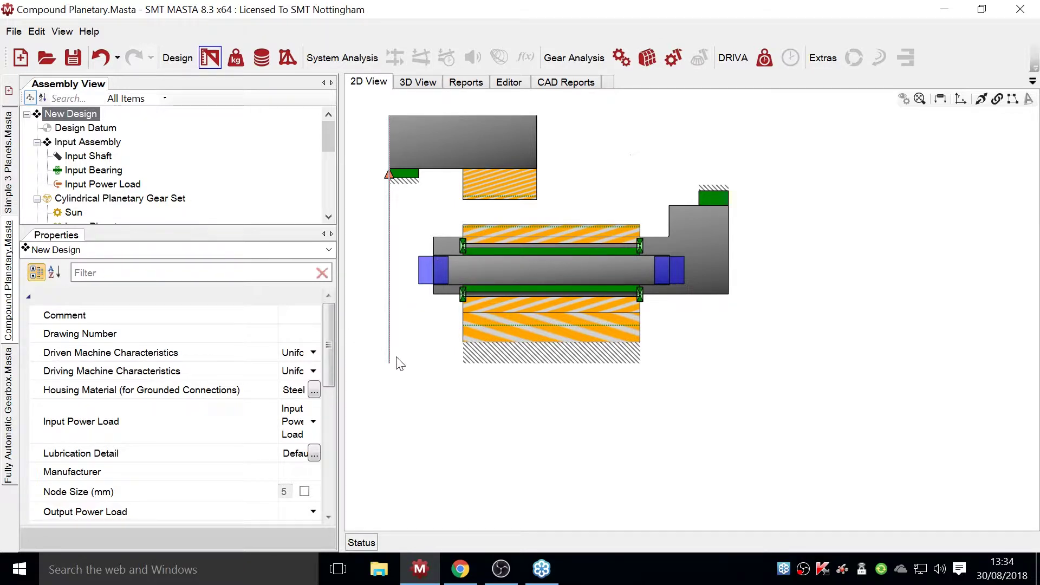
mouse_move(395, 360)
middle_down()
mouse_move(729, 429)
mouse_move(544, 413)
middle_up()
scroll(495, 299, down, 2)
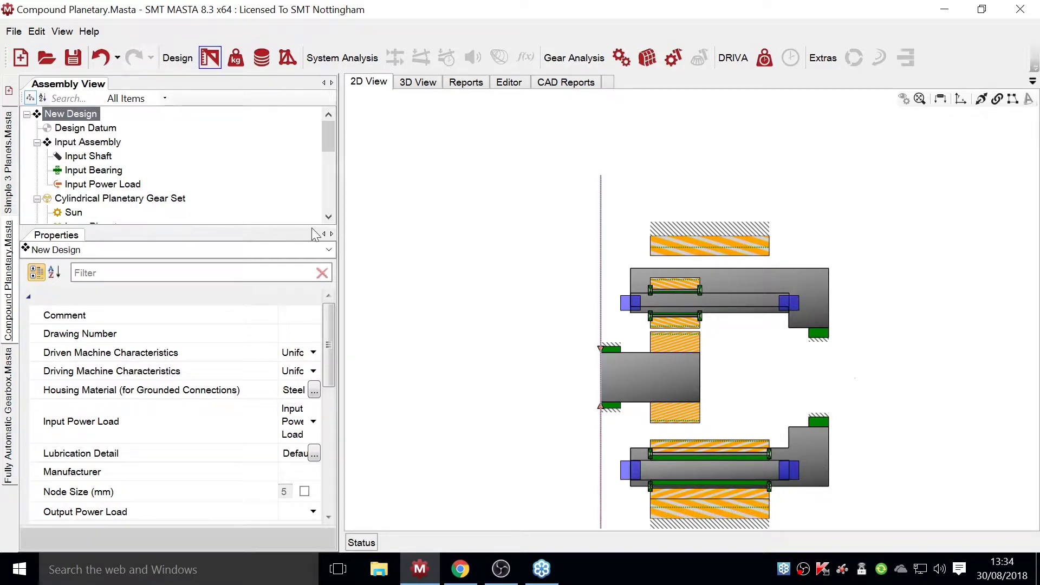
- Add a new assembly named Annulus Assembly at the top level of the design
scroll(120, 179, down, 5)
scroll(123, 215, up, 1)
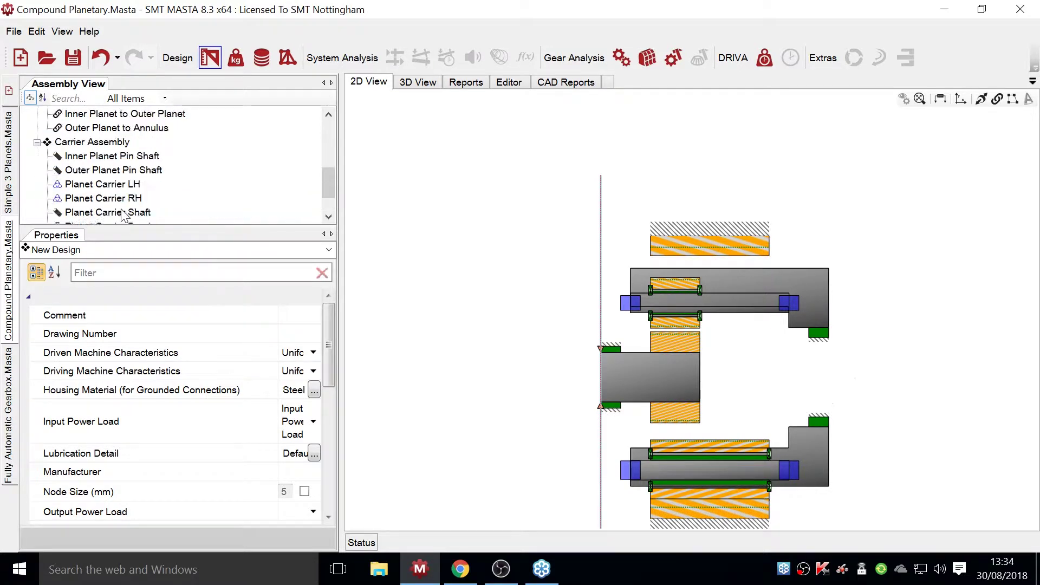
scroll(123, 215, up, 4)
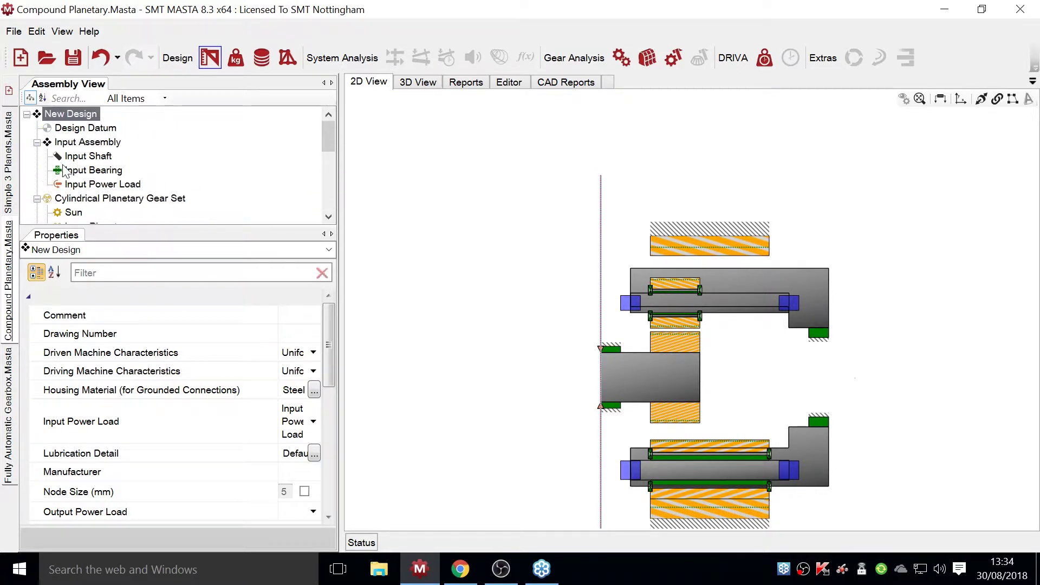
right_click(70, 115)
mouse_move(111, 121)
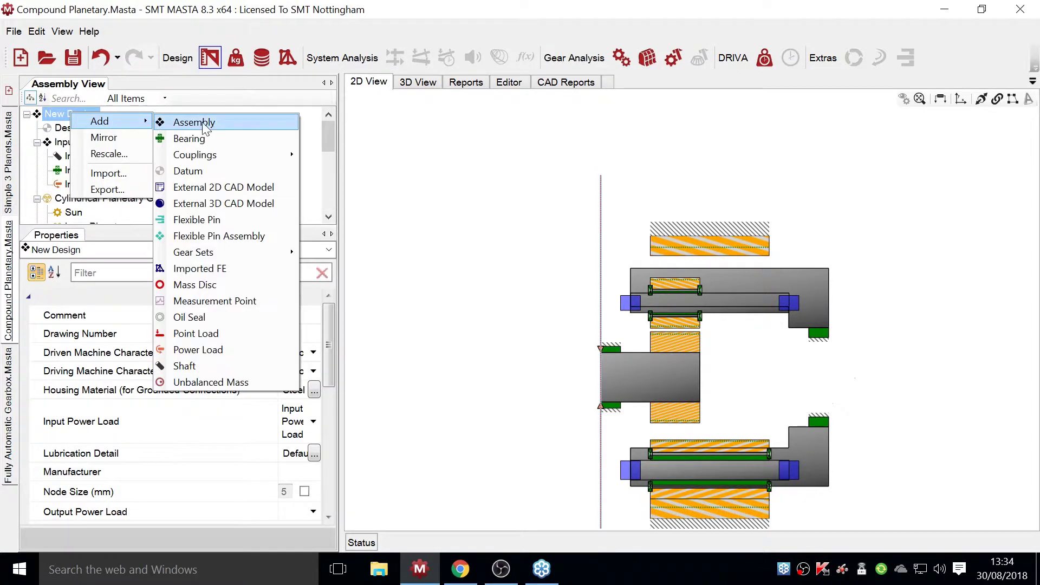
click(203, 124)
key(End)
key(Left)
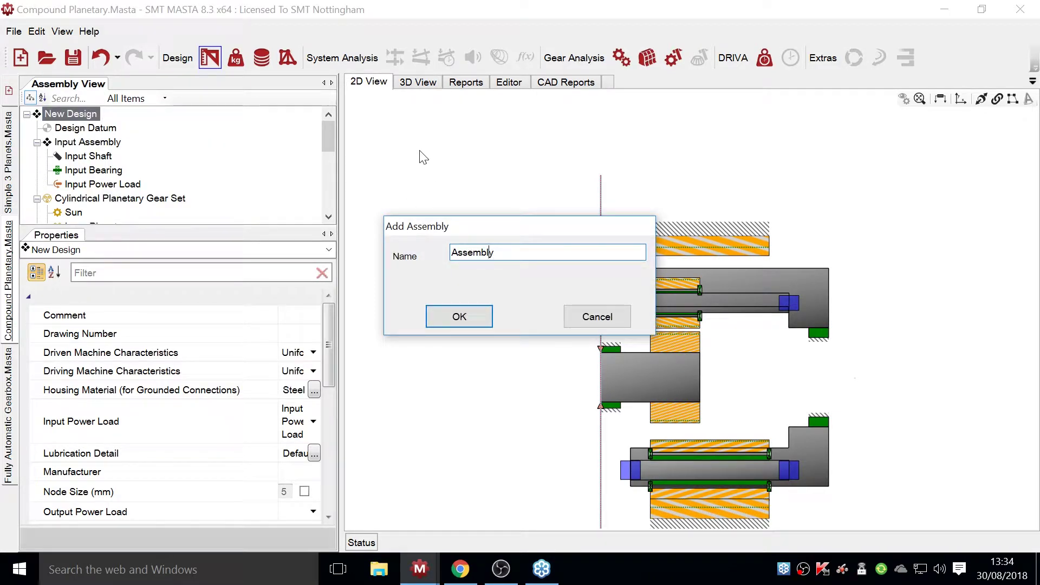
text(Annulus)
key(Return)
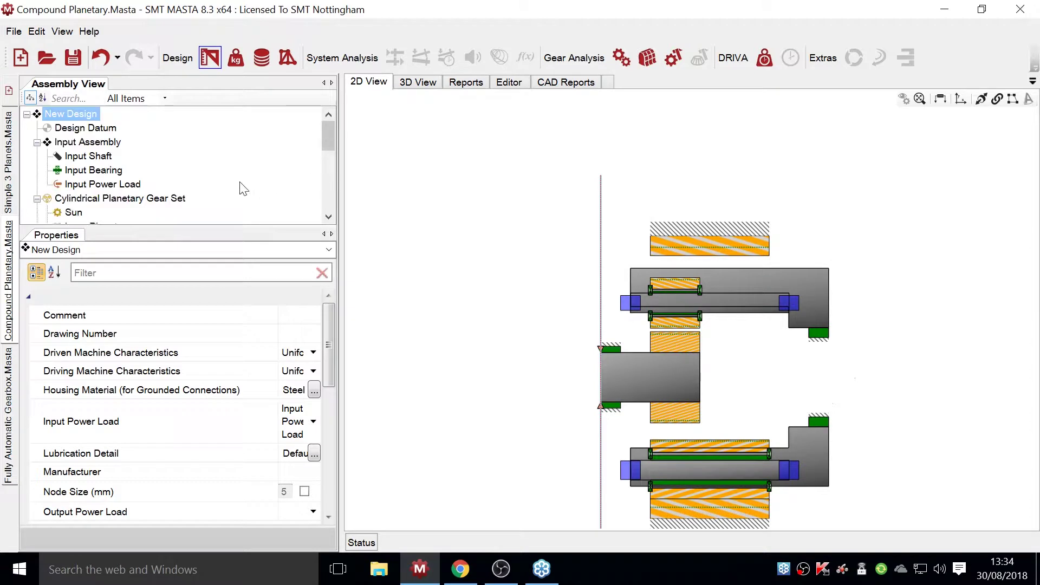
- Start a new shaft named Annulus Shaft inside the Annulus Assembly
click(103, 212)
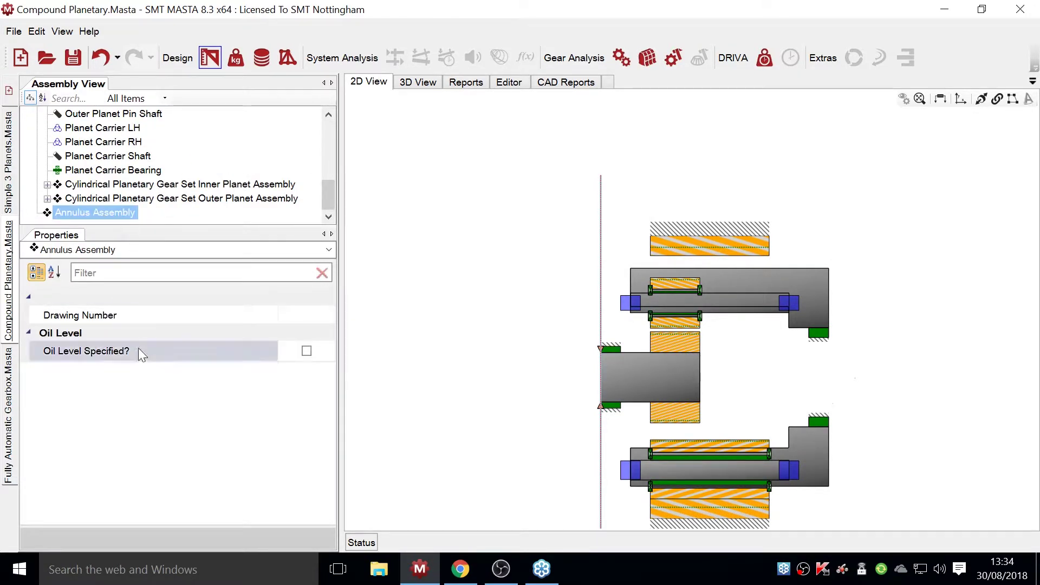
drag(122, 228, 106, 325)
right_click(104, 319)
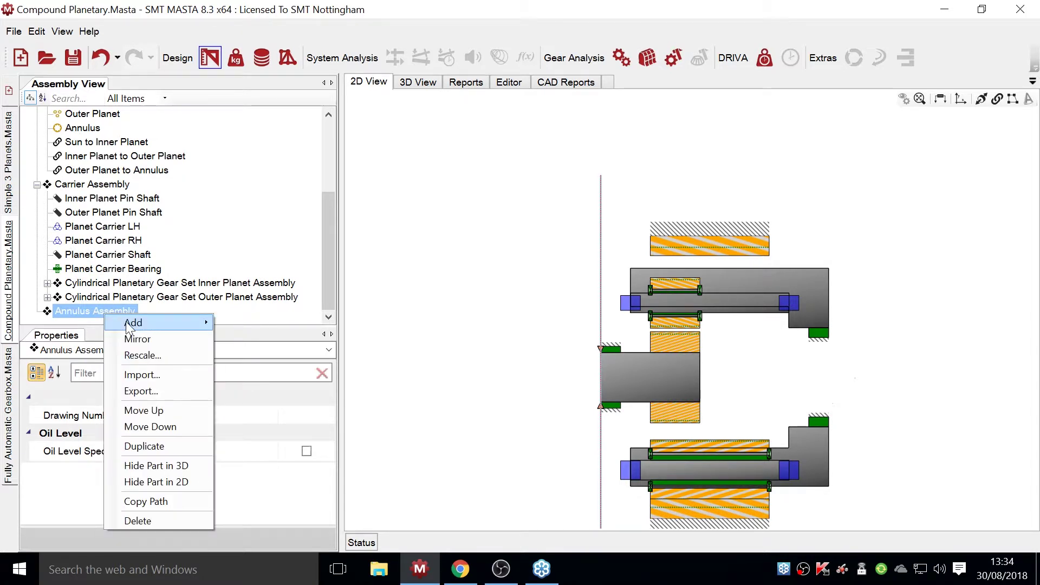
mouse_move(128, 328)
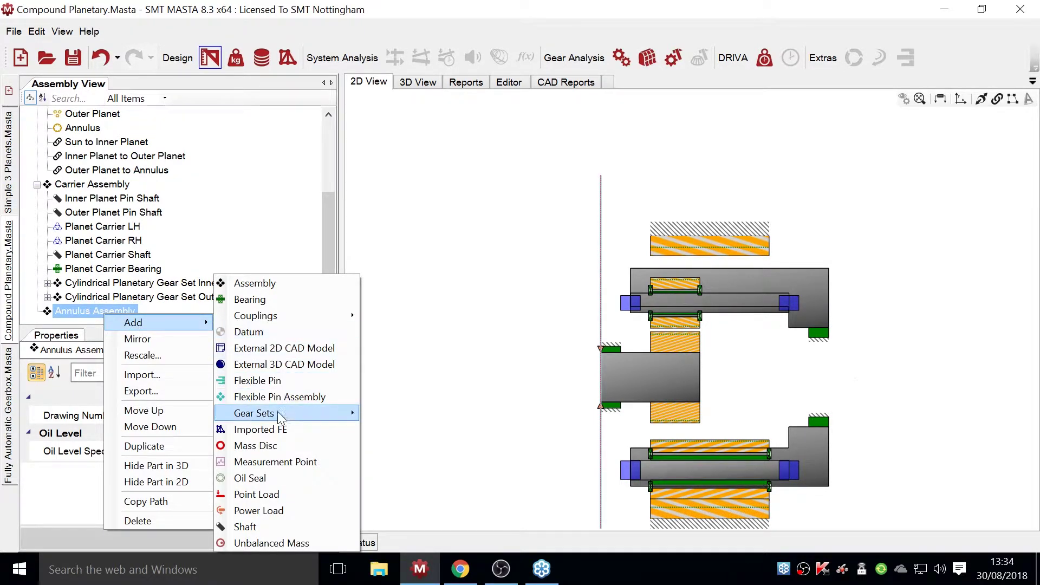
click(251, 533)
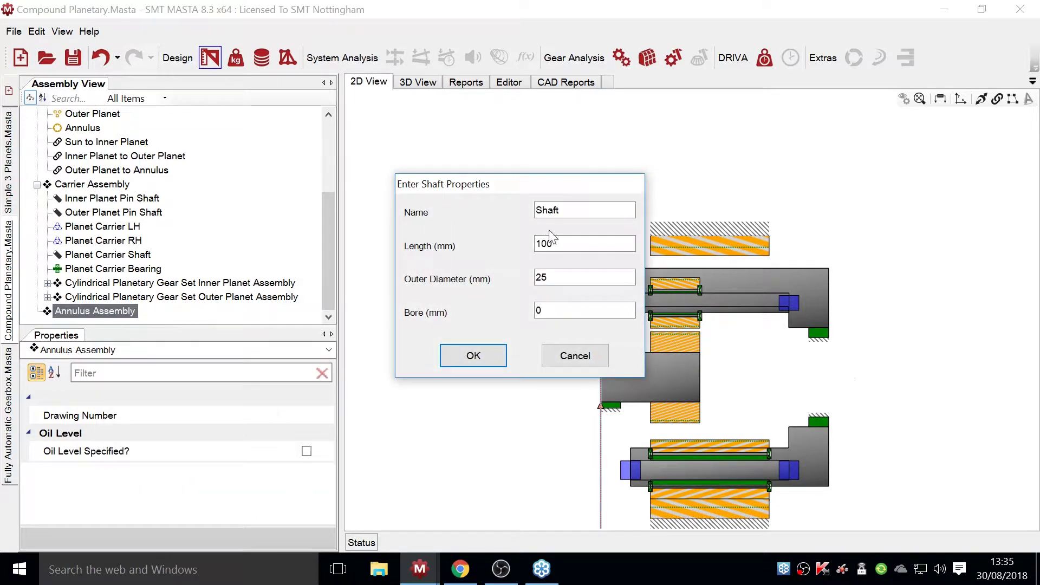
click(542, 210)
text(Annuliu)
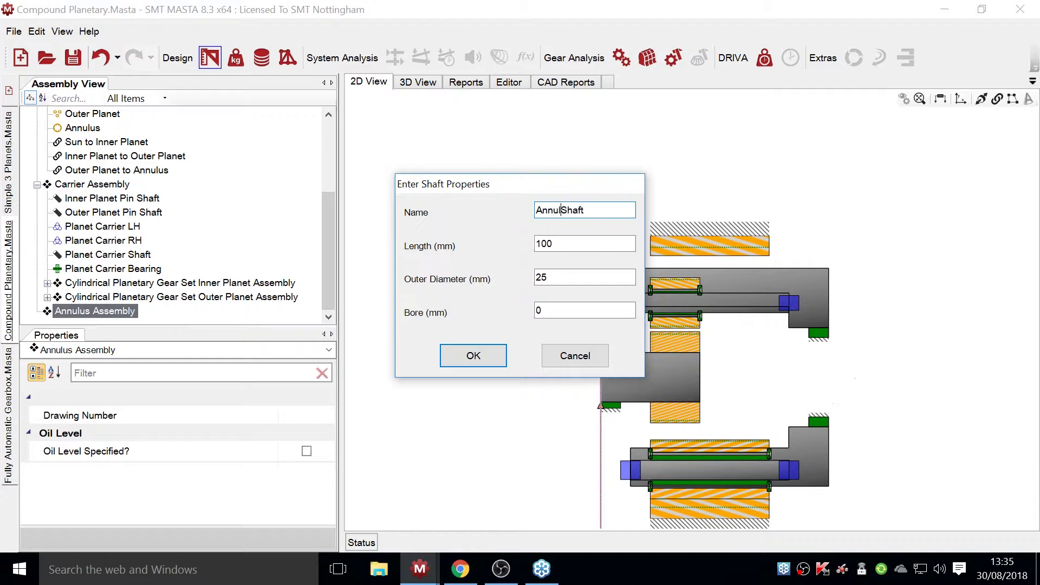
key(BackSpace)
key(BackSpace)
text(us)
key(Tab)
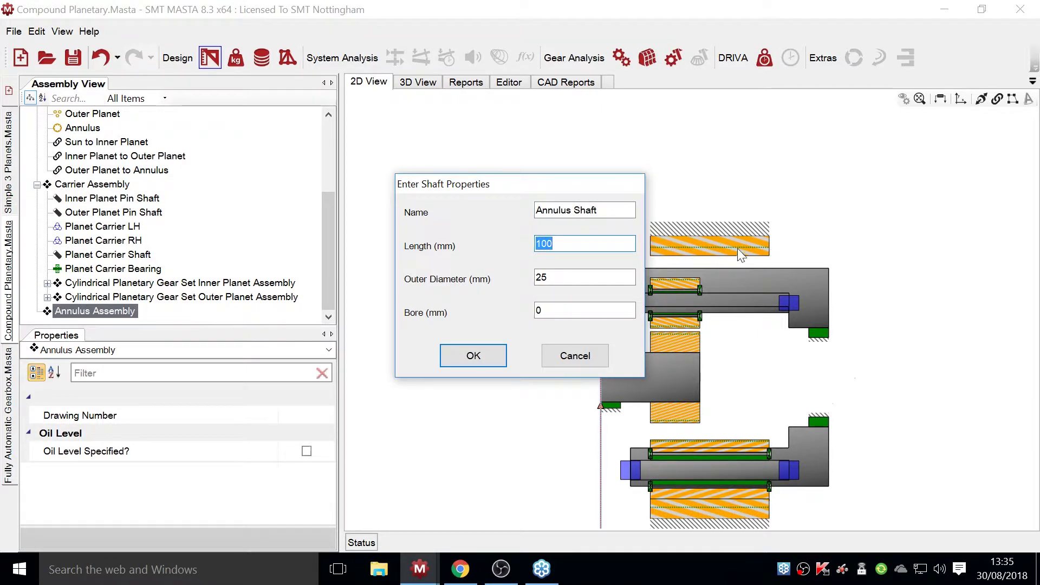
- Set the Annulus Shaft's length to 60 mm and outer diameter to 250 mm, and create it
text(60)
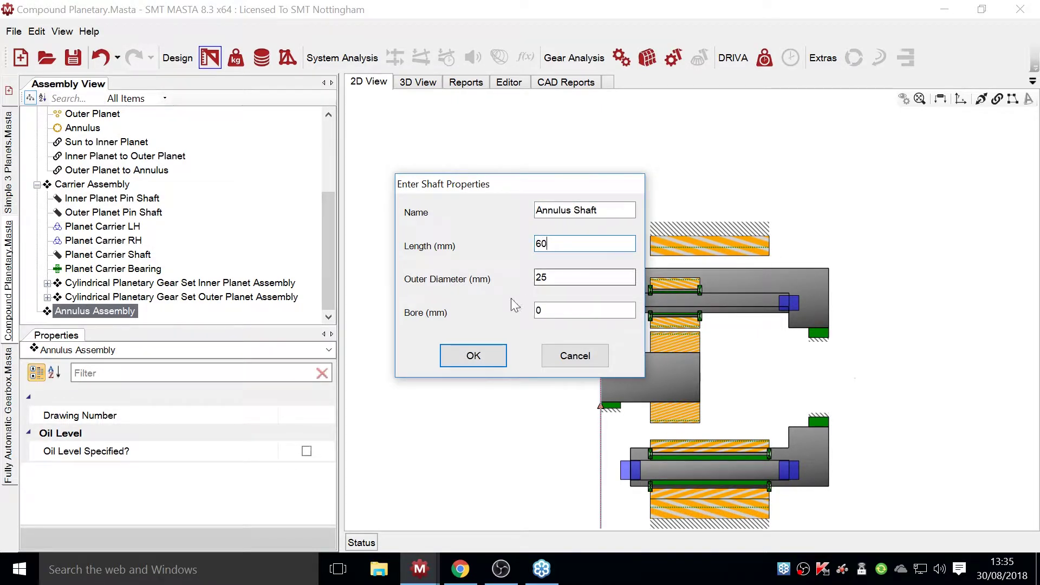
key(Tab)
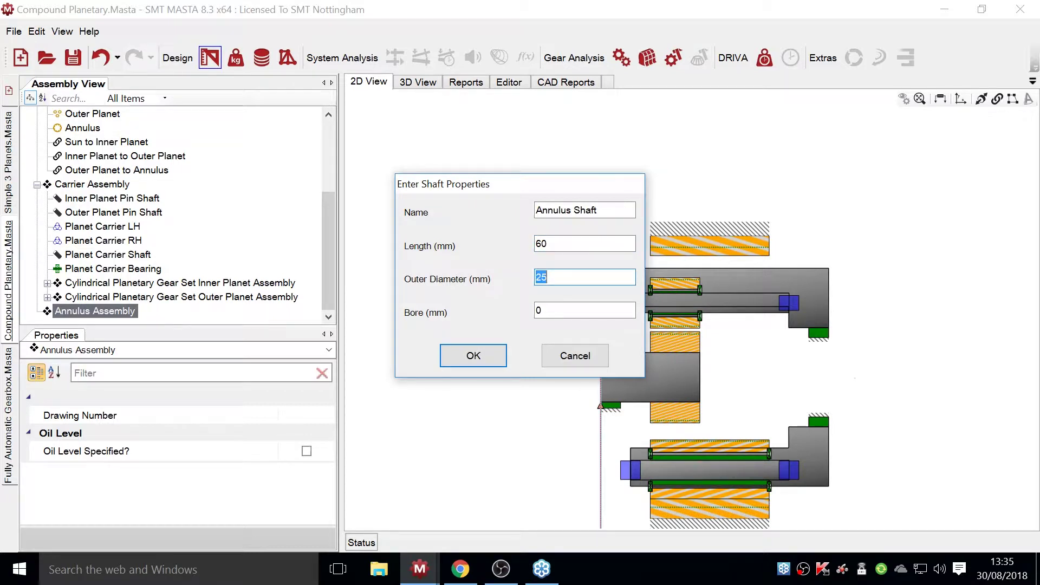
text(250)
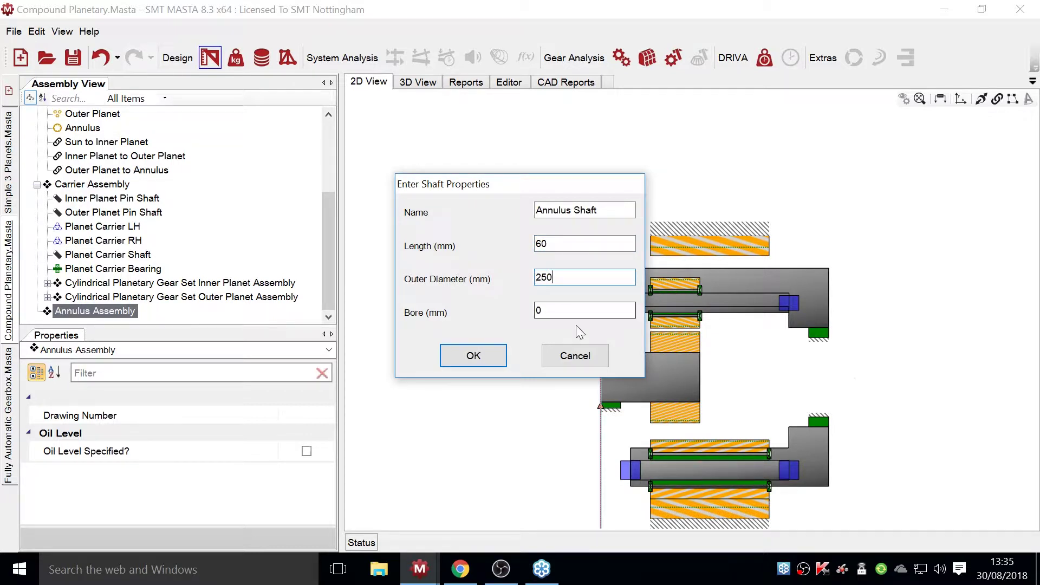
click(473, 357)
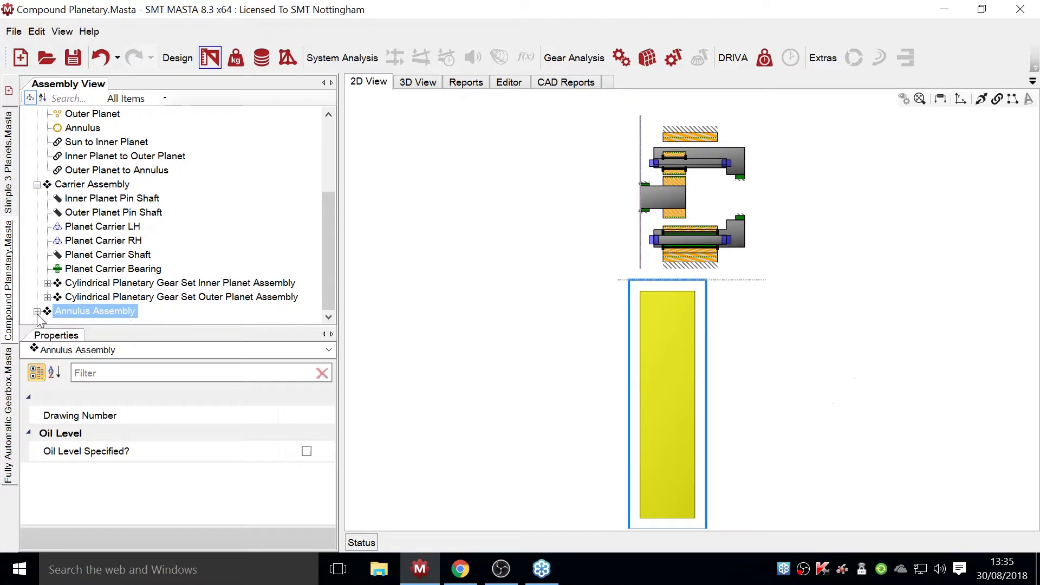
- Connect the Annulus Shaft to the Annulus of the cylindrical planetary gear set in component positioning mode
click(997, 98)
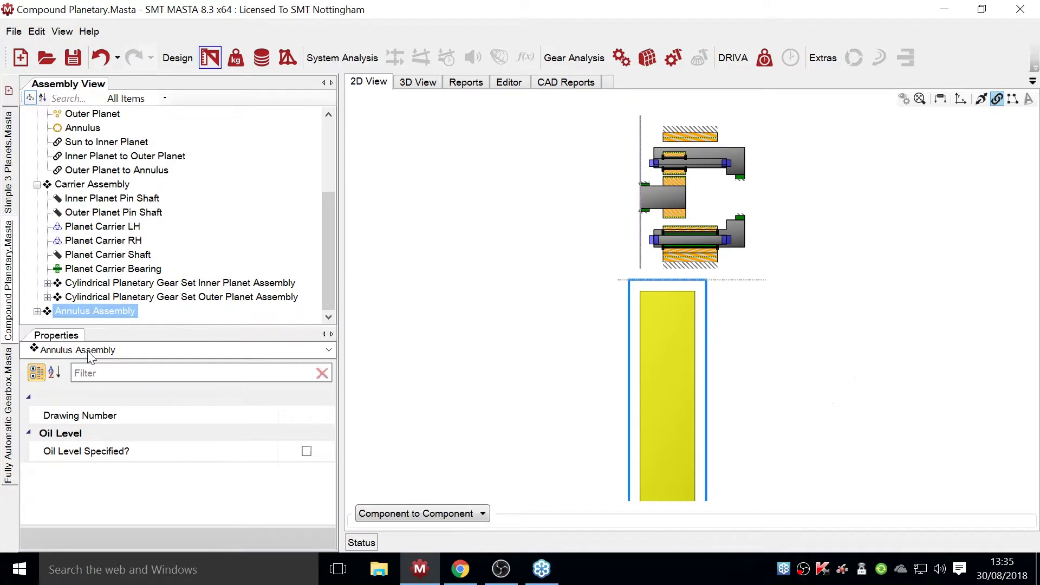
click(37, 311)
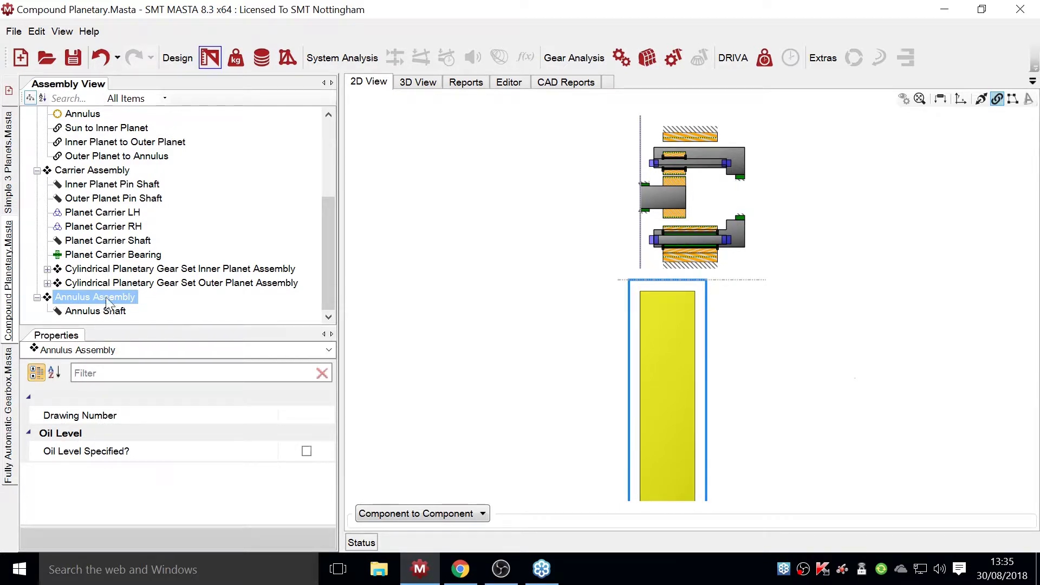
drag(118, 318, 89, 189)
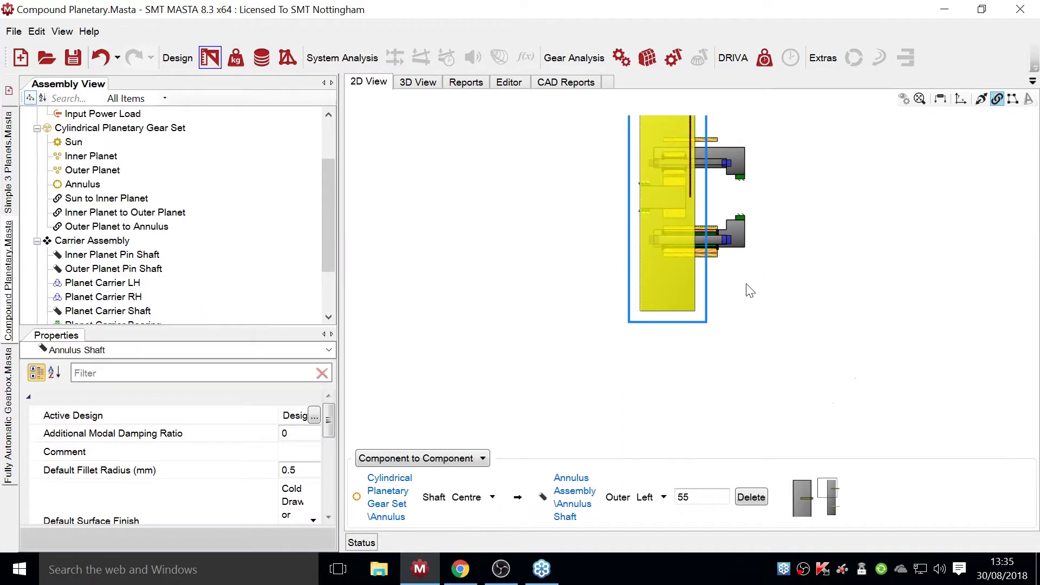
- Align the centre of the Annulus with the outer centre of the Annulus Shaft at an offset of 0
click(471, 503)
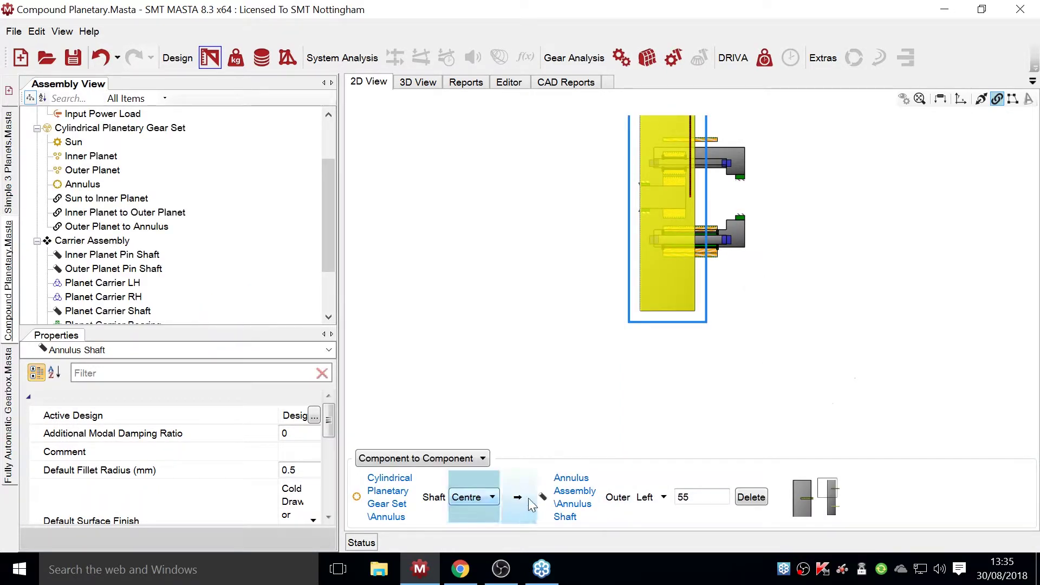
click(652, 497)
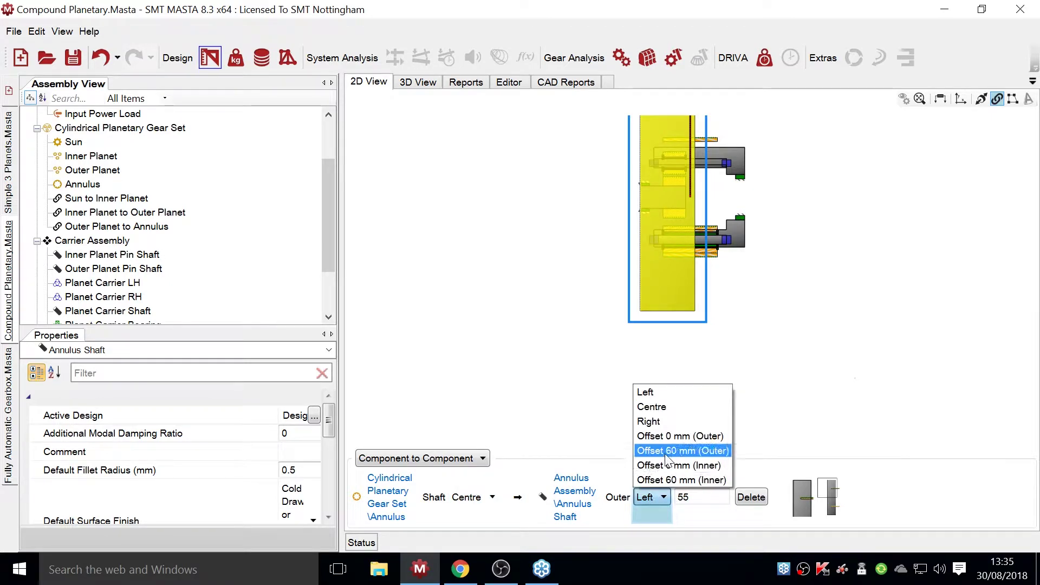
click(690, 510)
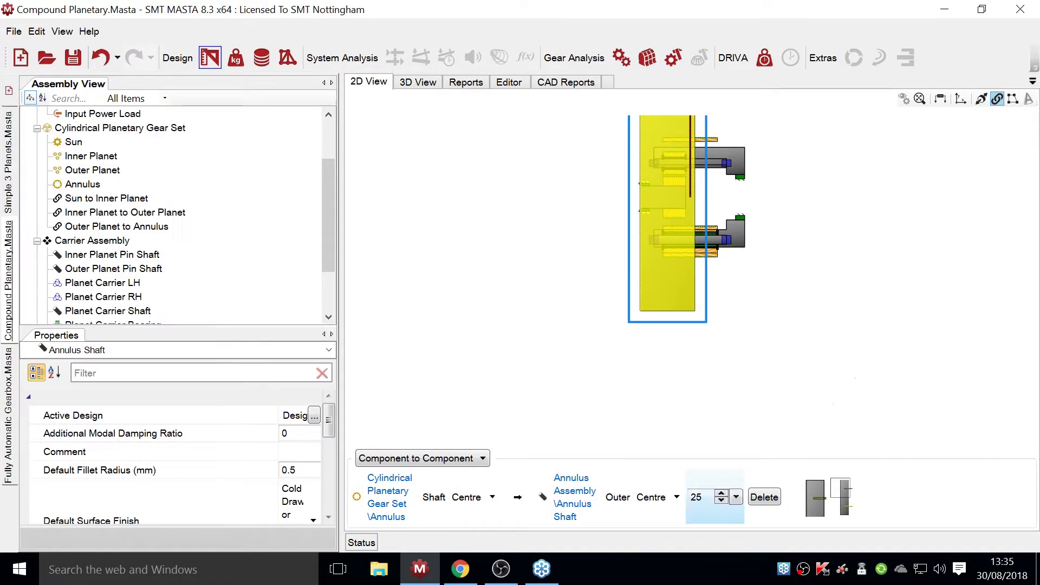
click(719, 497)
text(0)
key(Return)
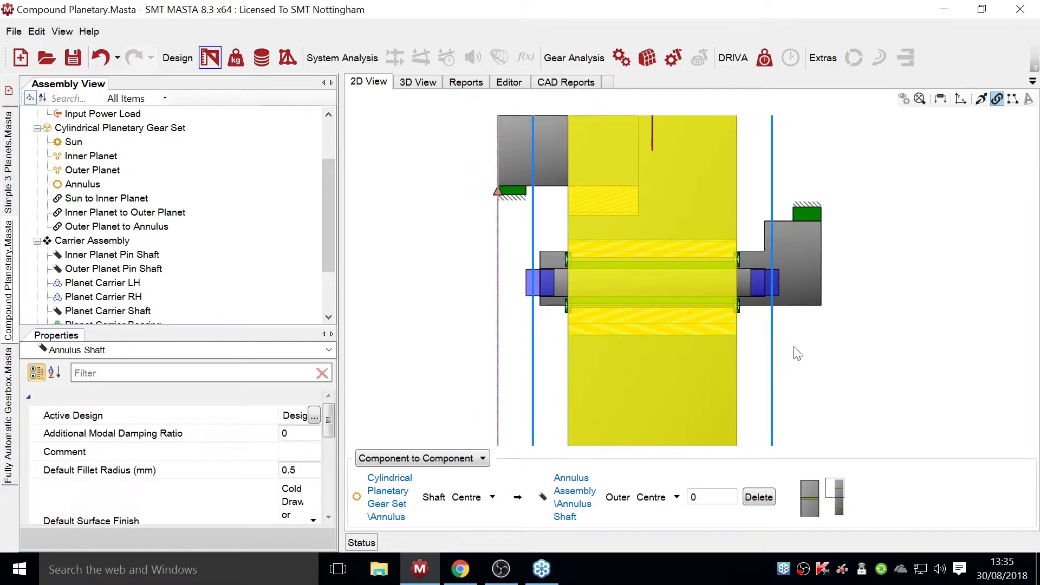
- Edit the Annulus Shaft's inner profile, setting the bore diameter to 140 mm at both points
click(1012, 99)
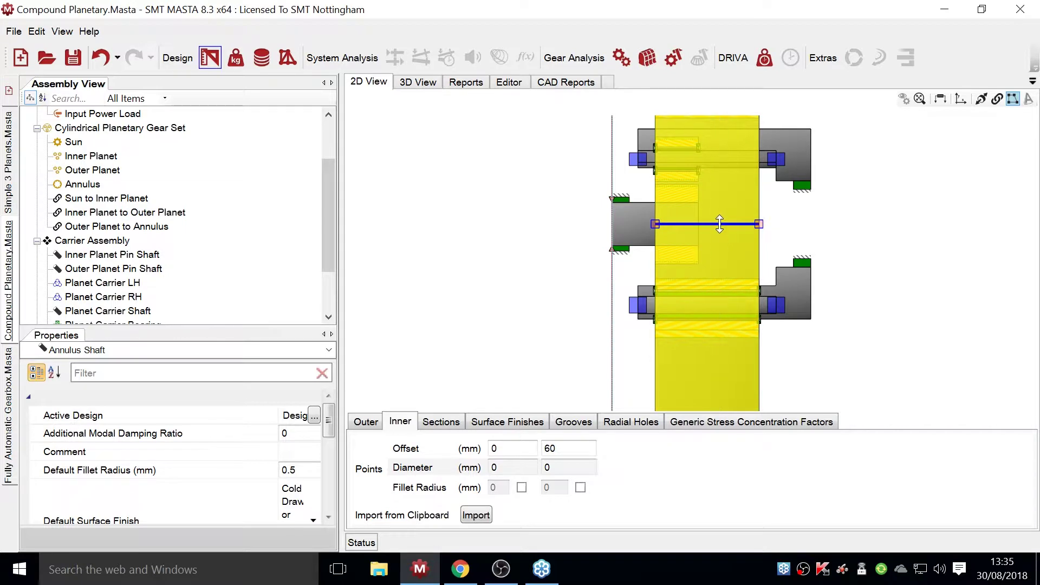
drag(720, 224, 722, 349)
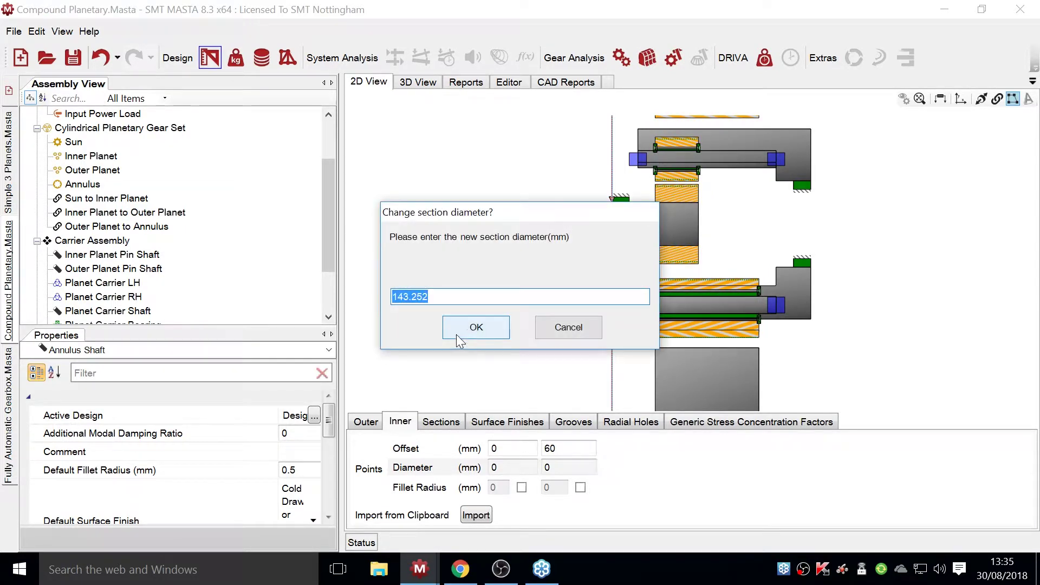
text(14)
key(Return)
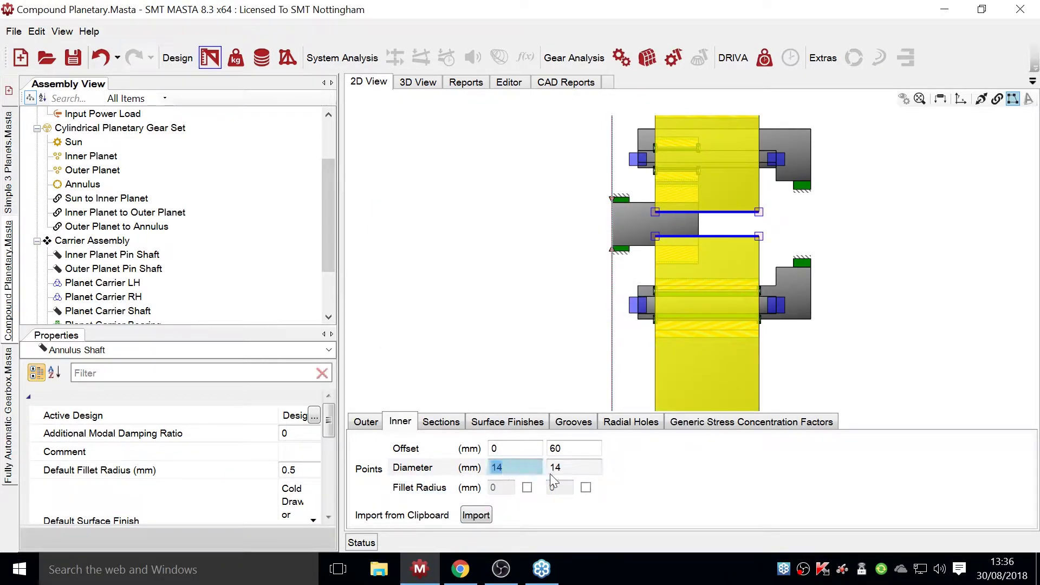
text(0)
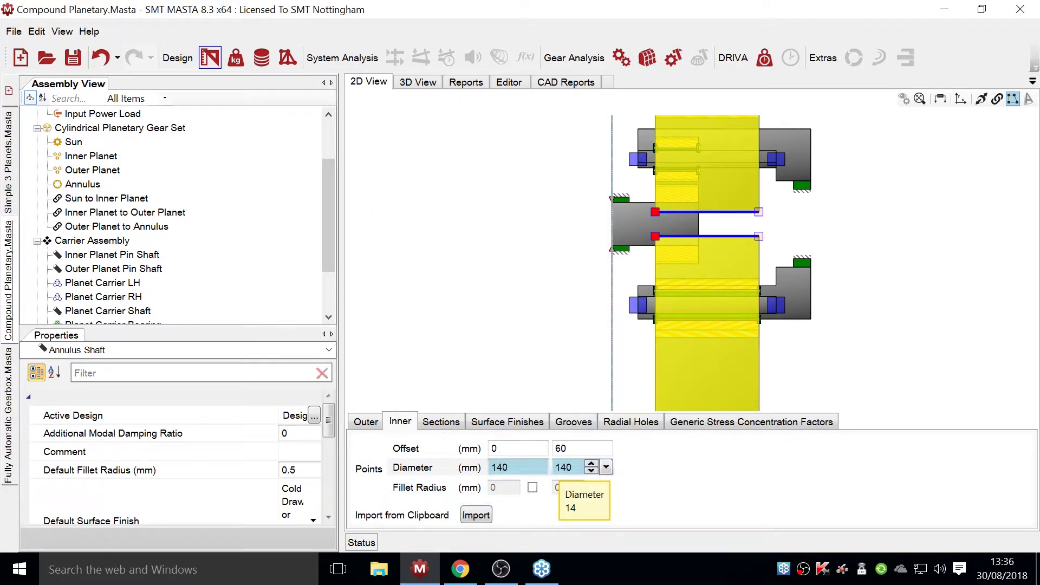
key(Return)
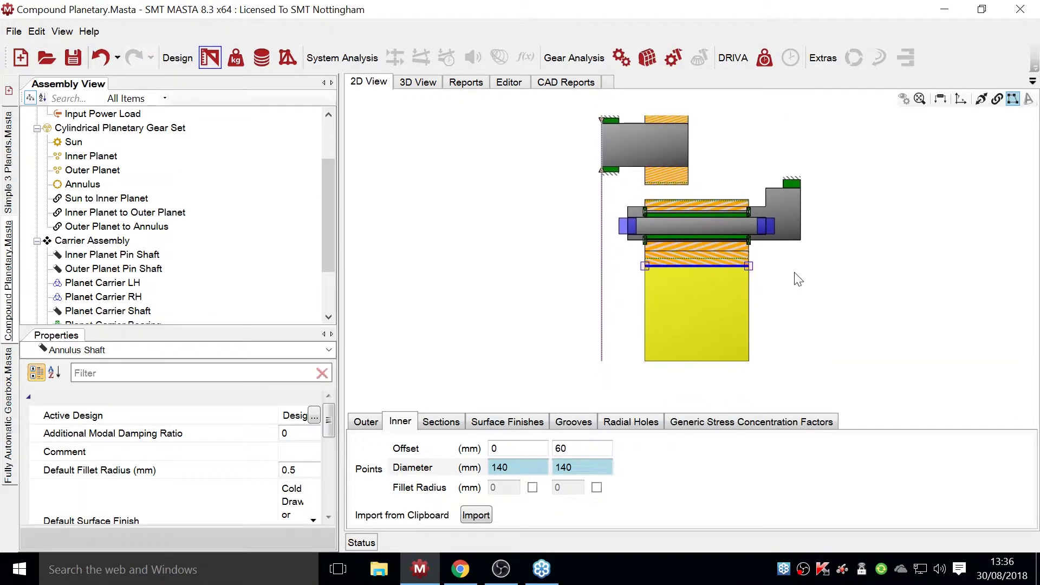
- Set the Annulus Shaft's outer profile diameter to 170 mm at both points
click(365, 422)
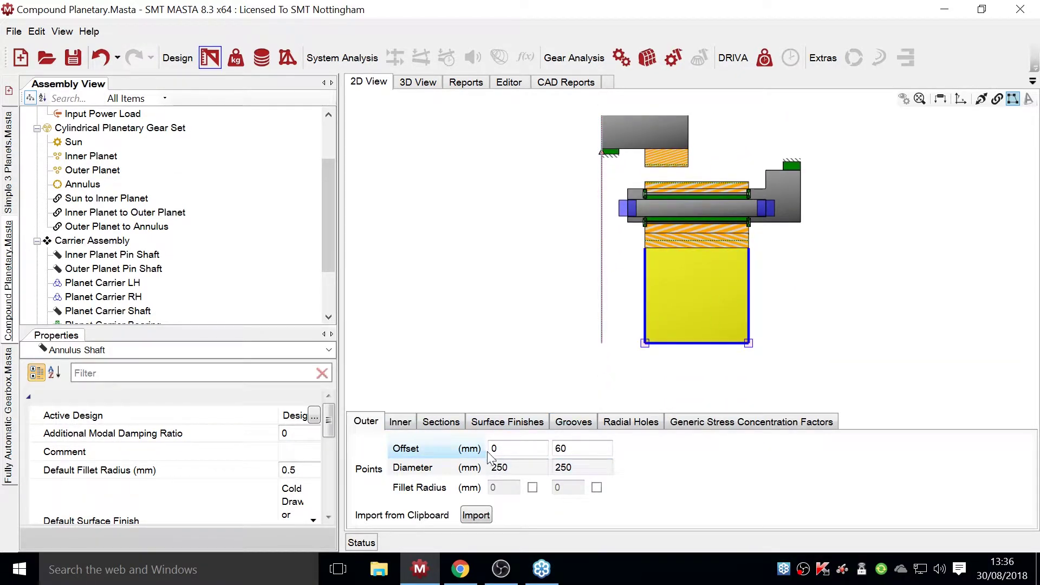
click(580, 467)
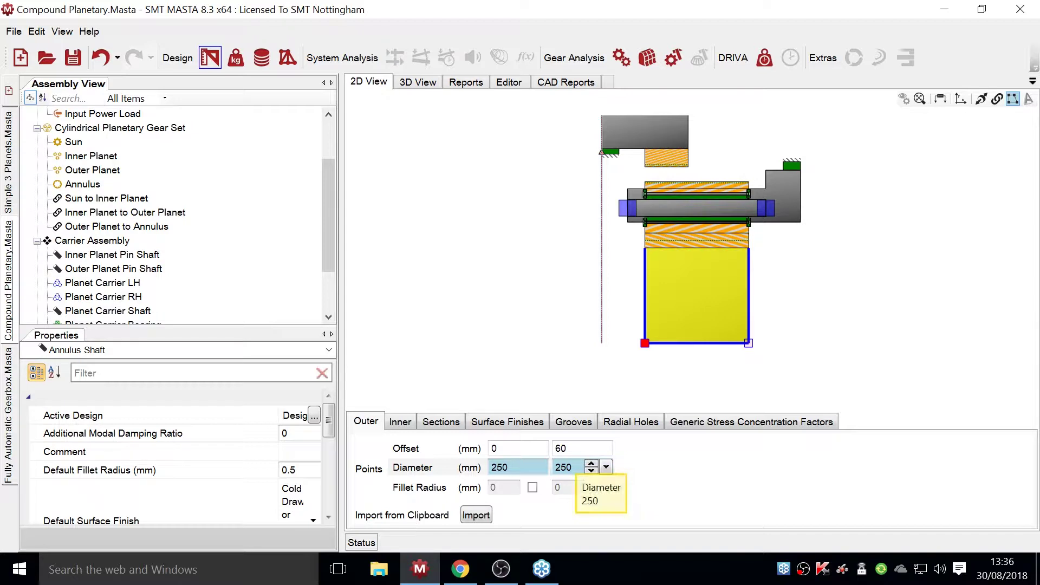
text(170)
key(Return)
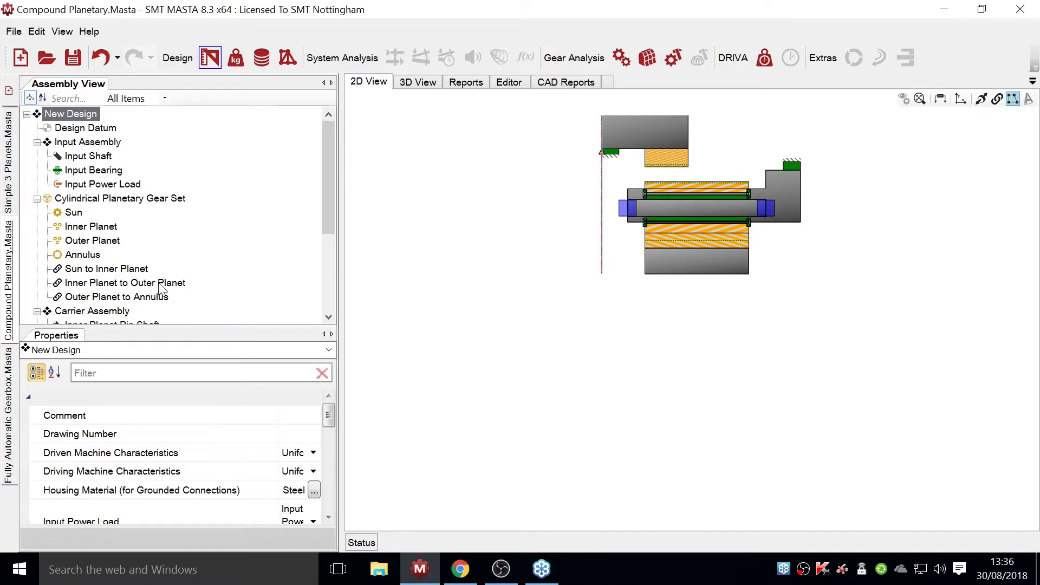
- Add one shaft/hub connection named Annulus Grounding to the Annulus Assembly
scroll(163, 289, down, 3)
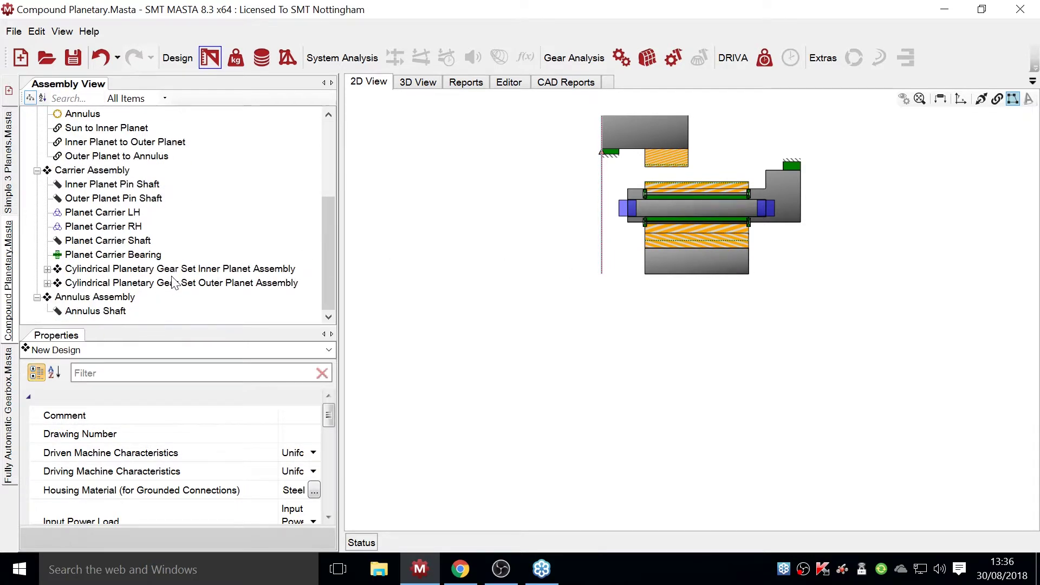
right_click(108, 298)
mouse_move(136, 315)
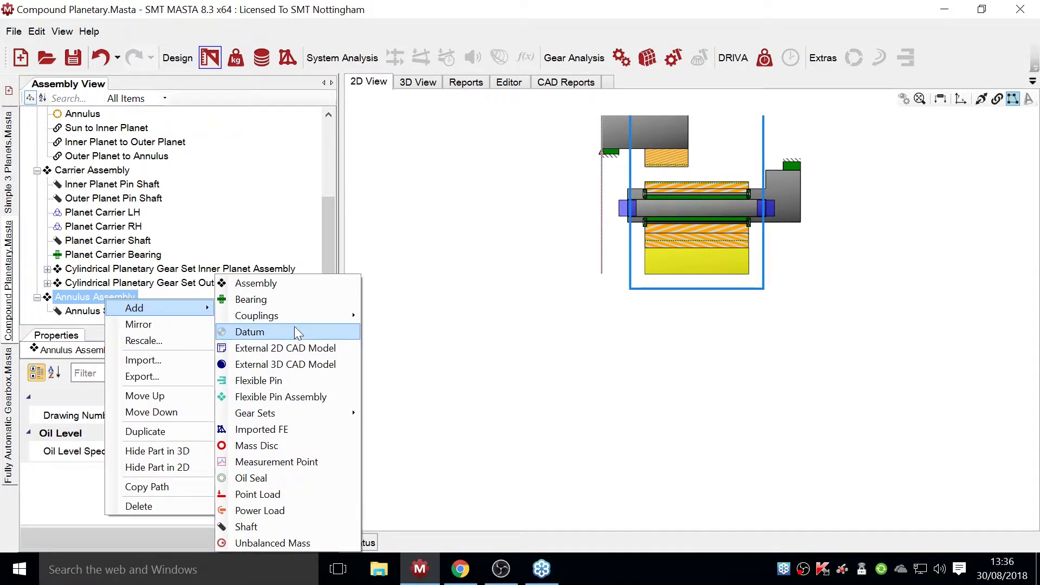
mouse_move(297, 320)
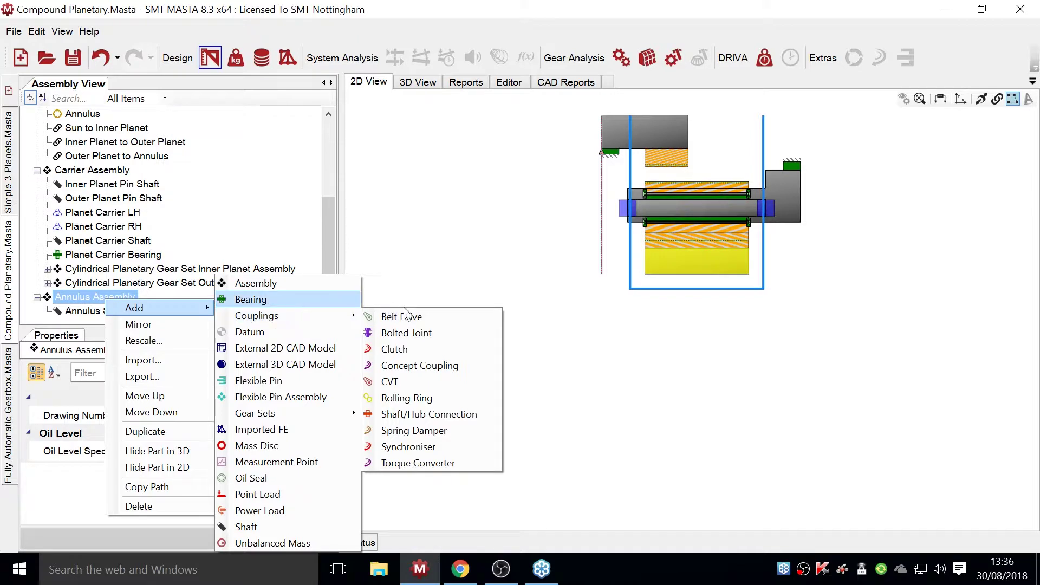
click(407, 414)
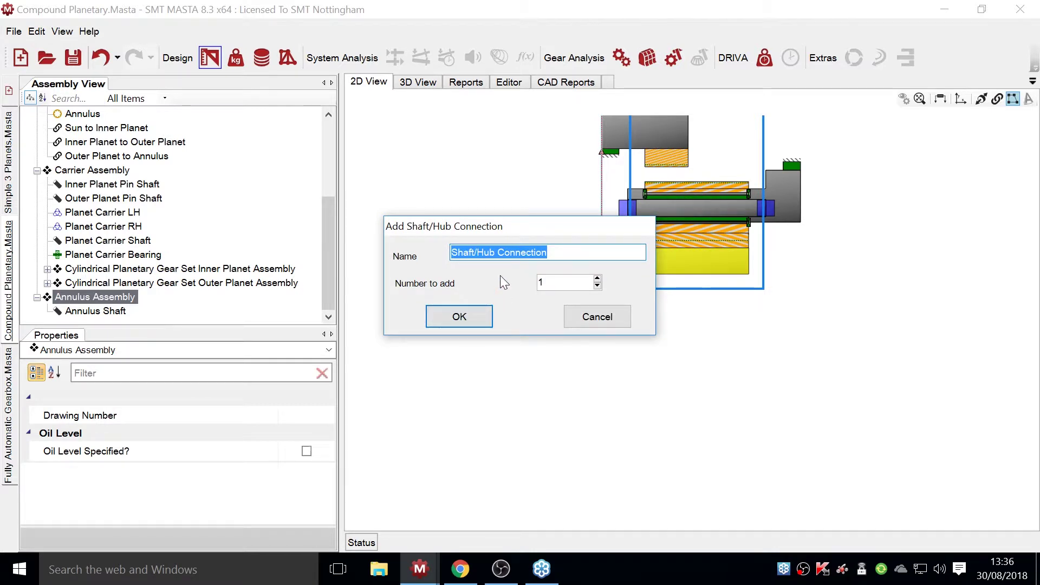
text(Grp)
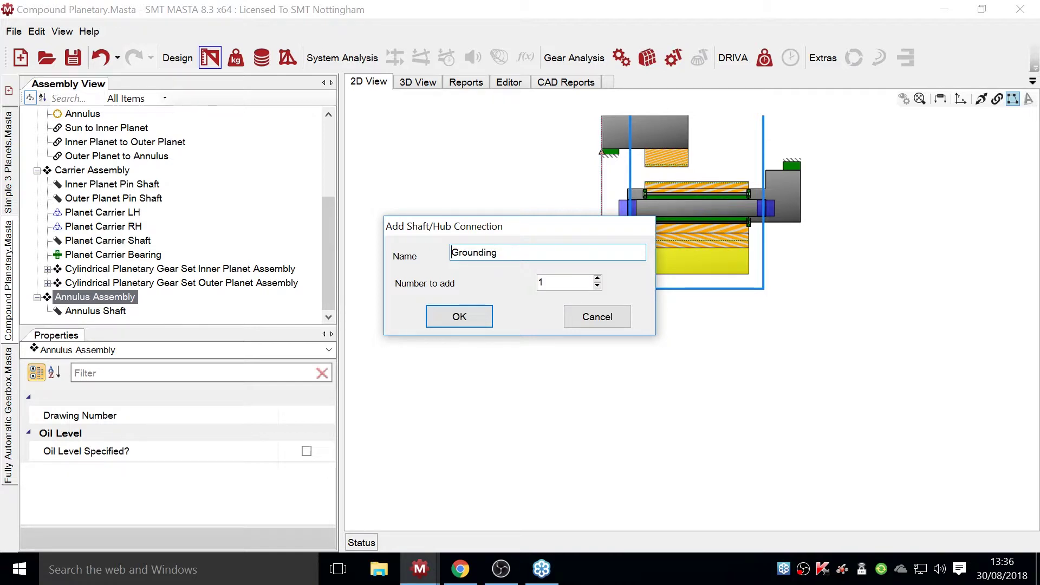
text(Annulk)
text(us)
key(Return)
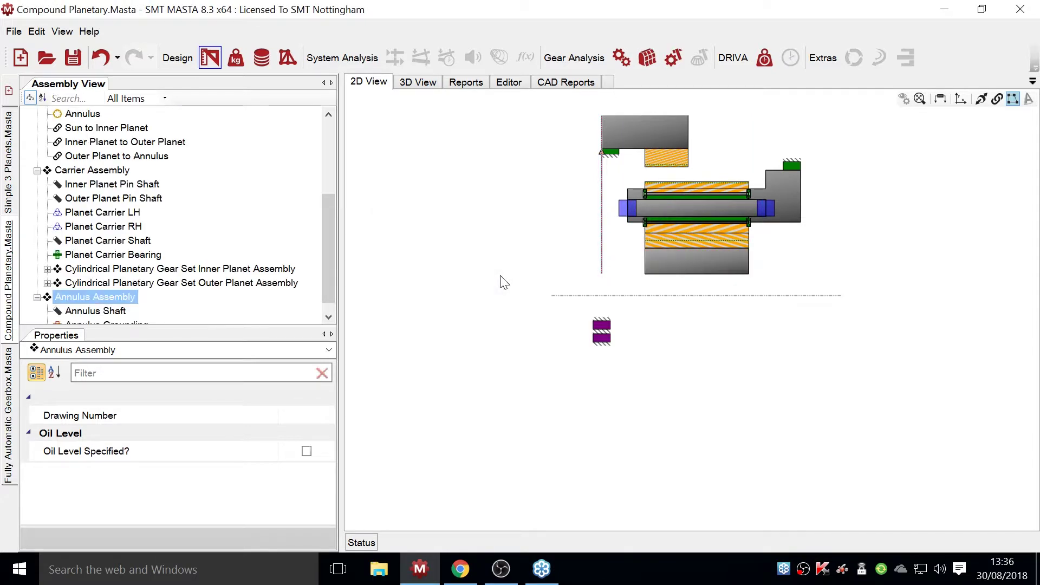
- Connect the Annulus Grounding to the Annulus Shaft in component positioning mode, mounting it on the shaft's outside
scroll(138, 289, down, 1)
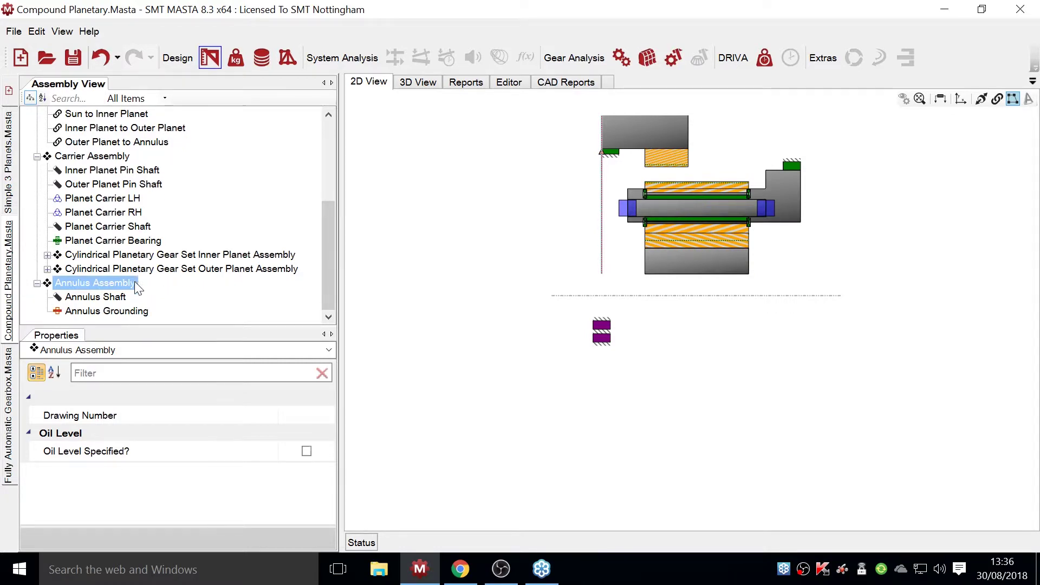
click(120, 313)
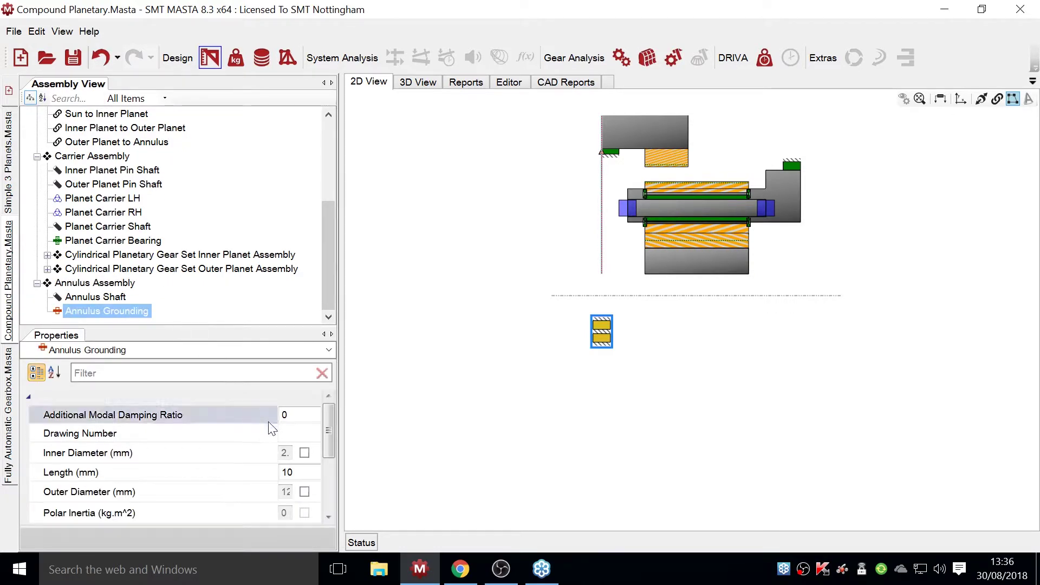
click(996, 99)
drag(103, 296, 115, 311)
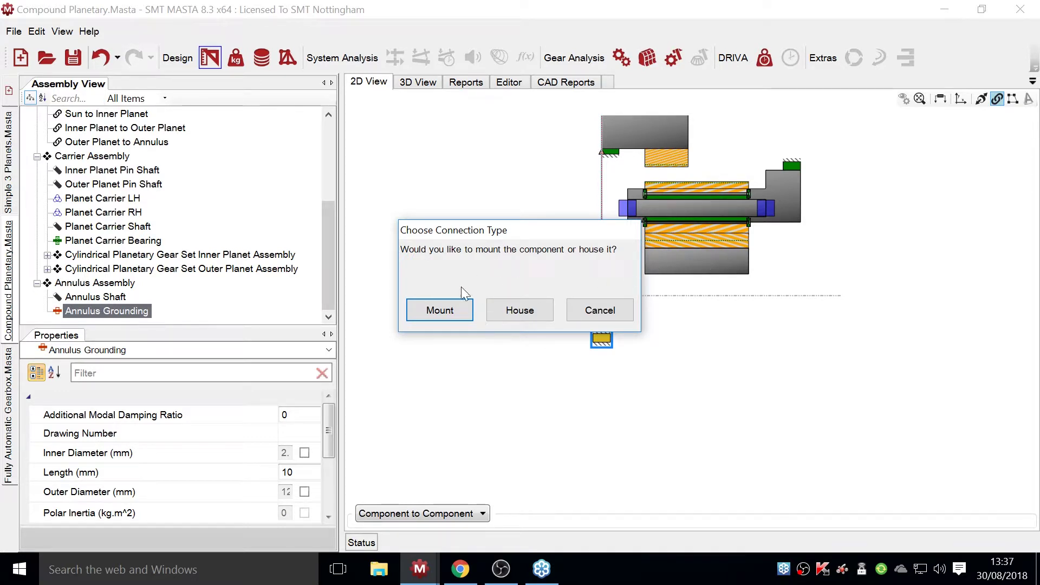
click(453, 313)
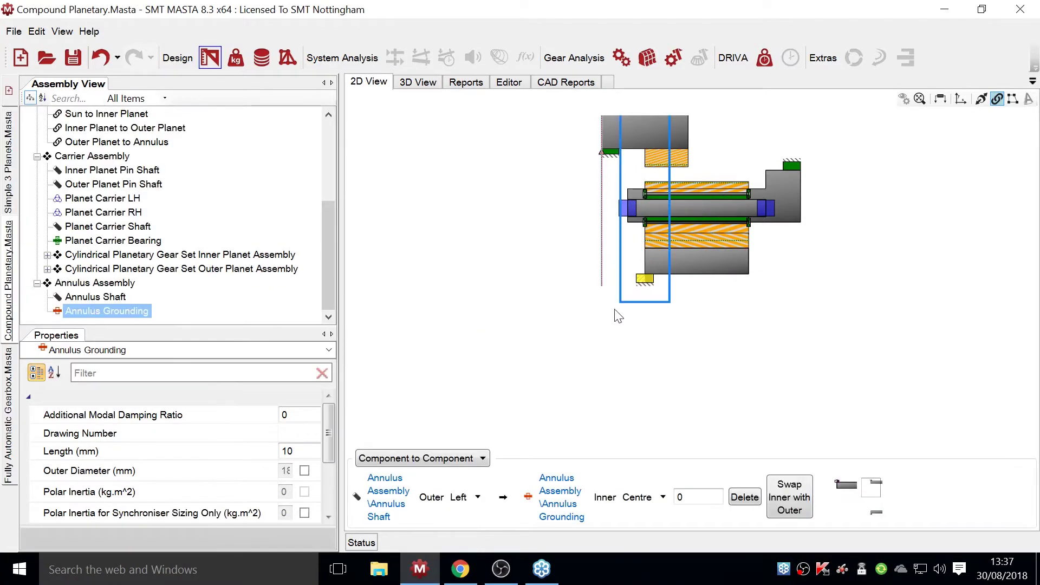
- Set the Annulus Grounding connection's length to 60 mm
click(291, 450)
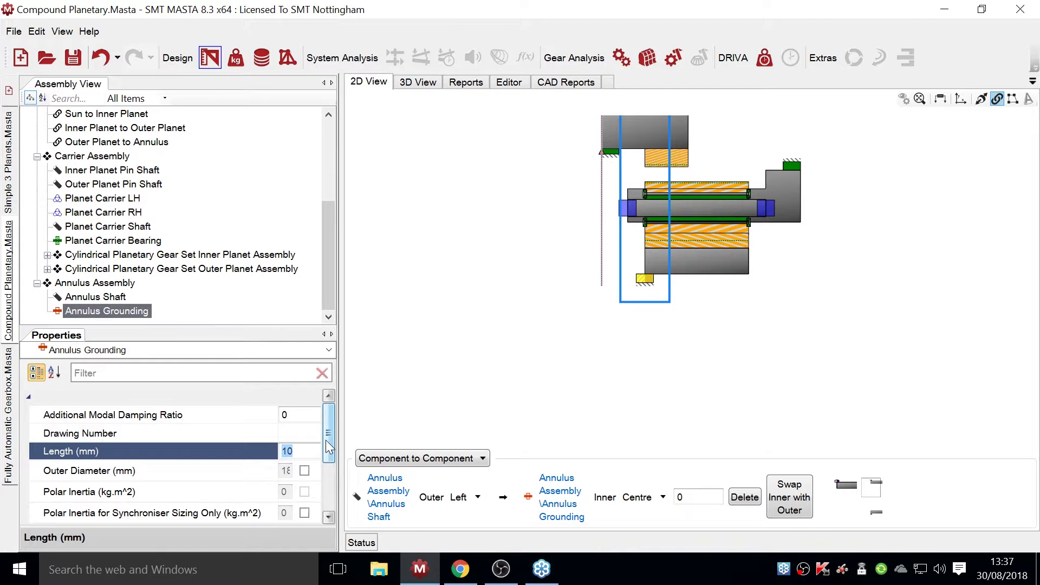
text(60)
key(Return)
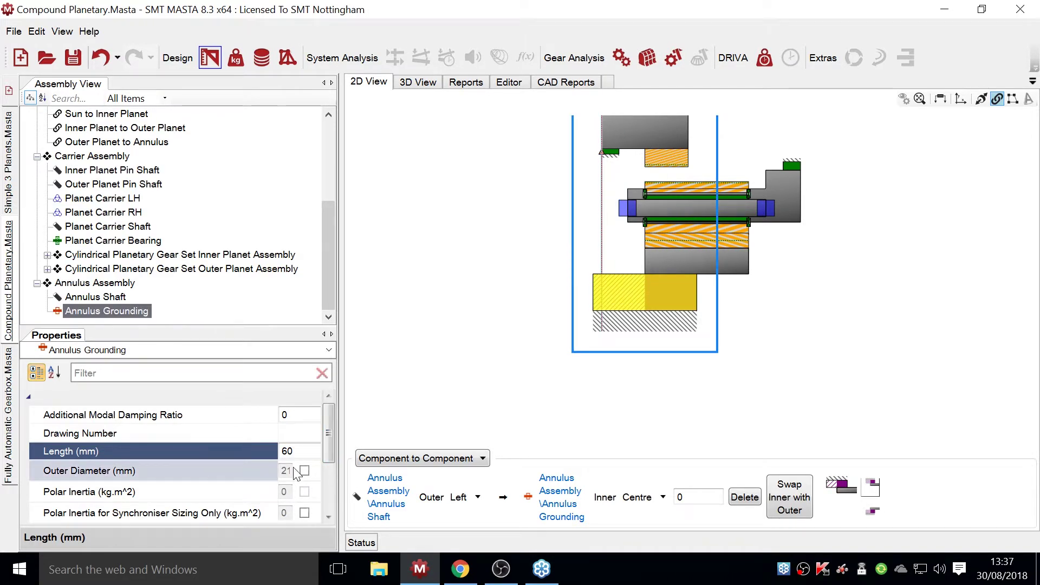
drag(278, 457, 220, 458)
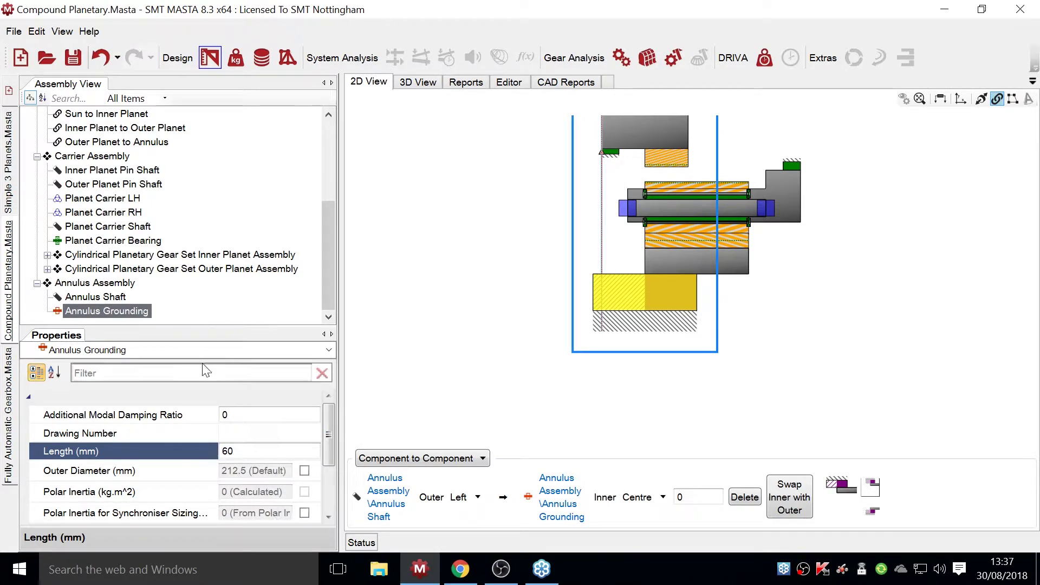
drag(205, 326, 211, 250)
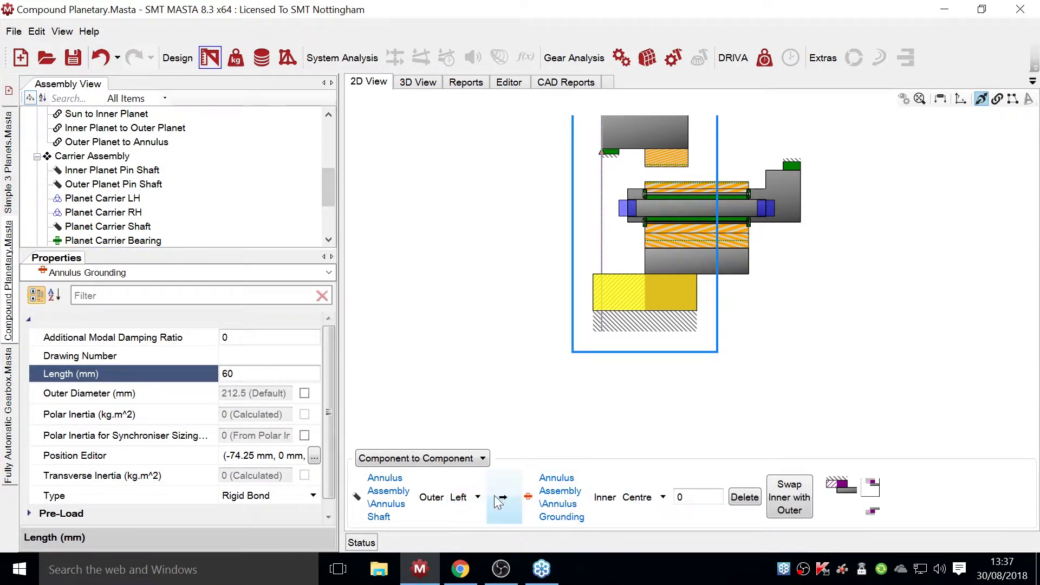
- Align the Annulus Grounding centre to centre with the Annulus Shaft, using an offset of 0
click(474, 502)
click(488, 406)
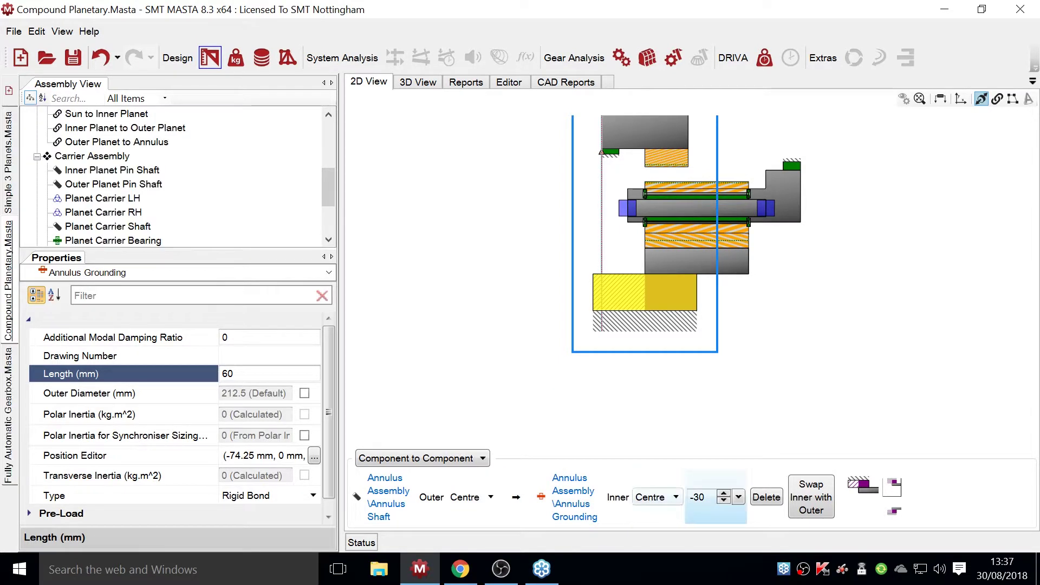
click(700, 496)
key(Return)
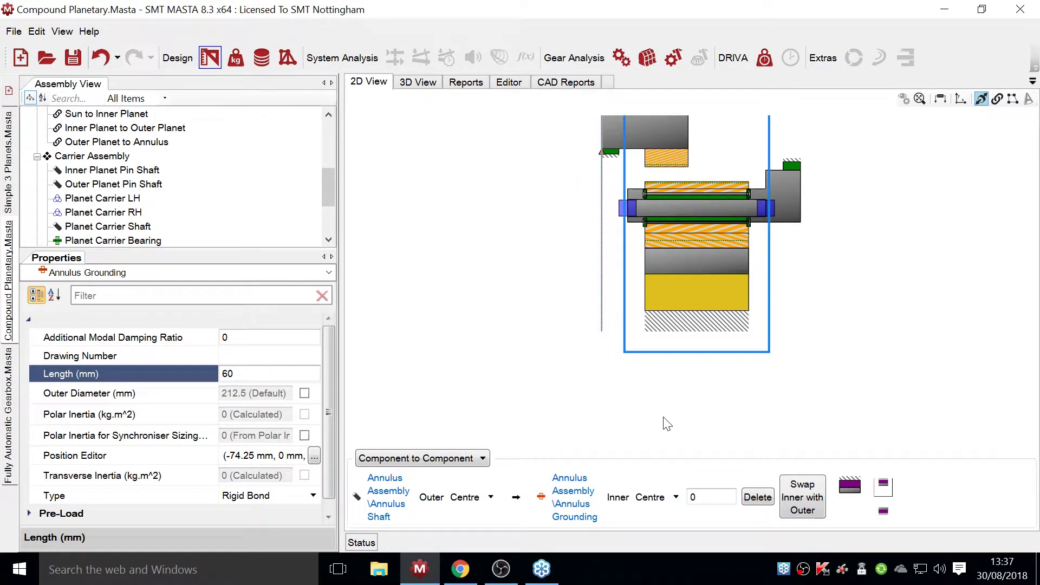
click(883, 224)
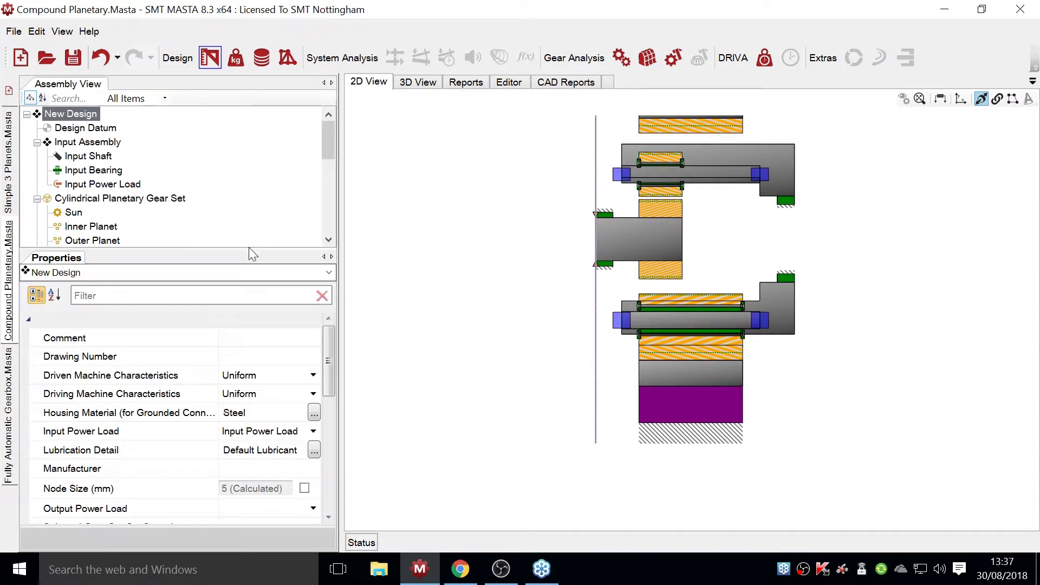
- Add one power load named Output Power Load to the Carrier Assembly
drag(248, 247, 285, 431)
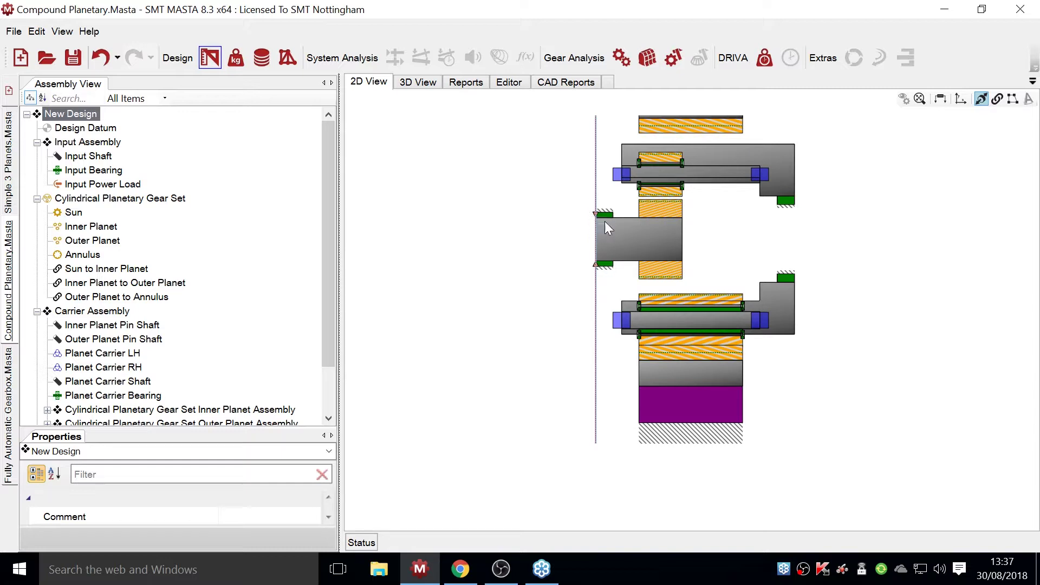
right_click(98, 313)
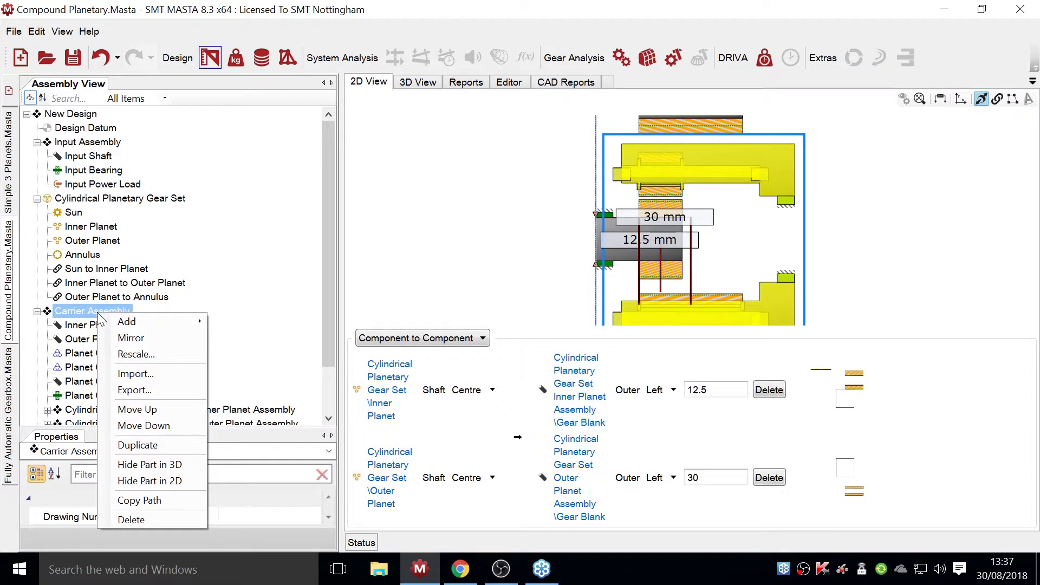
mouse_move(142, 323)
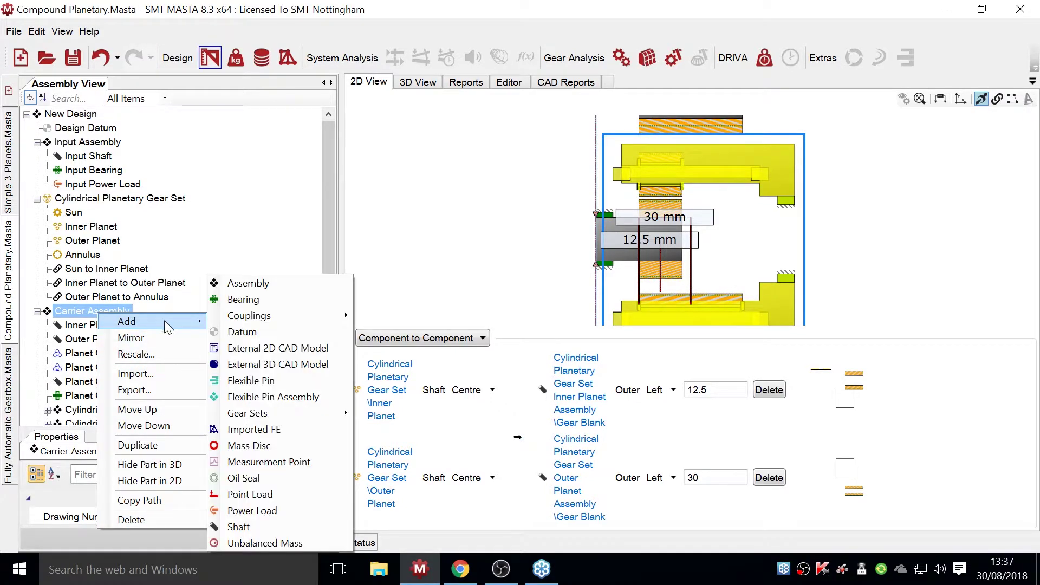
click(297, 512)
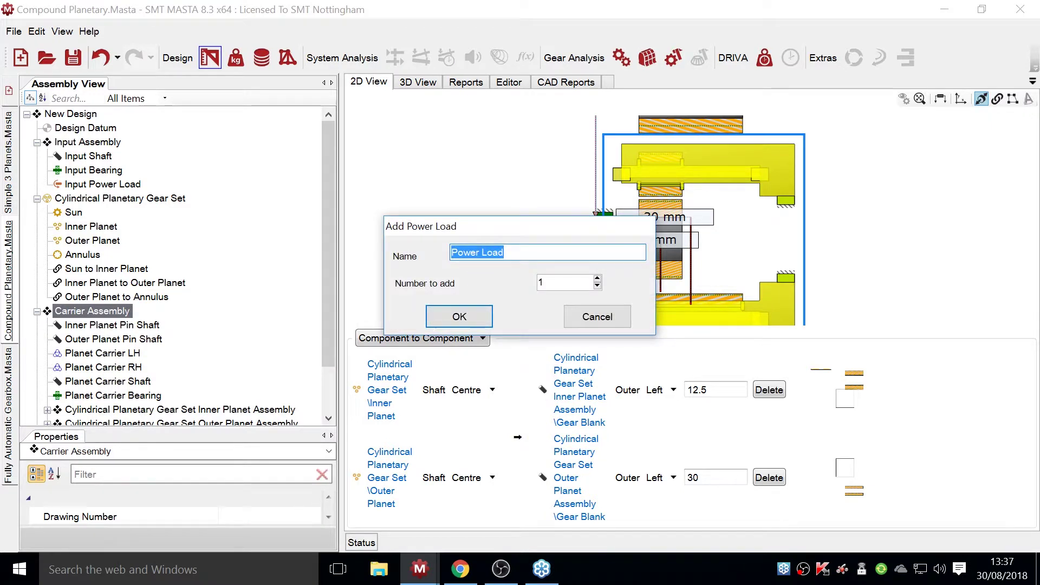
click(453, 252)
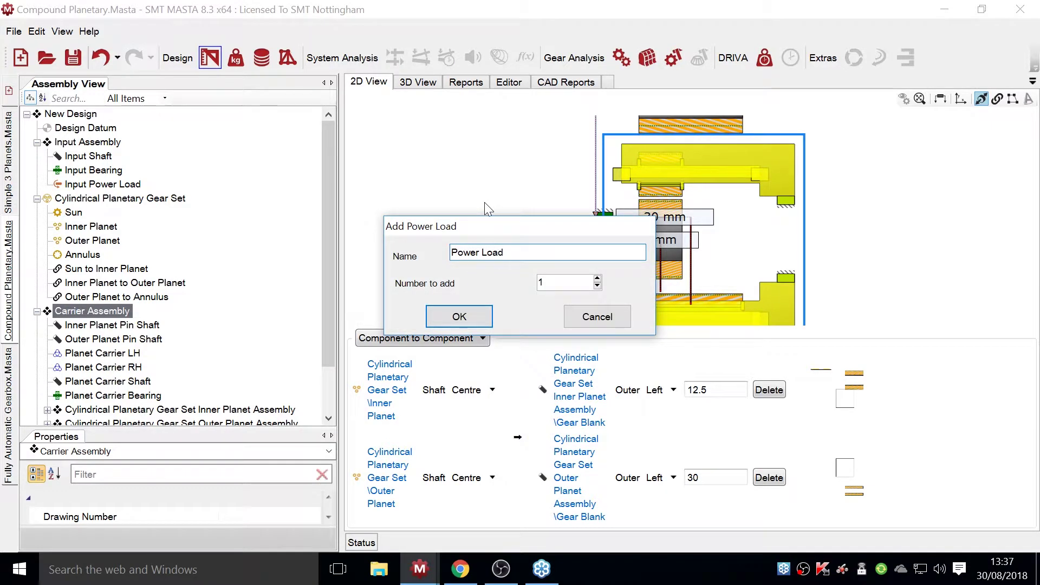
text(Output)
click(460, 318)
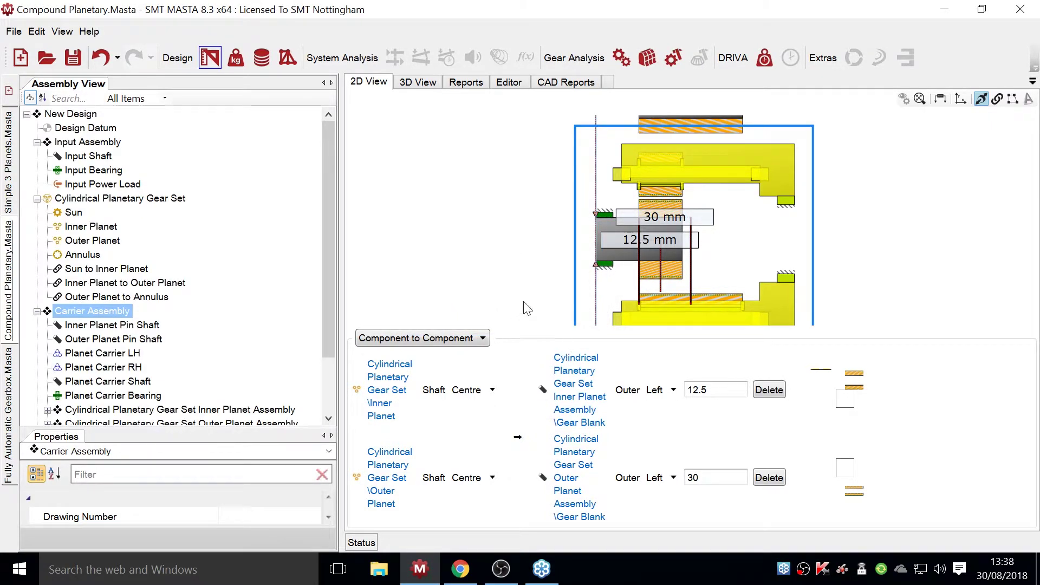
- Connect the Output Power Load to the flanged end of the Planet Carrier Shaft in component positioning mode
scroll(629, 236, down, 5)
scroll(625, 277, up, 8)
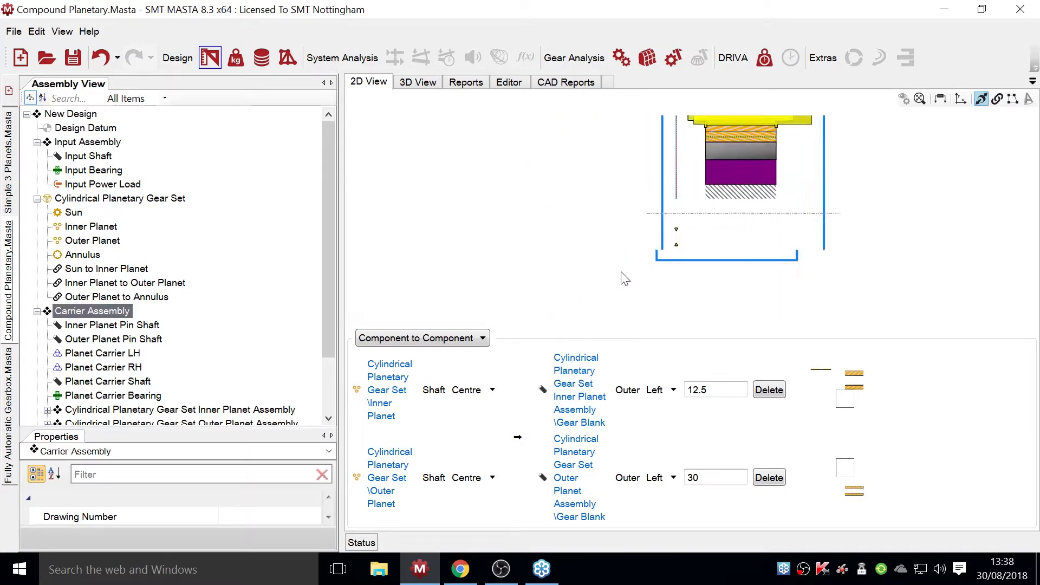
scroll(628, 274, up, 2)
click(700, 232)
mouse_move(743, 235)
middle_down()
mouse_move(580, 298)
mouse_move(557, 410)
middle_up()
click(997, 98)
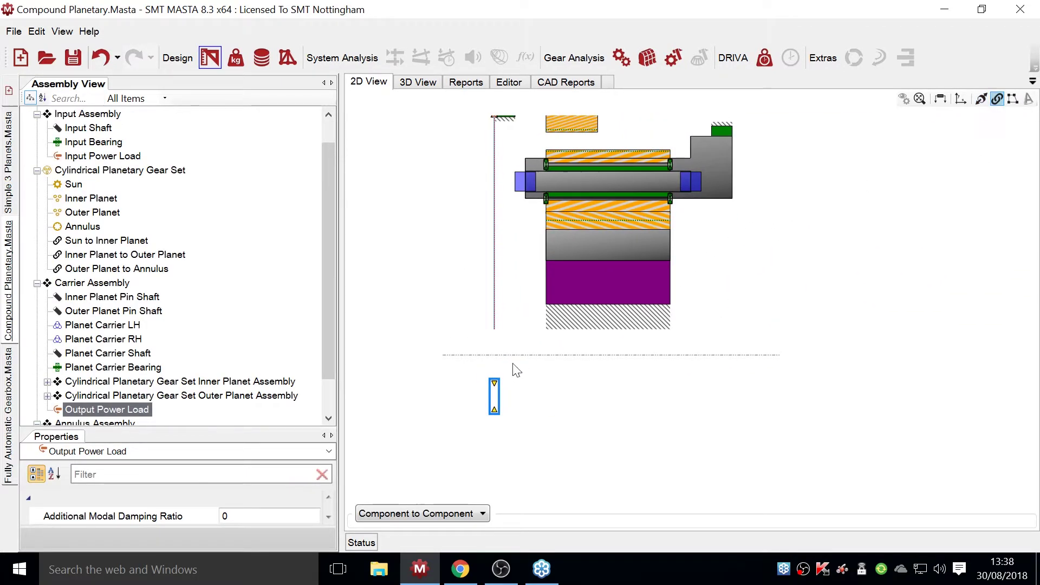
click(724, 197)
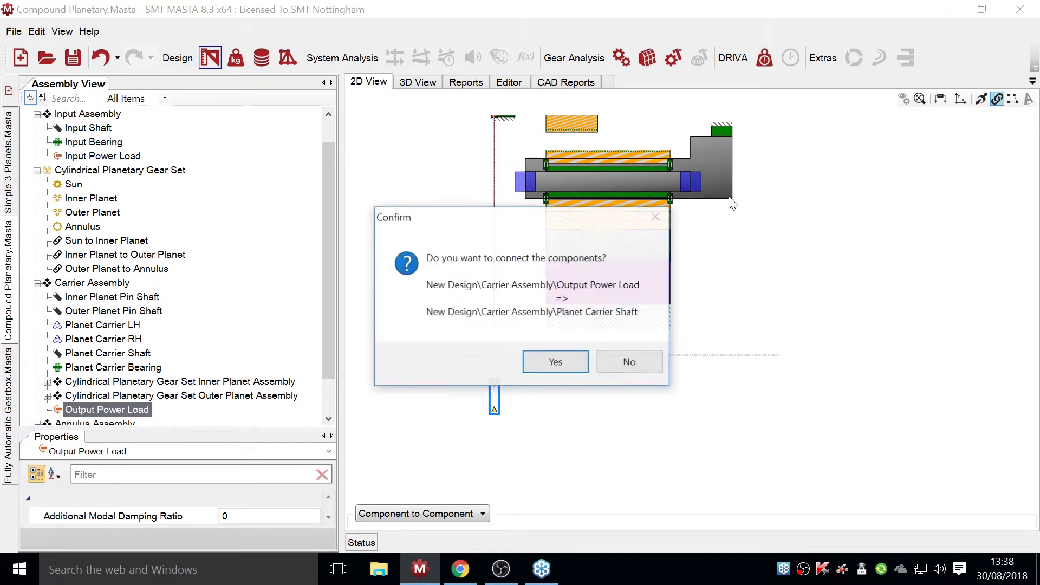
click(572, 362)
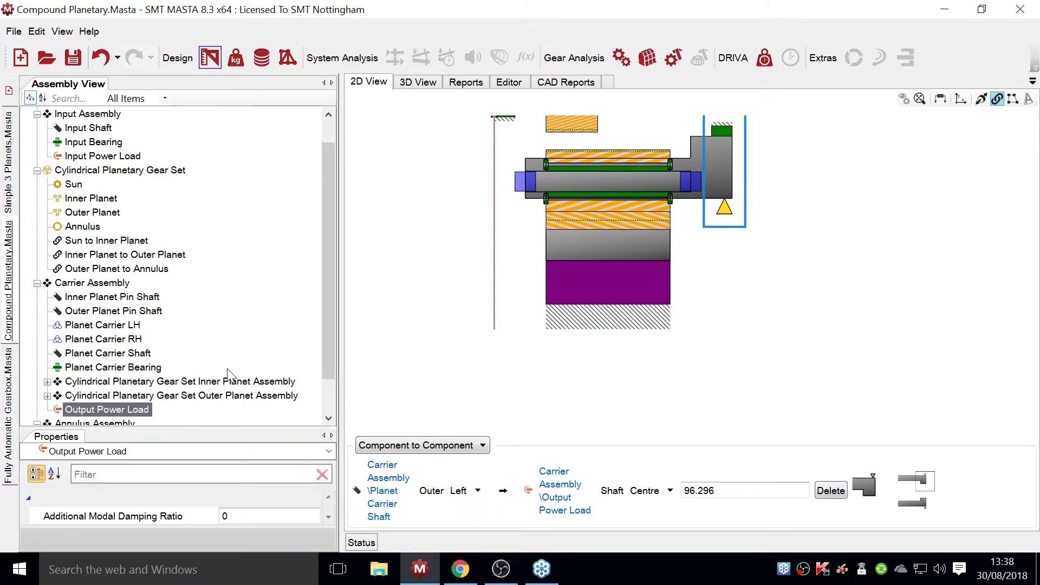
click(741, 287)
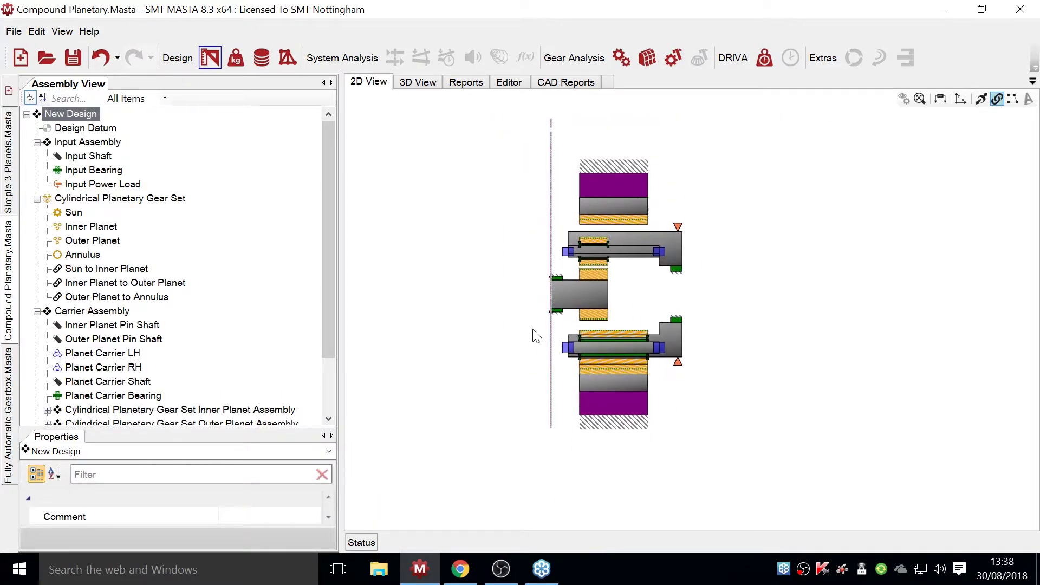
- Examine the model in 3D, isolating the Cylindrical Planetary Gear Set to inspect its sun, planet and annulus gears from several angles
mouse_move(536, 336)
middle_down()
mouse_move(538, 367)
mouse_move(555, 356)
middle_up()
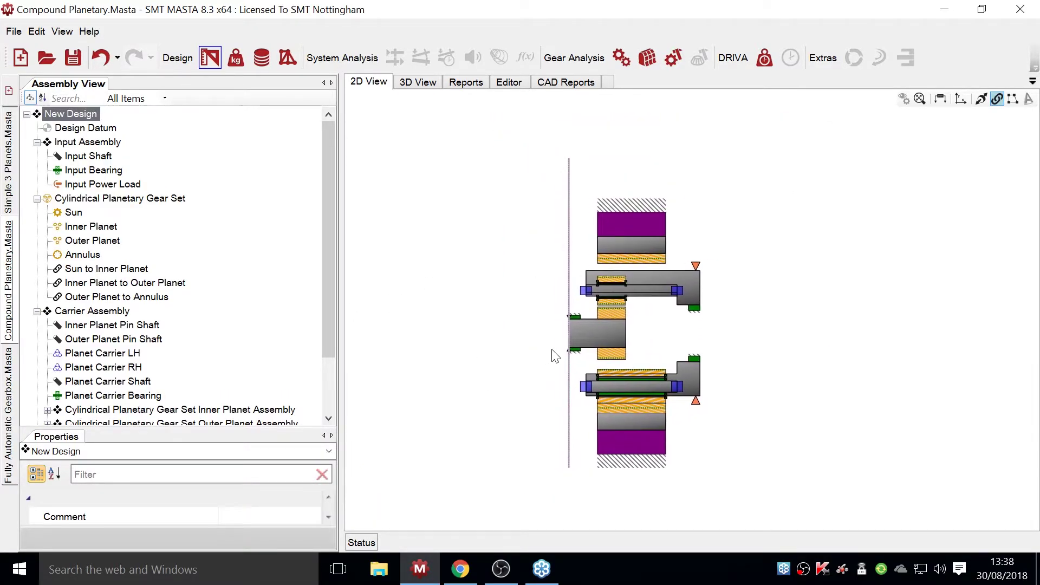
click(418, 83)
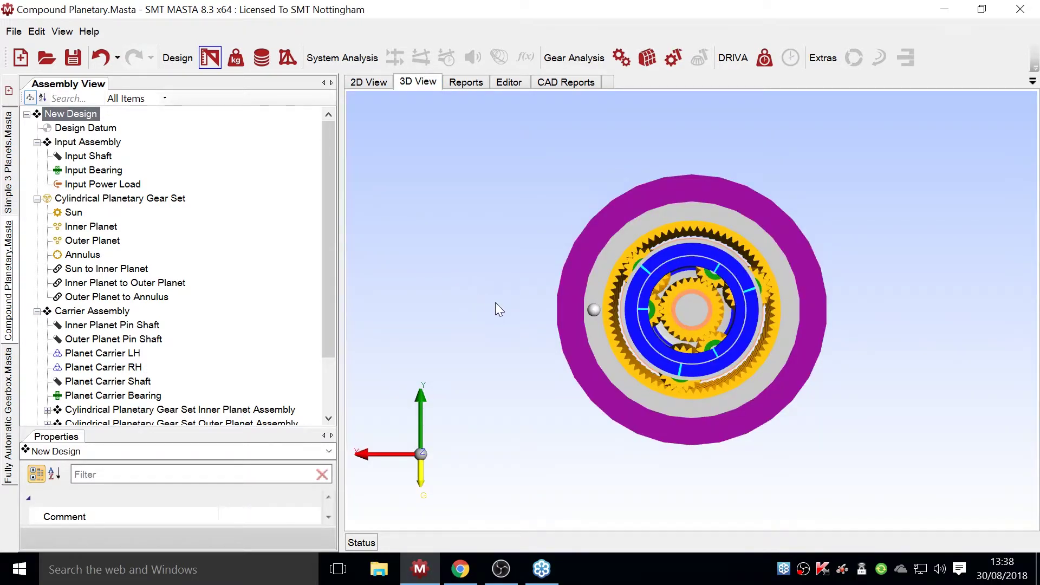
middle_drag(684, 375, 552, 290)
click(125, 200)
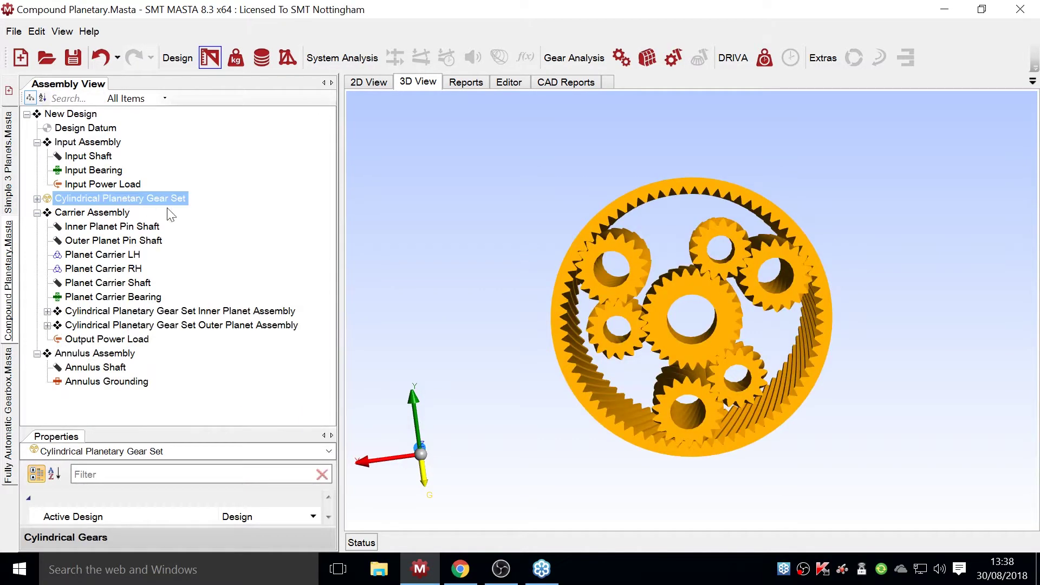
middle_drag(682, 288, 713, 323)
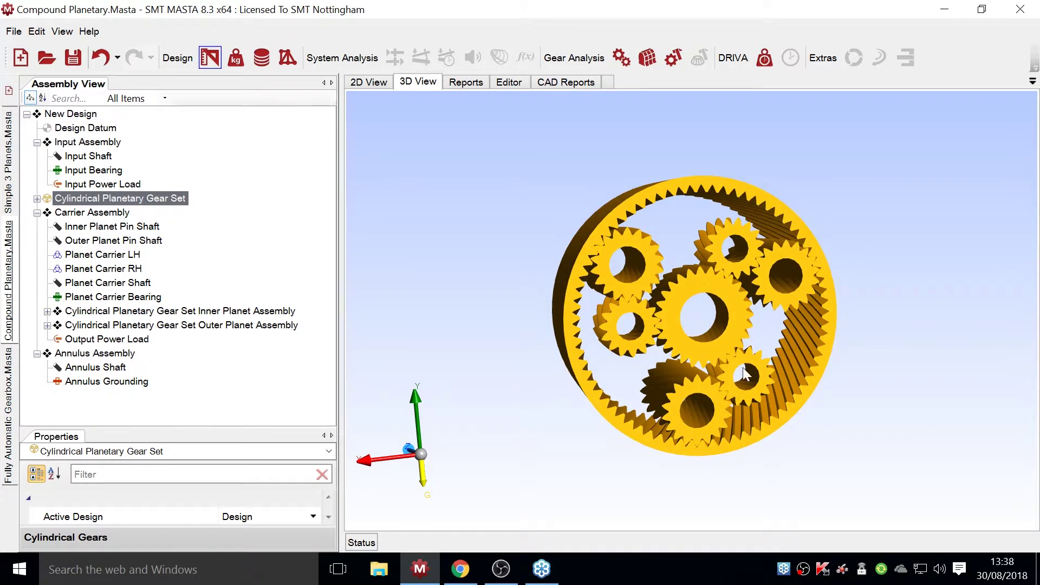
middle_drag(626, 346, 796, 332)
middle_drag(706, 345, 626, 361)
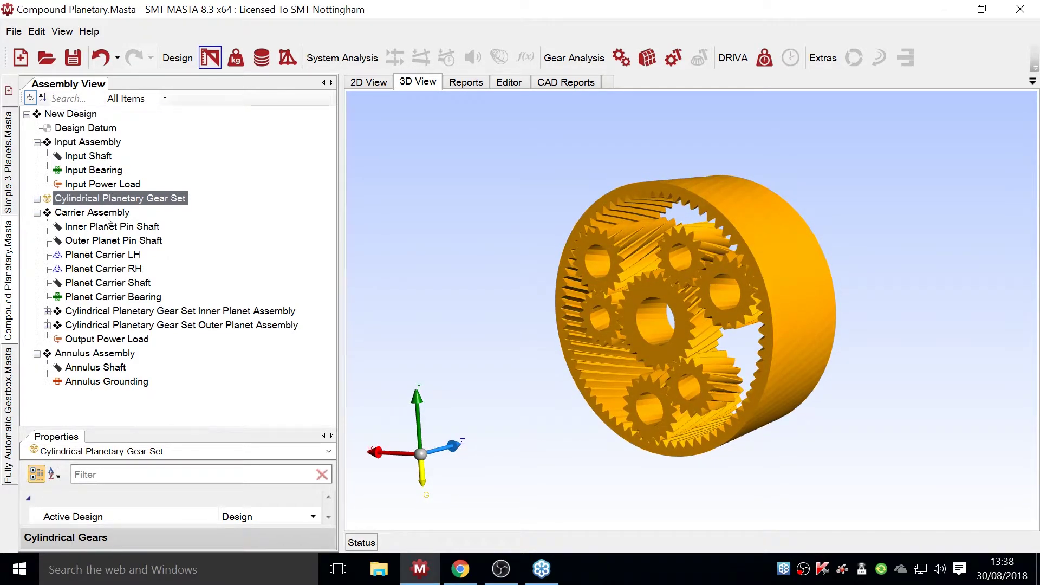
- Inspect the complete New Design in 3D from both ends, including the carrier, annulus grounding and power loads
double_click(71, 114)
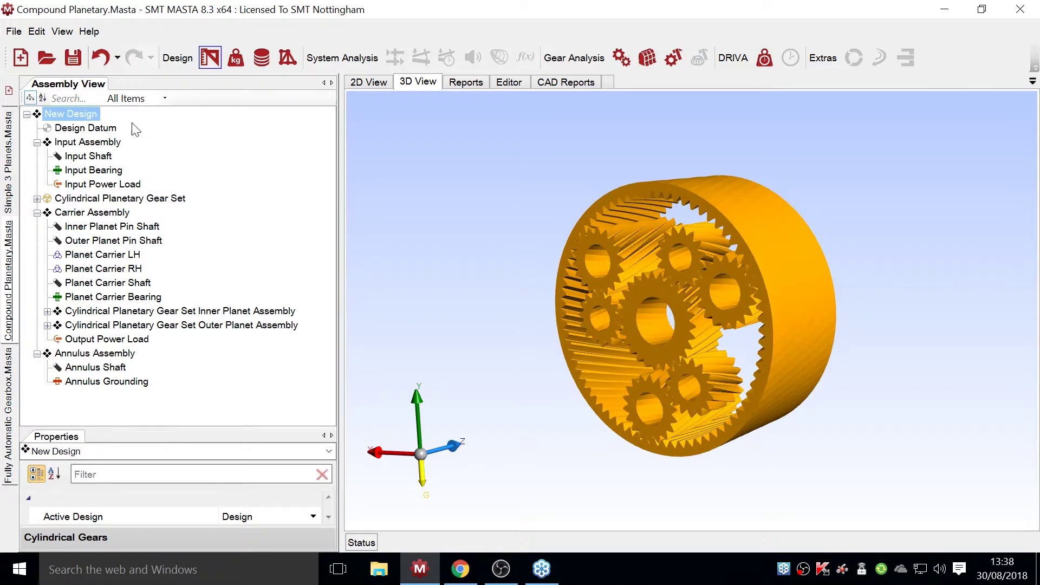
drag(795, 305, 742, 320)
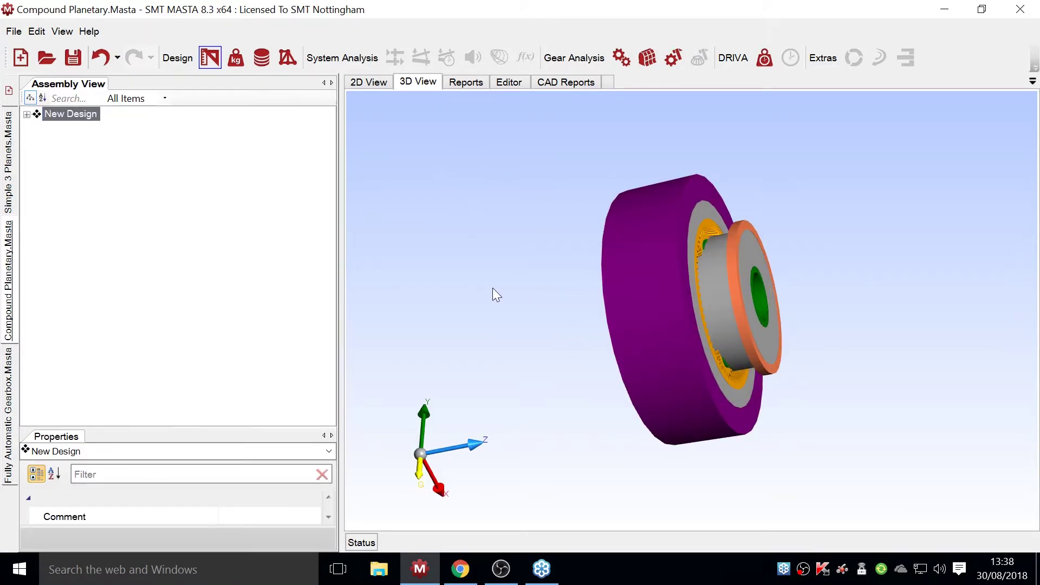
drag(492, 292, 719, 249)
scroll(707, 260, up, 5)
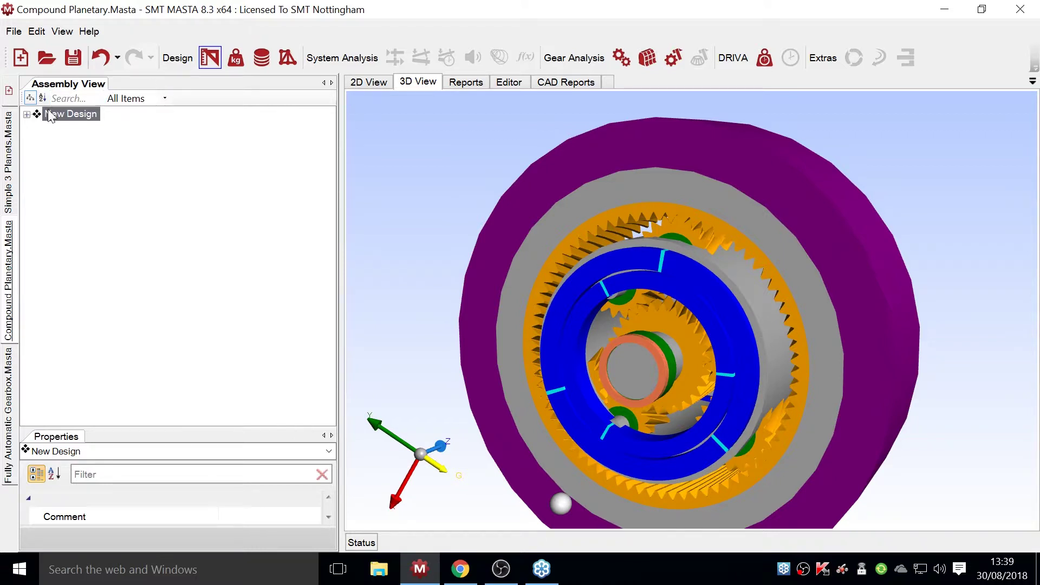
click(27, 115)
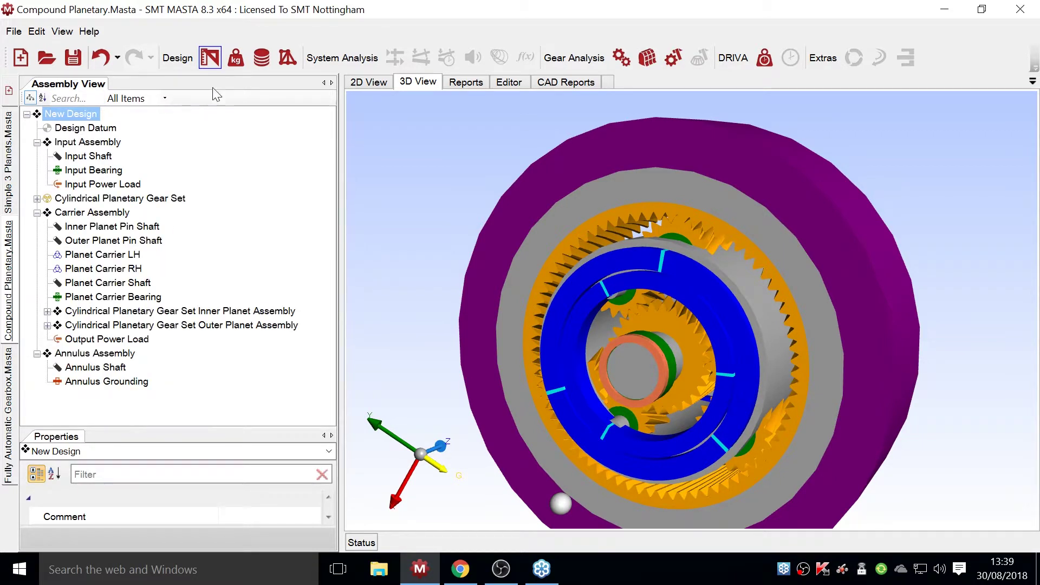
- Add a static load case to New Design State in load case mode and open its properties
click(237, 58)
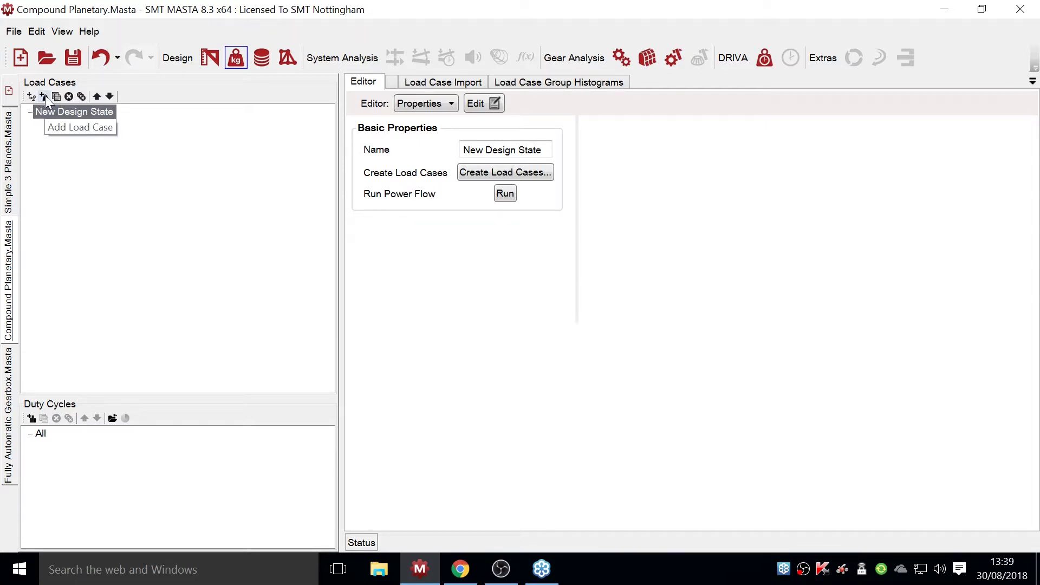
click(44, 97)
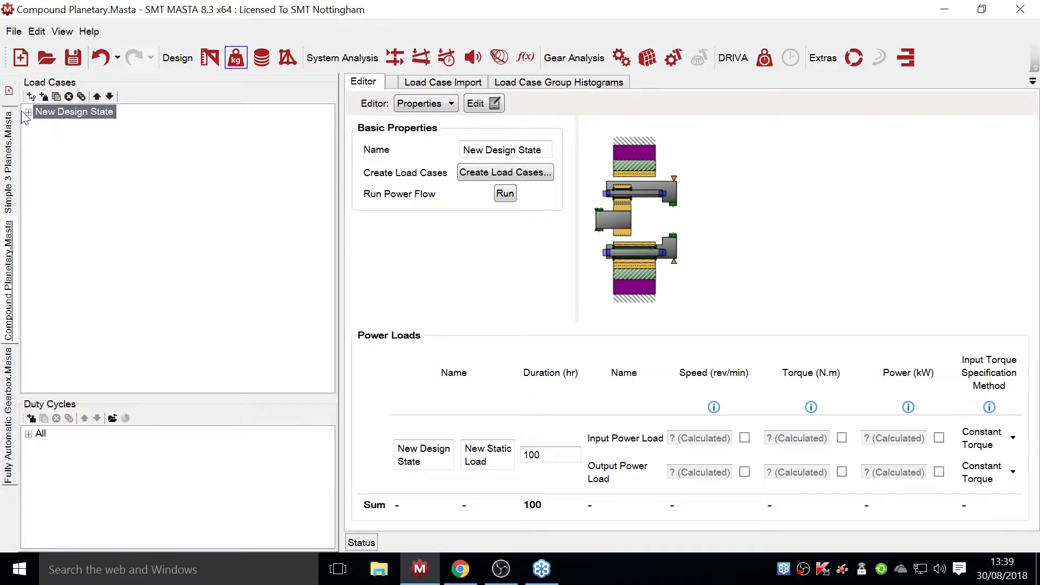
click(28, 112)
click(81, 126)
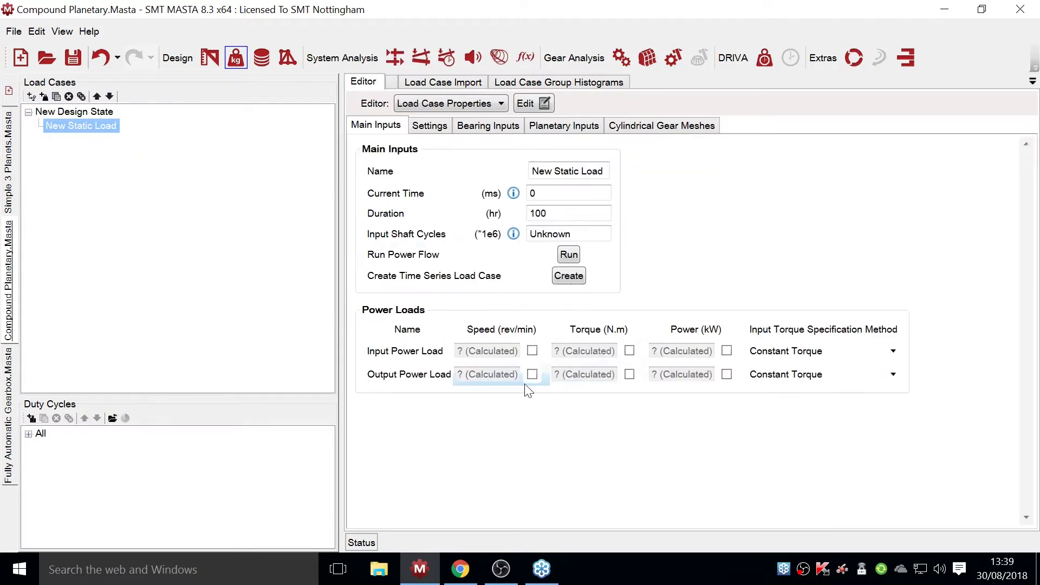
- Specify the Input Power Load's speed as 5000 rev/min and its torque as 100 N.m
click(532, 351)
click(599, 351)
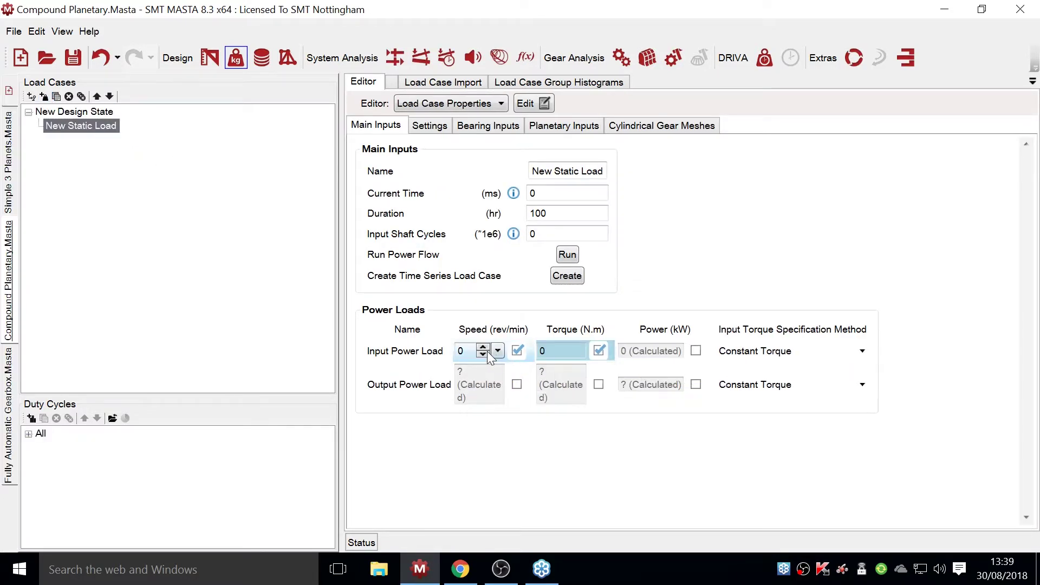
click(487, 353)
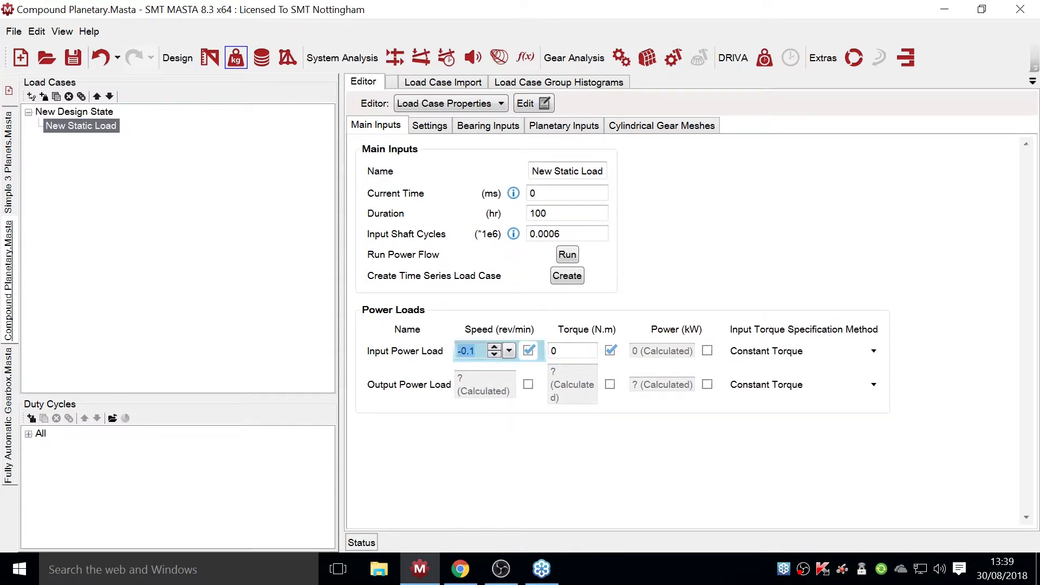
text(5000)
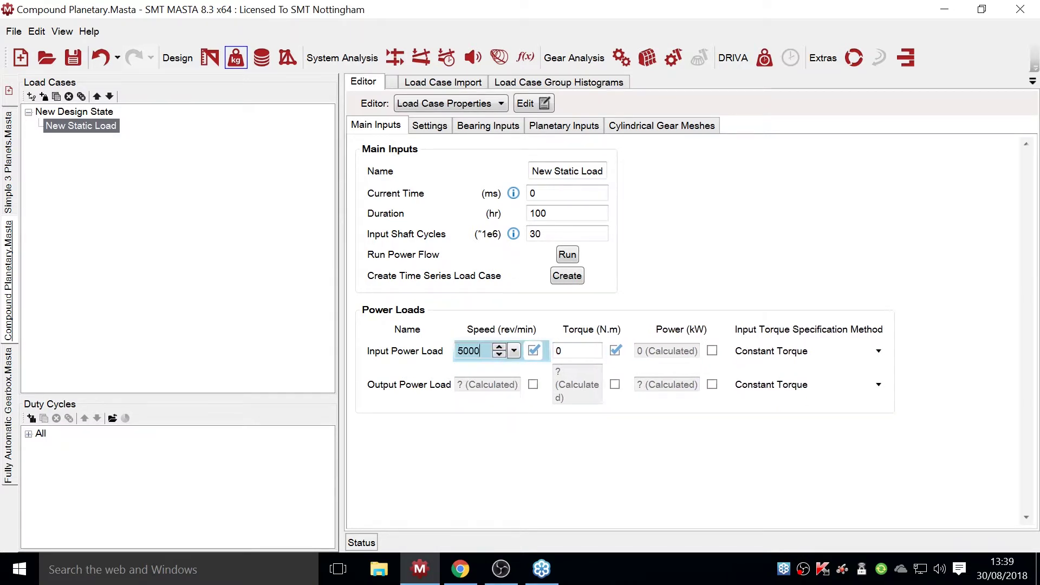
key(Tab)
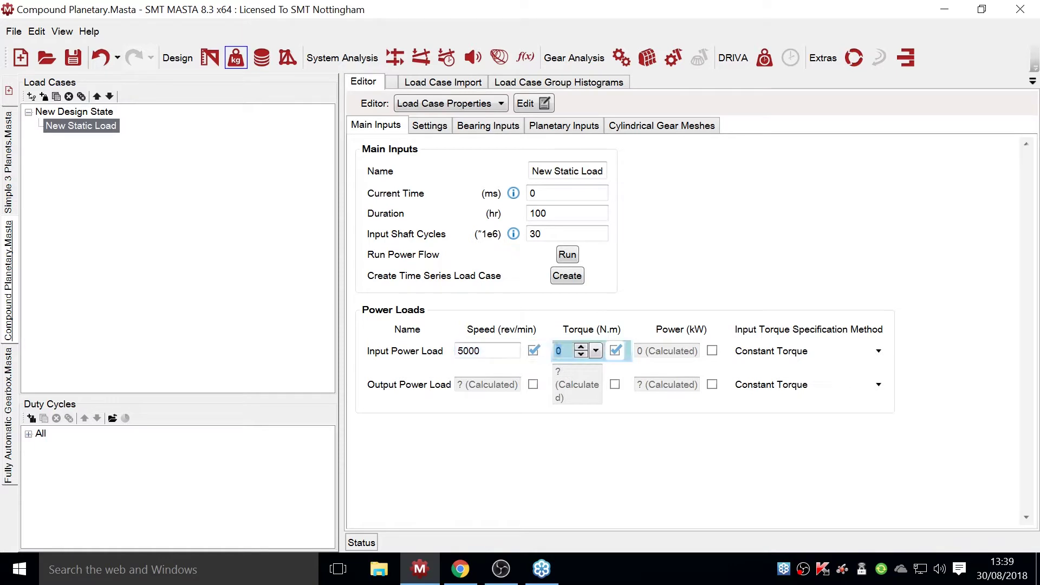
text(100)
key(Return)
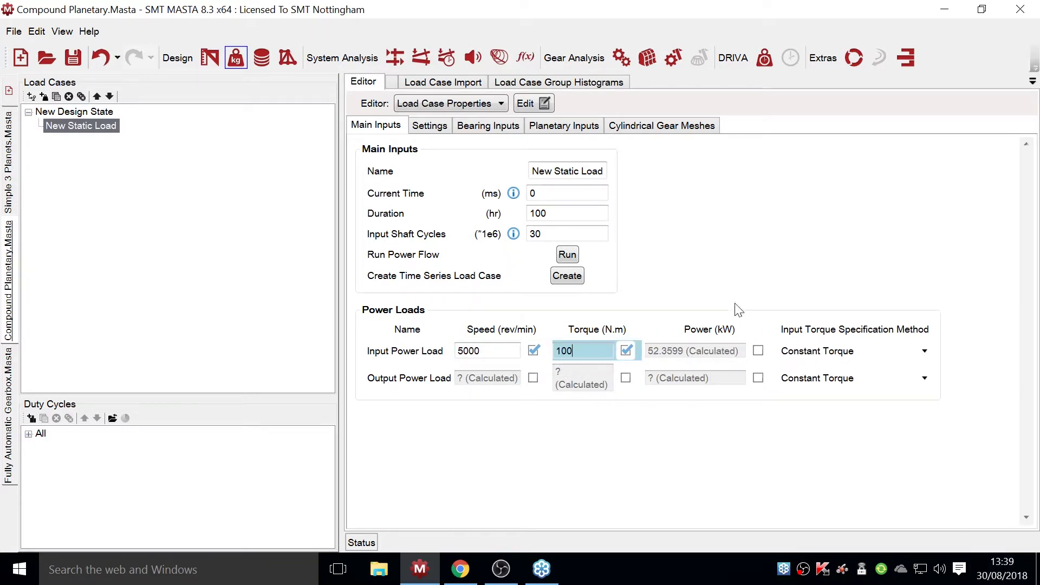
- Run the power flow for the static load case and animate the design in the power flow 3D view
click(567, 254)
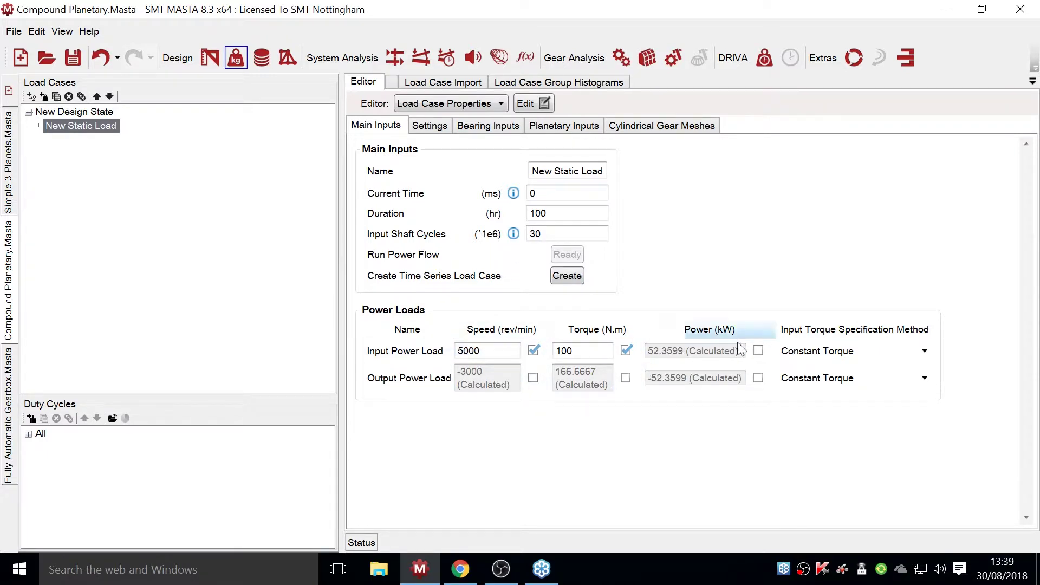
click(395, 58)
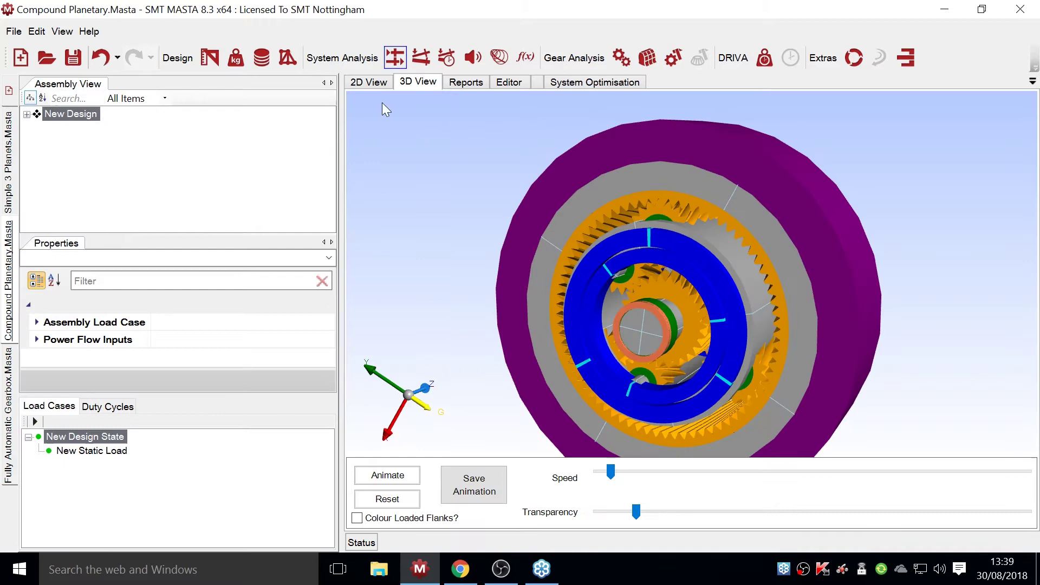
click(369, 82)
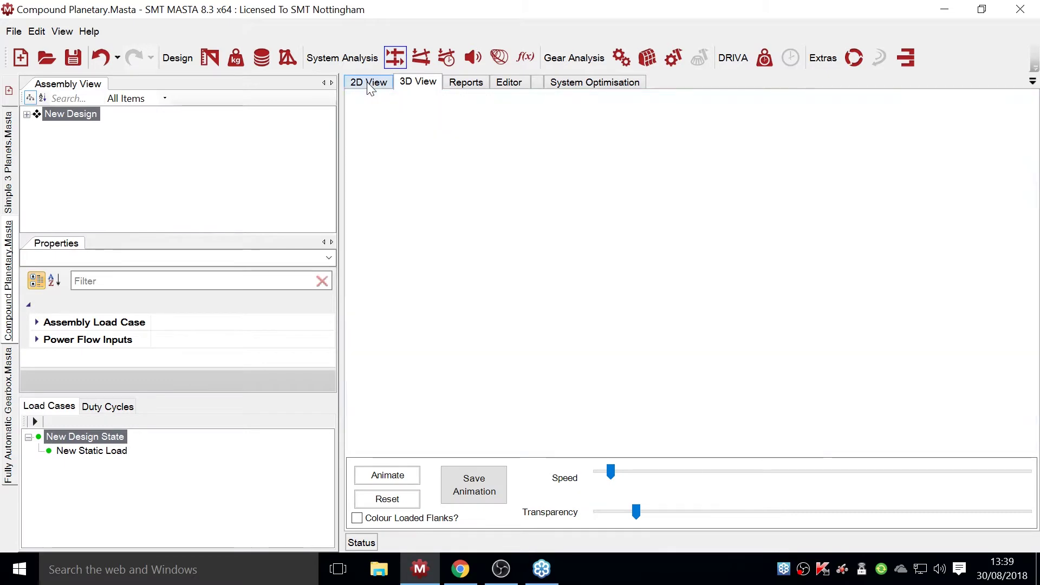
click(414, 82)
middle_drag(443, 310, 462, 332)
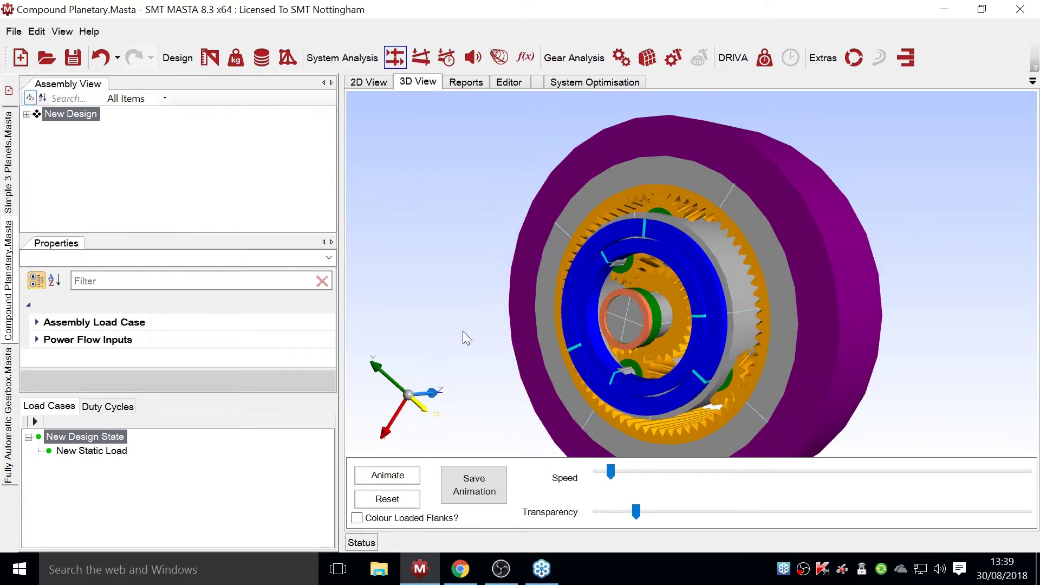
scroll(495, 376, down, 2)
click(400, 482)
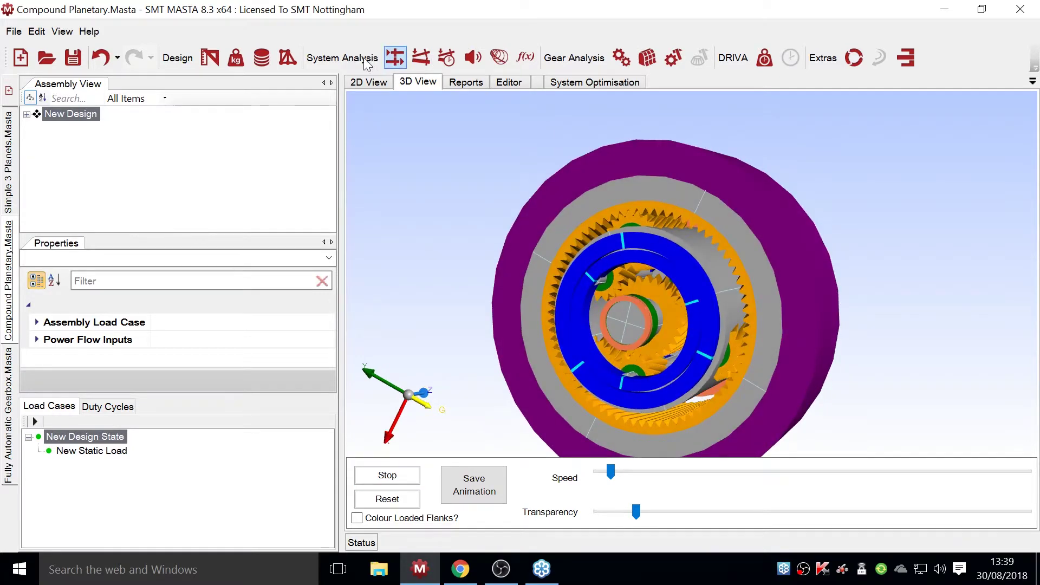
- Raise the animation speed and examine the rotating planetary gear set in 3D from different angles
drag(665, 405, 605, 272)
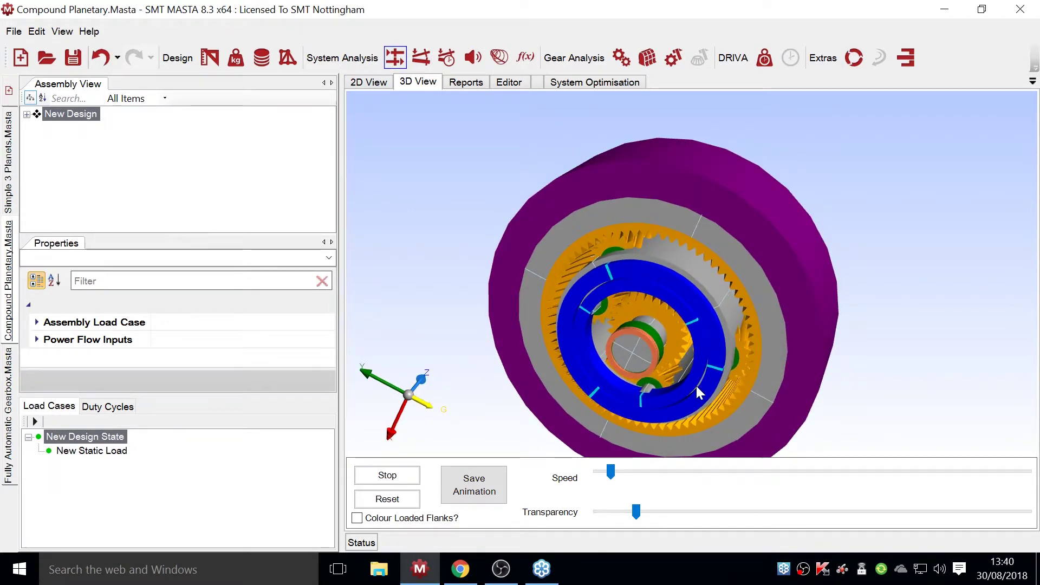
drag(611, 471, 931, 457)
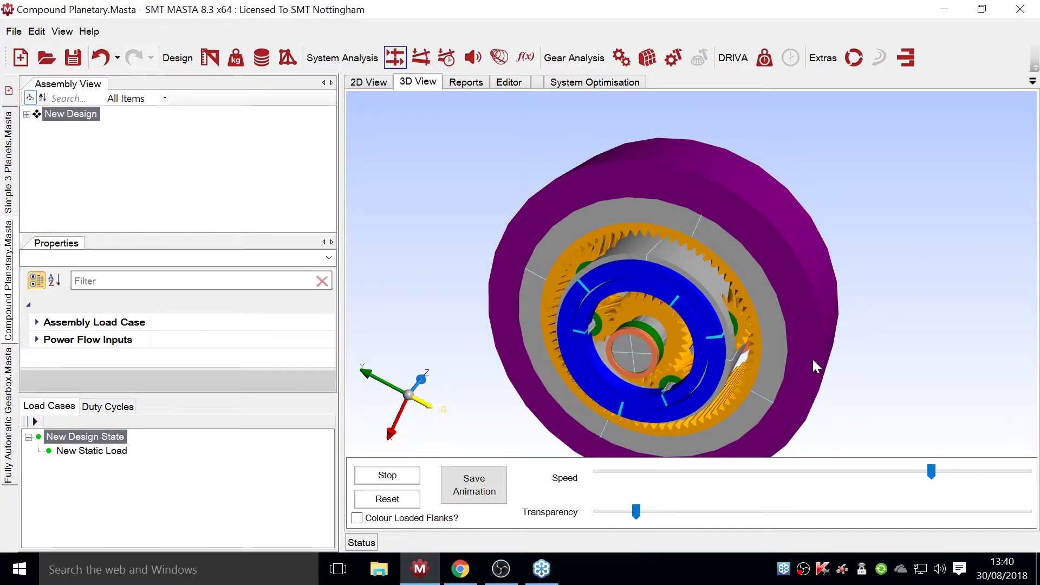
drag(817, 367, 774, 298)
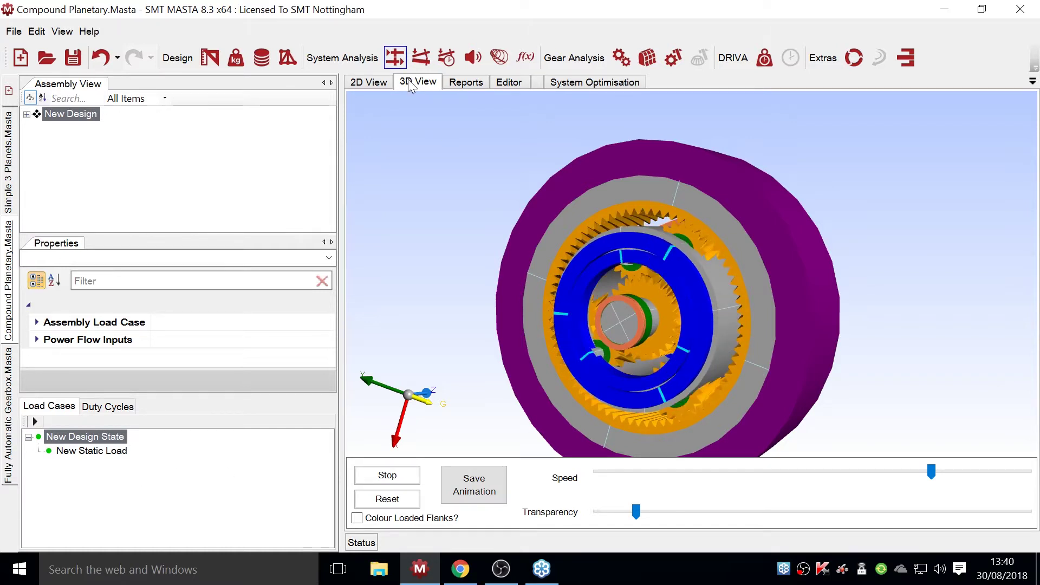
- Return to the 2D view in design mode, expanding the Cylindrical Planetary Gear Set and collapsing the Input, Carrier and Annulus assemblies
click(210, 57)
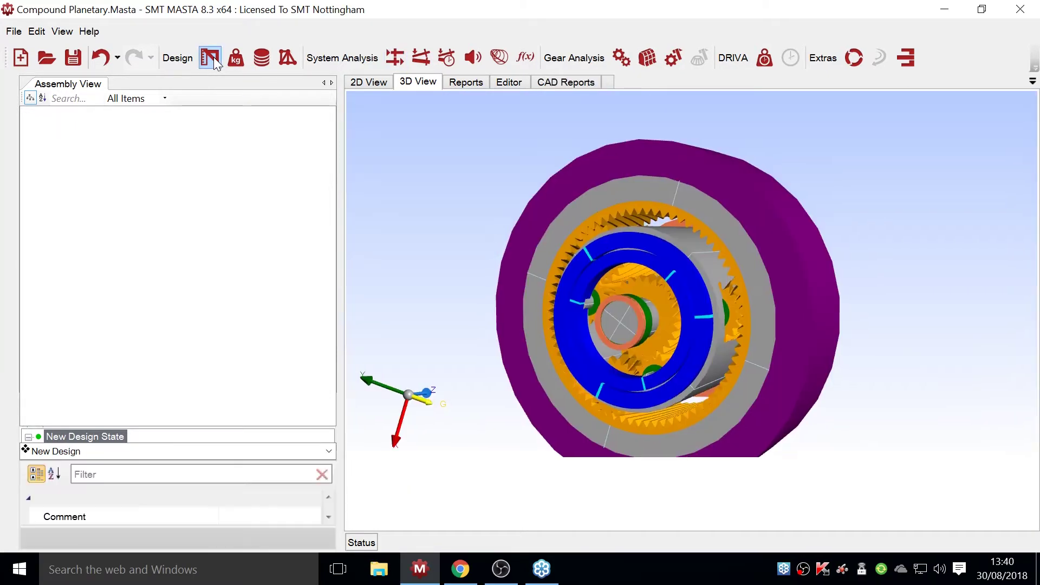
click(378, 85)
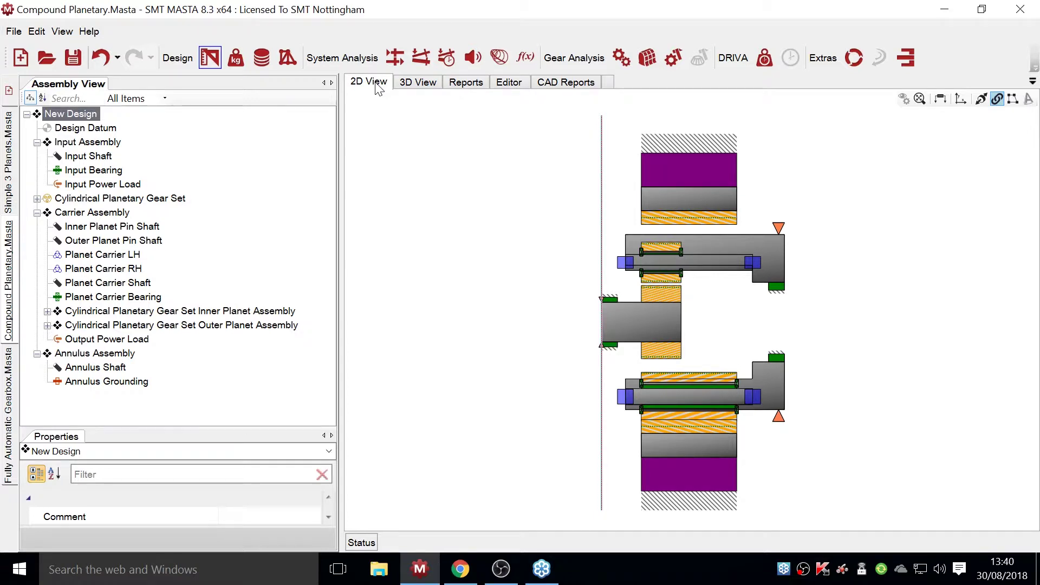
mouse_move(821, 302)
middle_down()
mouse_move(853, 279)
mouse_move(807, 264)
middle_up()
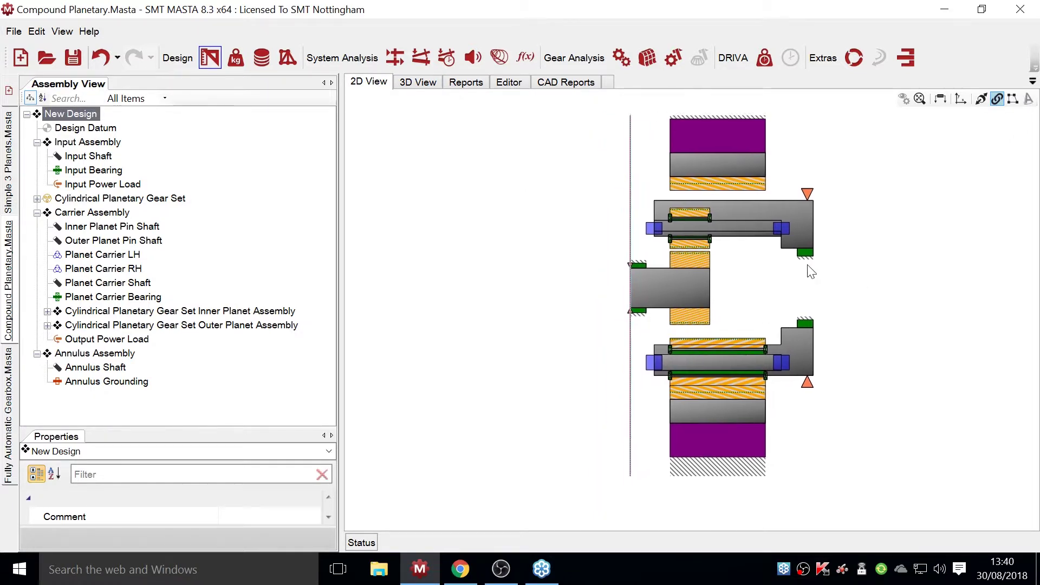
click(37, 212)
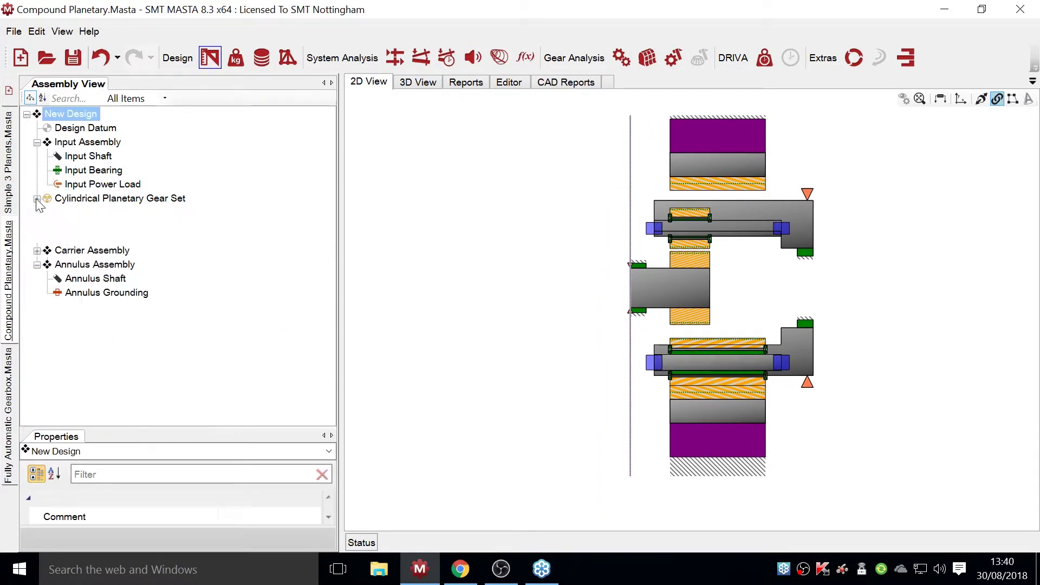
click(36, 142)
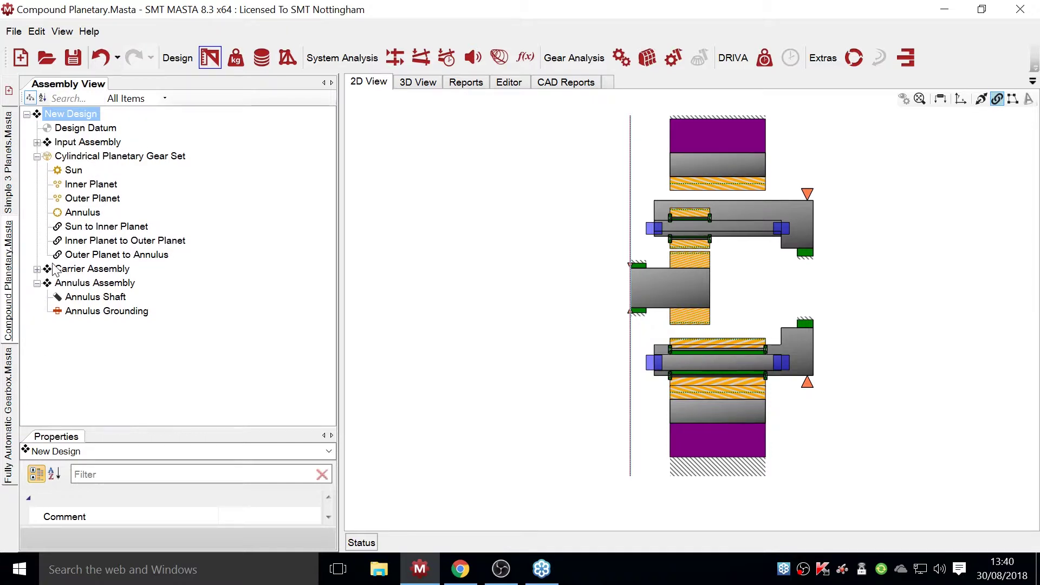
click(36, 283)
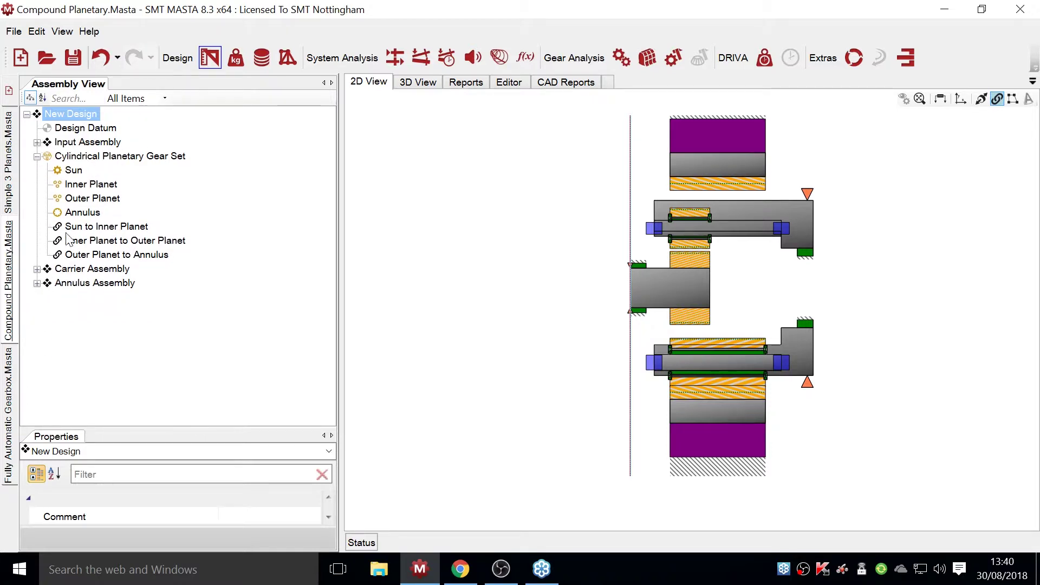
- Add a second sun gear to the Cylindrical Planetary Gear Set and name it Big Sun
right_click(79, 157)
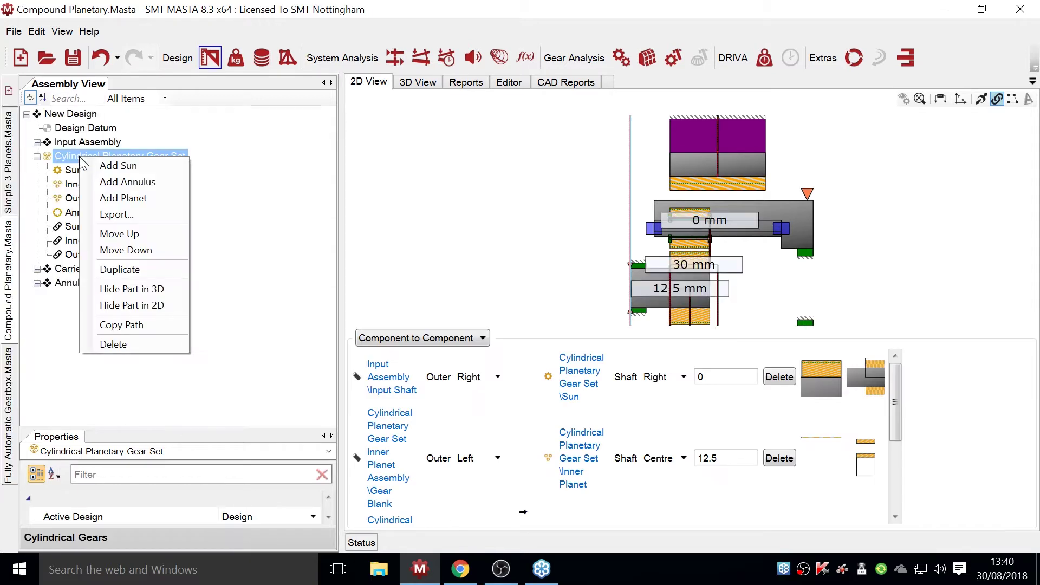
click(116, 168)
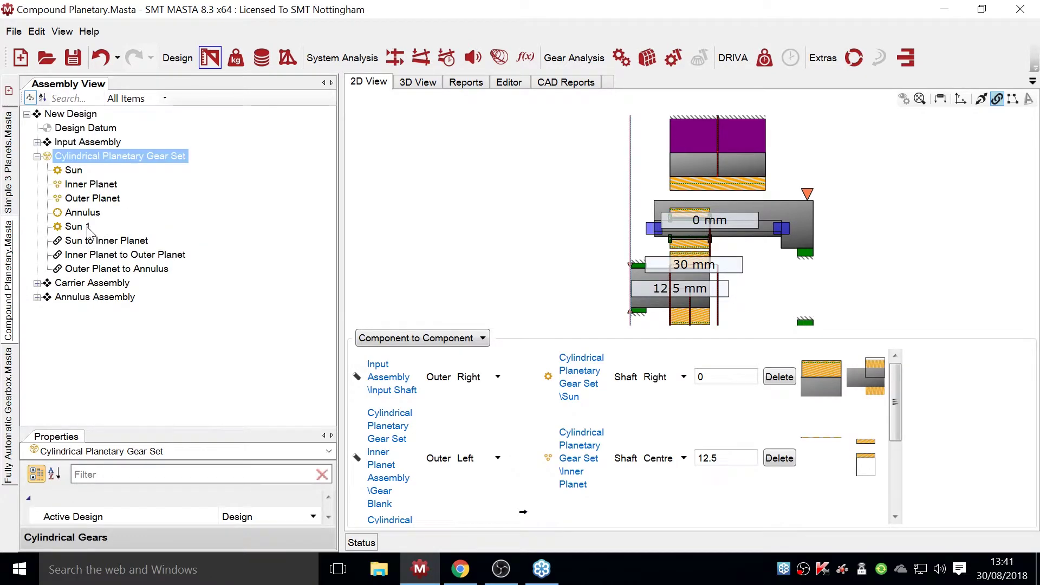
click(87, 227)
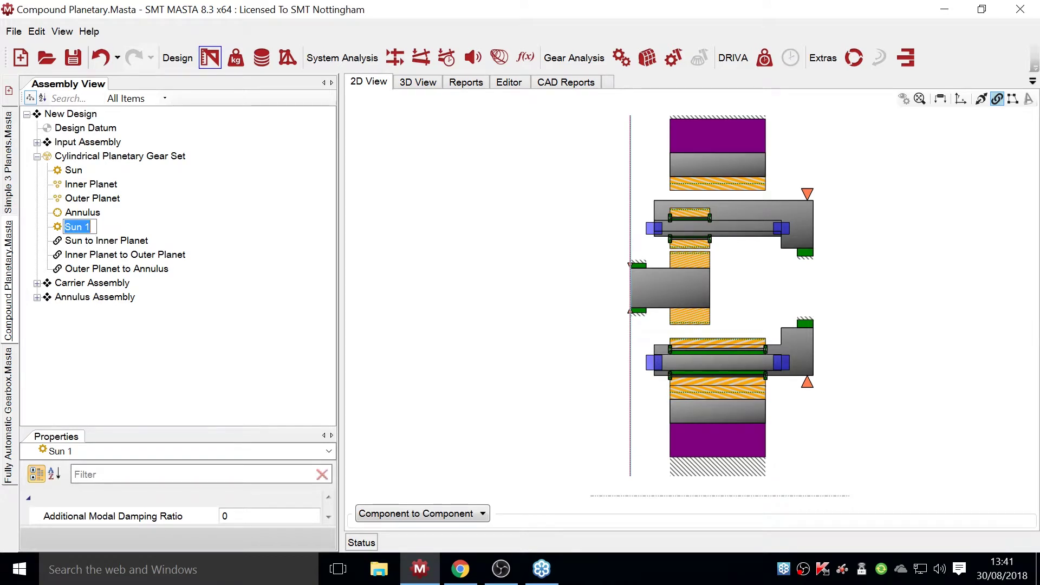
click(89, 226)
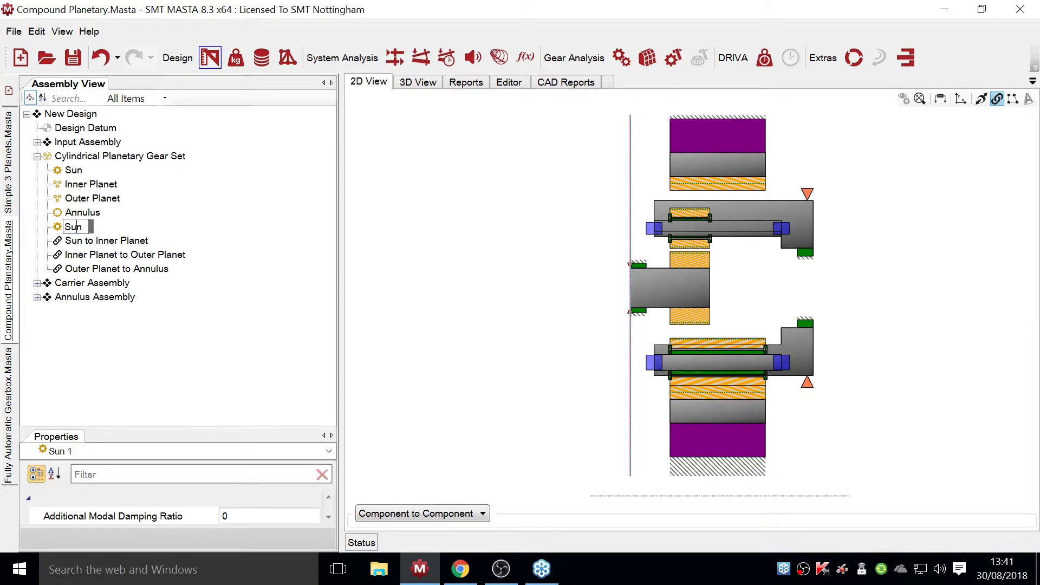
text(Big)
key(Return)
- Rename the original sun gear of the Cylindrical Planetary Gear Set as Small Sun
click(74, 170)
click(75, 171)
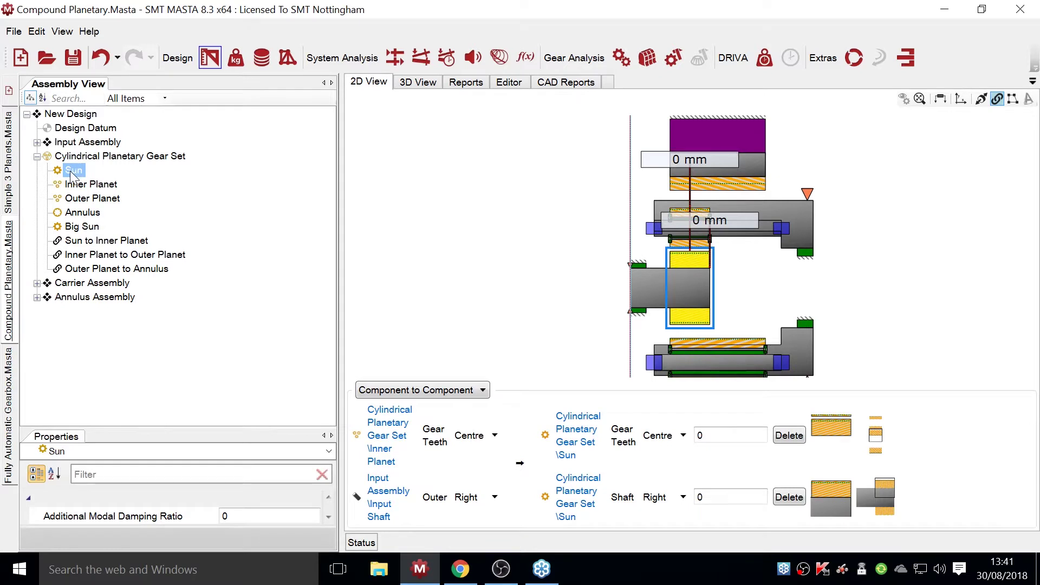
click(71, 171)
text(Small)
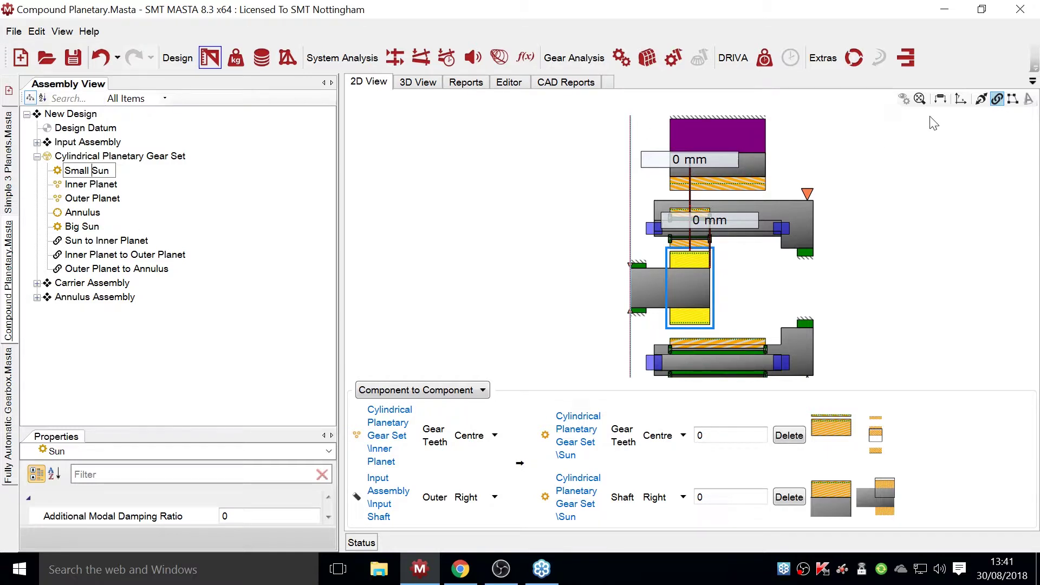
click(903, 259)
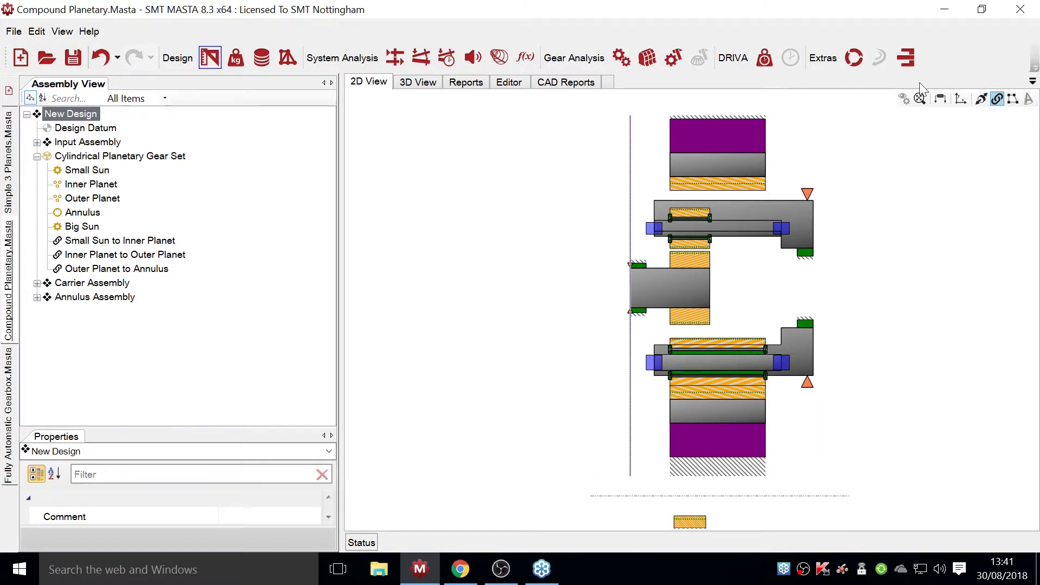
- Mesh the Big Sun with the Outer Planet in the Cylindrical Planetary Gear Set
click(83, 227)
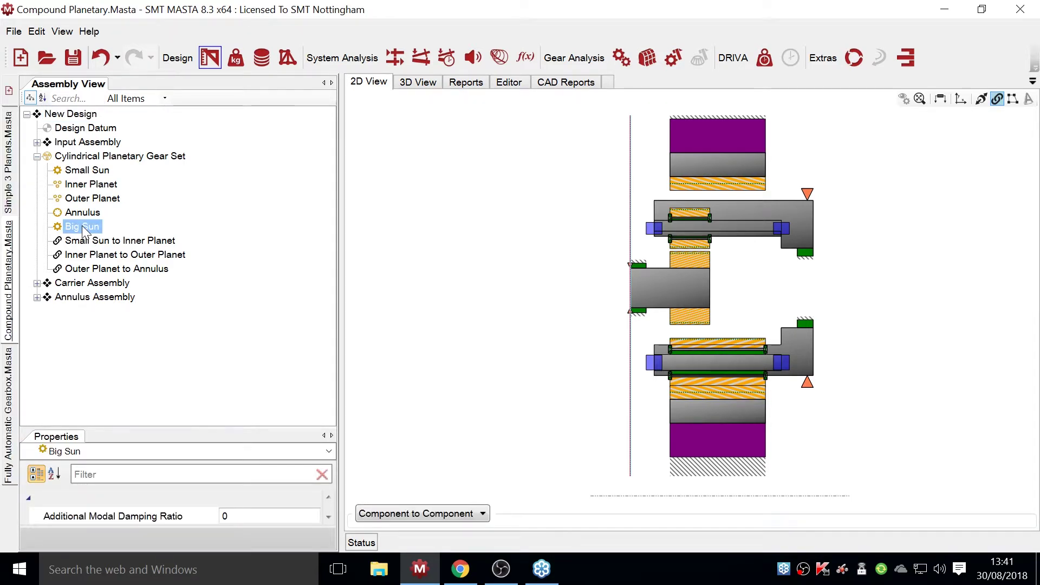
drag(83, 230, 106, 204)
drag(106, 204, 104, 198)
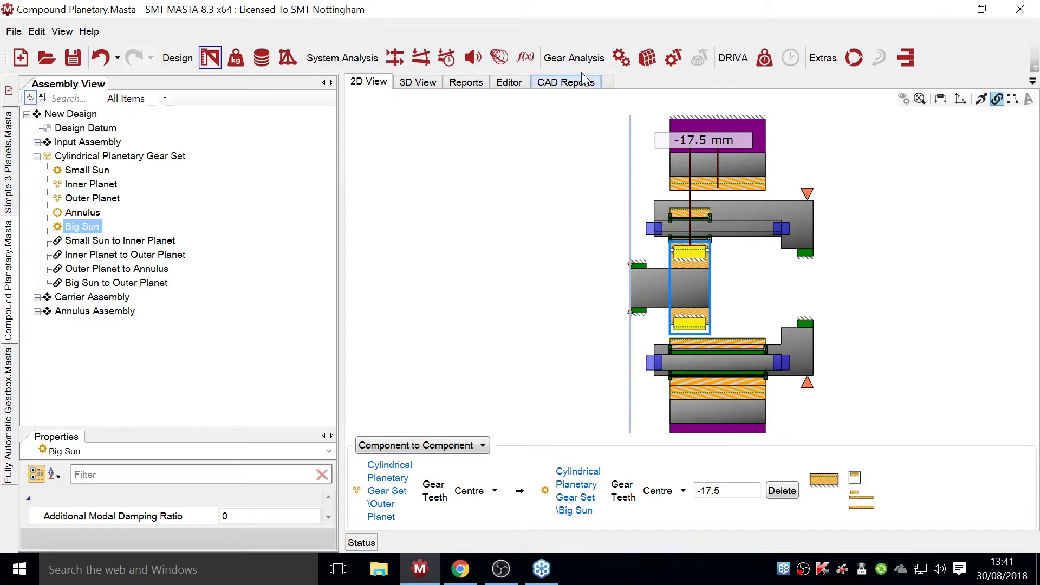
- In the gear set's macro geometry, set the Big Sun's number of teeth to 36 and its face width to 25 mm
click(622, 58)
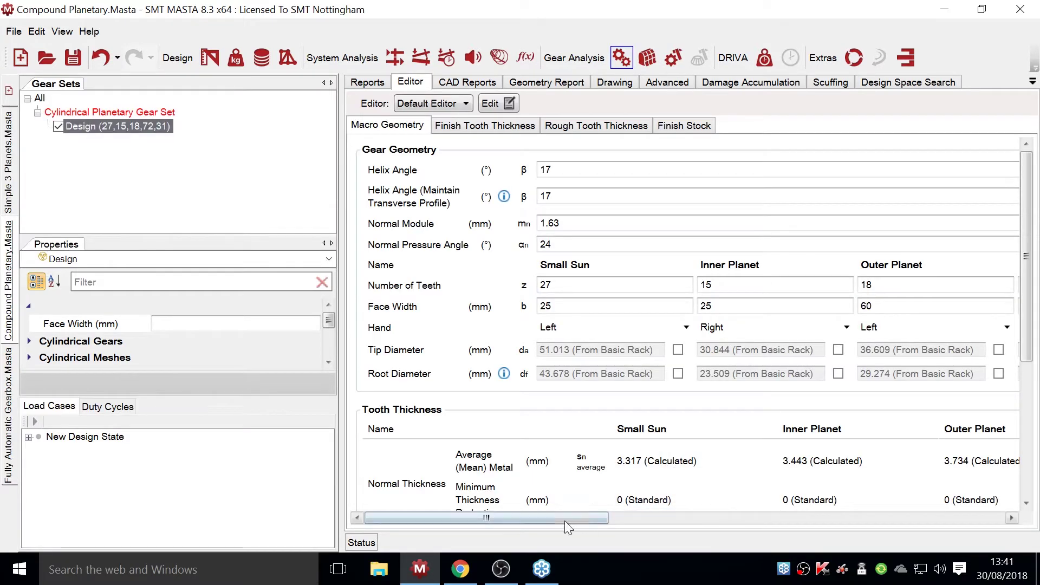
drag(556, 518, 766, 504)
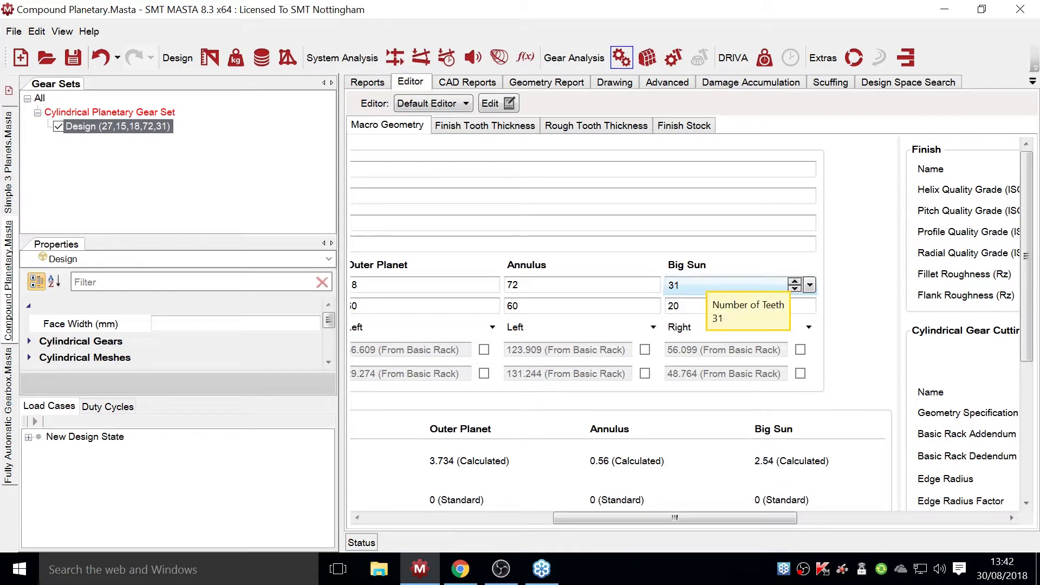
click(709, 279)
text(36)
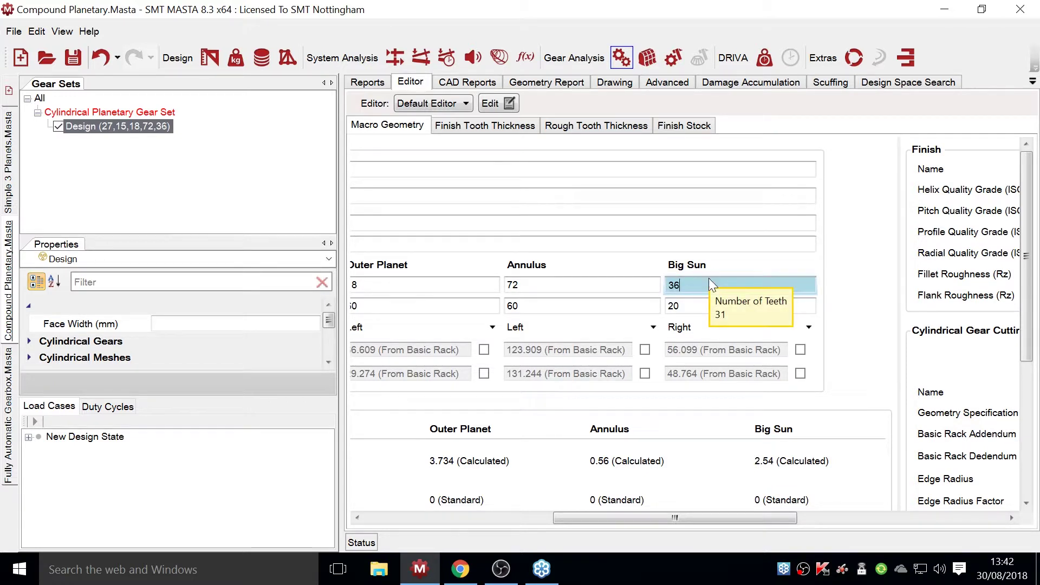
key(Tab)
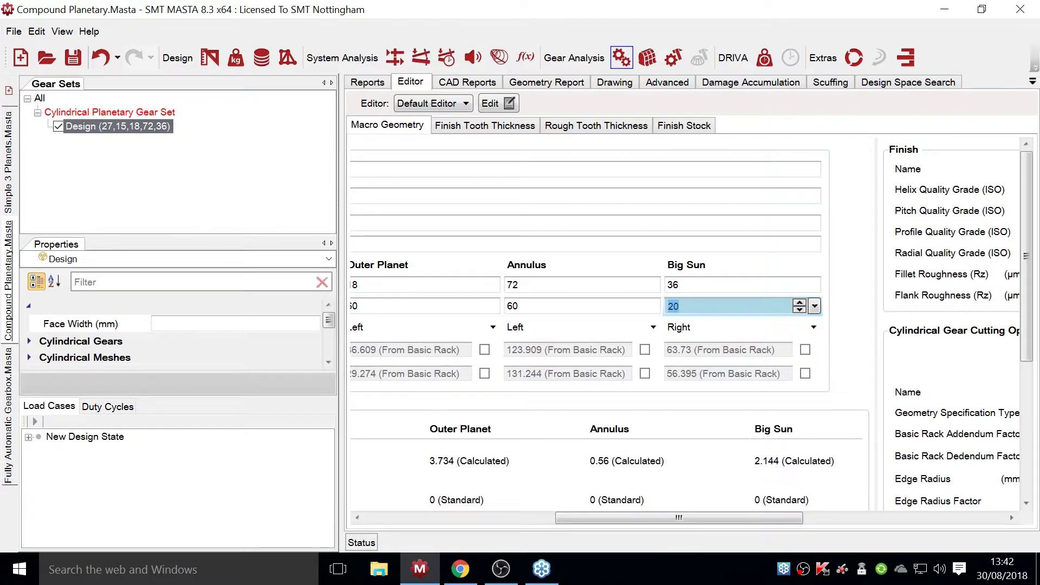
text(25)
key(Return)
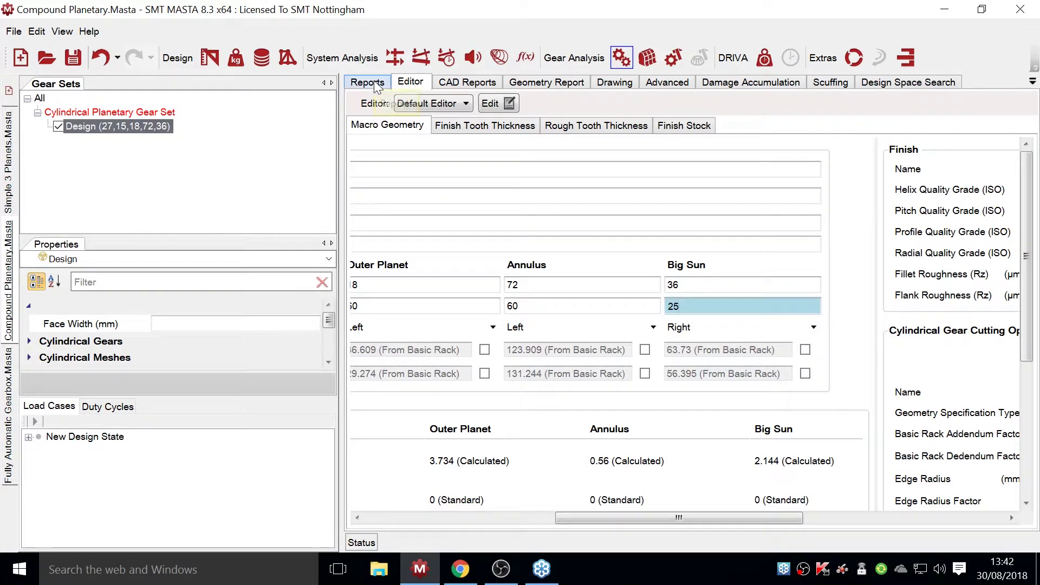
- Align the right side of the Big Sun's gear teeth with the right side of the Outer Planet's teeth at a 0 mm offset
click(211, 58)
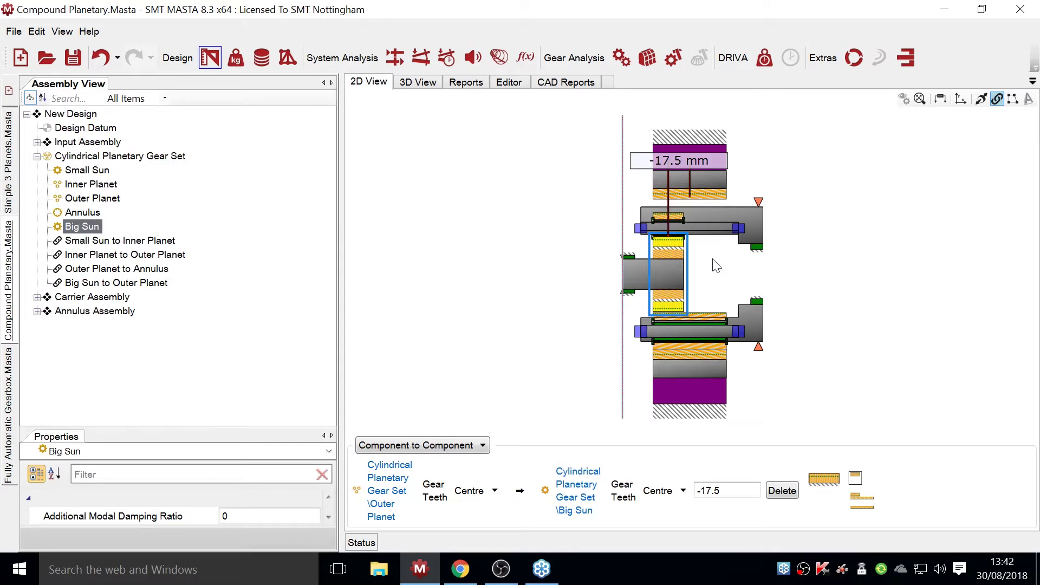
click(980, 98)
click(477, 490)
click(494, 491)
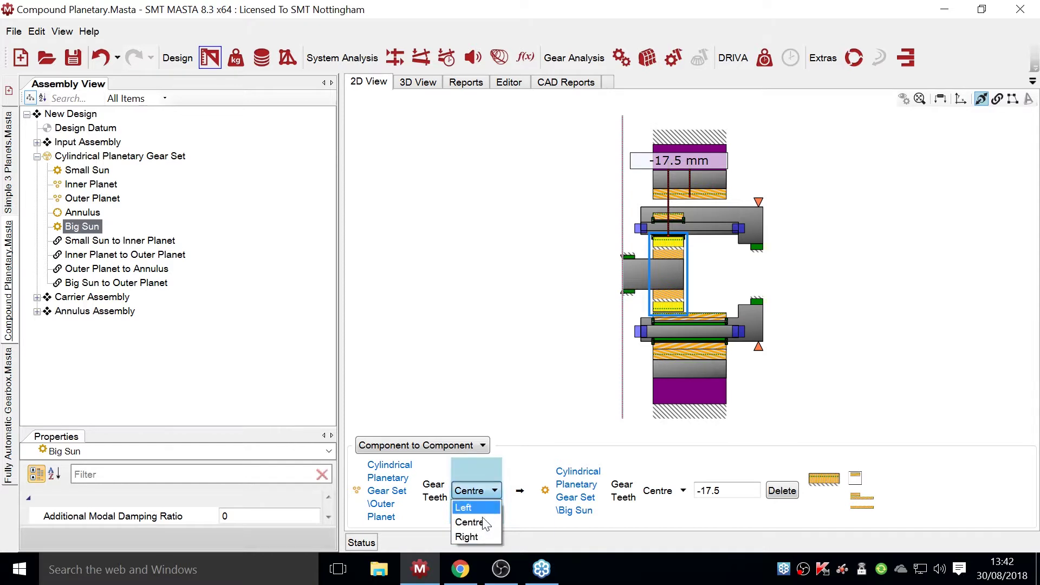
click(476, 536)
click(707, 492)
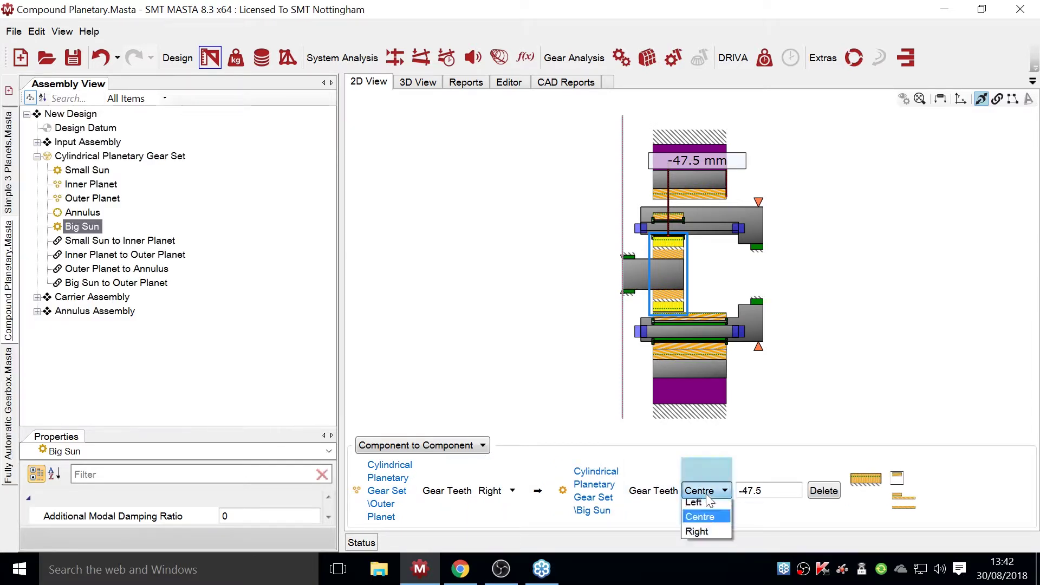
click(699, 531)
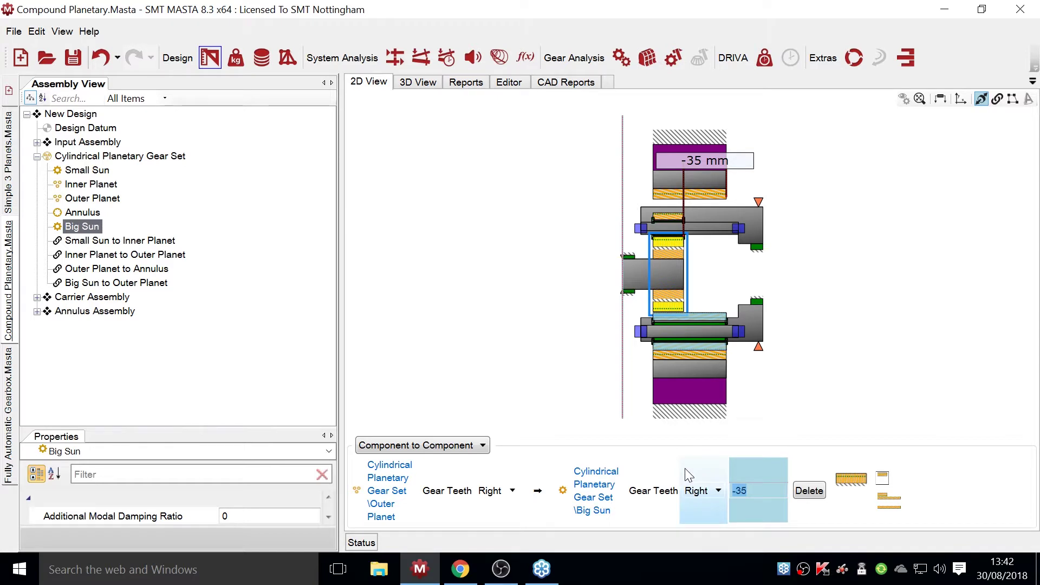
text(0)
key(Return)
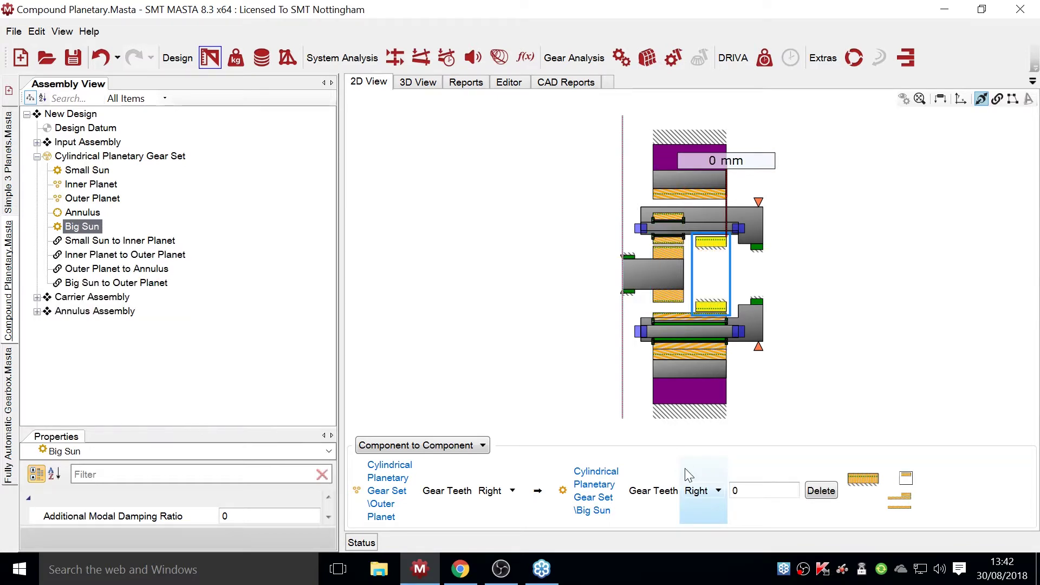
click(875, 260)
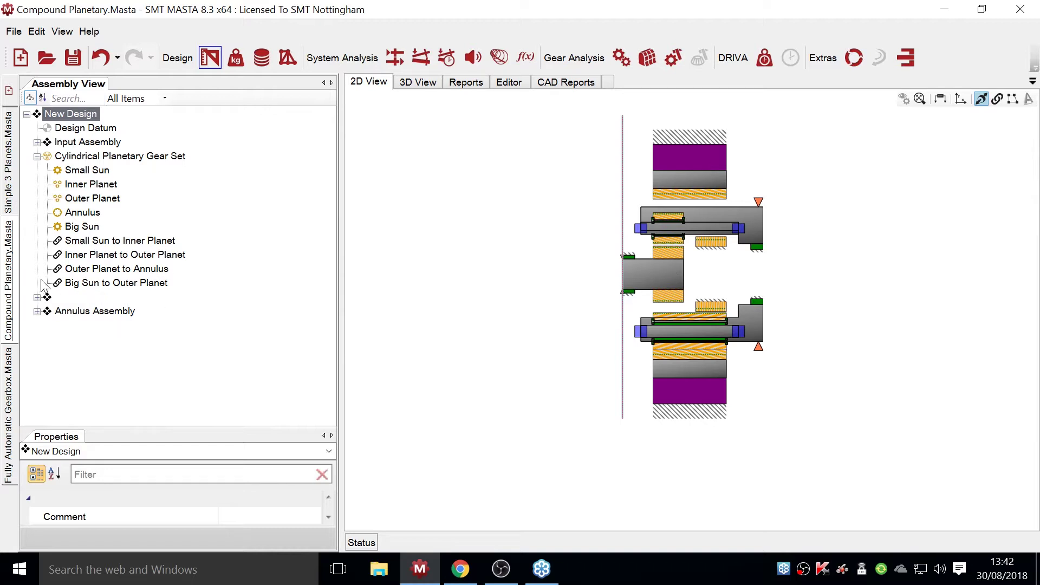
- Add a new assembly named Output Assembly to the design
right_click(58, 115)
mouse_move(126, 129)
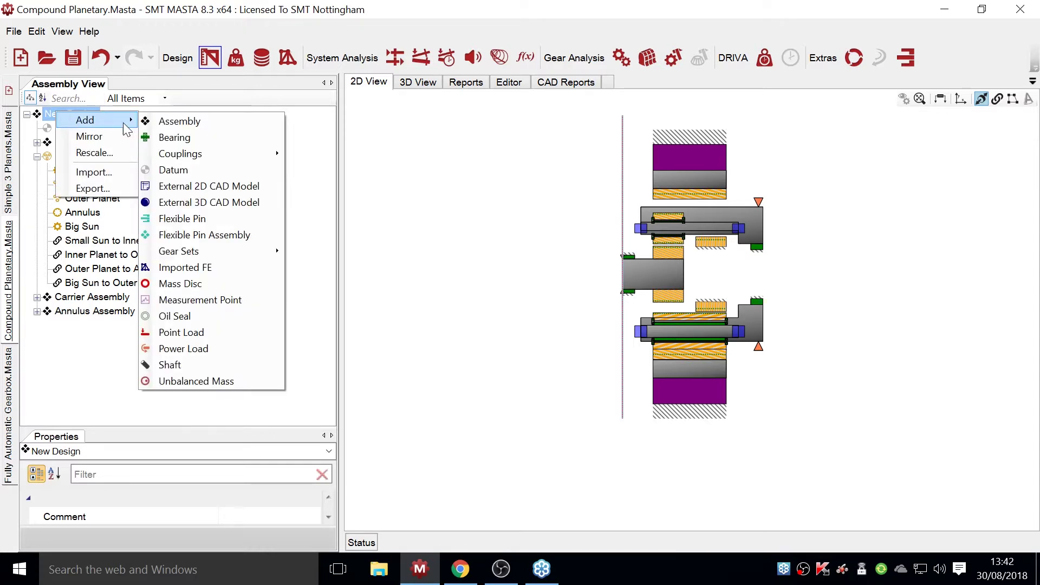
click(182, 121)
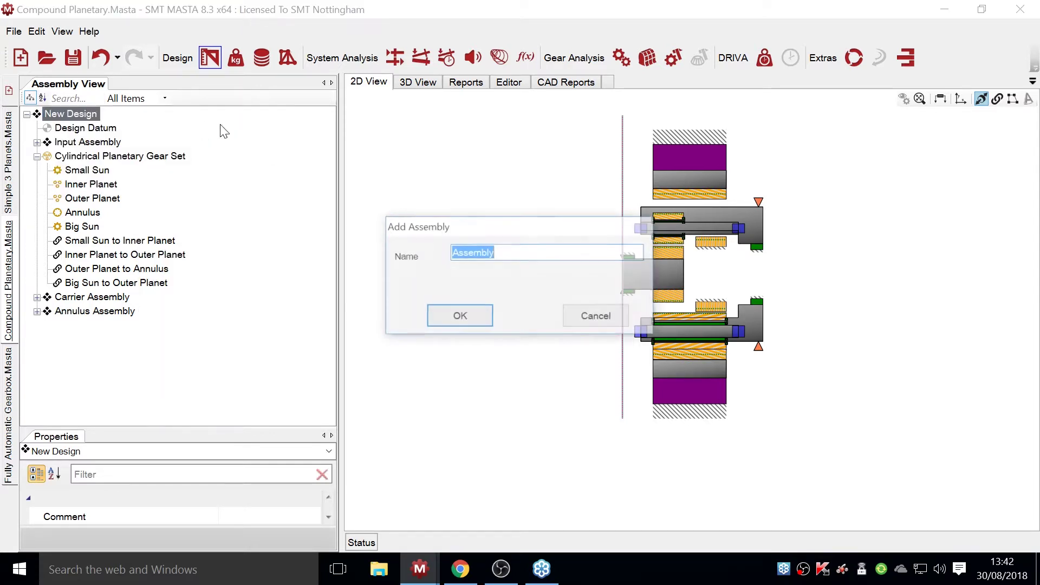
click(456, 252)
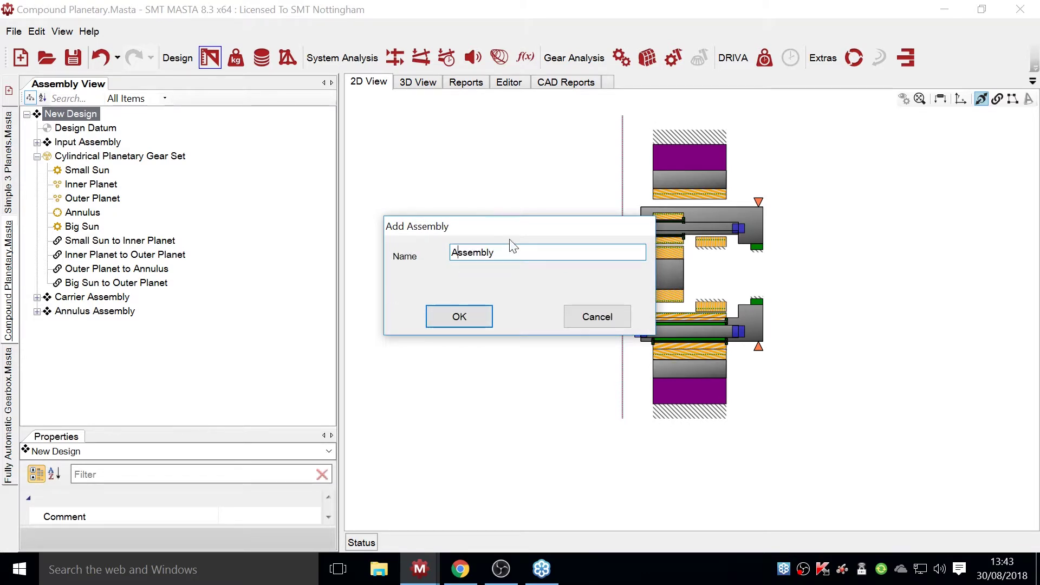
text(Output)
key(Return)
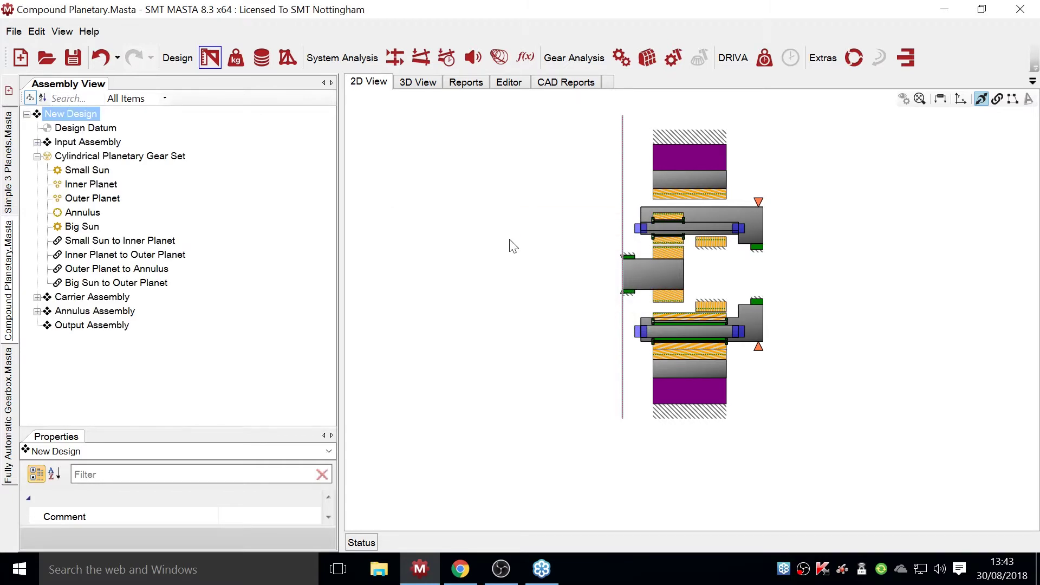
- Add a shaft named Output Shaft to the Output Assembly, 100 mm long with a 25 mm outer diameter and 0 mm bore
click(74, 325)
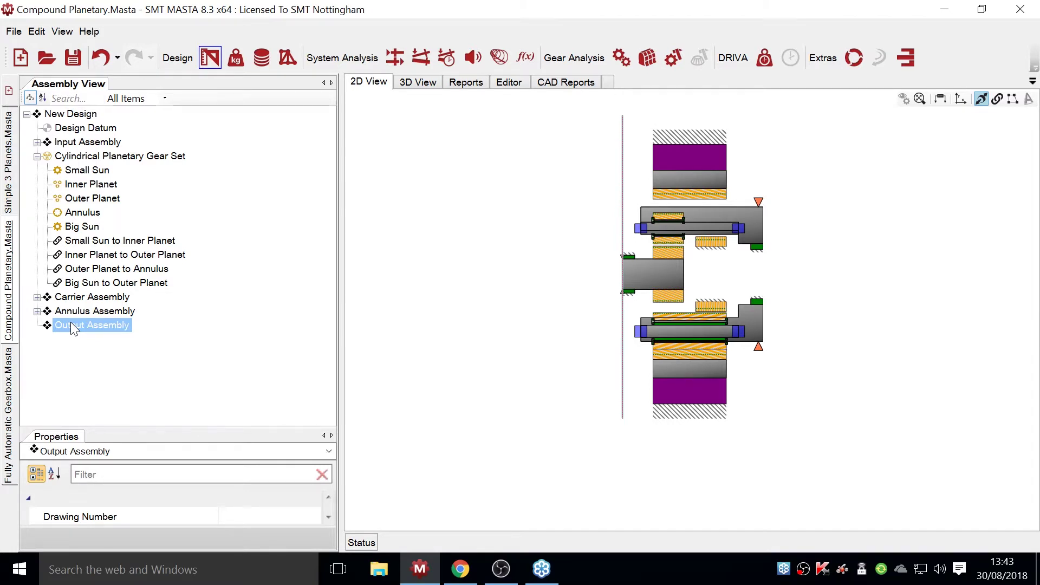
right_click(71, 325)
mouse_move(109, 330)
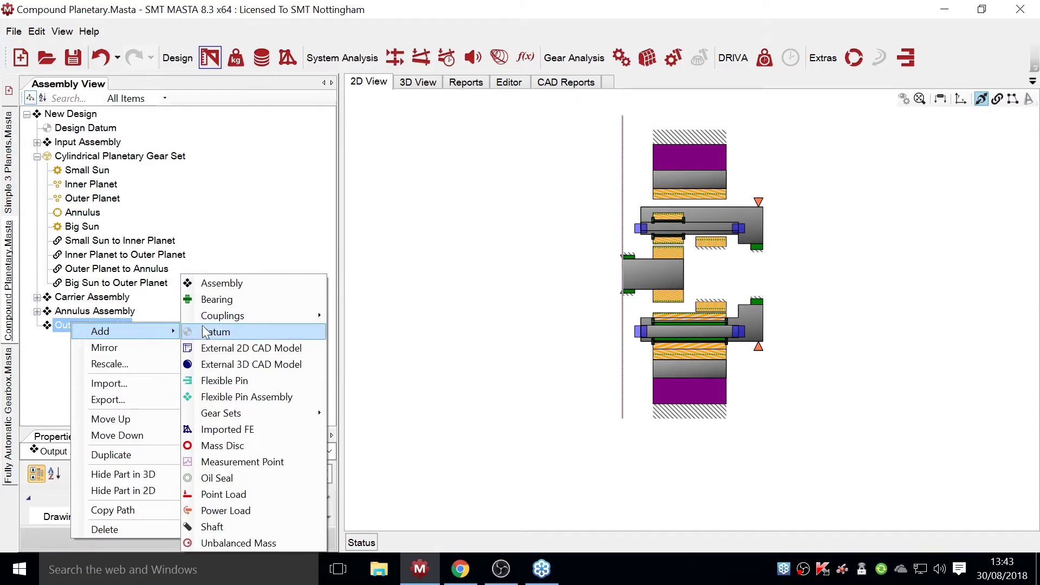
click(250, 531)
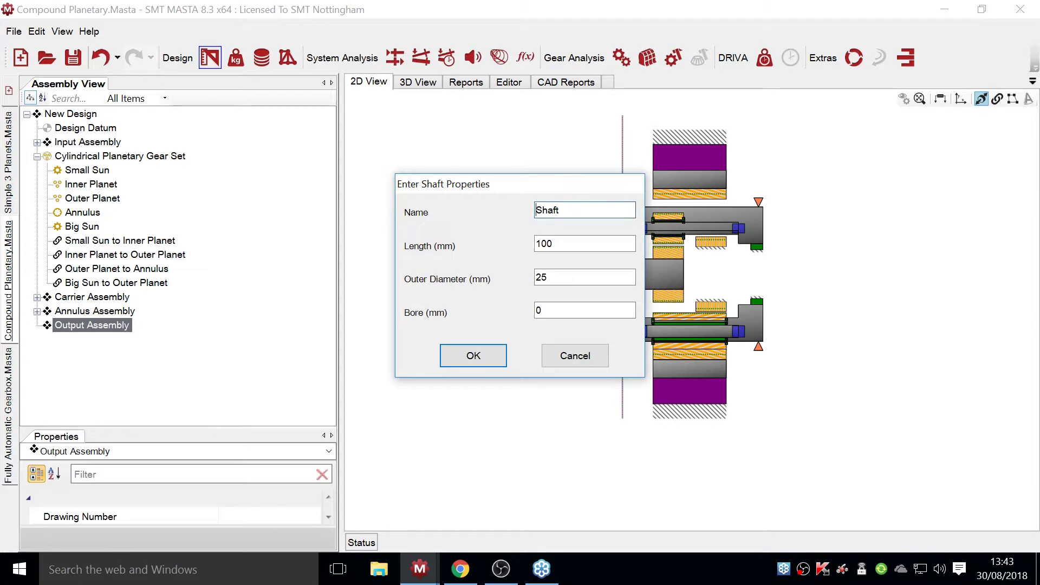
text(OU)
text(utput)
click(474, 355)
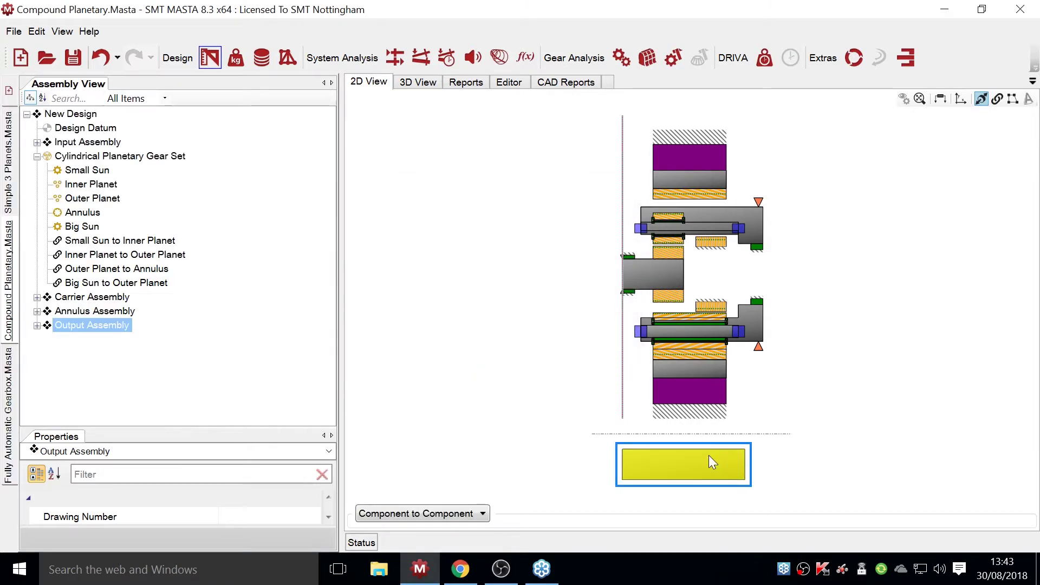
- Connect the Big Sun to the Output Shaft in the 2D layout, without moving the components
click(664, 500)
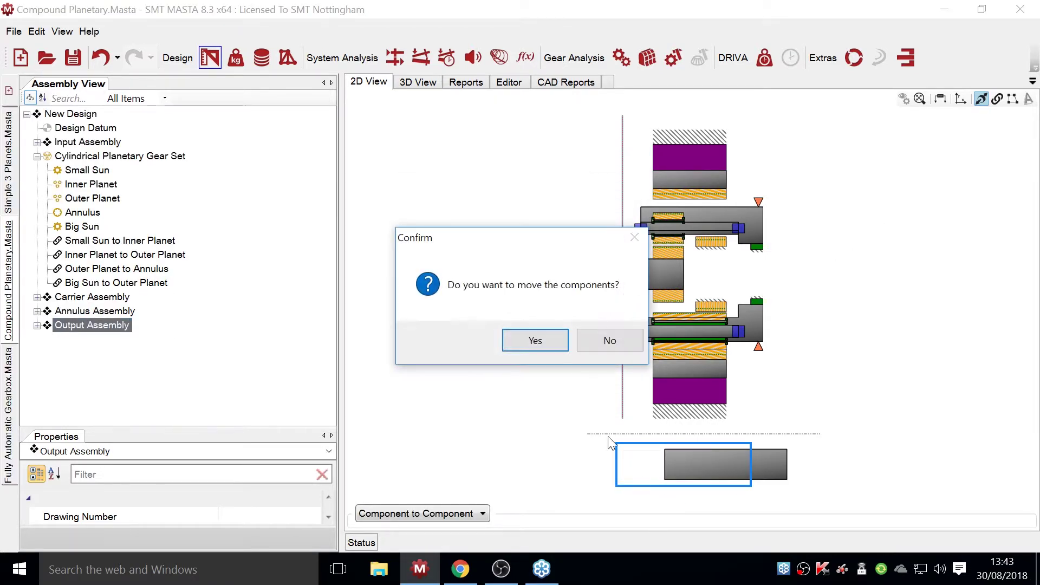
click(607, 336)
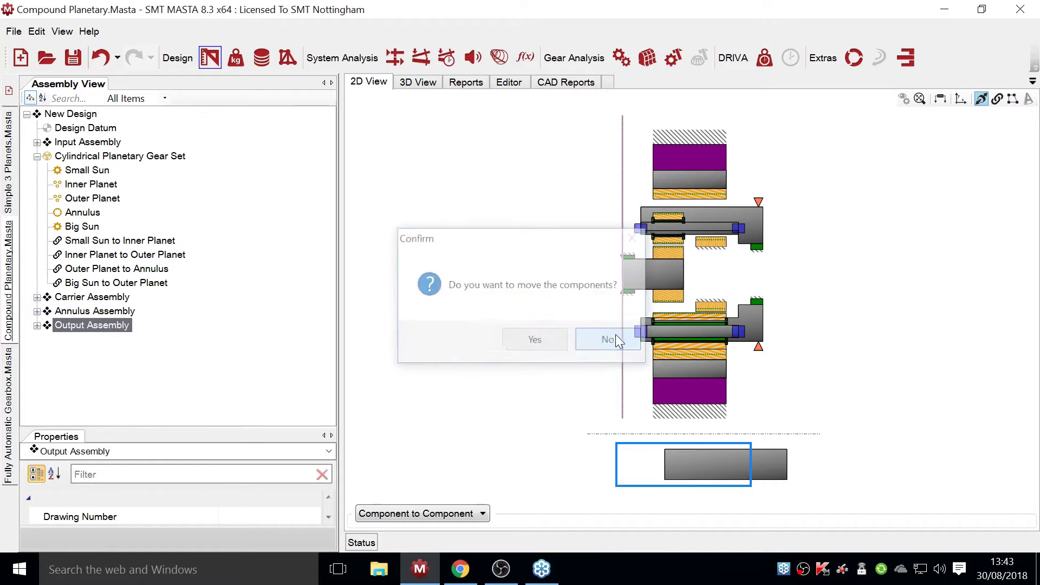
click(996, 101)
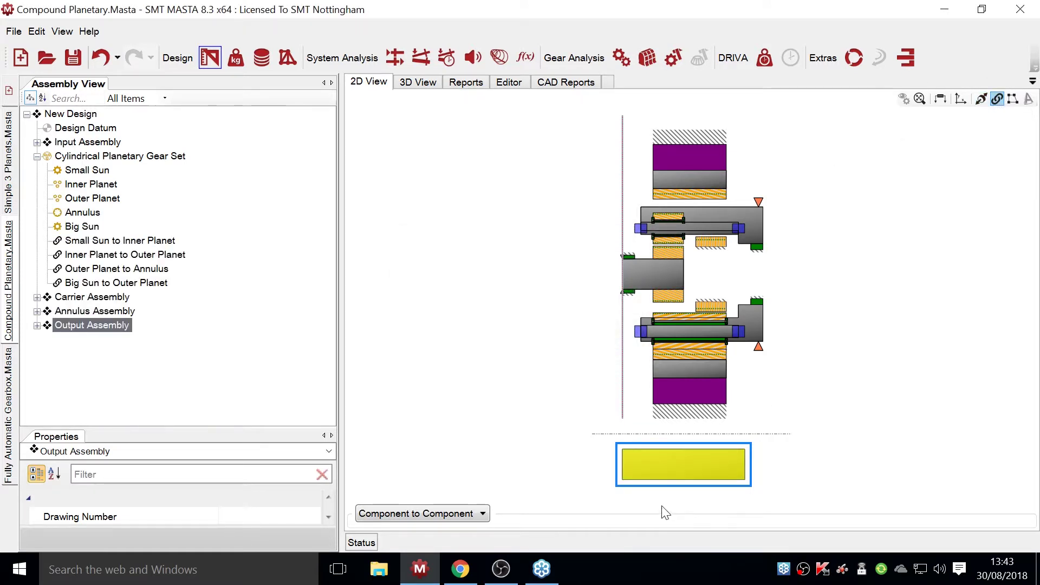
click(711, 305)
click(558, 363)
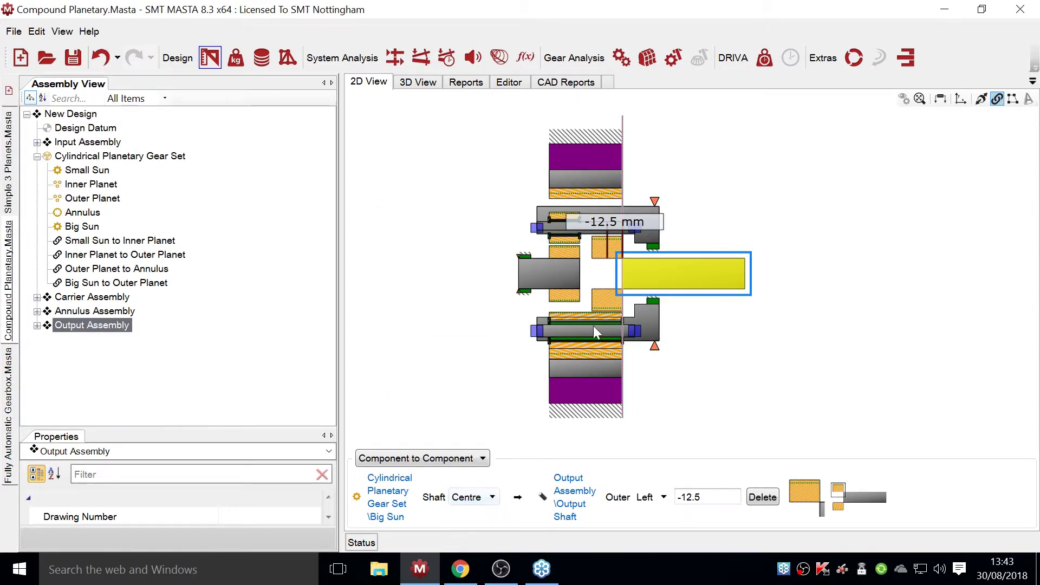
- Align the left side of the Big Sun with the outer left end of the Output Shaft at a 0 mm offset
click(480, 497)
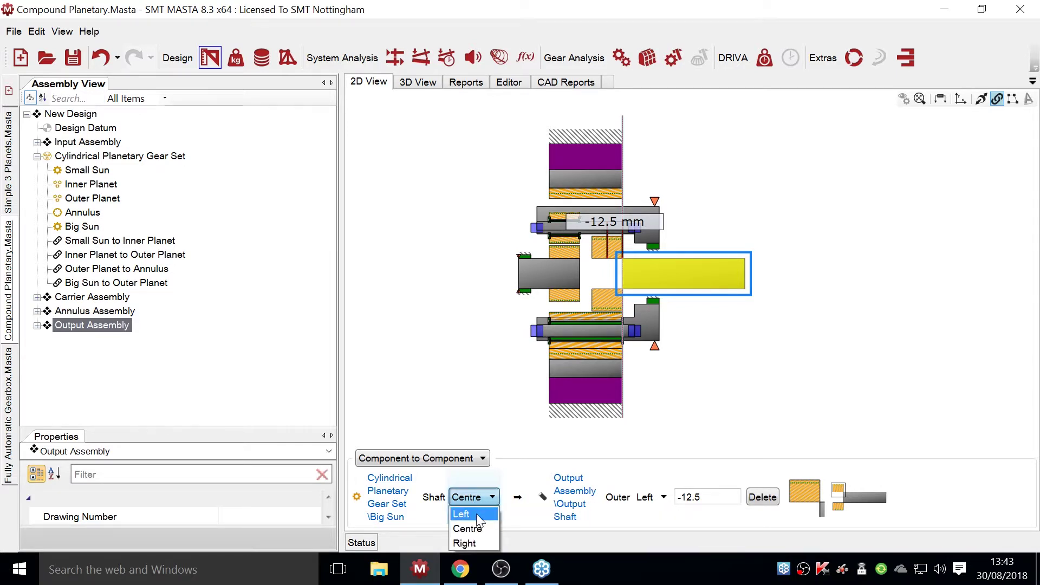
click(476, 513)
click(691, 496)
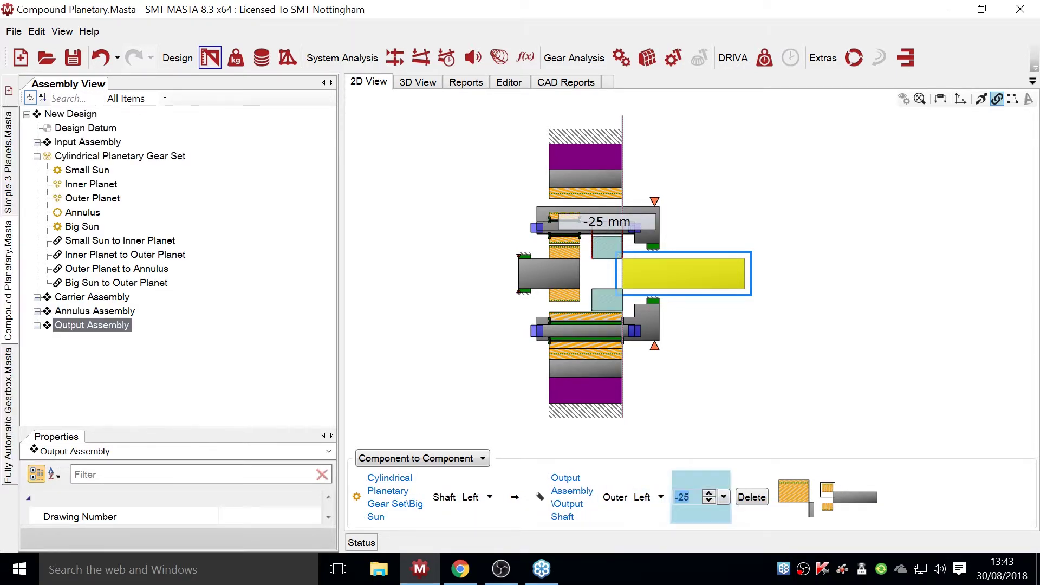
text(0)
key(Return)
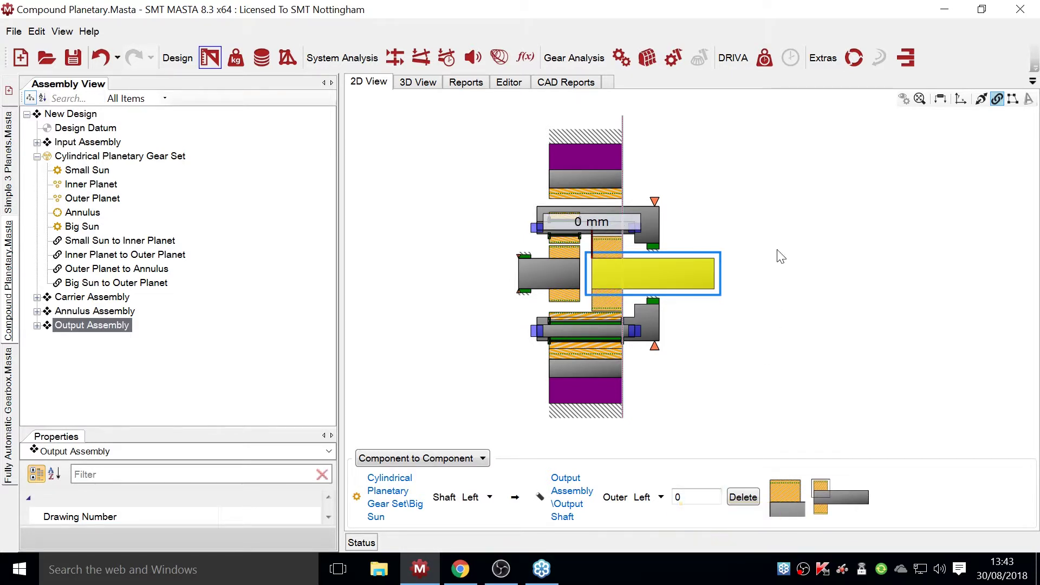
click(772, 238)
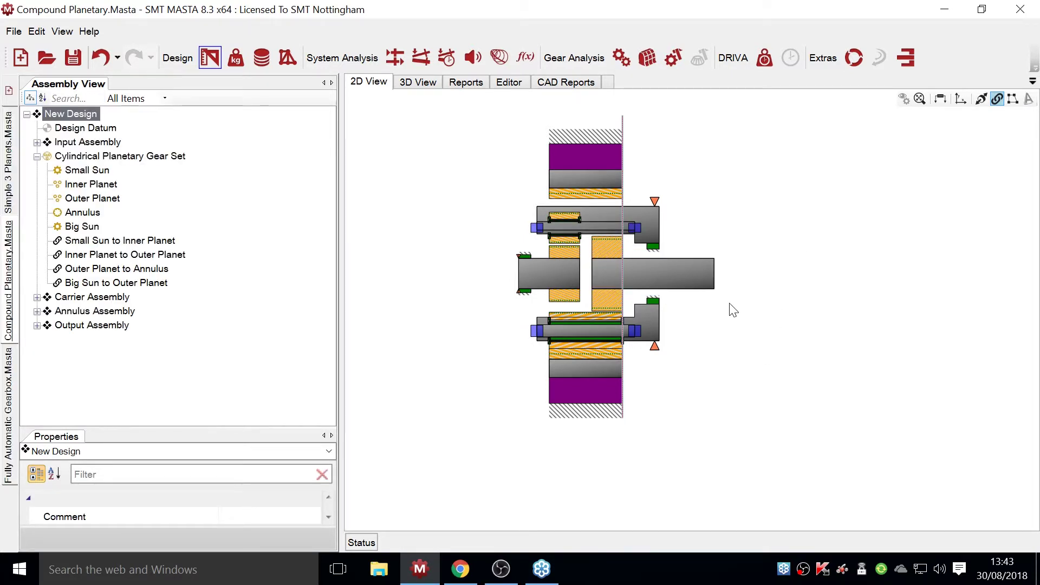
- Add one bearing named Output Bearing to the Output Assembly
click(37, 325)
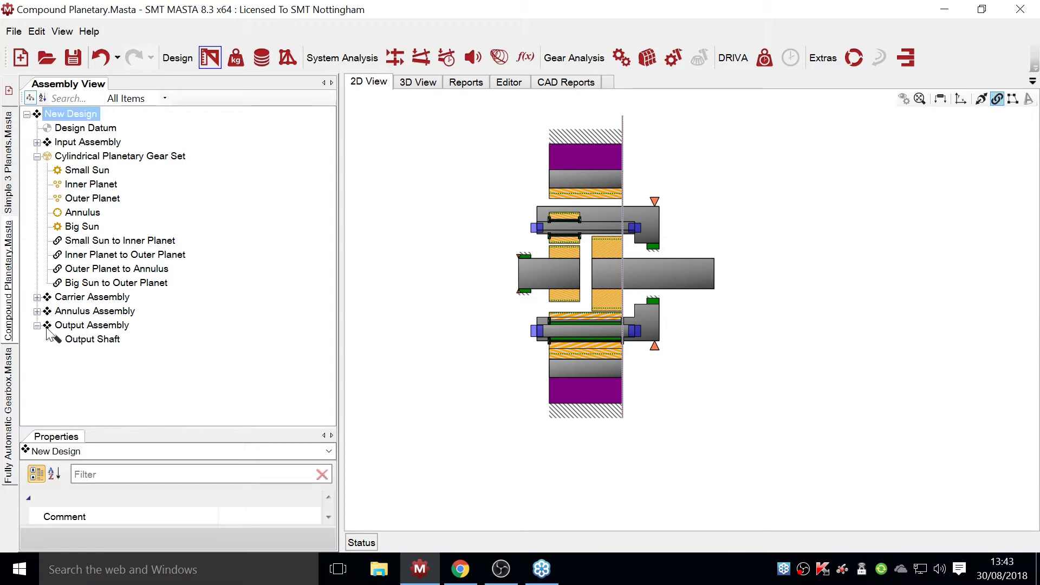
click(83, 327)
right_click(83, 328)
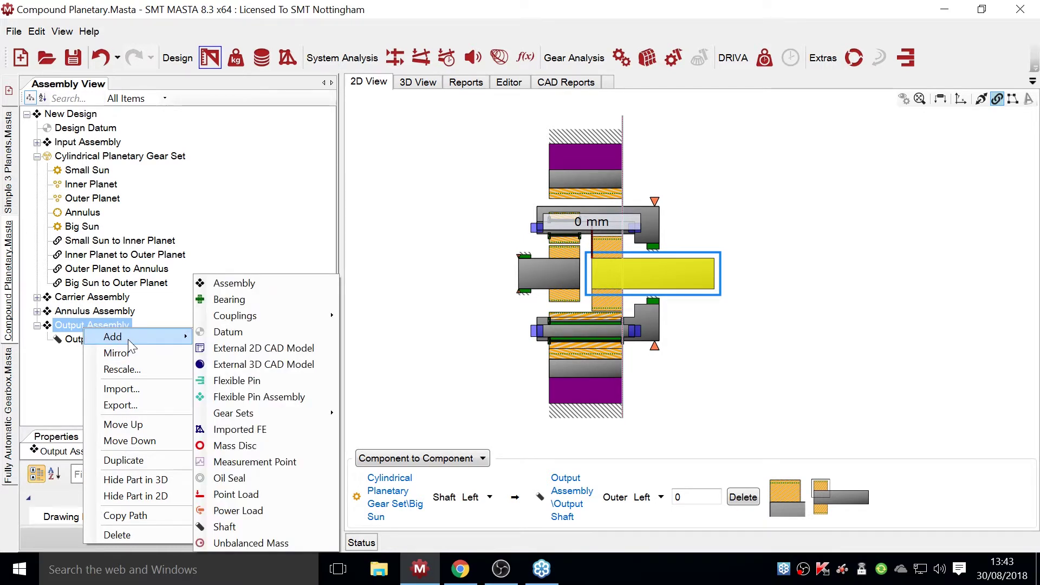
click(229, 299)
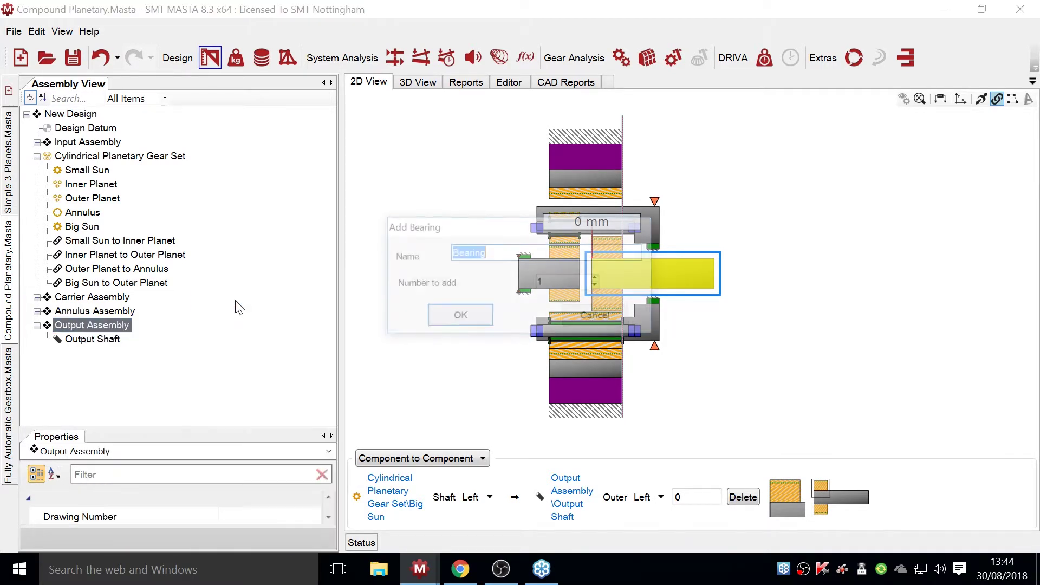
key(Home)
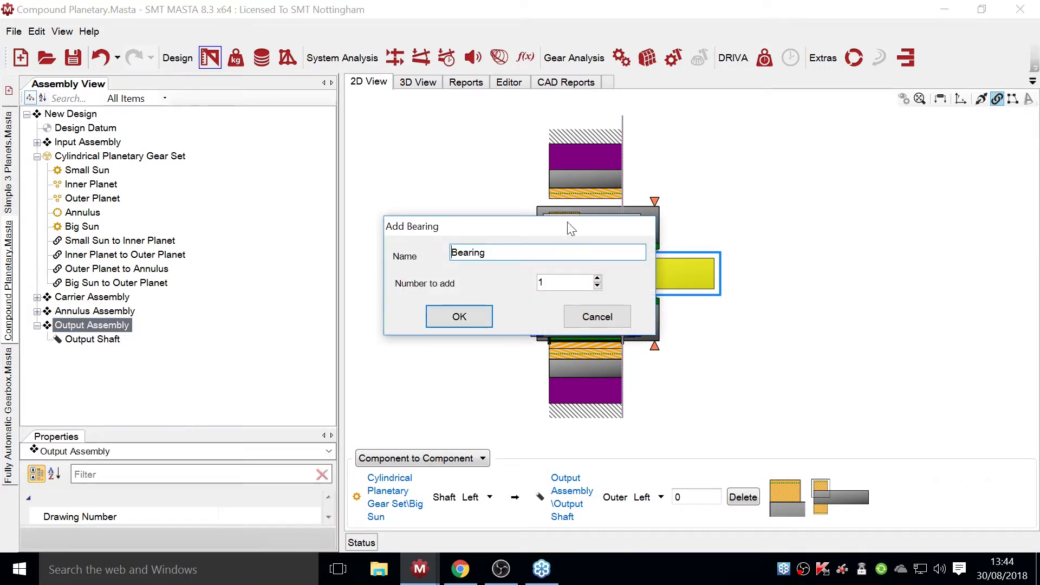
text(Output Ne)
key(BackSpace)
key(BackSpace)
key(Return)
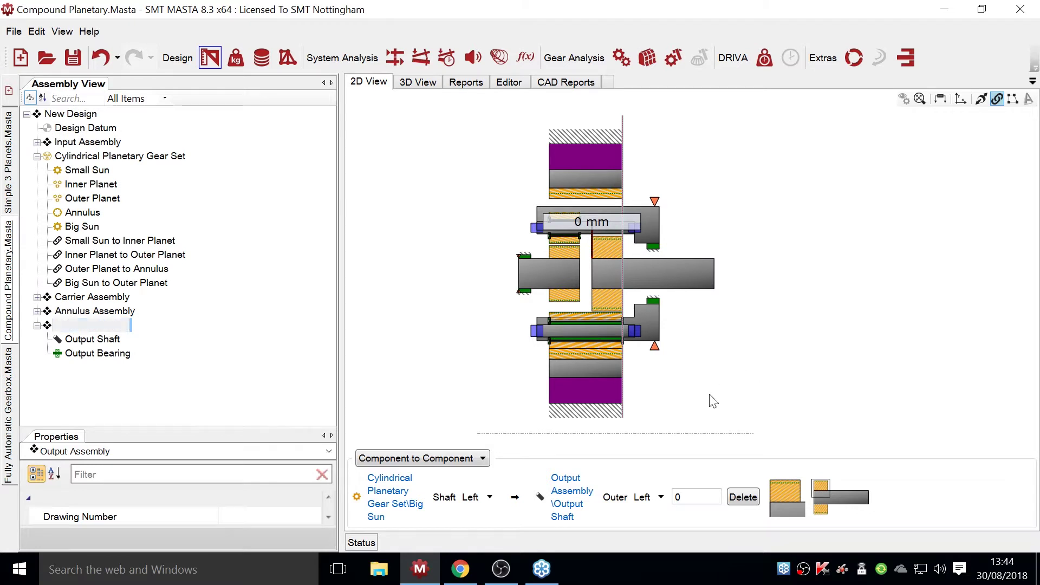
- Mount the Output Bearing on the Output Shaft near its free end, about 90 mm from the shaft's left end
click(612, 378)
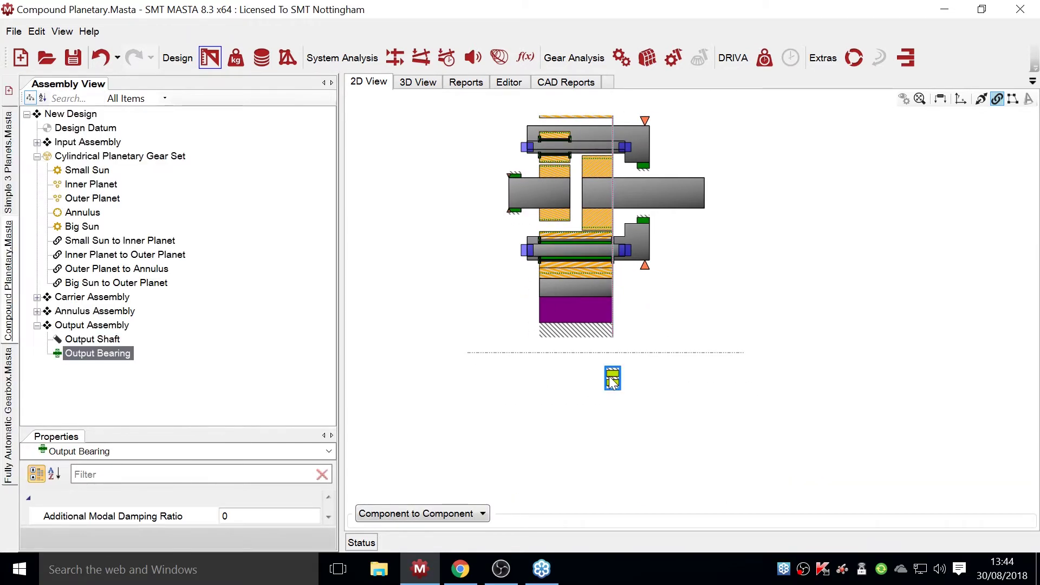
drag(612, 378, 646, 302)
drag(691, 200, 690, 201)
click(547, 363)
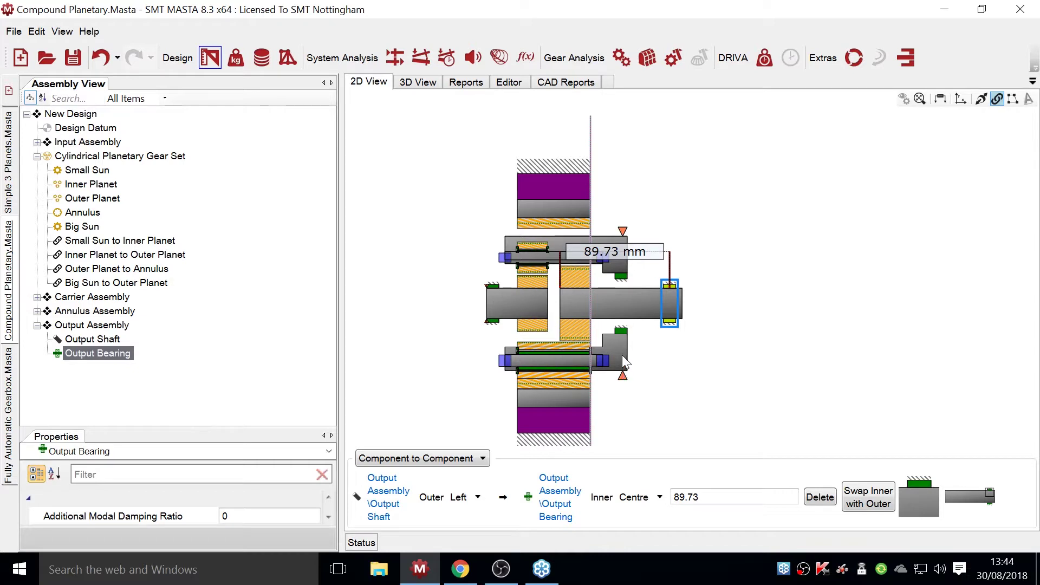
- Detach the Output Power Load from the Planet Carrier Shaft and connect it to the Output Shaft, about 93 mm from that shaft's left end
click(622, 375)
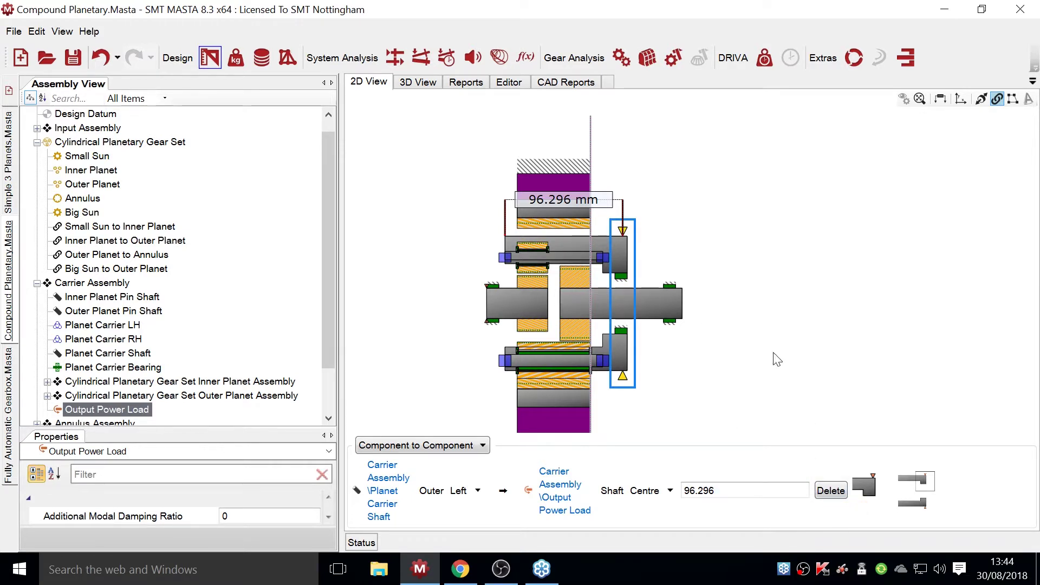
click(838, 496)
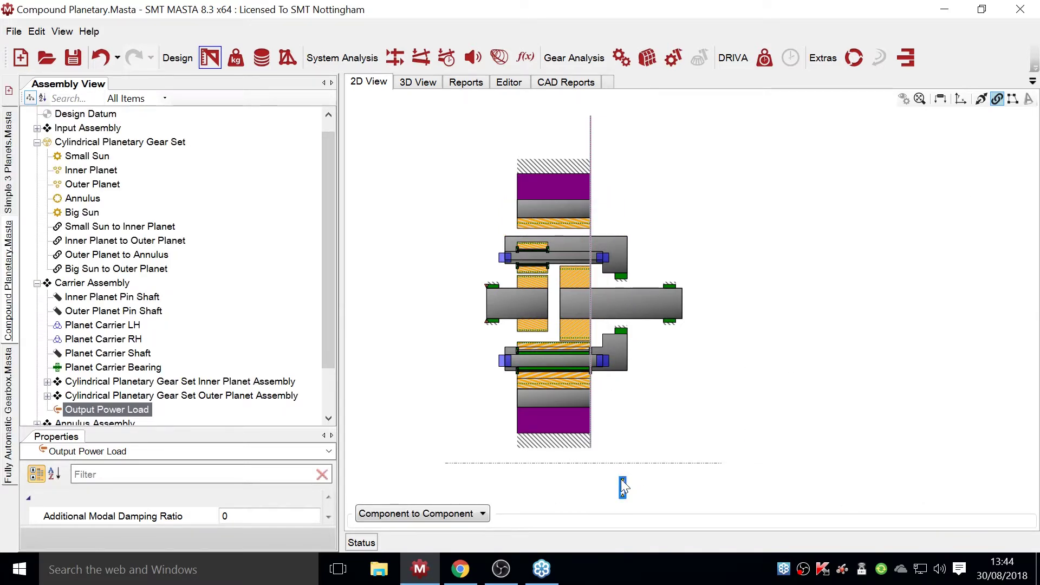
drag(622, 477, 640, 410)
drag(671, 299, 671, 299)
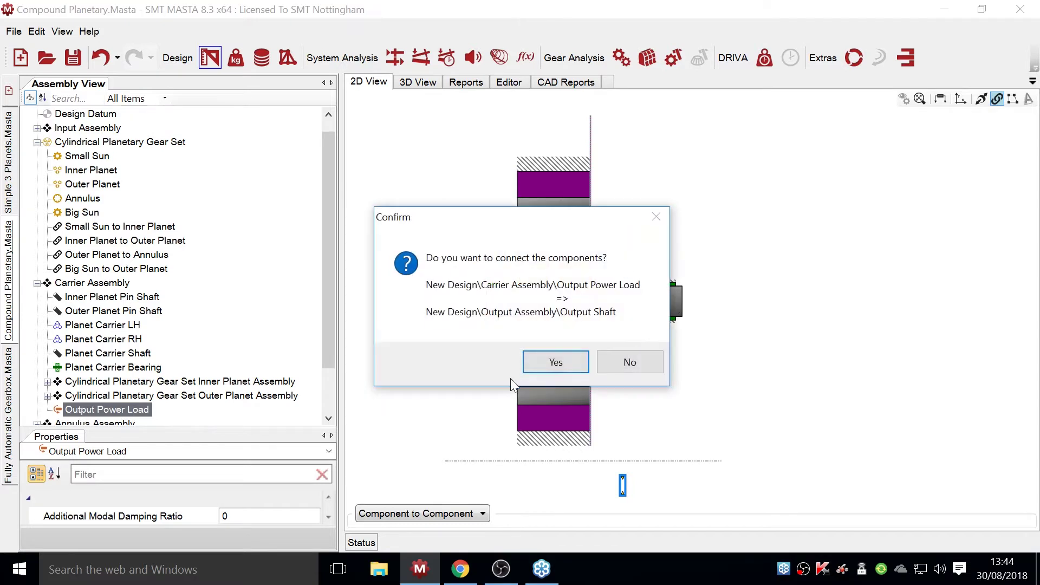
click(561, 357)
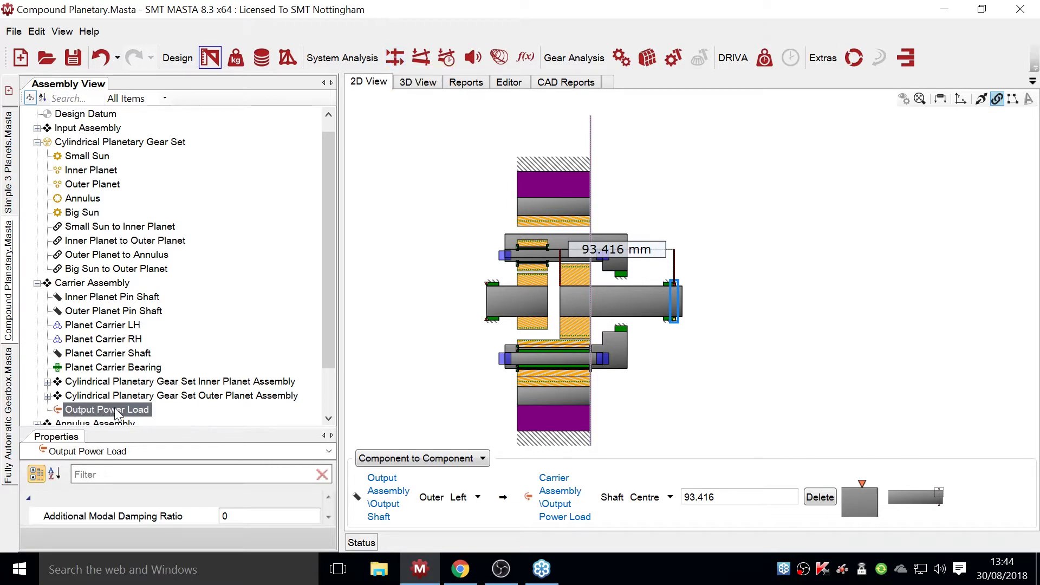
- Collapse the Output Assembly, Carrier Assembly and Cylindrical Planetary Gear Set in the assembly tree, and leave the component connection mode
scroll(122, 406, down, 2)
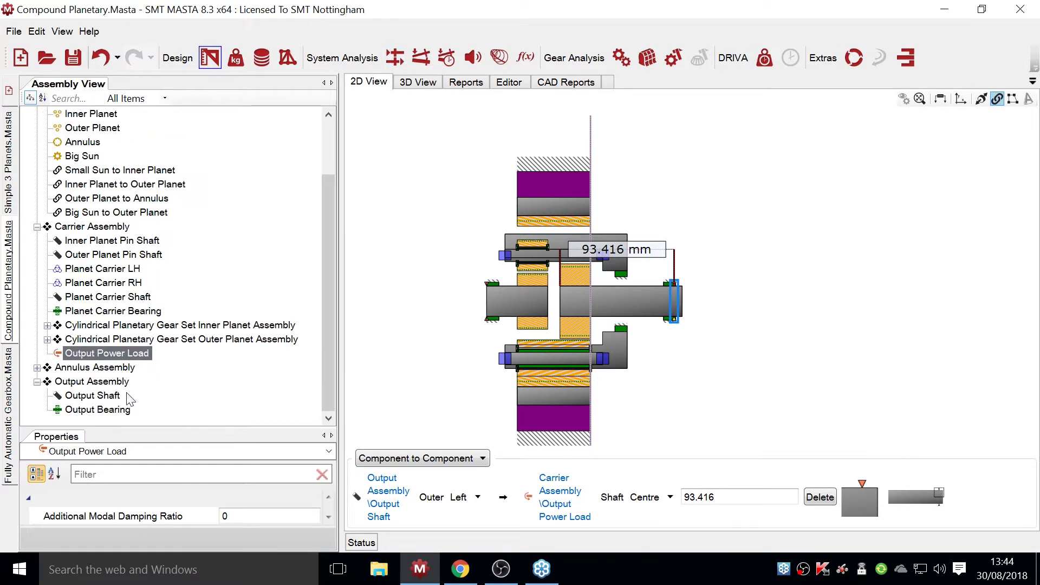
click(37, 382)
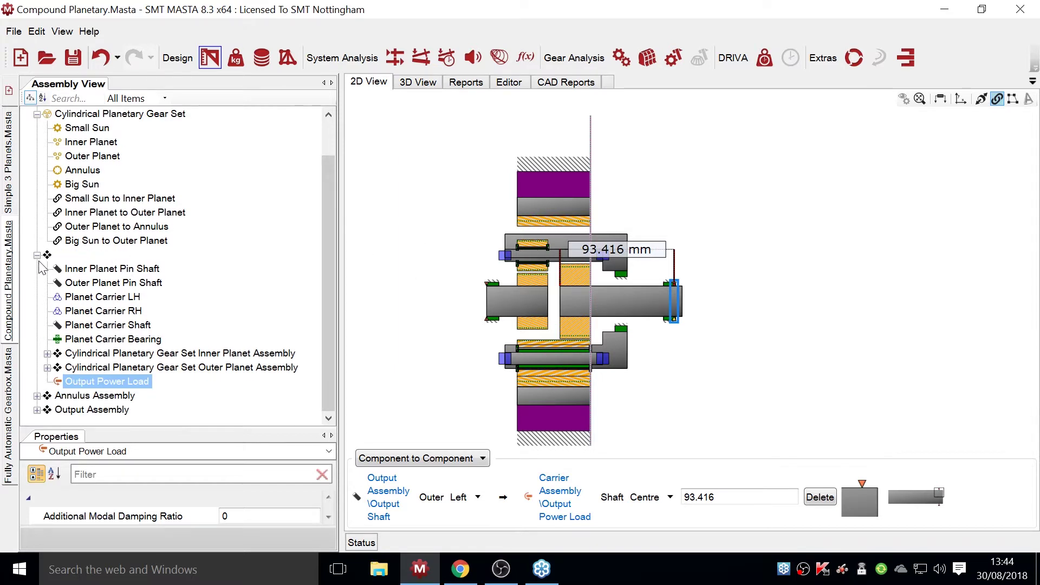
double_click(92, 254)
click(37, 157)
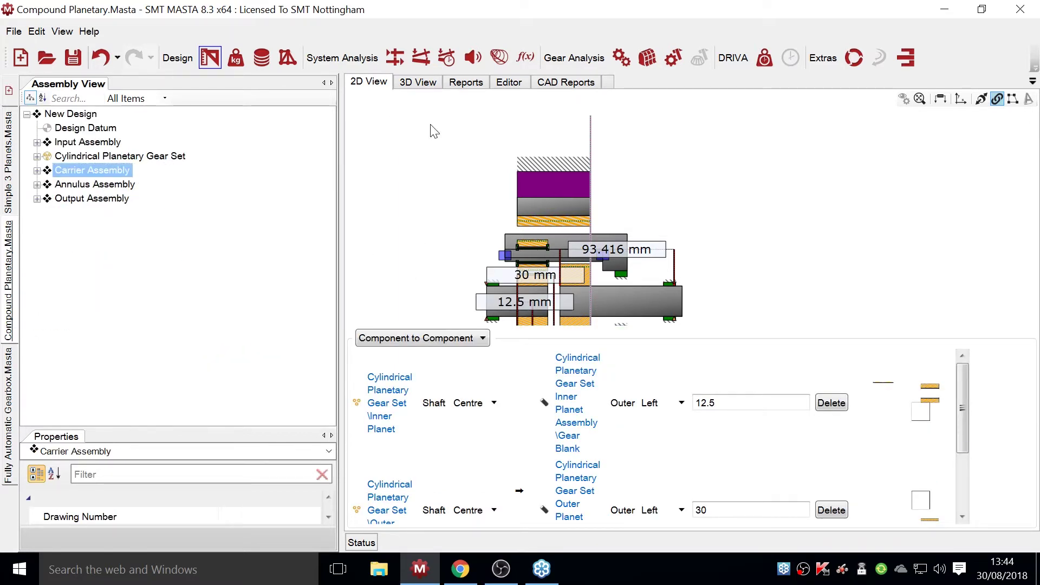
click(479, 192)
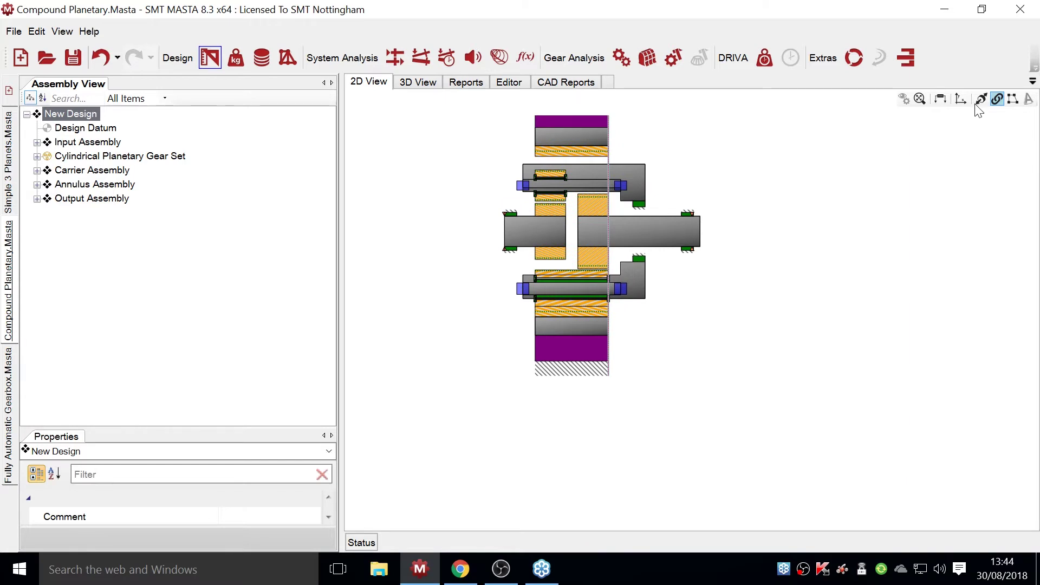
mouse_move(750, 241)
mouse_down()
mouse_move(808, 329)
mouse_move(815, 320)
mouse_up()
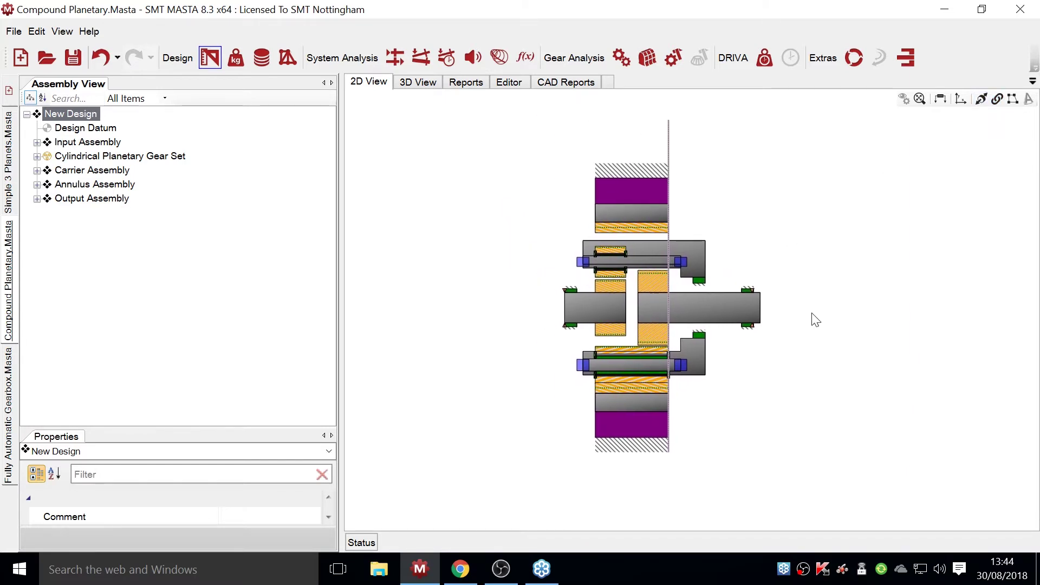
- Run the power flow analysis for New Static Load and play the 3D animation of the gear set
click(395, 58)
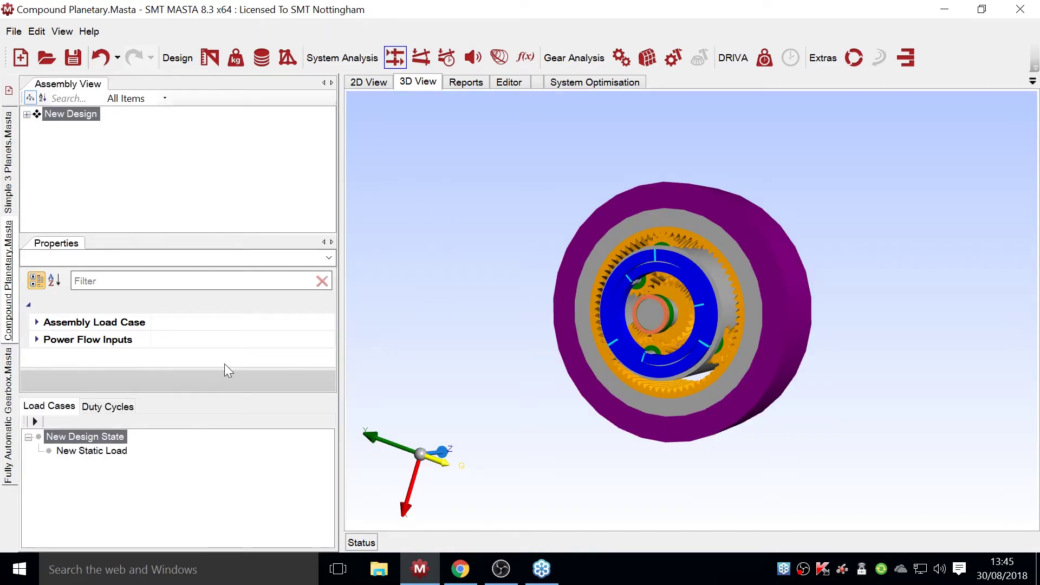
click(87, 451)
click(33, 420)
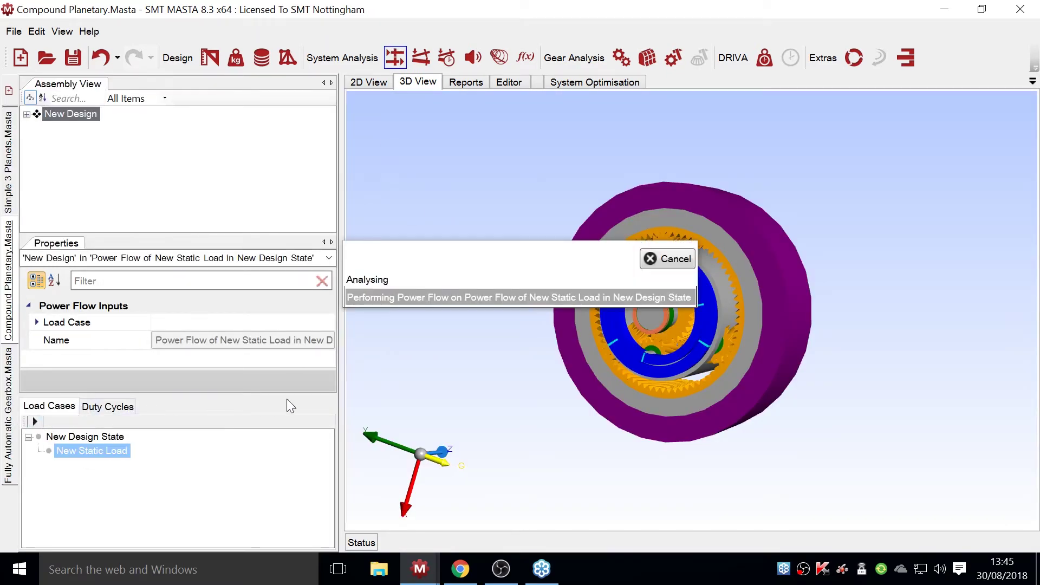
click(384, 476)
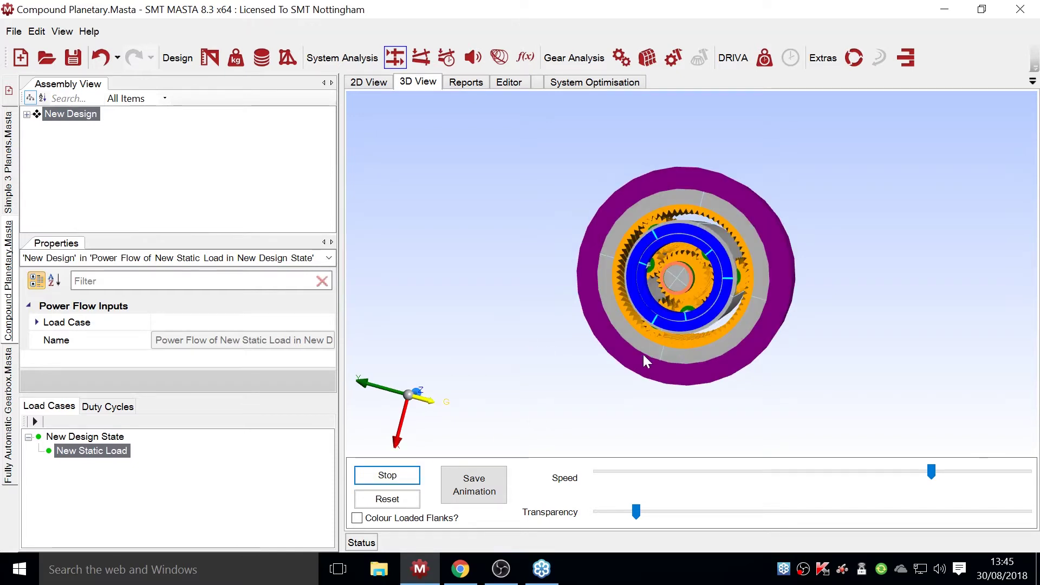
- Inspect both ends of the animated assembly, then isolate the Cylindrical Planetary Gear Set in the 3D view
drag(466, 359, 785, 322)
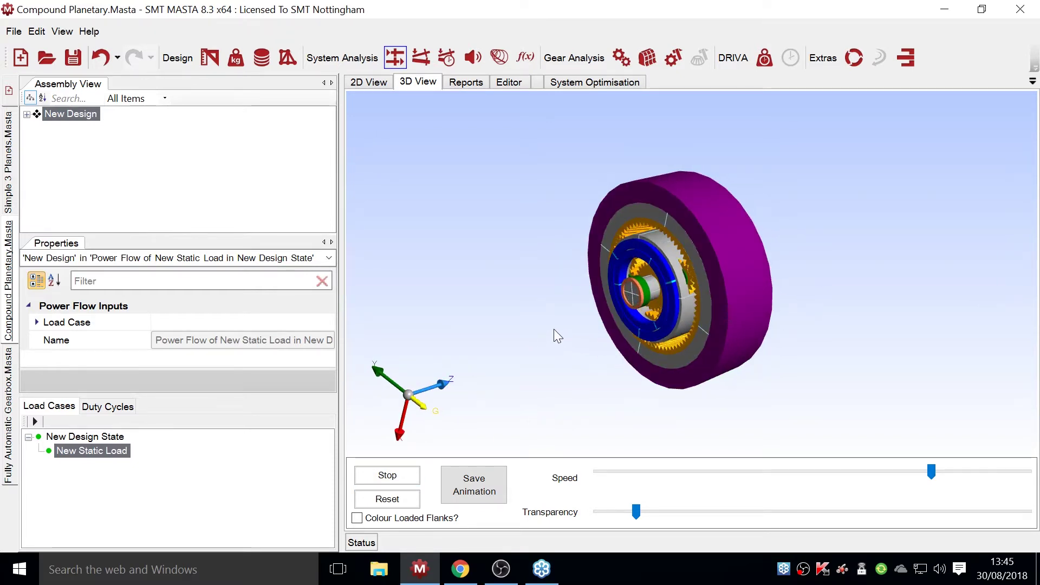
drag(555, 334, 765, 300)
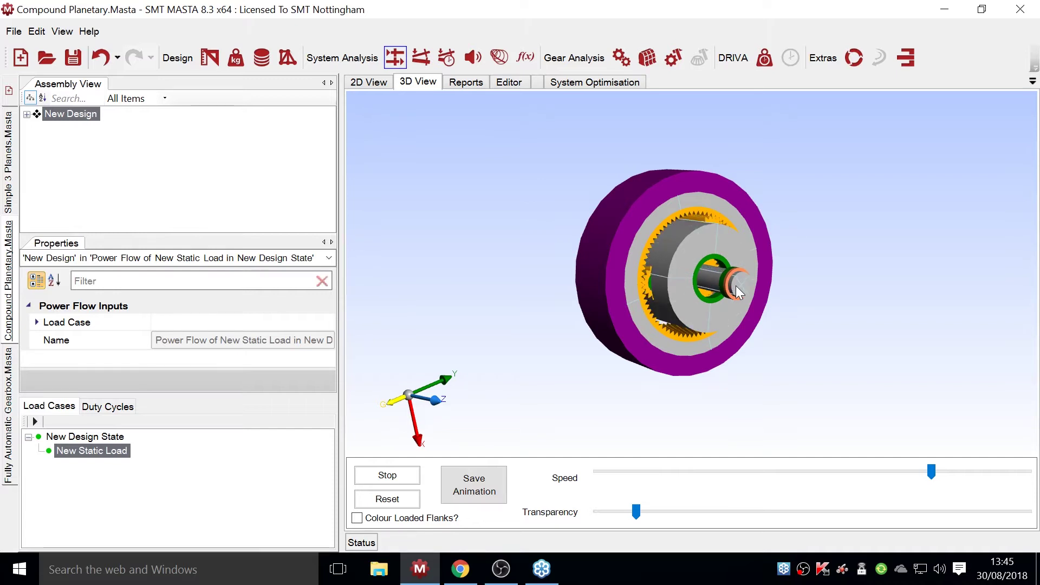
click(27, 114)
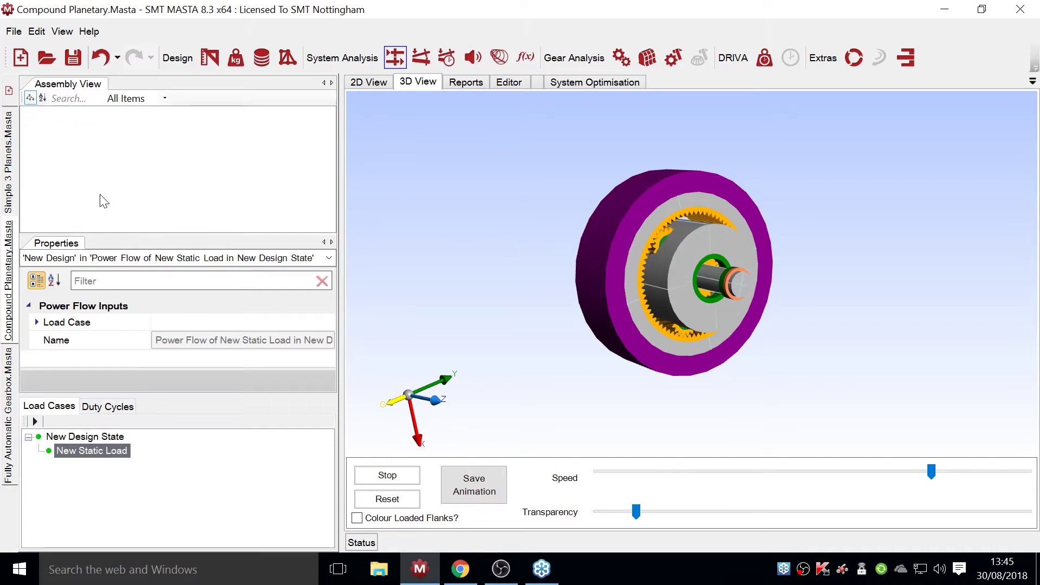
double_click(93, 157)
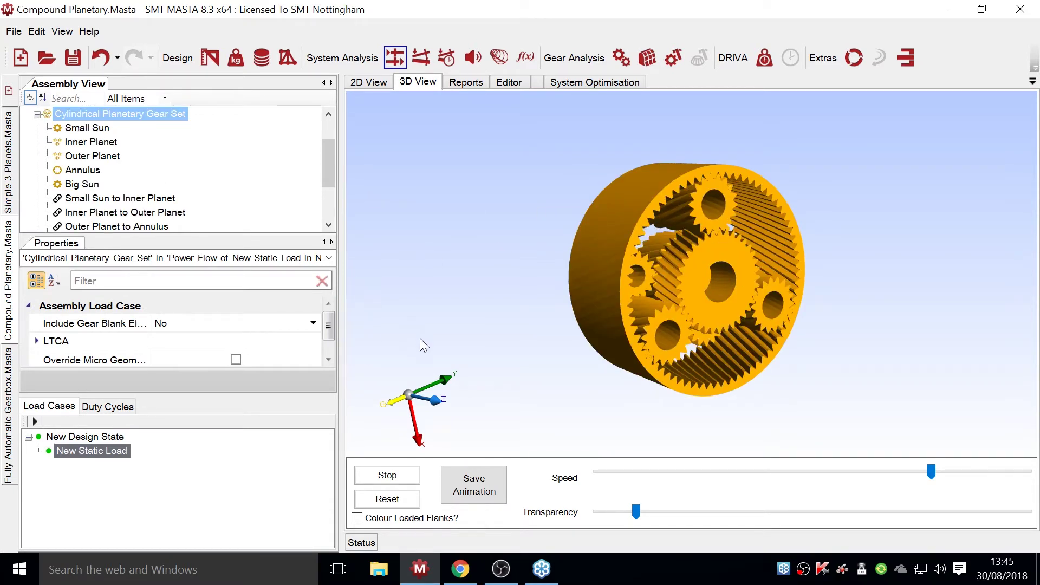
- Examine the running gear set from both faces, and slow the animation to a low speed with the Big Sun side in view
drag(536, 359, 992, 217)
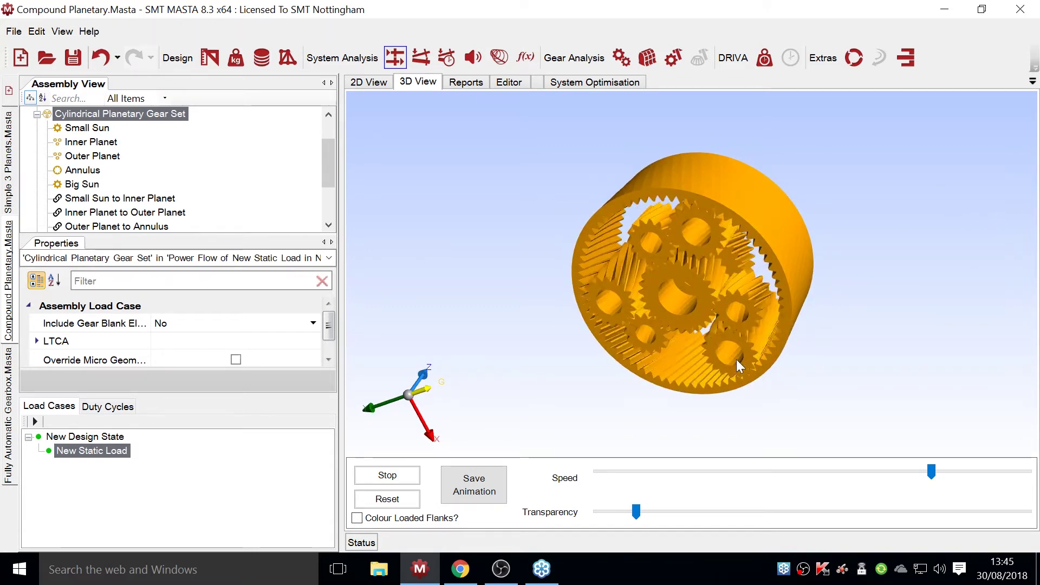
drag(592, 362, 713, 284)
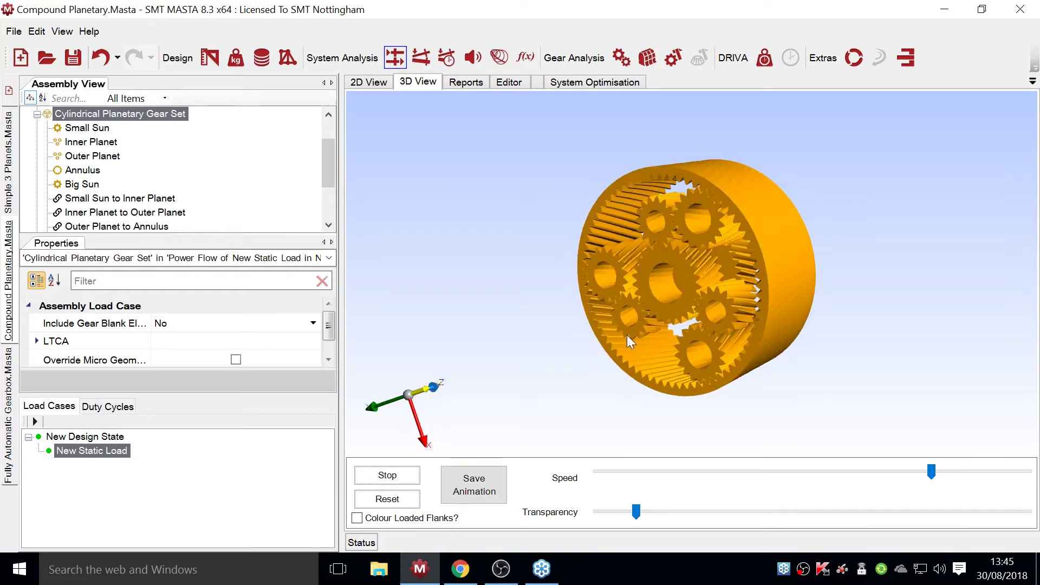
drag(659, 309, 624, 311)
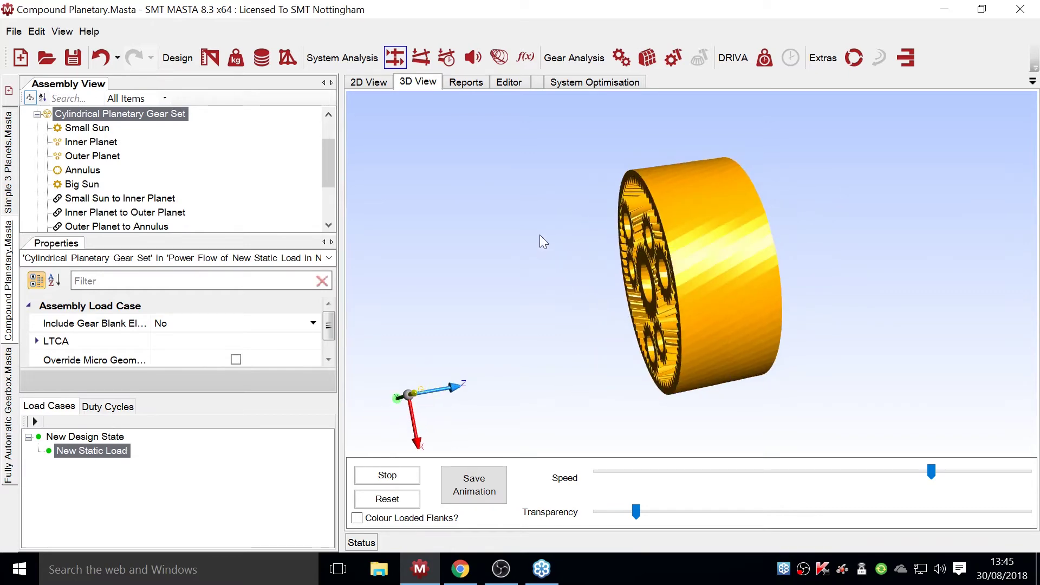
drag(539, 235, 434, 129)
drag(385, 100, 615, 372)
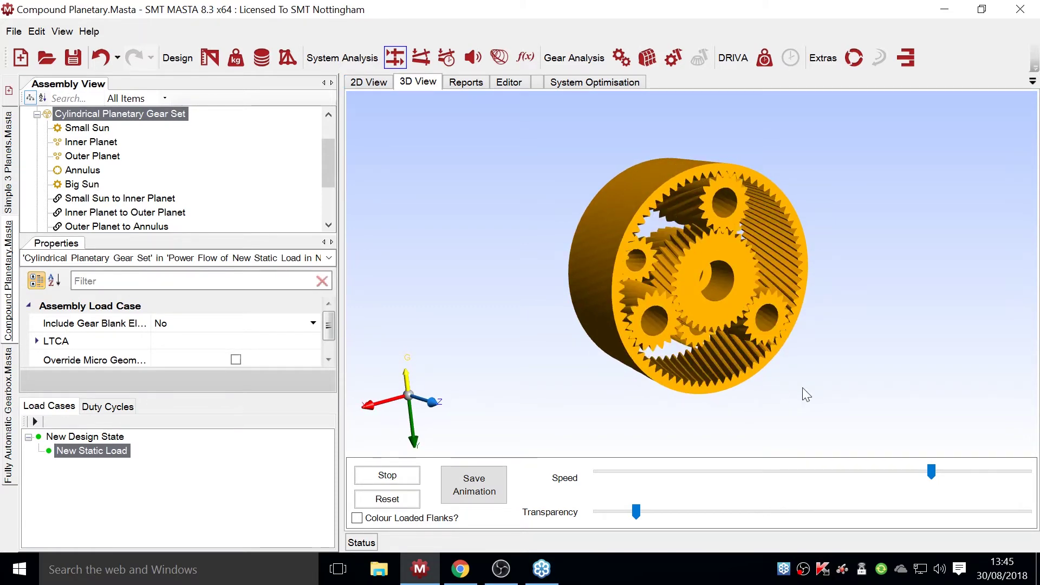
drag(930, 469, 643, 469)
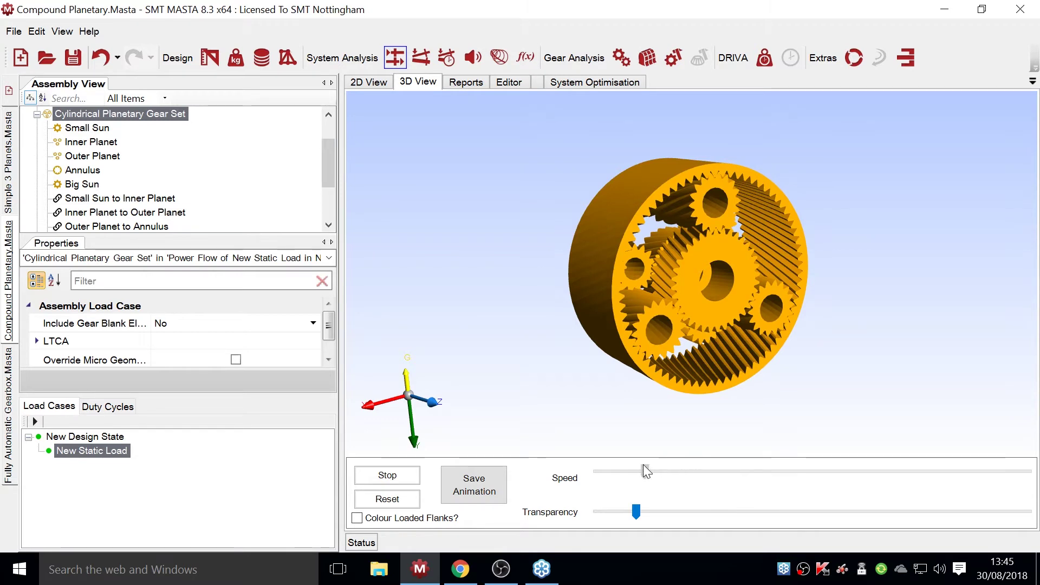
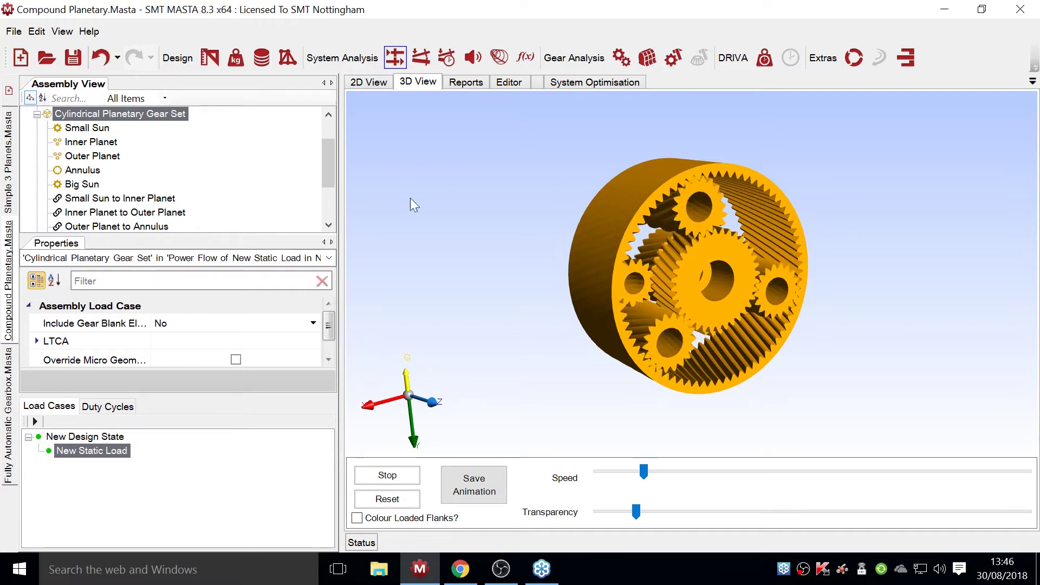
- Switch to the Fully Automatic Gearbox design and display its 2D layout in design mode
click(15, 426)
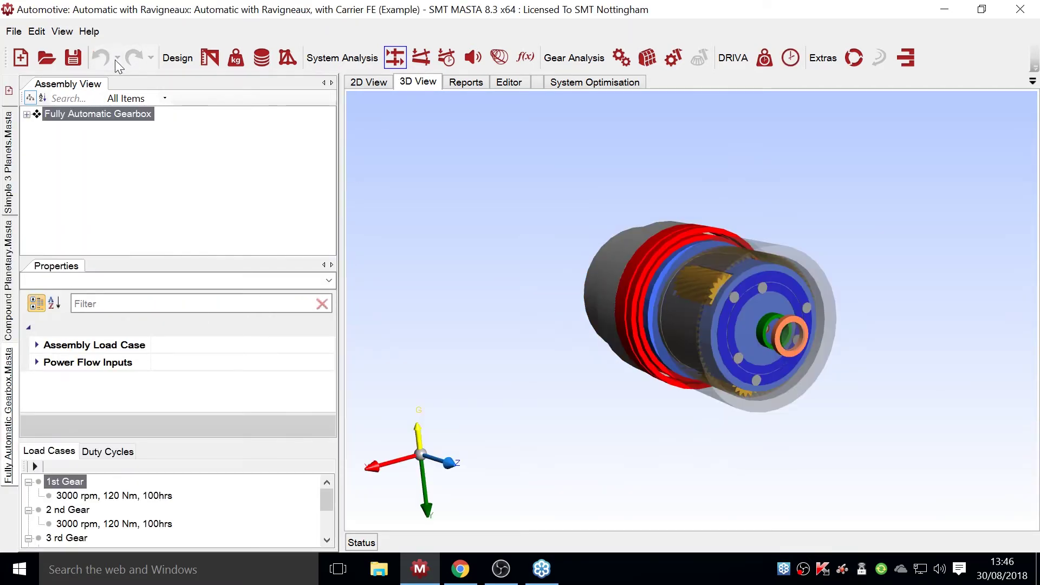
click(210, 57)
click(369, 82)
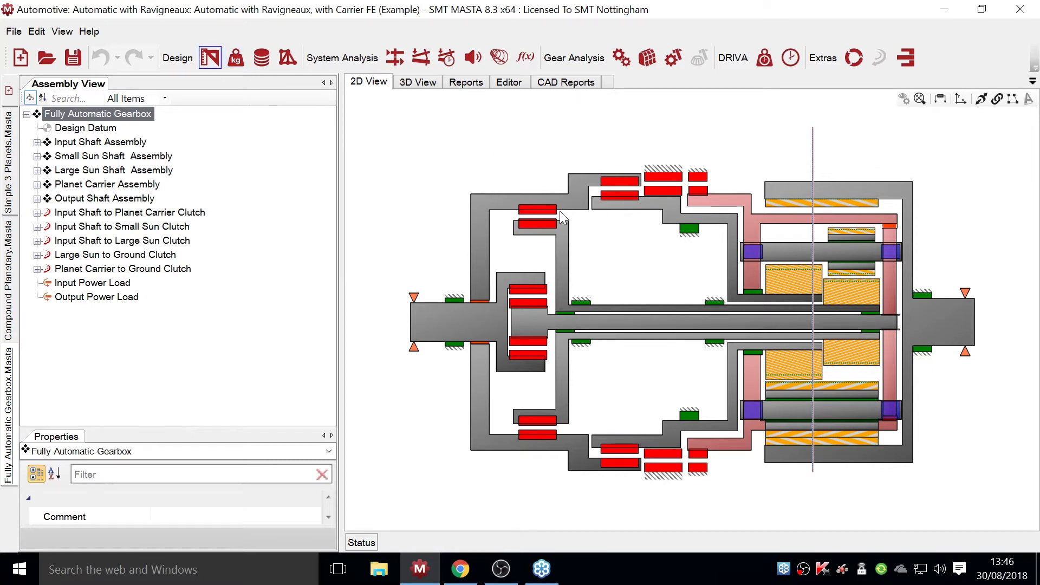
- Review which clutches are engaged in the 1st Gear, 2 nd Gear, 3 rd Gear, Overdrive and Reverse design states
click(237, 59)
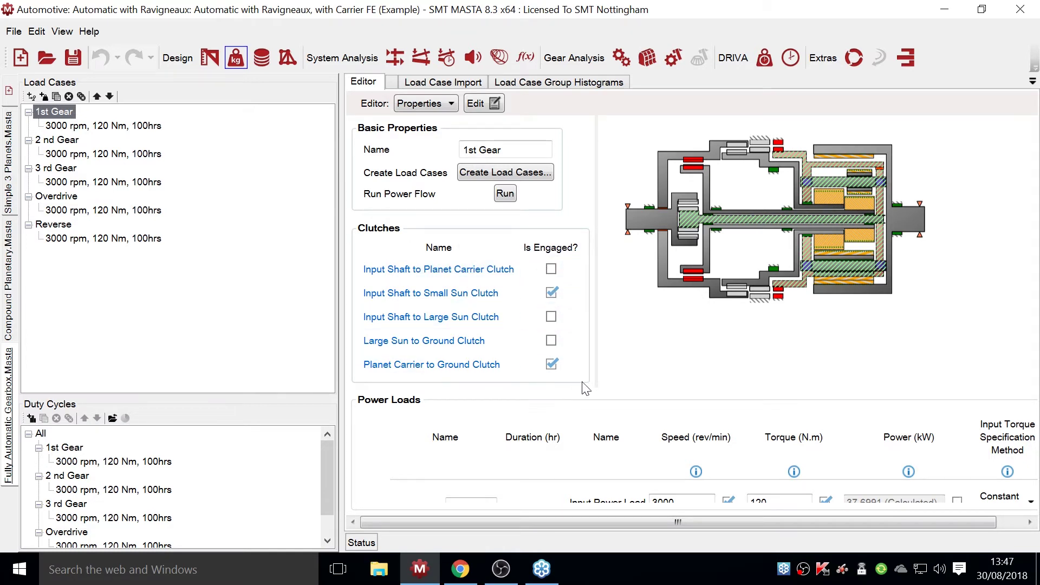
click(65, 142)
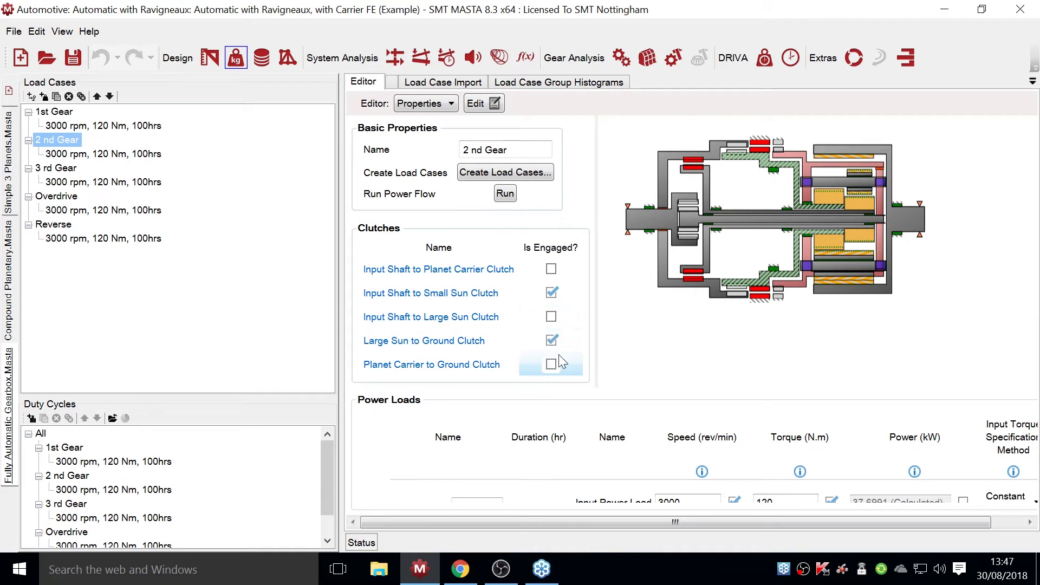
click(71, 169)
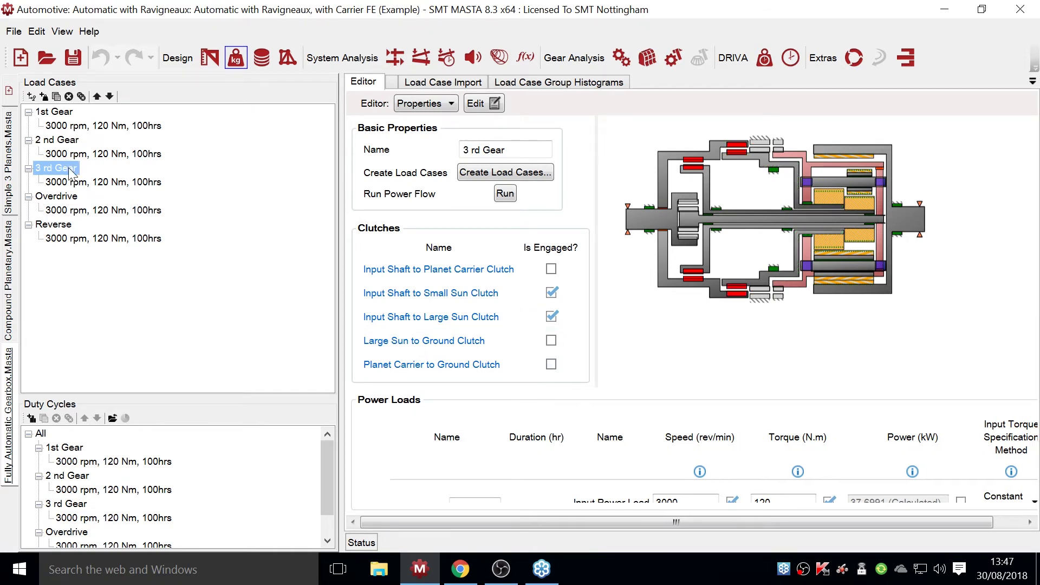
click(65, 198)
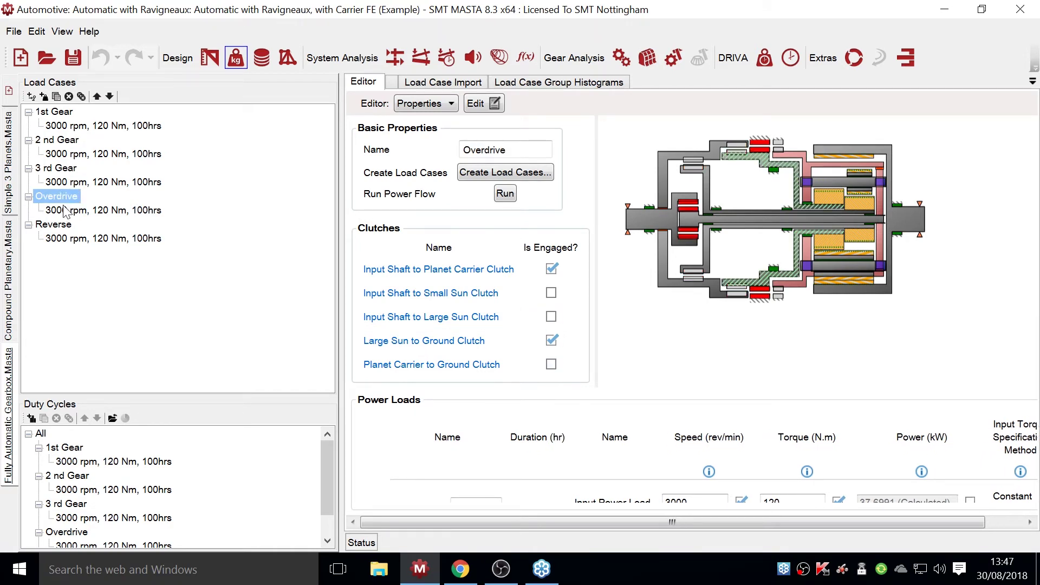
click(61, 225)
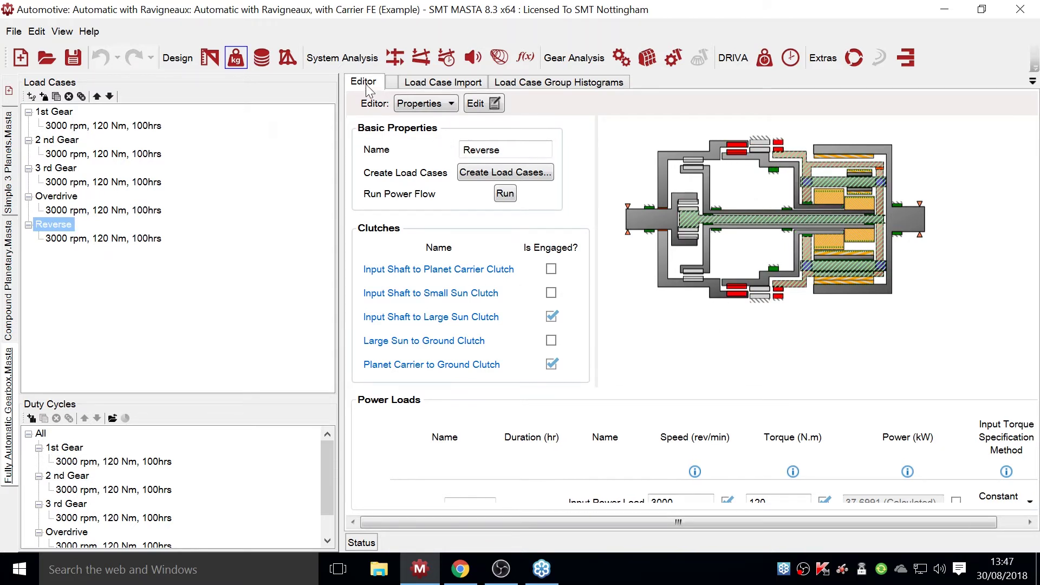
- In power flow analysis, filter the assembly tree to Gear Sets and isolate the Planetary Gear Set in 3D, viewed towards its gear faces
click(399, 57)
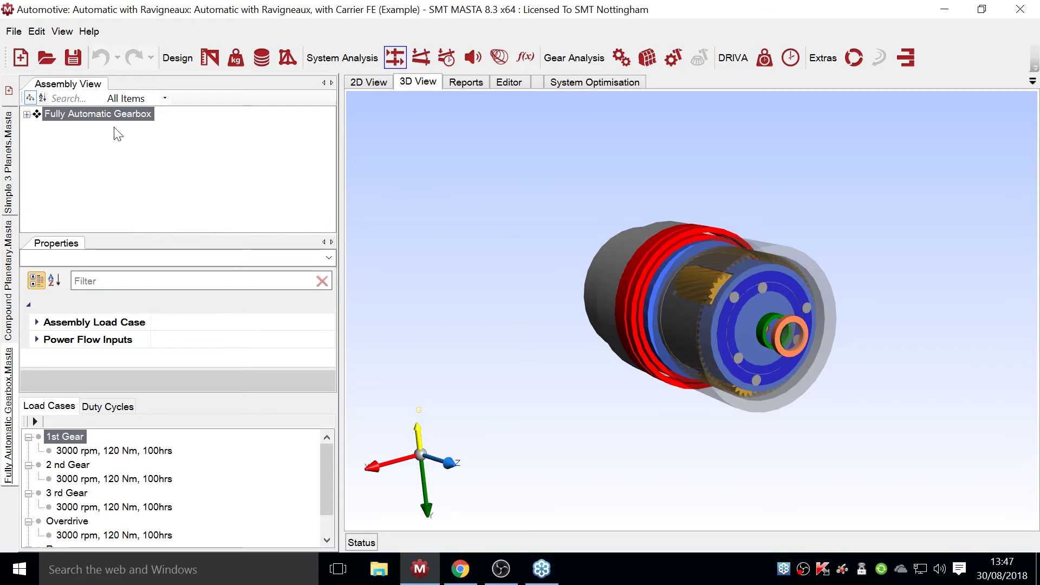
click(26, 114)
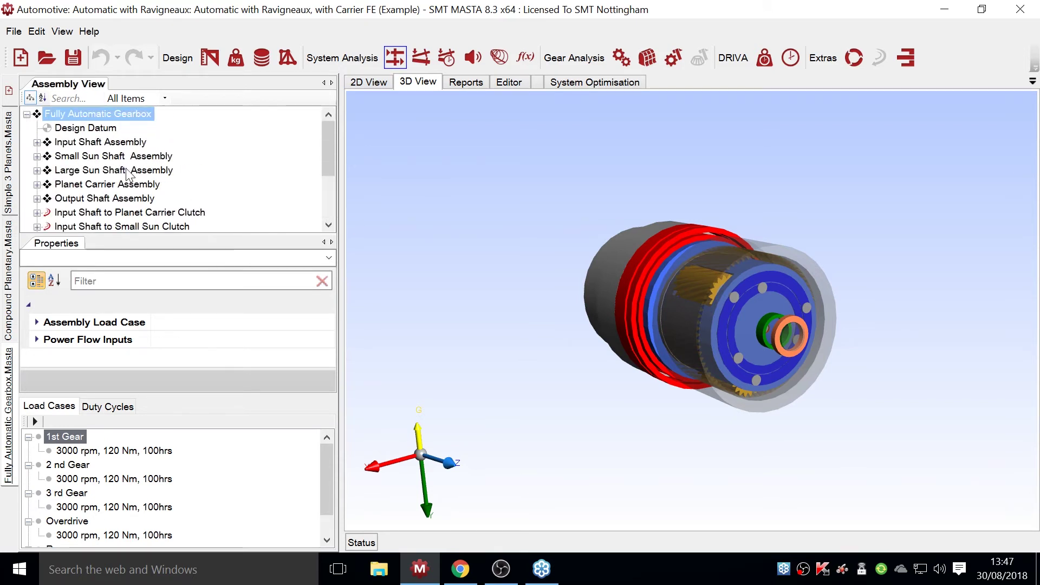
click(136, 101)
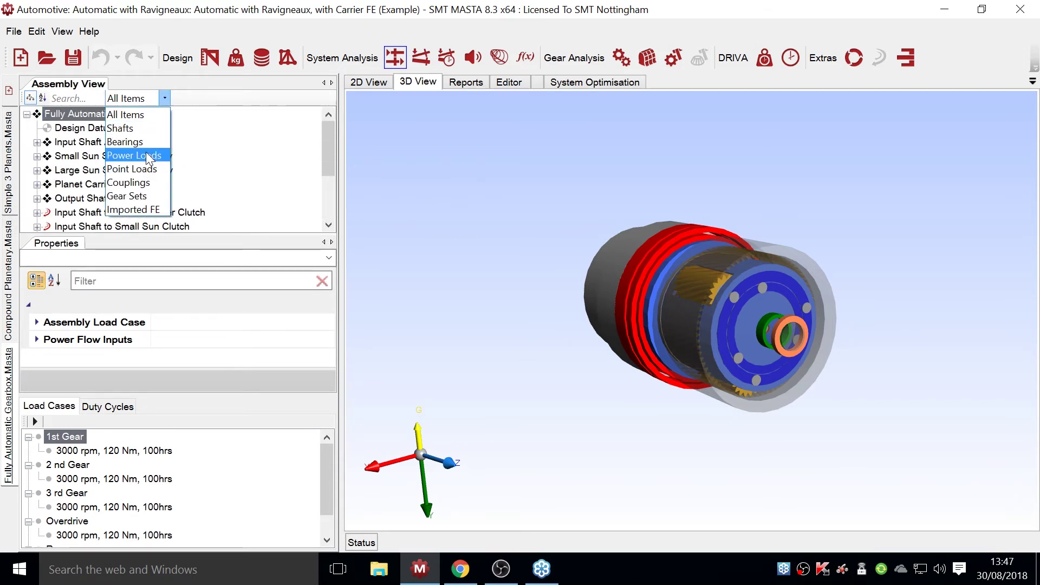
click(147, 195)
click(103, 142)
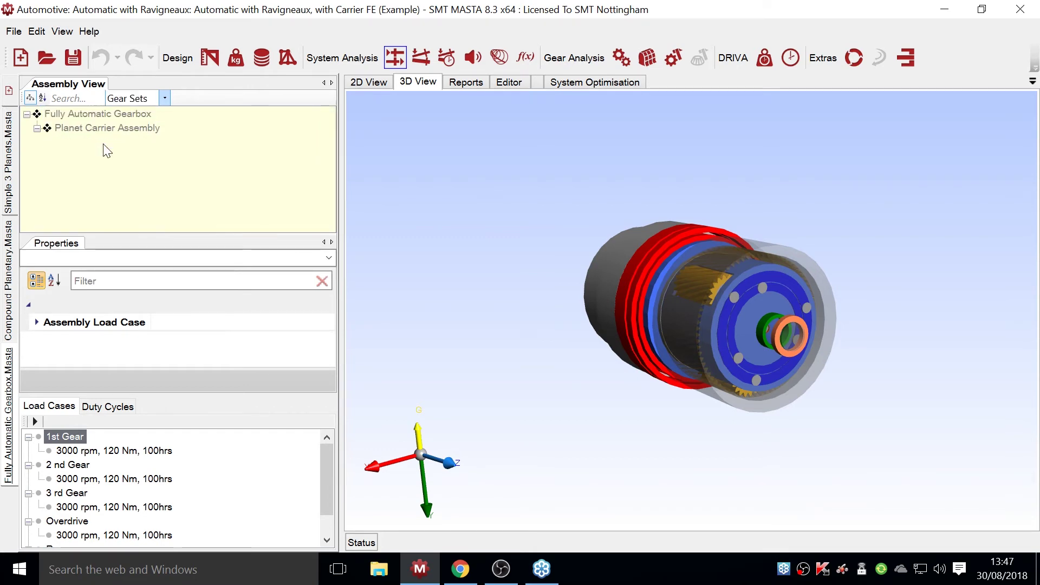
middle_drag(533, 353, 758, 374)
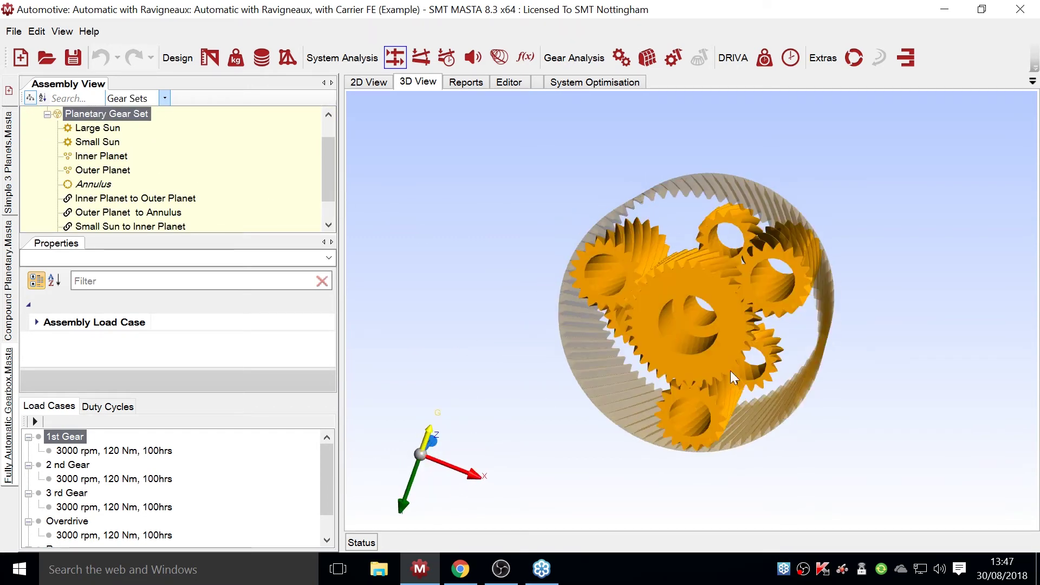
- Run the power flow analysis for the 1st Gear, 2 nd Gear, 3 rd Gear, Overdrive and Reverse design states
click(37, 423)
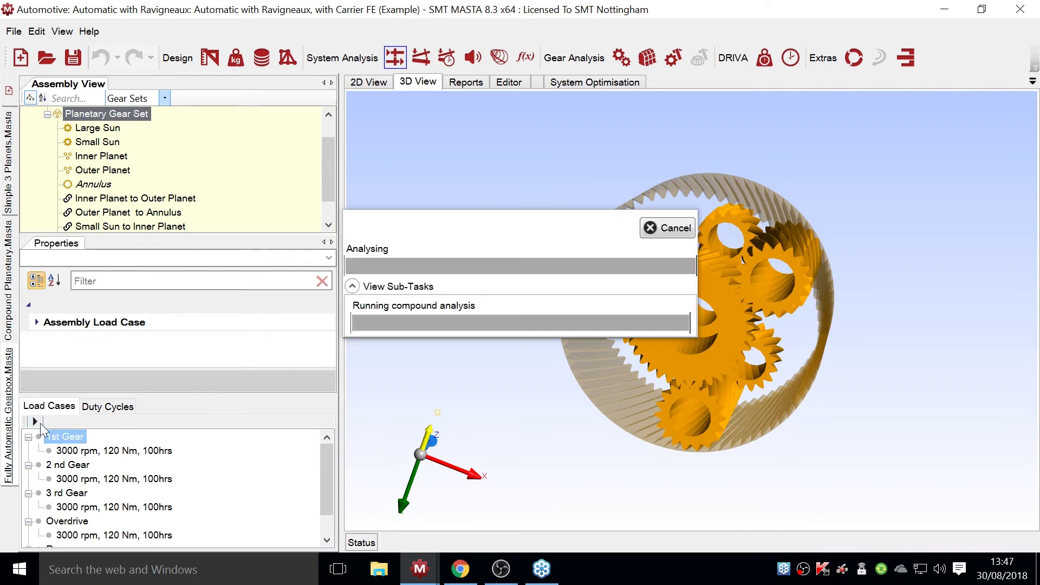
click(75, 464)
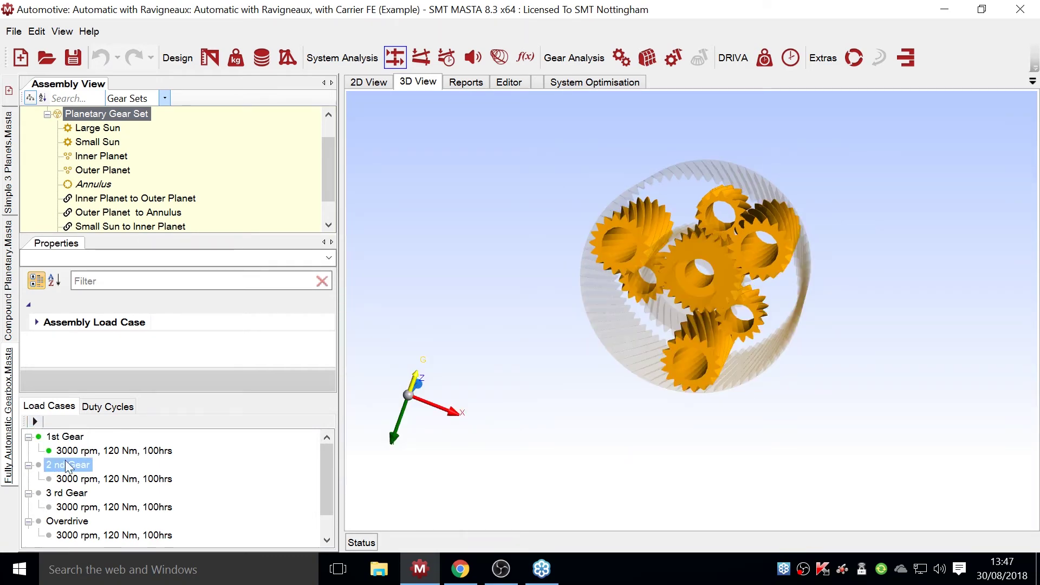
click(35, 421)
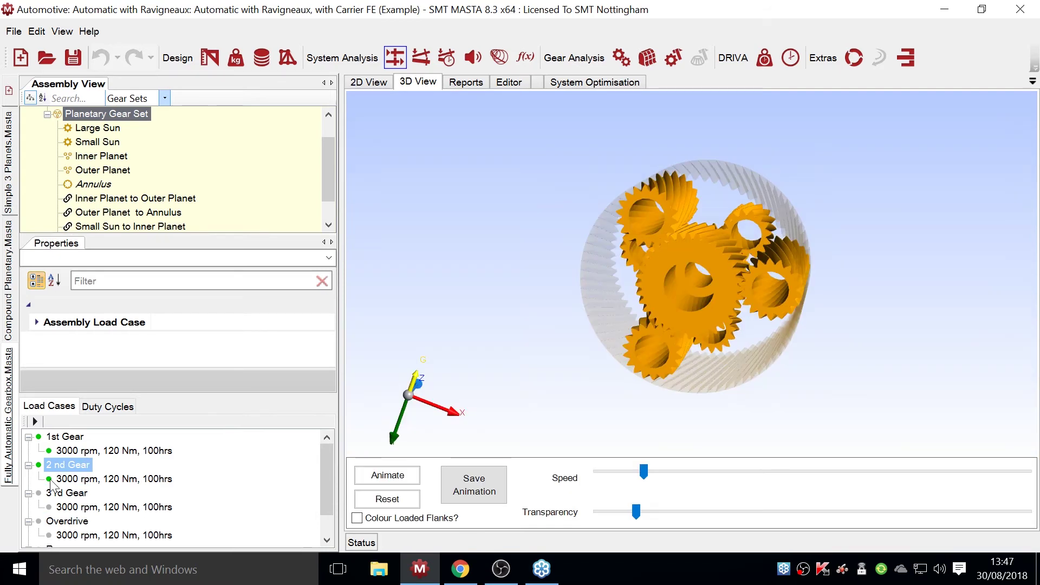
click(65, 493)
click(35, 422)
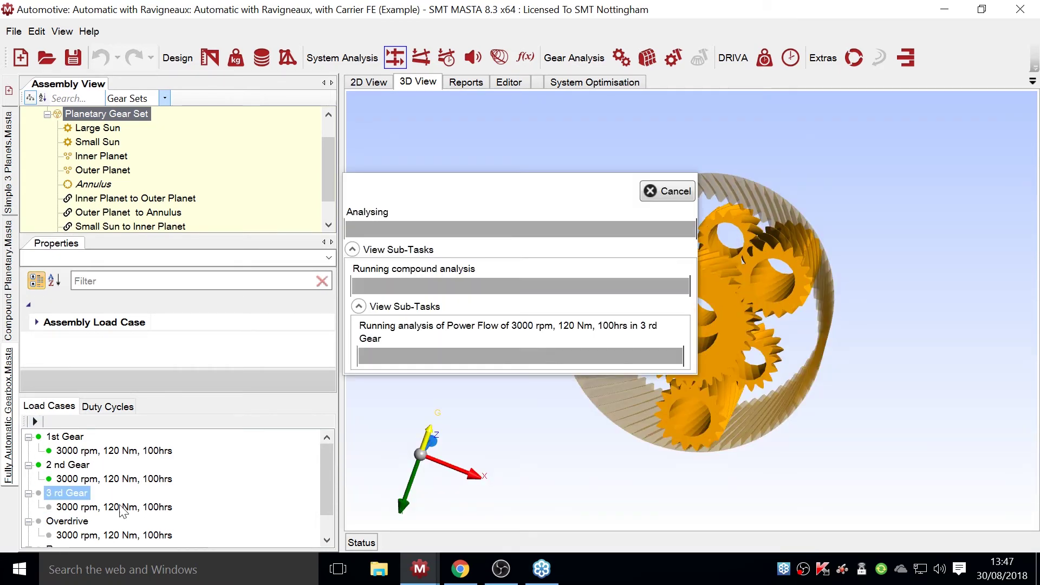
scroll(98, 521, down, 1)
click(82, 493)
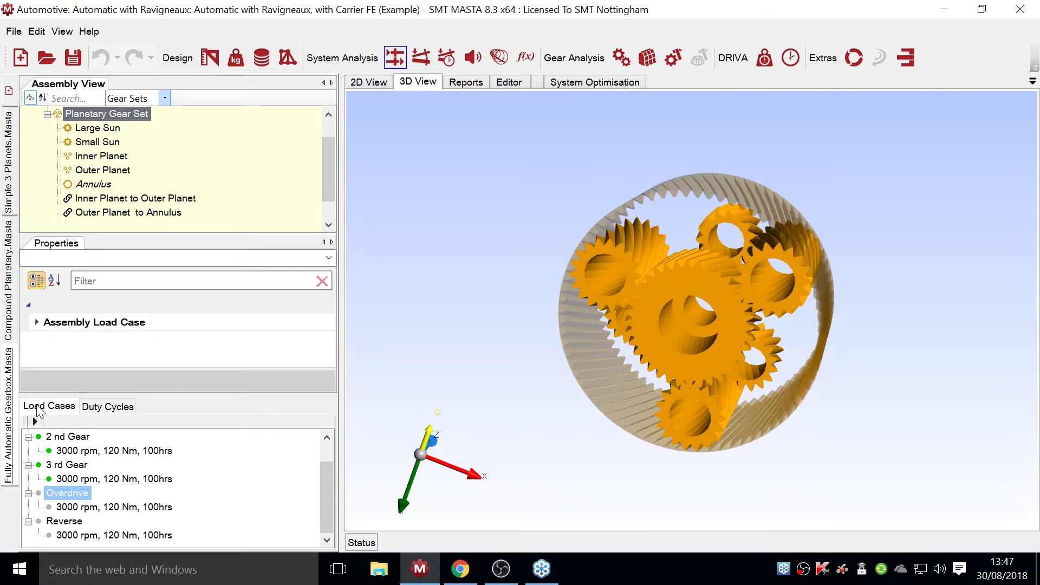
click(36, 421)
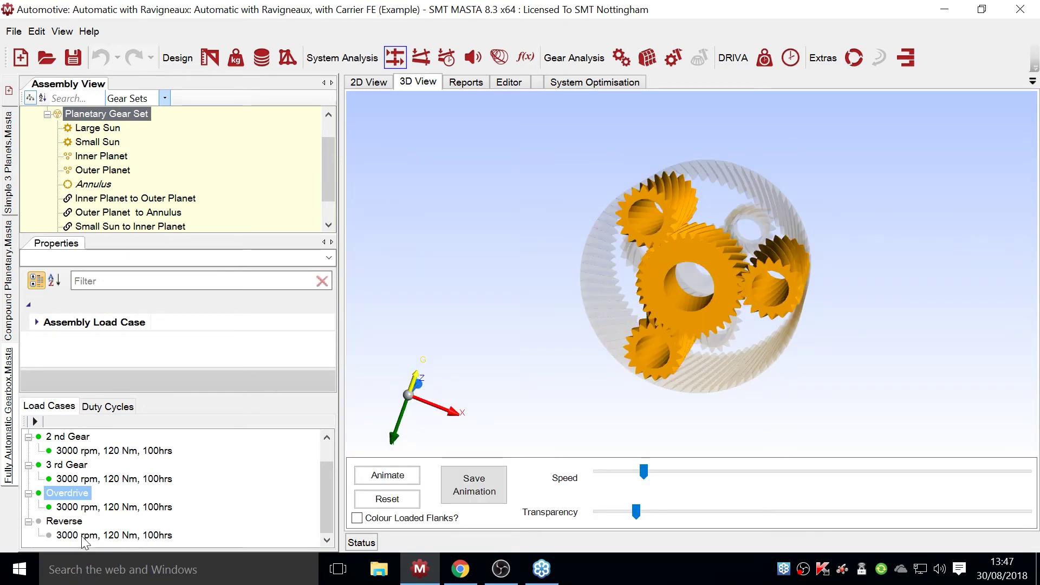
click(63, 521)
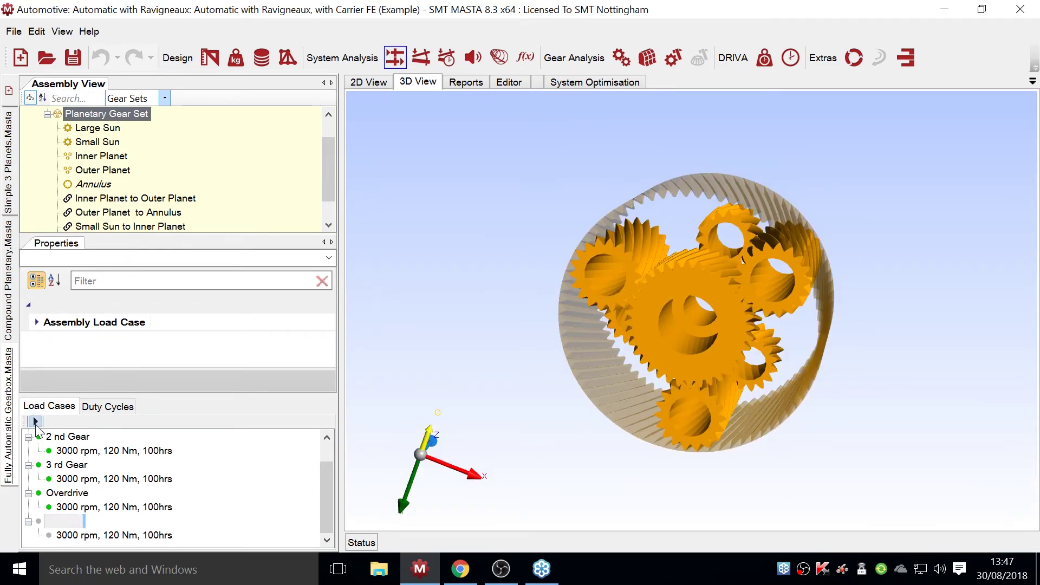
click(35, 422)
scroll(116, 485, up, 1)
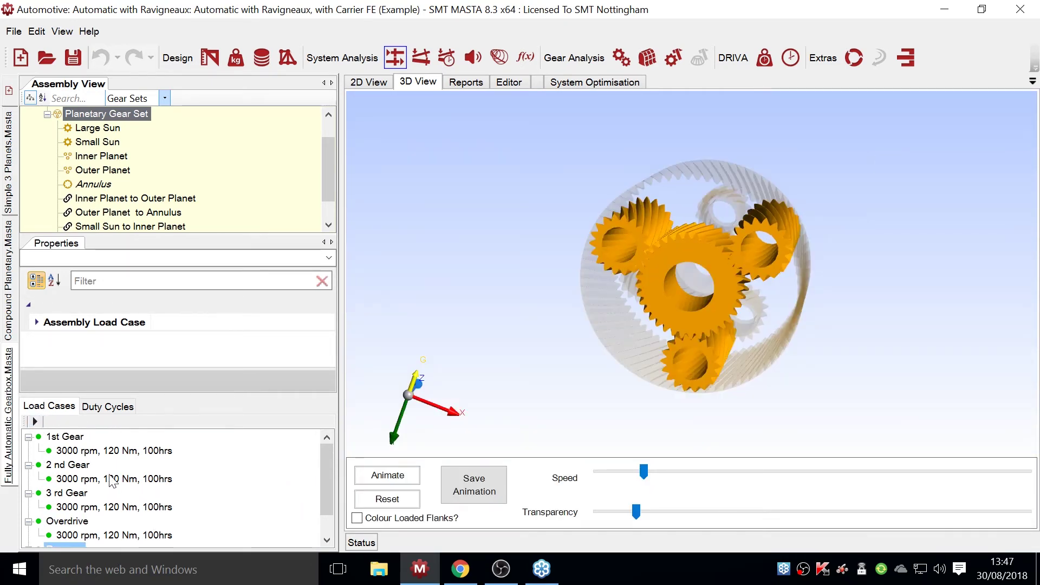
- Animate the Planetary Gear Set and compare its power flow under the 1st Gear, 2 nd Gear, 3 rd Gear, Overdrive and Reverse load cases
click(111, 452)
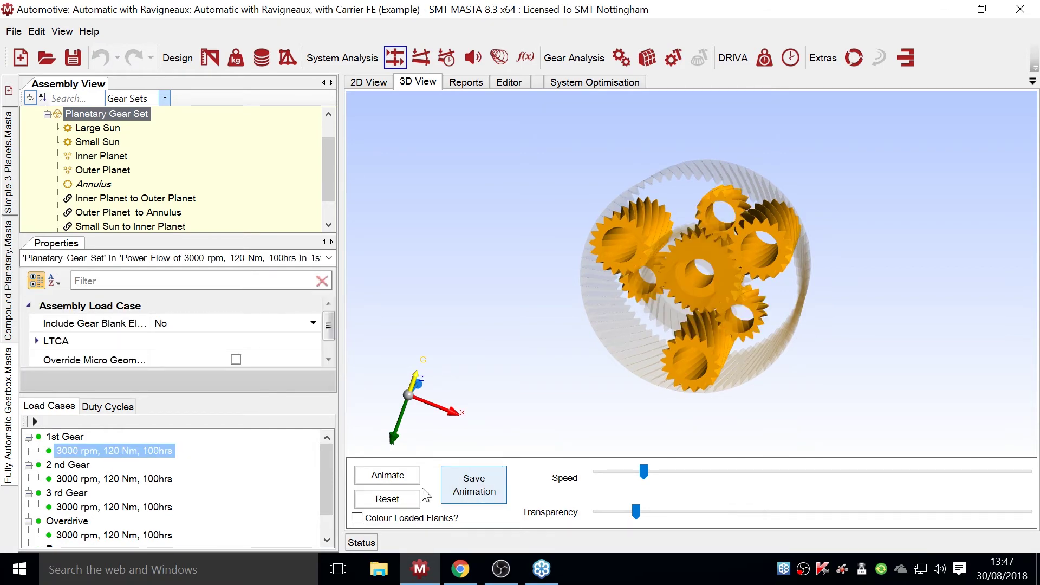
drag(504, 391, 412, 469)
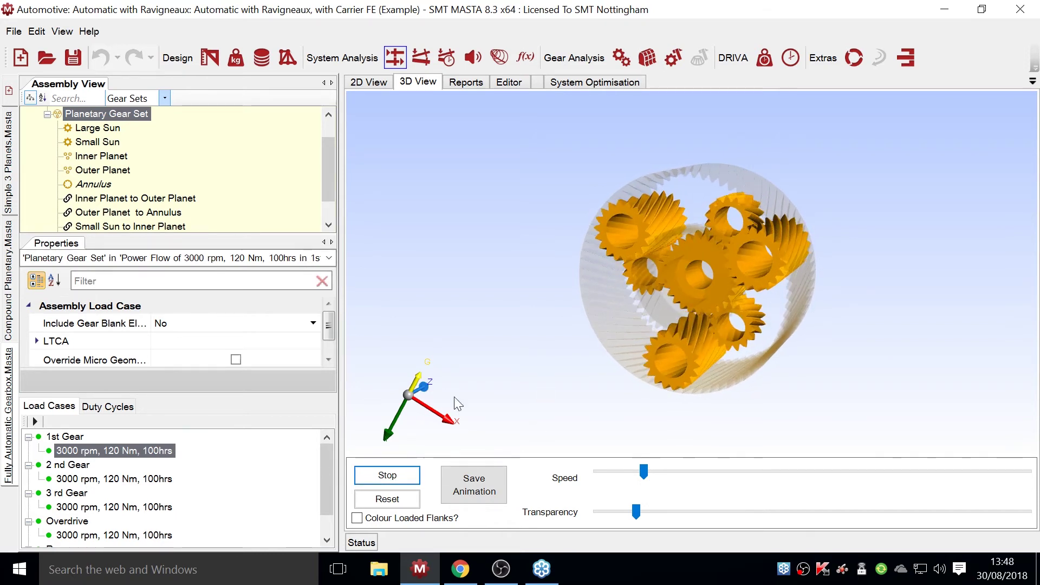
click(135, 479)
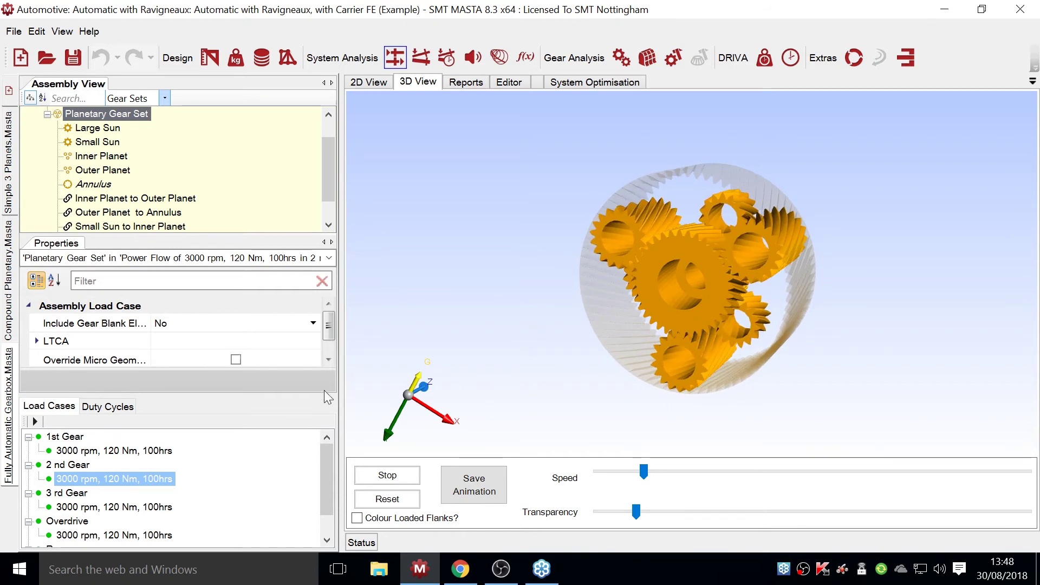
click(142, 507)
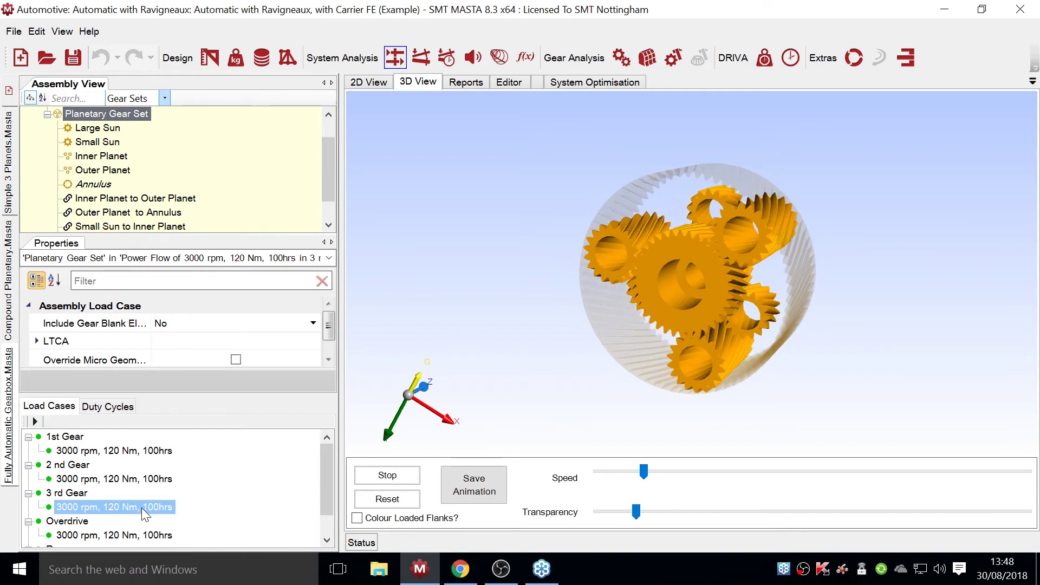
scroll(136, 512, down, 1)
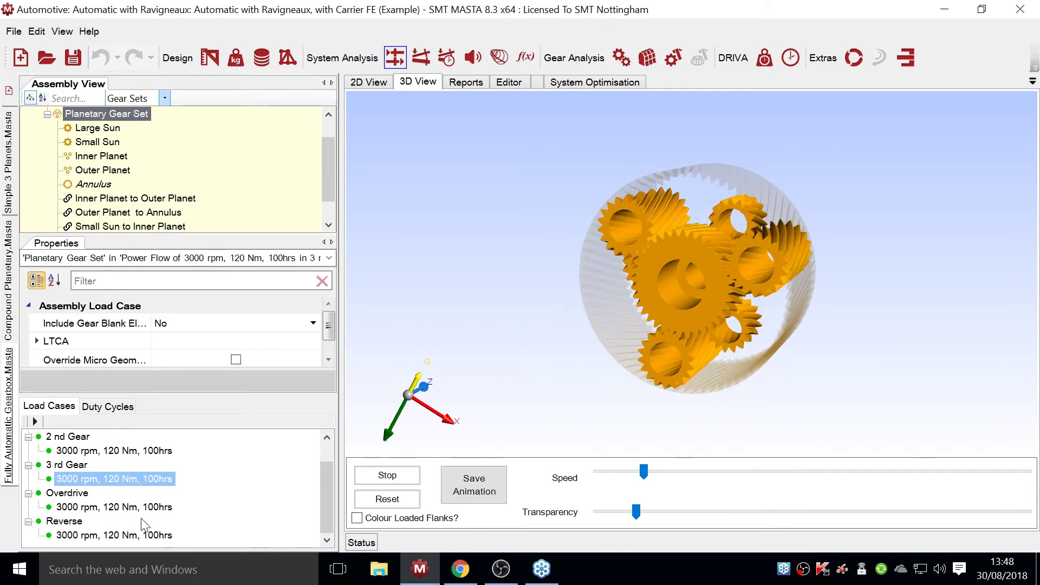
click(133, 507)
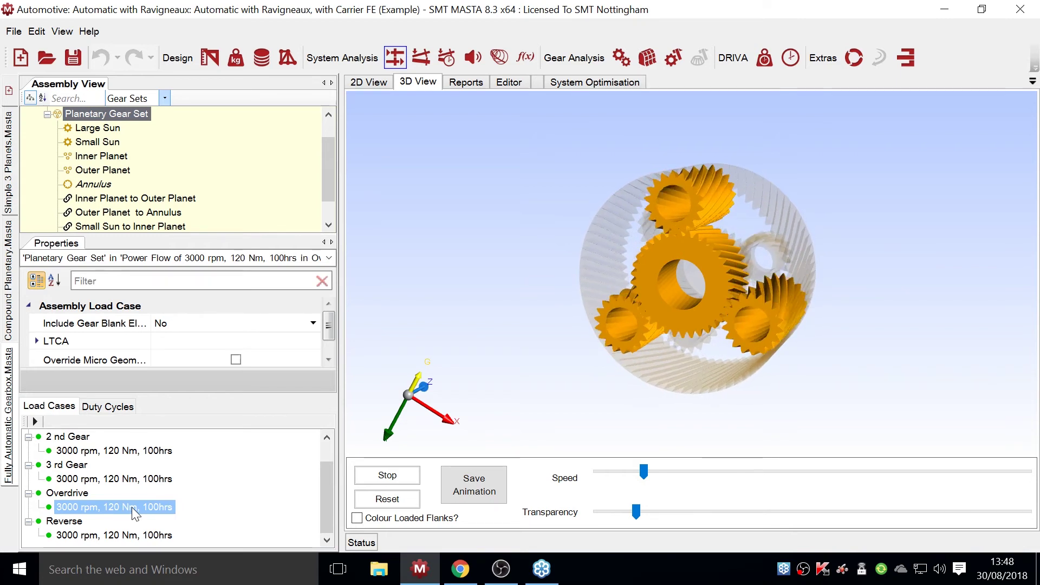
click(136, 537)
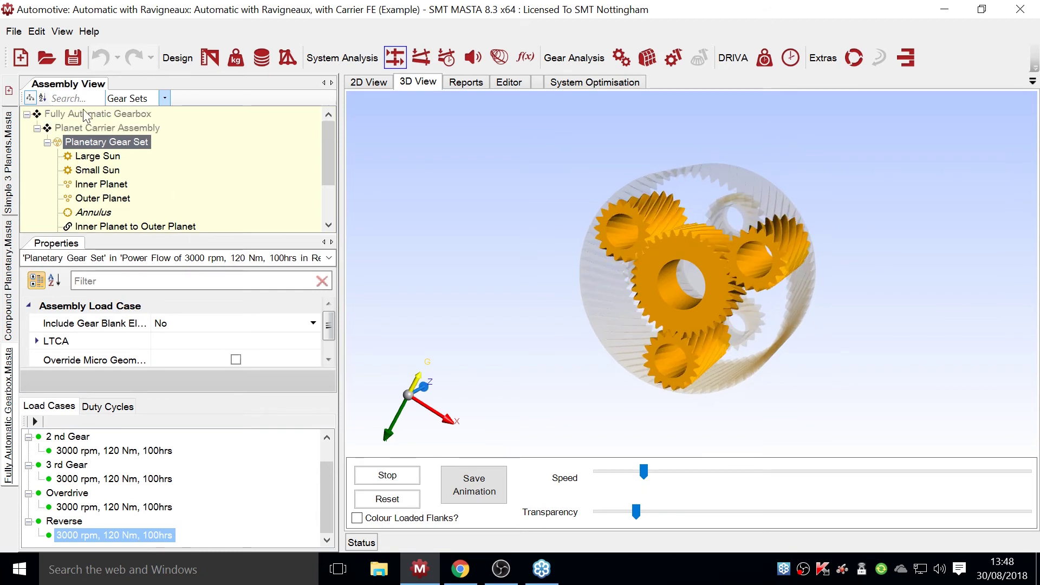
- Display the whole Fully Automatic Gearbox in 3D for the Reverse load case, viewed obliquely from its planetary gear set end
click(111, 114)
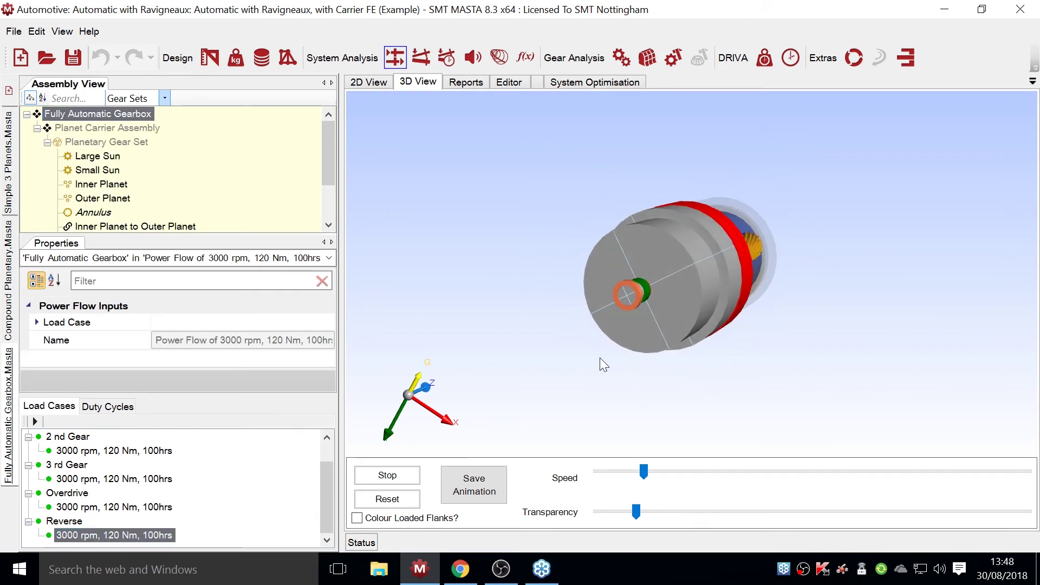
drag(599, 357, 458, 357)
drag(1012, 314, 627, 252)
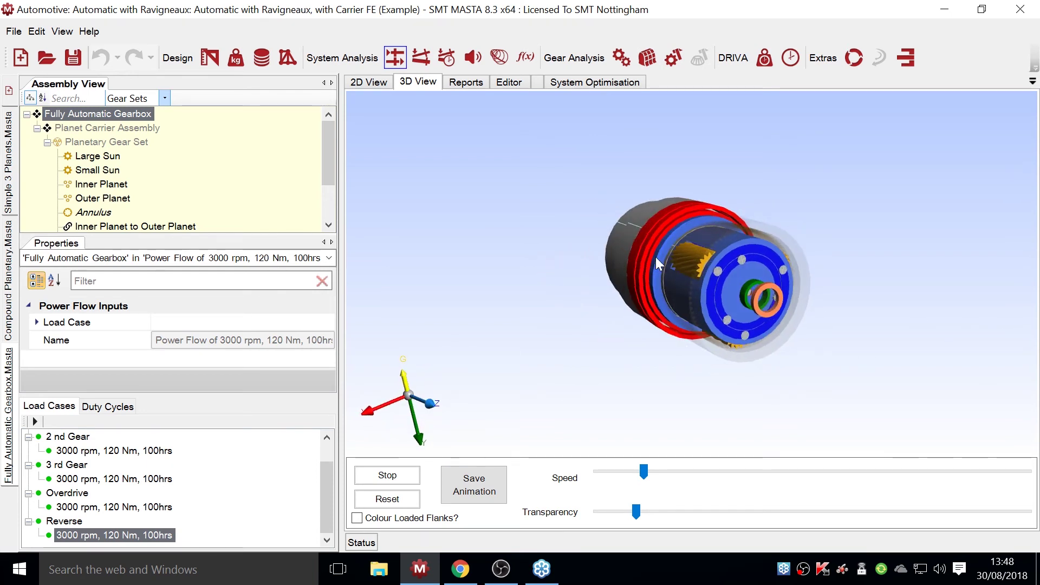
drag(694, 261, 704, 264)
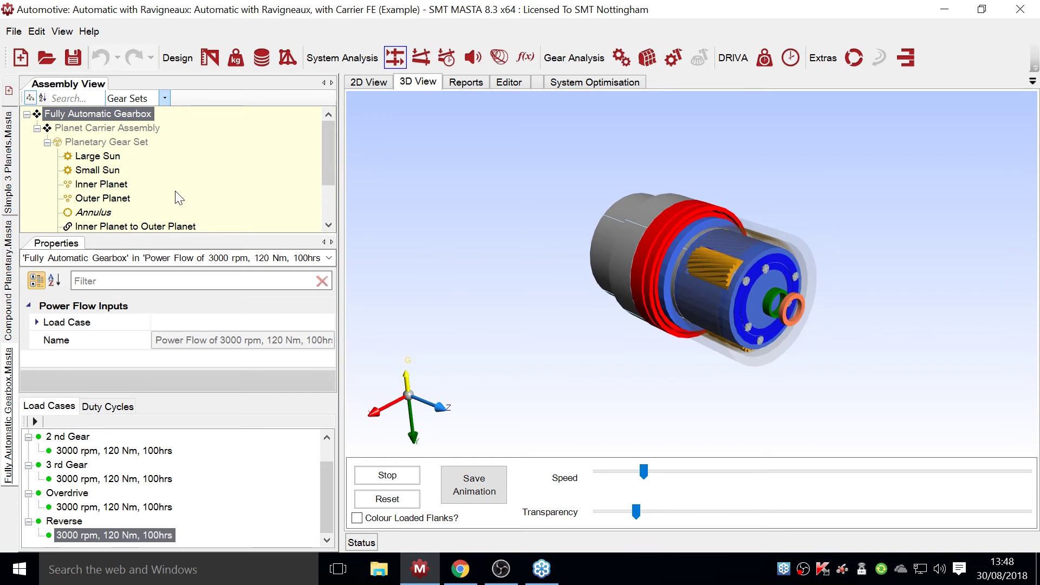
- Enable clipping of the 3D gearbox model along the X axis and examine the cut section through the gear set and clutches
scroll(140, 208, down, 2)
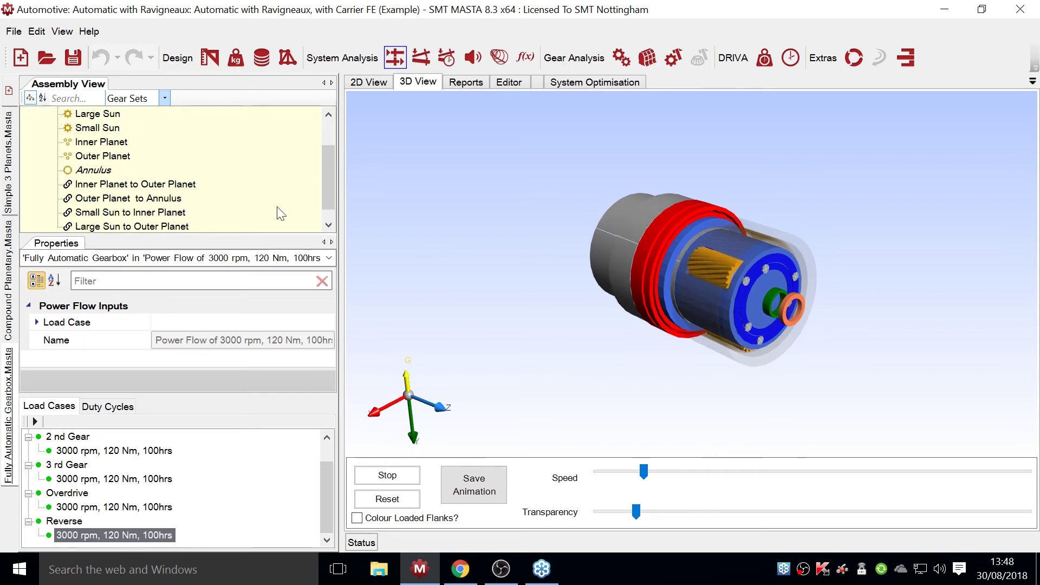
right_click(457, 209)
click(536, 364)
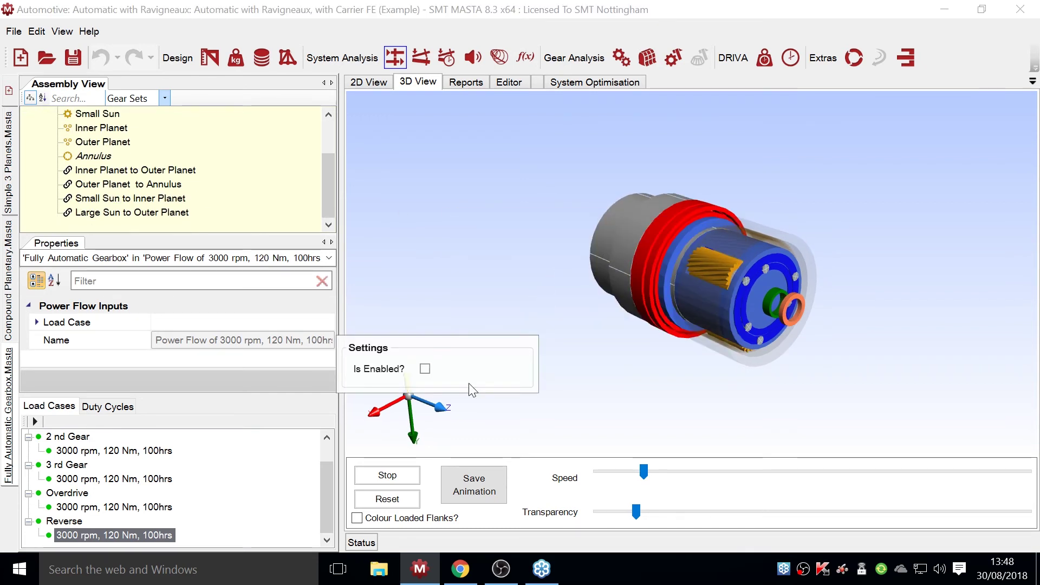
click(425, 370)
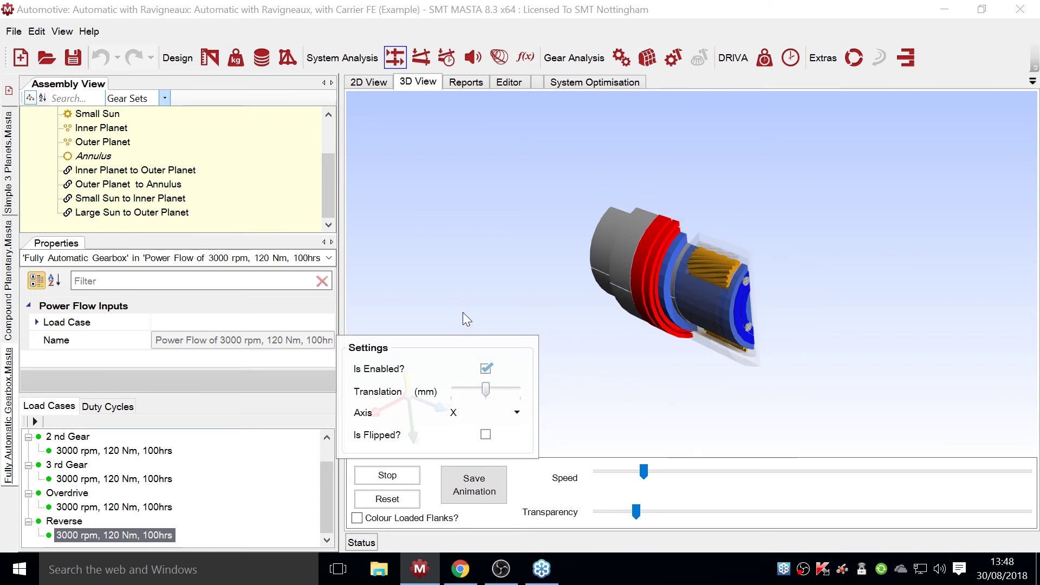
drag(467, 310, 406, 236)
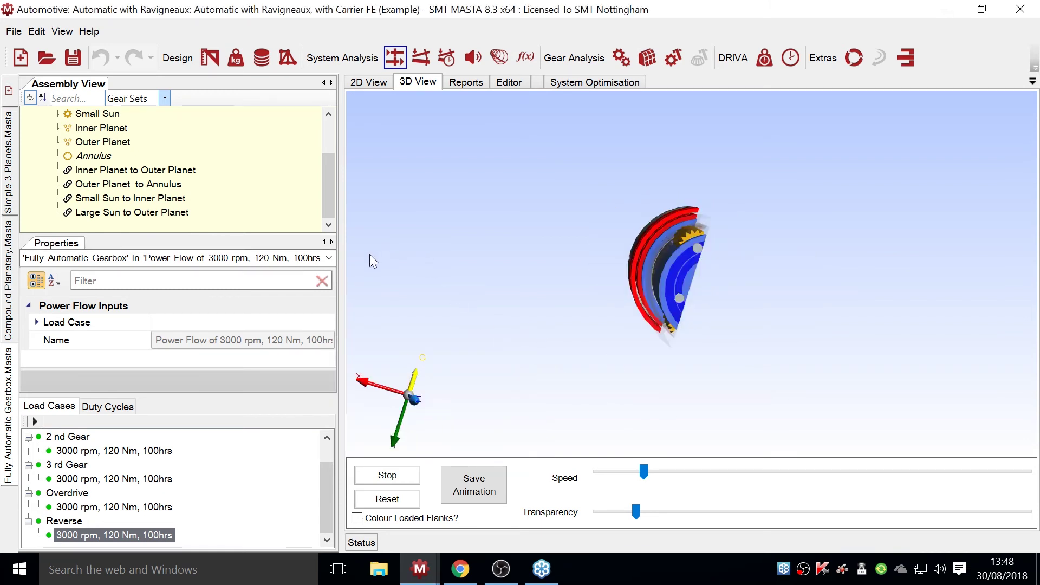
drag(649, 232, 597, 227)
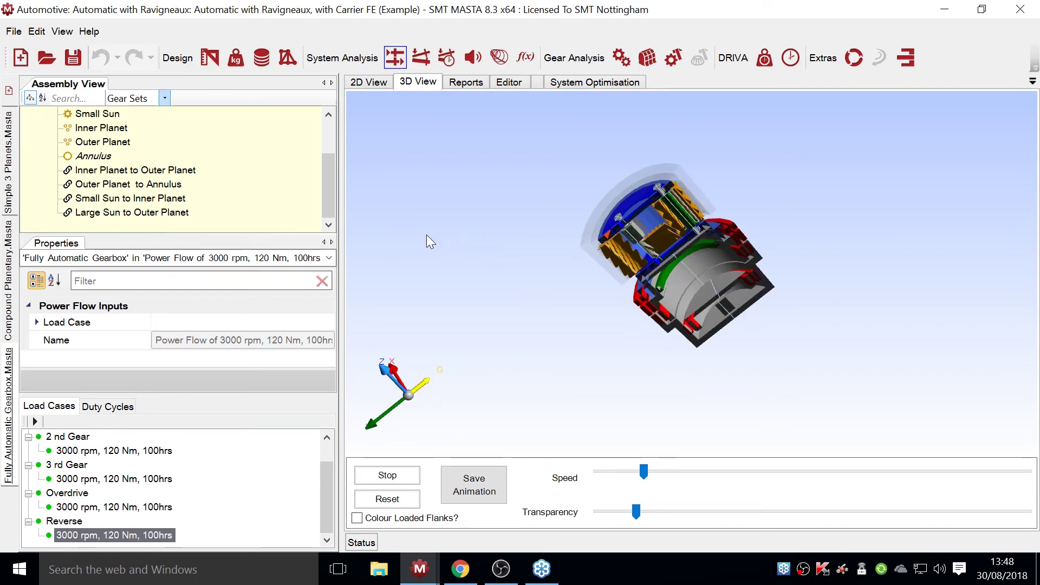
drag(426, 235, 391, 227)
drag(630, 241, 760, 226)
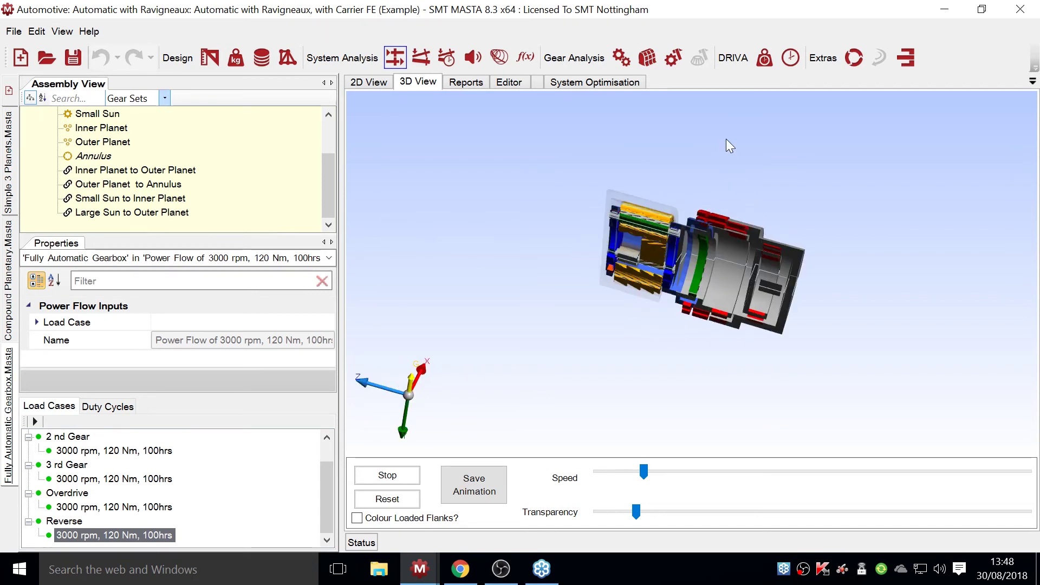
drag(720, 124, 548, 257)
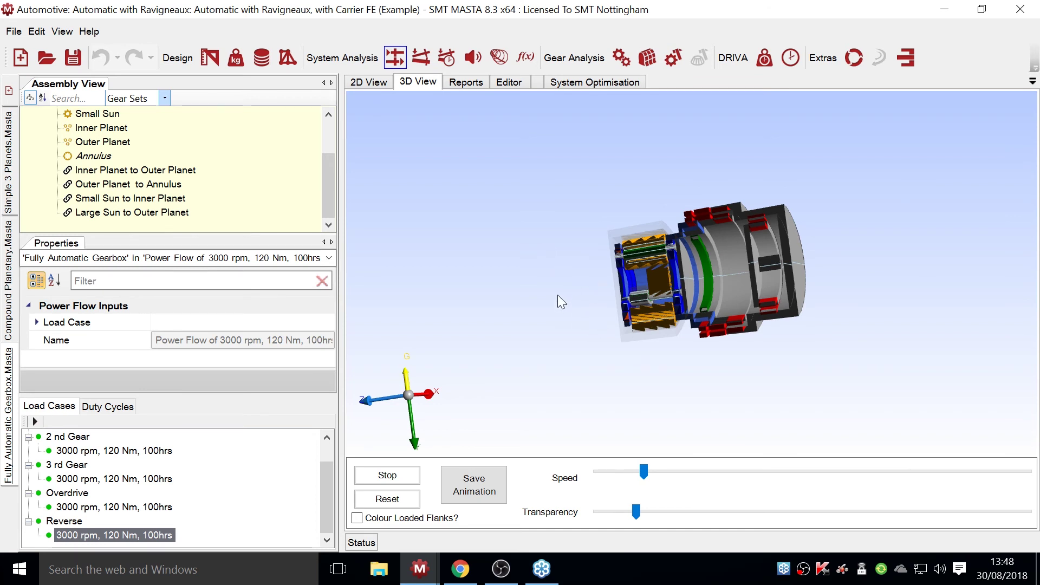
drag(814, 307, 683, 353)
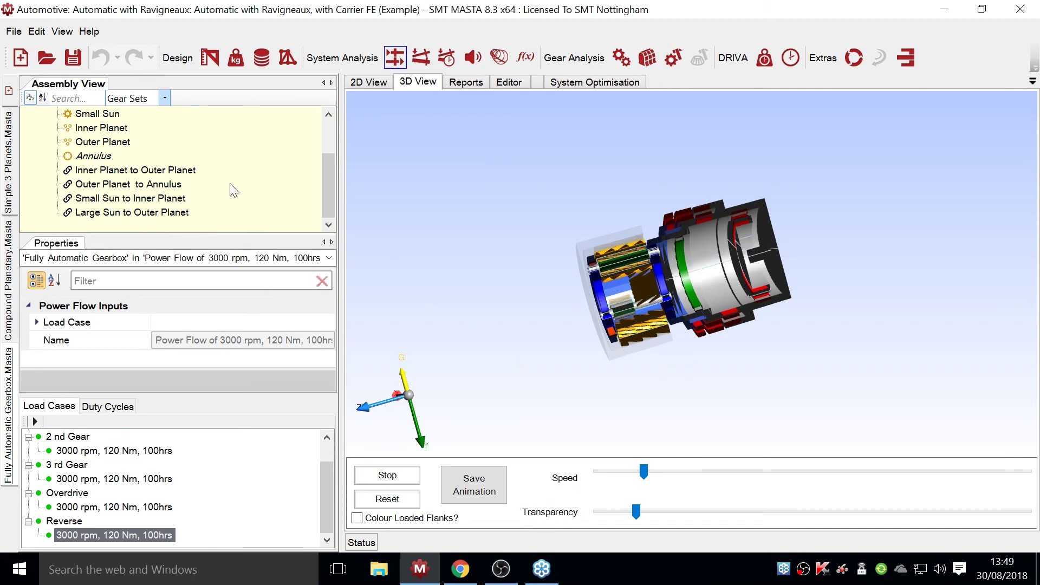
- Isolate the Planetary Gear Set in 3D, disable clipping and view the complete gears at an angle
scroll(233, 191, up, 2)
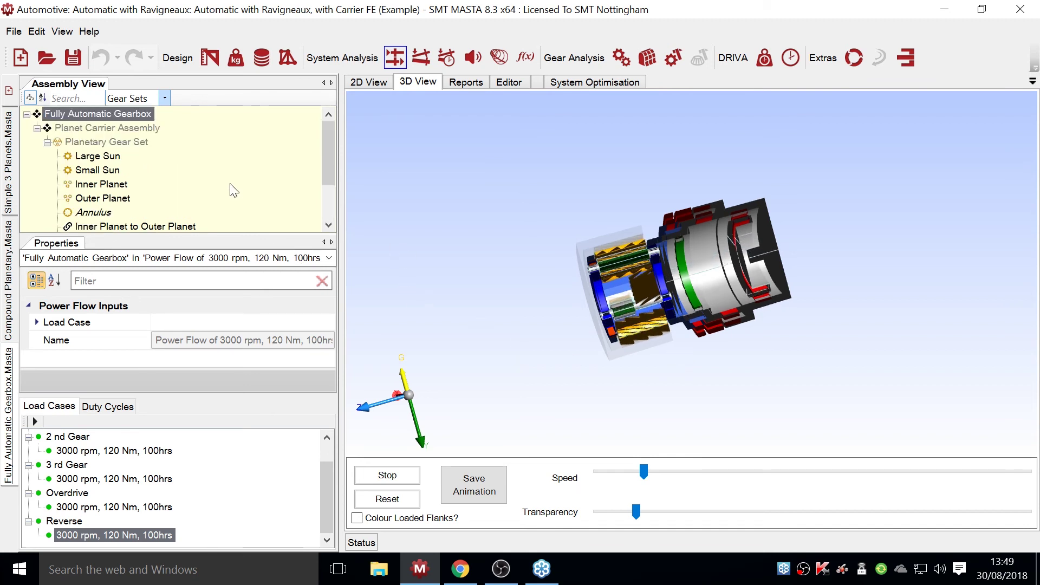
click(89, 143)
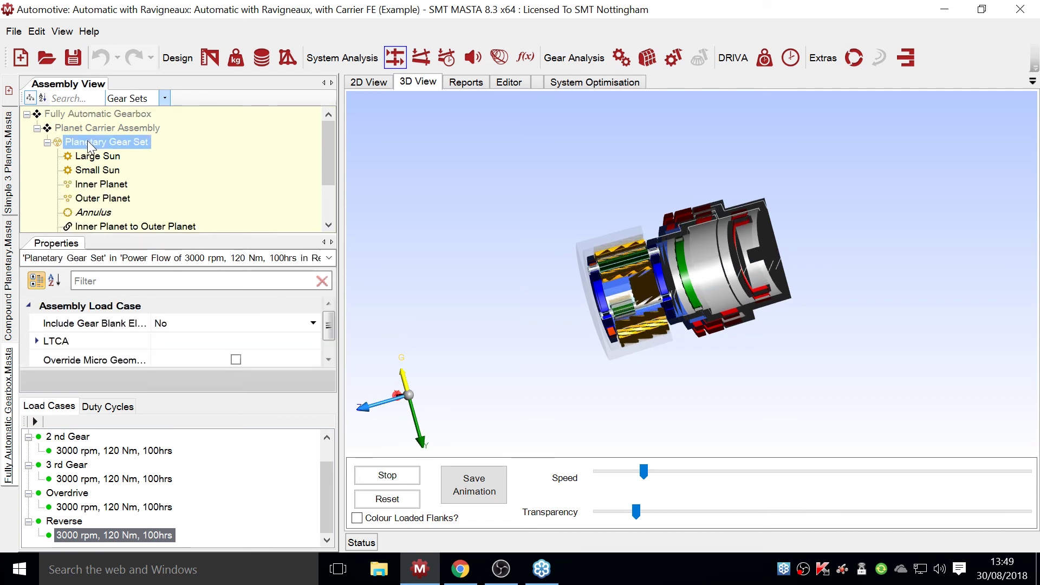
right_click(461, 185)
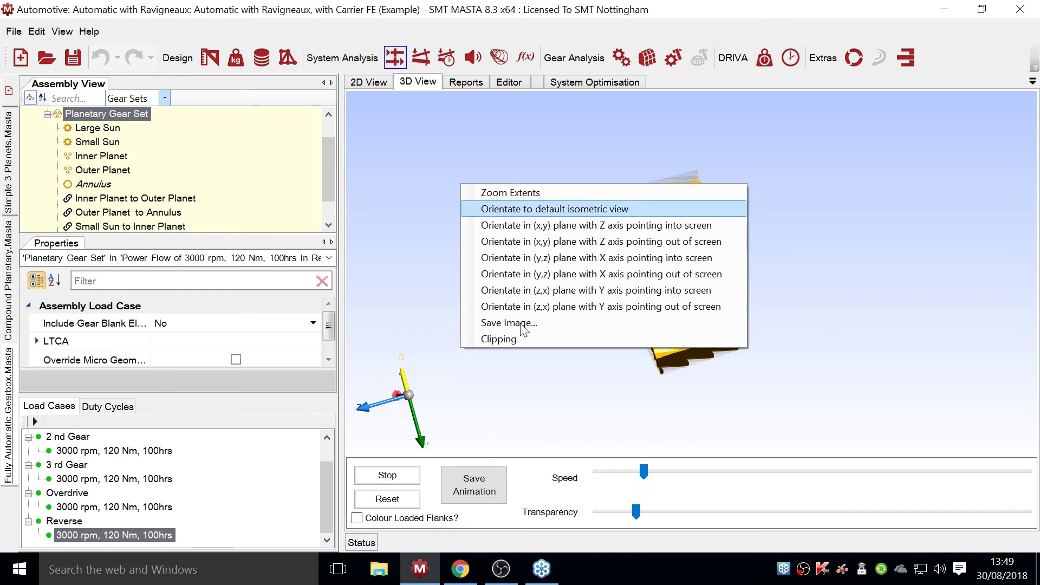
key(Return)
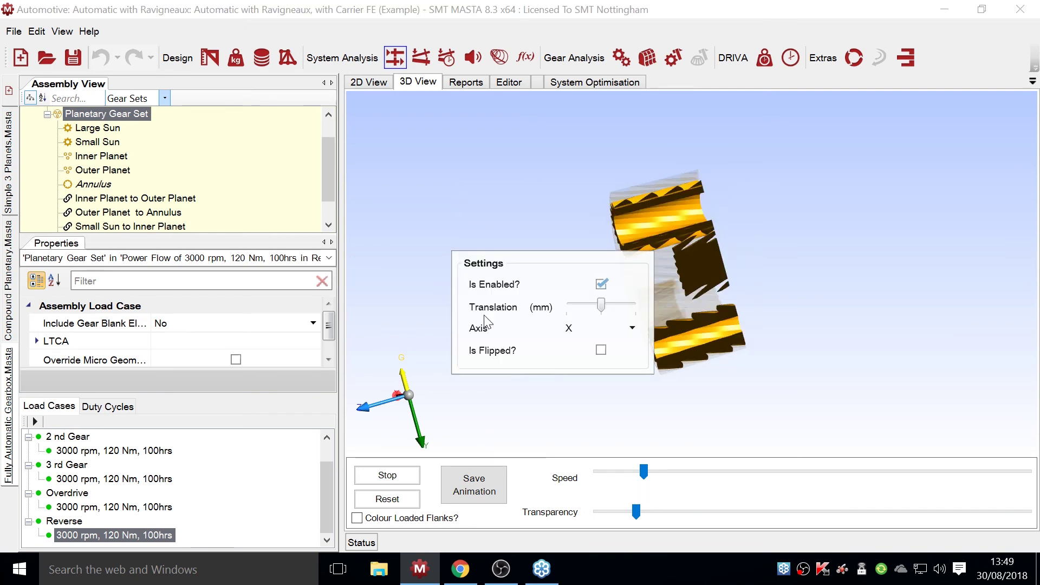
click(601, 283)
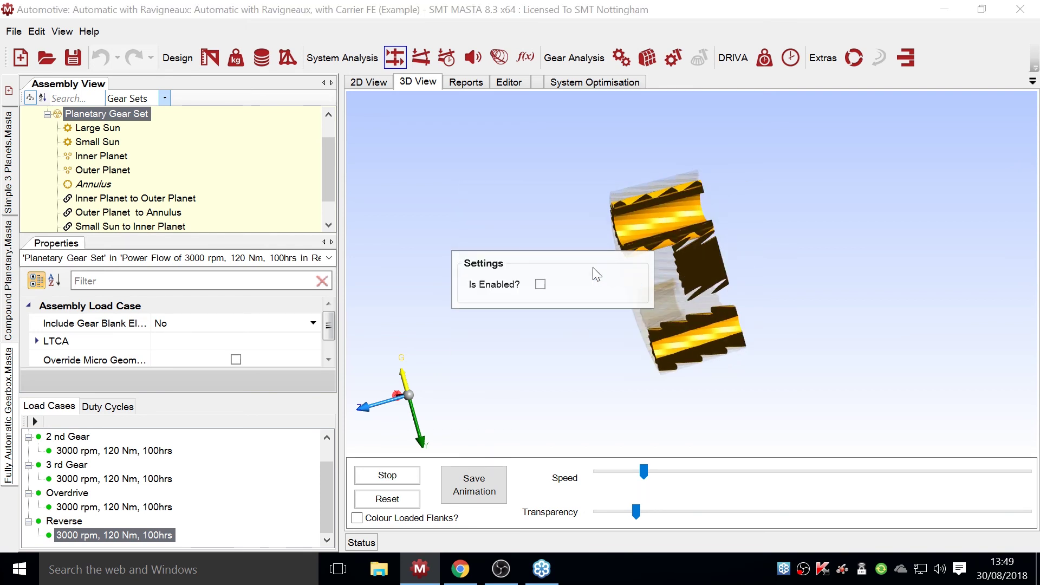
drag(557, 206, 648, 213)
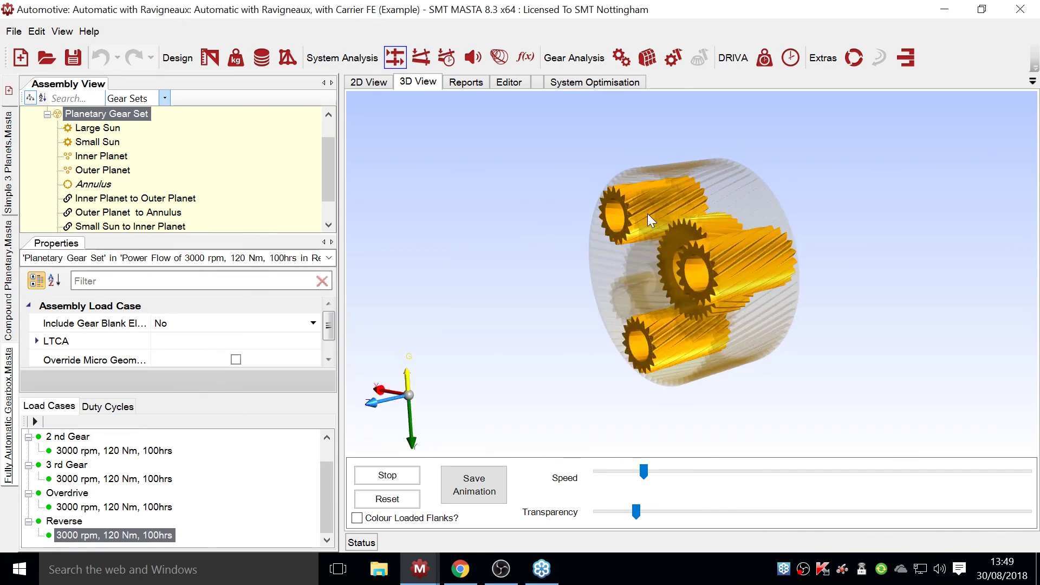